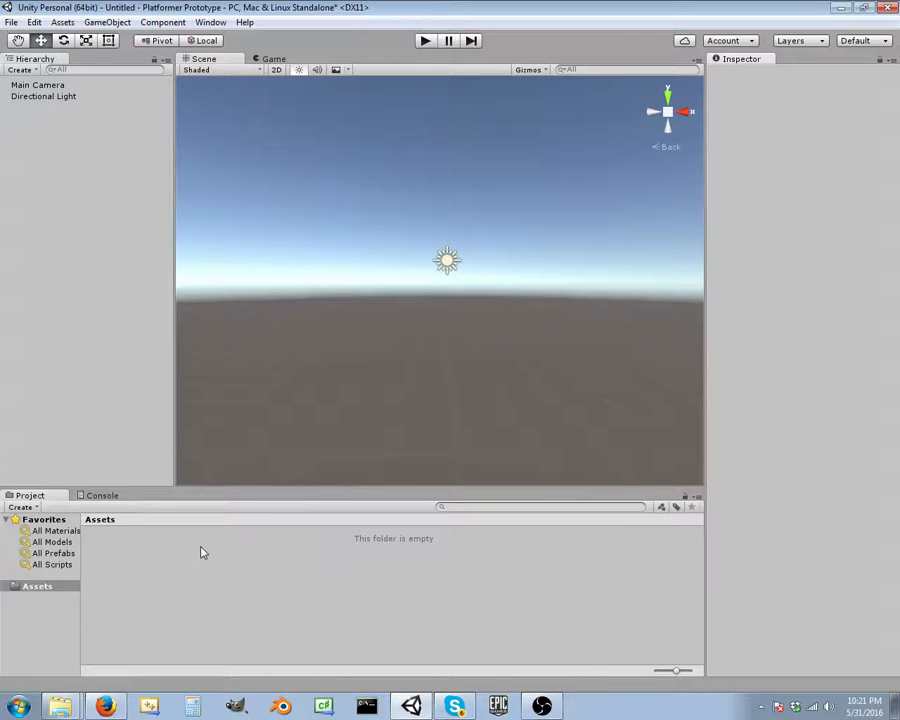
# Create an empty game object in the scene and name it Level.
pyautogui.rightClick(46, 152)
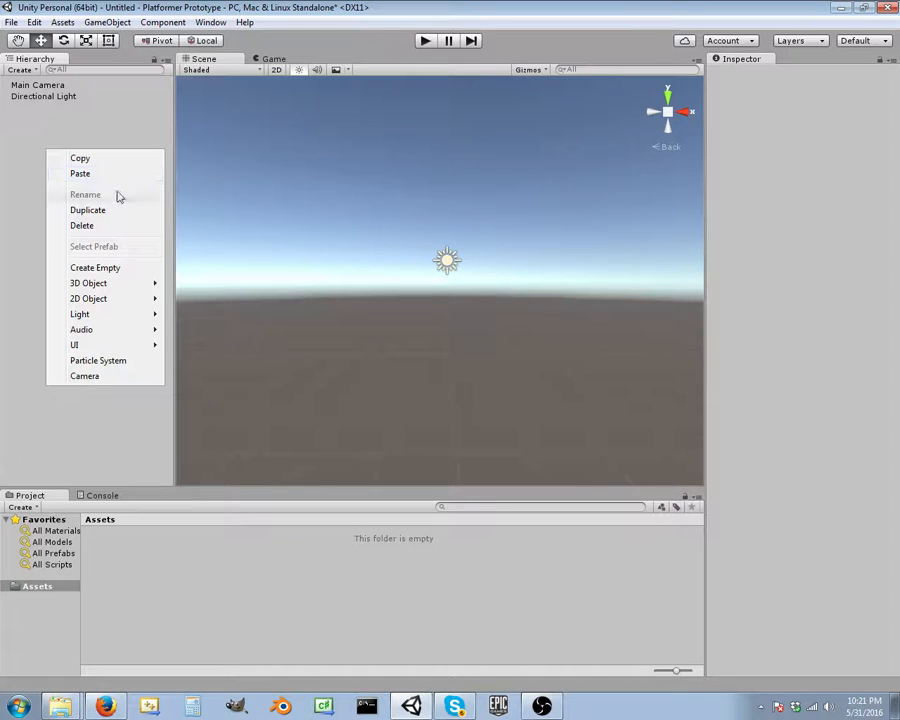
pyautogui.click(95, 268)
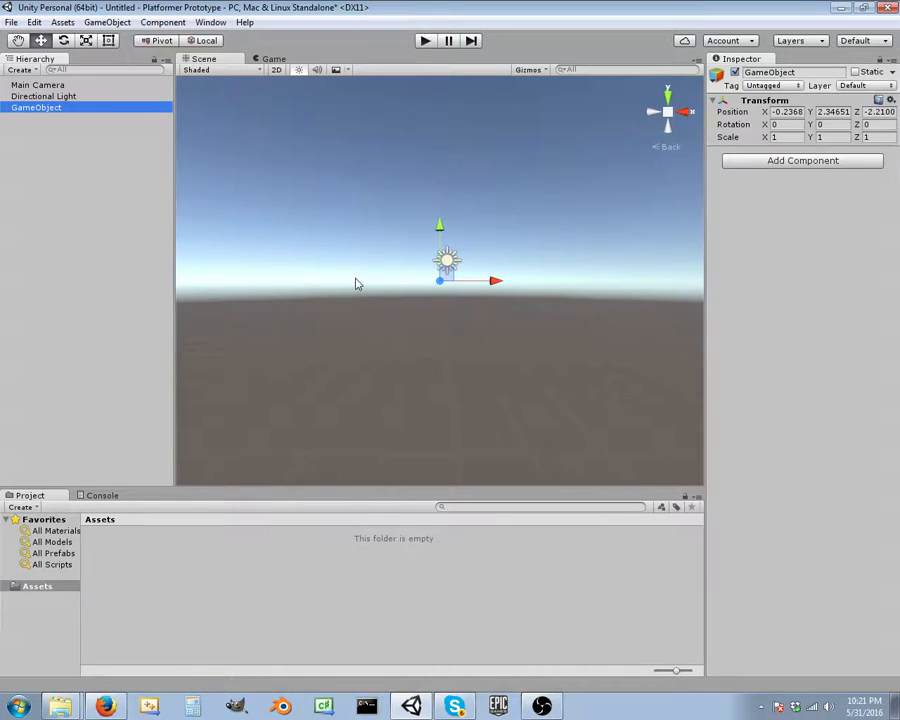
pyautogui.rightClick(46, 112)
pyautogui.click(104, 157)
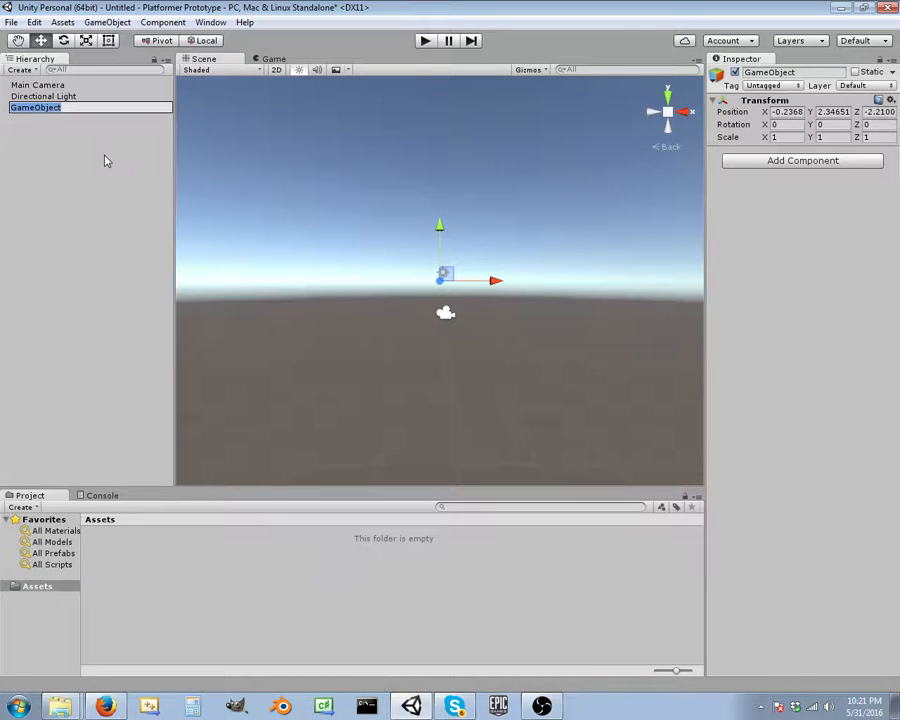
pyautogui.write('Level')
pyautogui.press('Return')
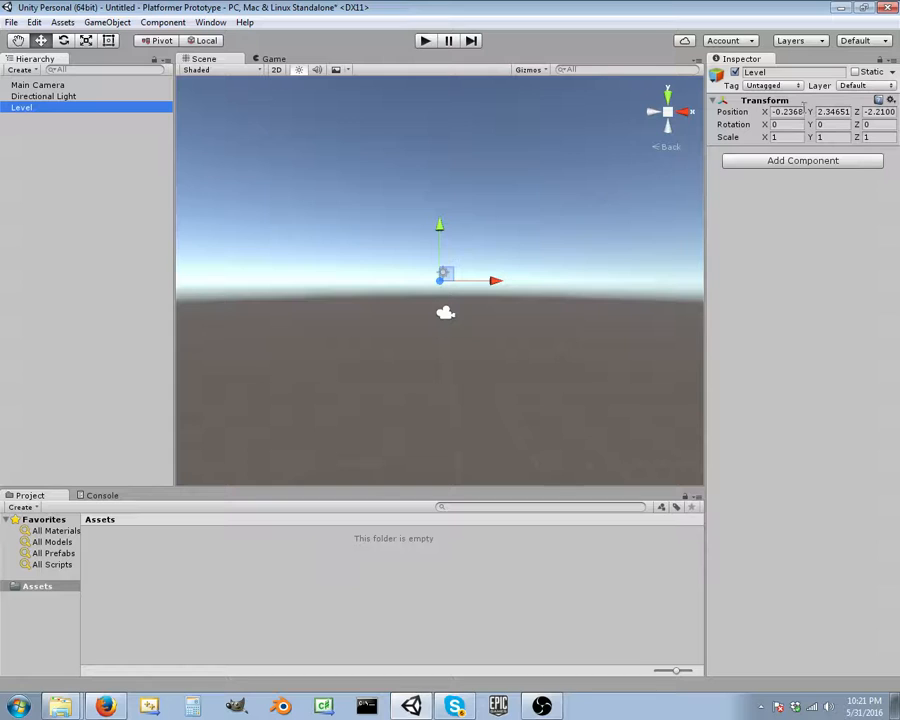
# Set the Level object's position to 0, 0, 0.
pyautogui.click(787, 111)
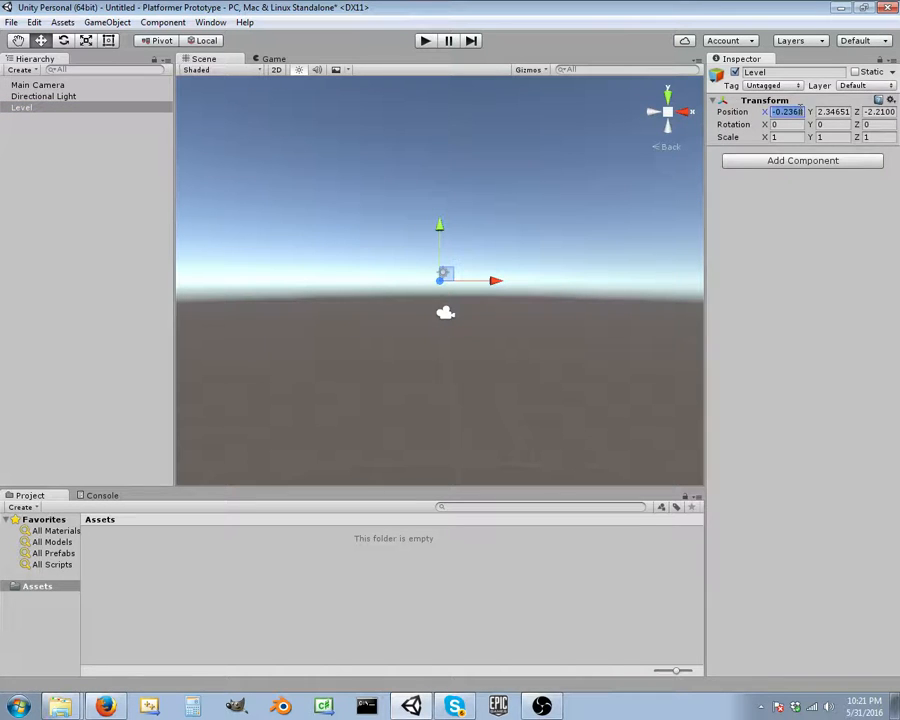
pyautogui.write('0')
pyautogui.press('Tab')
pyautogui.write('0')
pyautogui.press('Tab')
pyautogui.write('0')
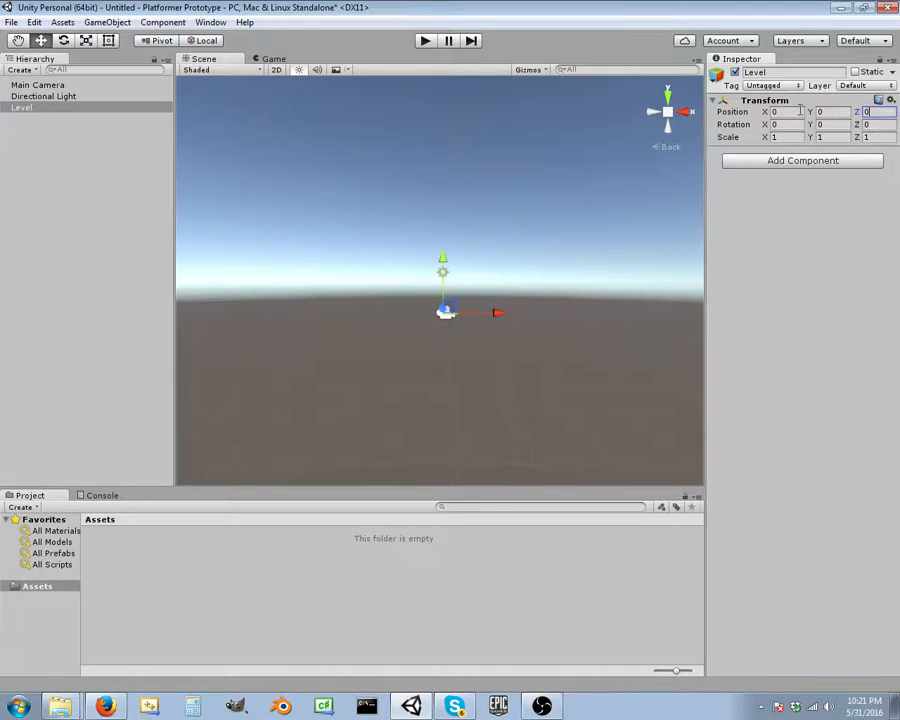
pyautogui.press('Tab')
# Add a 3D cube as a child of the Level object.
pyautogui.click(30, 112)
pyautogui.rightClick(31, 111)
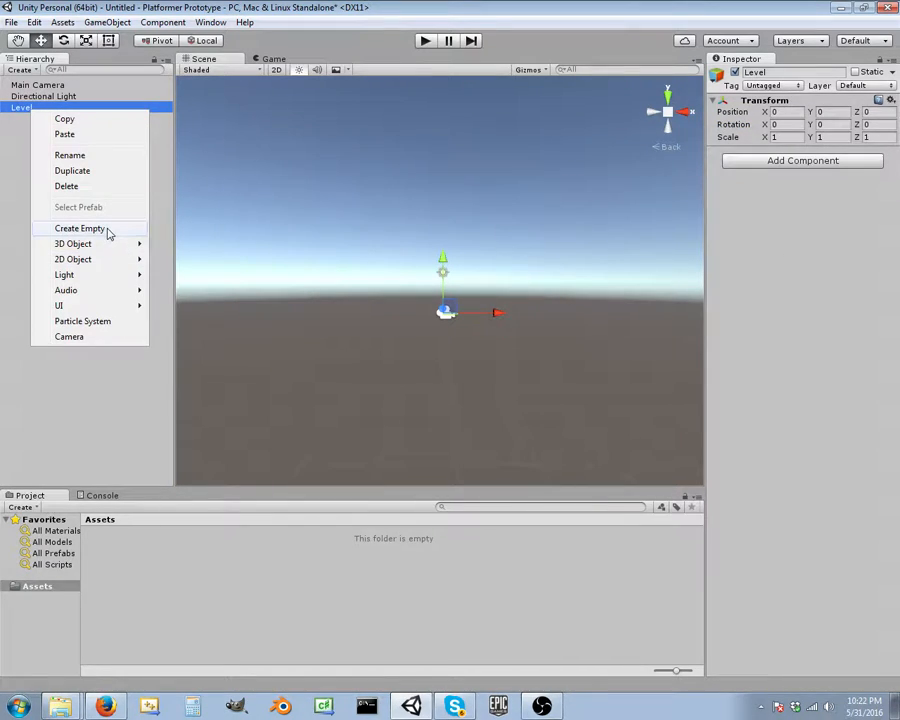
pyautogui.moveTo(114, 246)
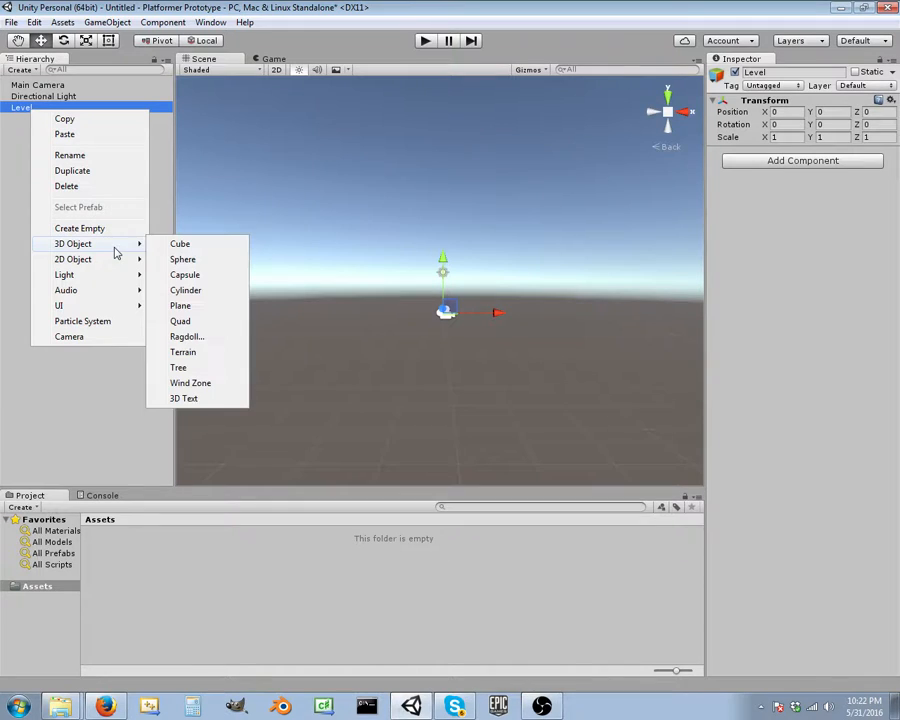
pyautogui.click(180, 244)
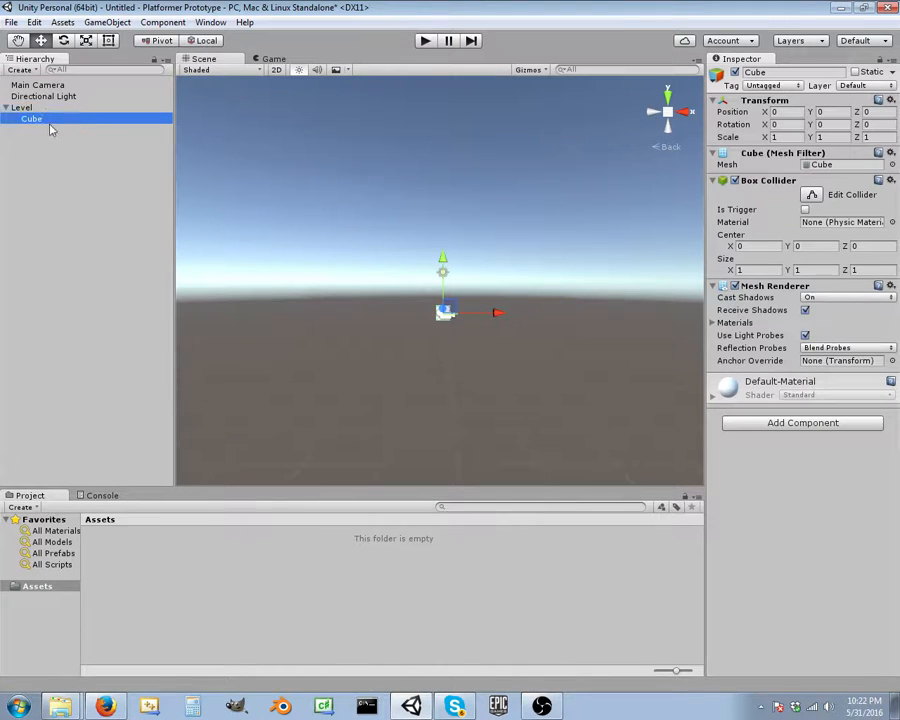
# Set the cube's scale to 4 on X and 4 on Z to form a flat platform.
pyautogui.scroll(2, 455, 320)
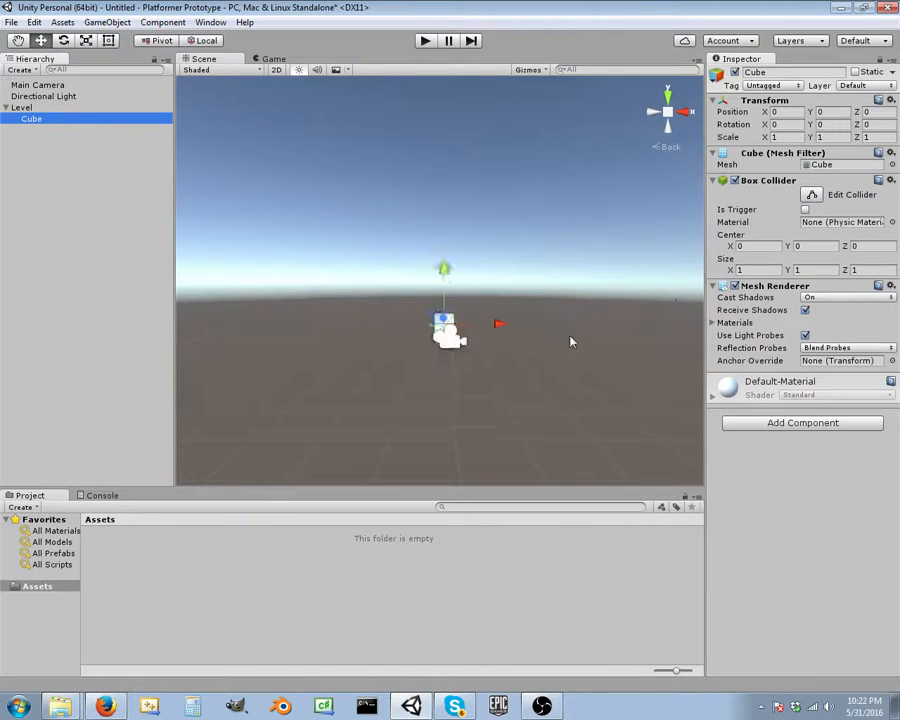
pyautogui.moveTo(572, 337)
pyautogui.mouseDown(button='middle')
pyautogui.moveTo(508, 347)
pyautogui.moveTo(536, 337)
pyautogui.moveTo(553, 357)
pyautogui.moveTo(580, 342)
pyautogui.mouseUp(button='middle')
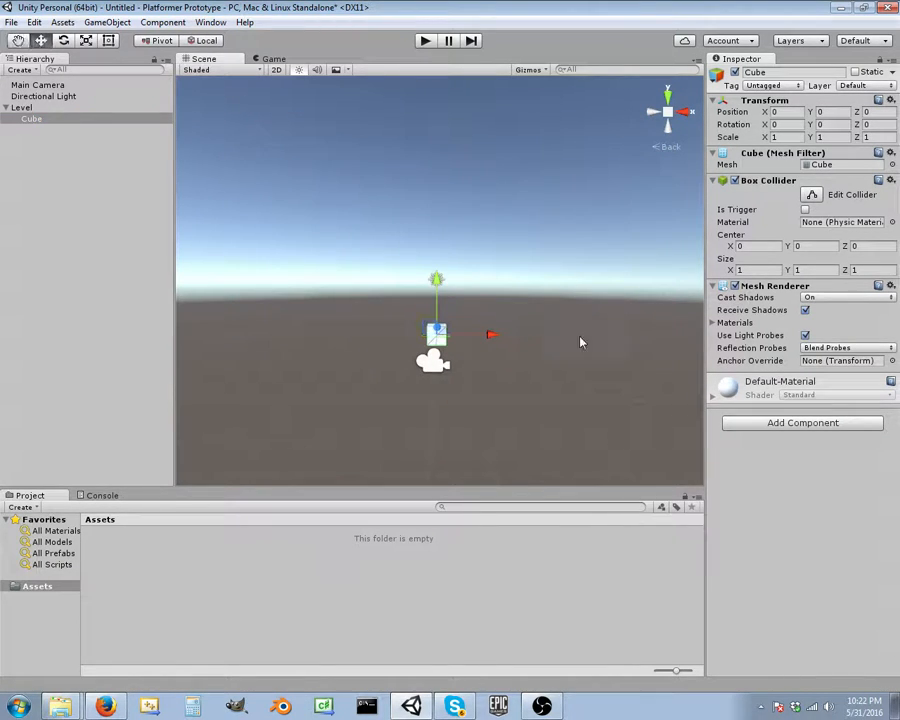
pyautogui.click(790, 136)
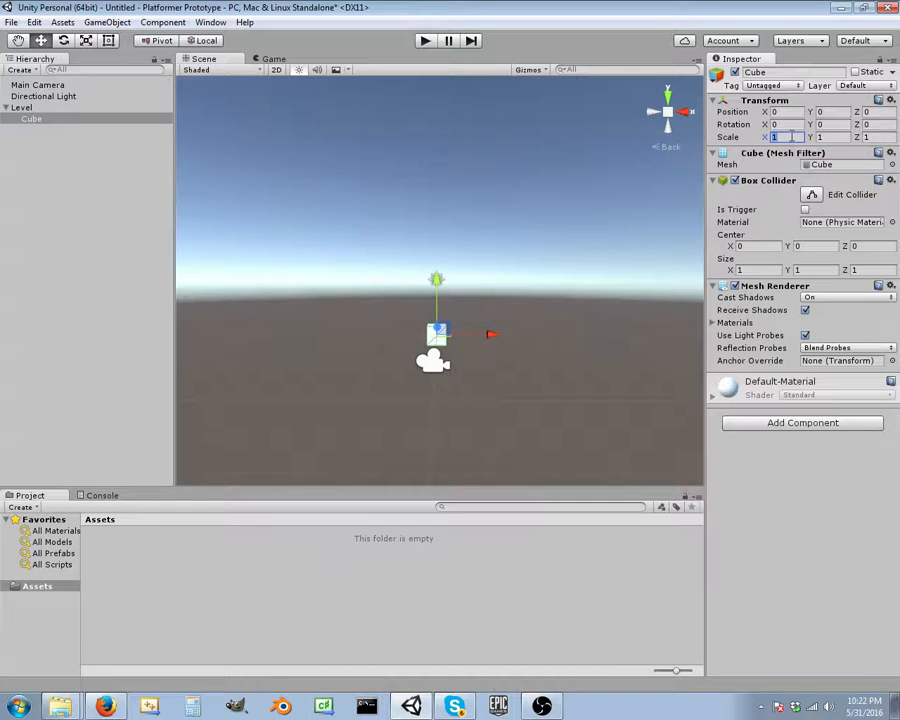
pyautogui.write('4')
pyautogui.press('Tab')
pyautogui.press('Tab')
pyautogui.write('4')
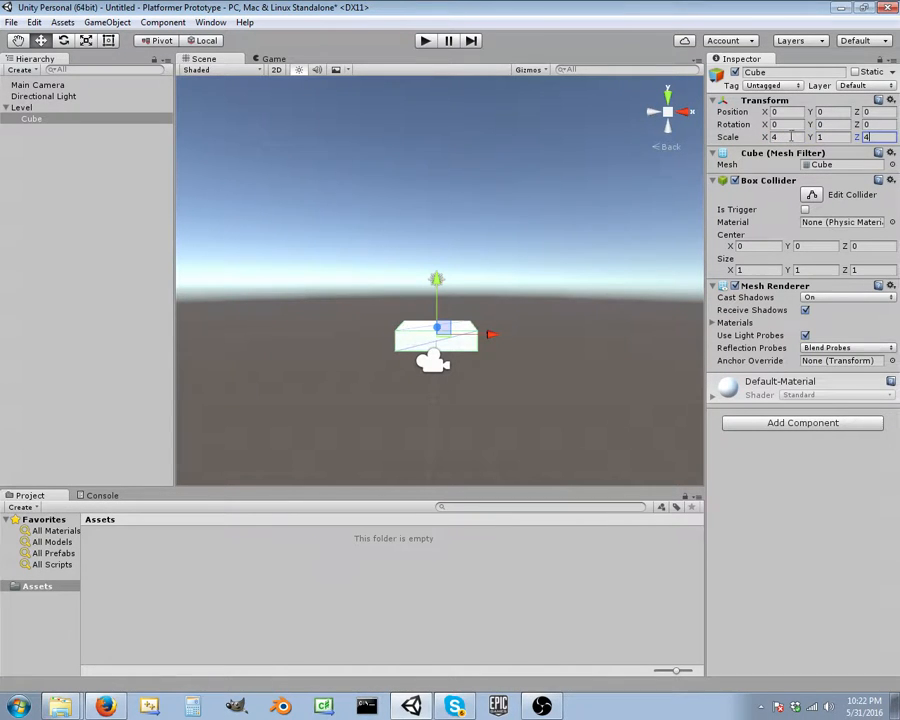
pyautogui.scroll(3, 466, 283)
pyautogui.scroll(-1, 470, 285)
pyautogui.moveTo(502, 417)
pyautogui.mouseDown(button='middle')
pyautogui.moveTo(491, 409)
pyautogui.moveTo(490, 230)
pyautogui.moveTo(476, 430)
pyautogui.moveTo(524, 410)
pyautogui.moveTo(492, 414)
pyautogui.mouseUp(button='middle')
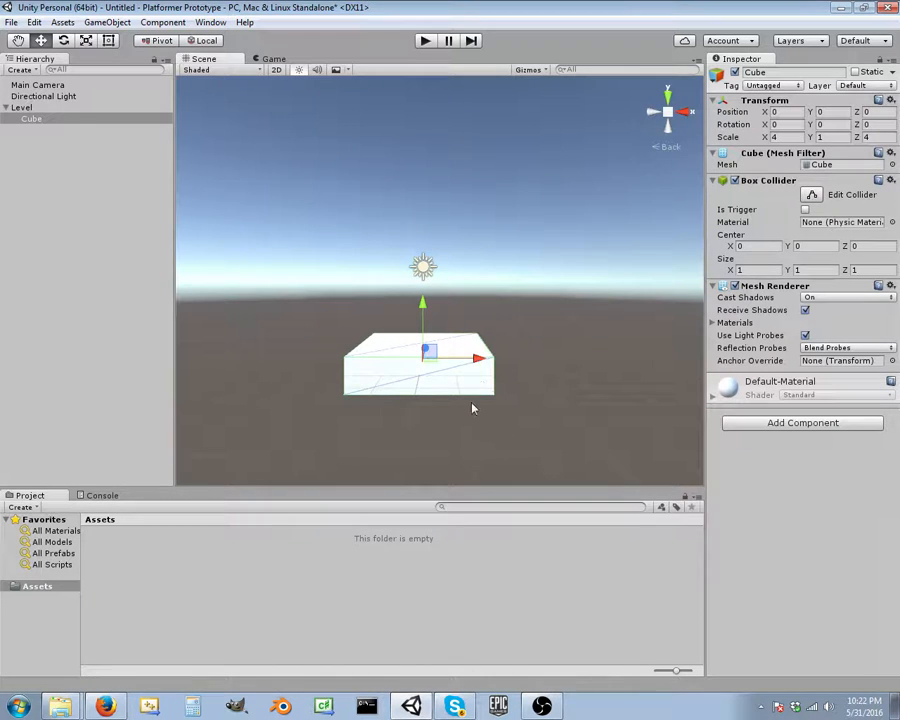
pyautogui.scroll(-2, 472, 396)
pyautogui.scroll(3, 471, 395)
pyautogui.scroll(-4, 471, 395)
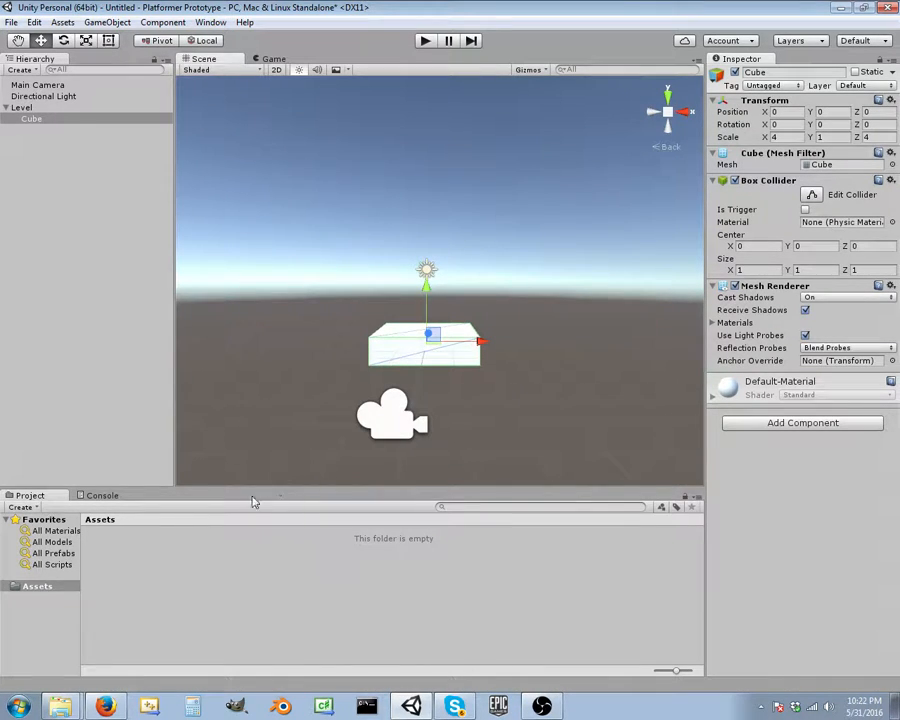
# Create a folder named material in the project's Assets.
pyautogui.rightClick(128, 550)
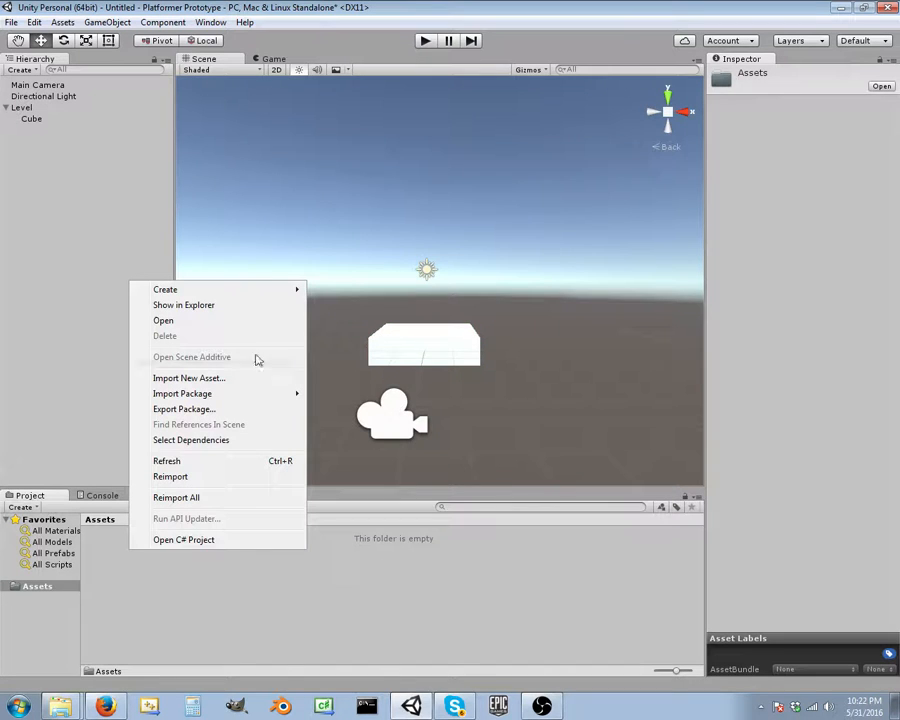
pyautogui.moveTo(224, 293)
pyautogui.click(355, 290)
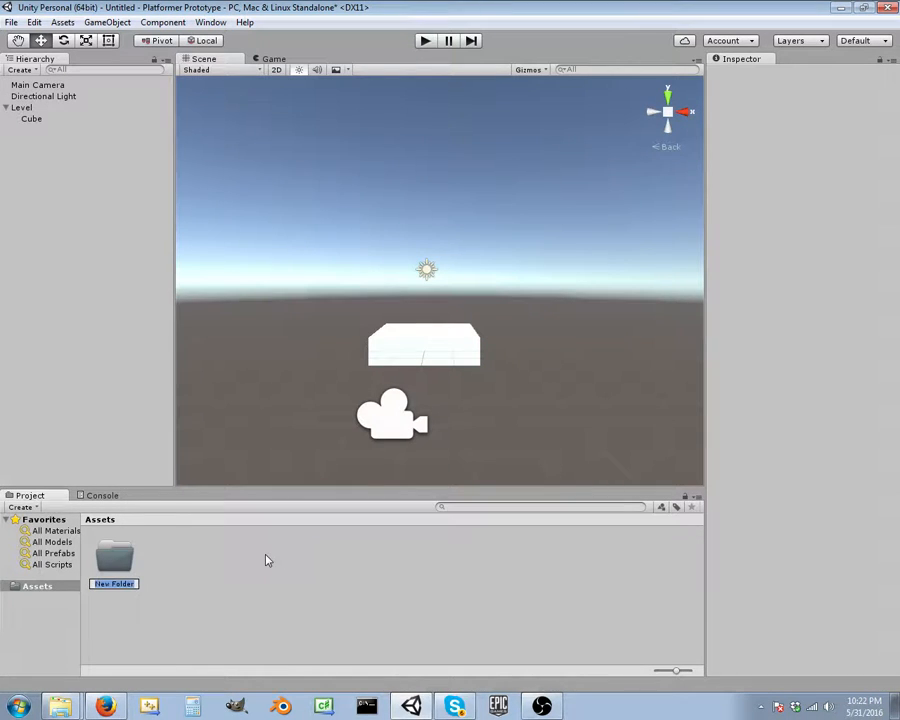
pyautogui.press('BackSpace')
pyautogui.write('MATER')
pyautogui.press('BackSpace')
pyautogui.press('BackSpace')
pyautogui.press('BackSpace')
pyautogui.write('terial')
pyautogui.press('Return')
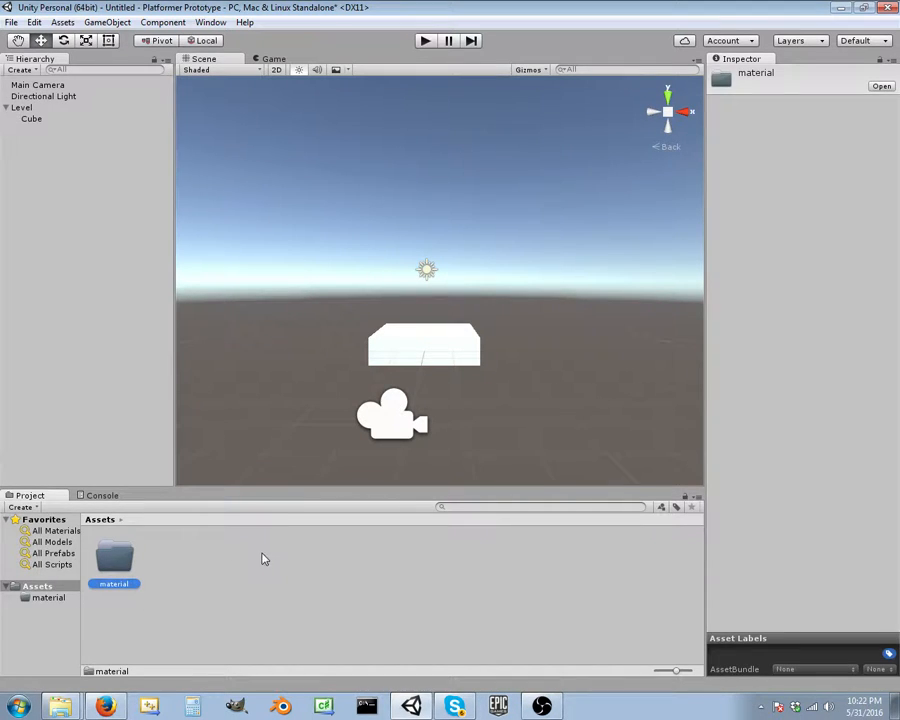
# Create a second folder named prefabs in the project's Assets.
pyautogui.rightClick(191, 573)
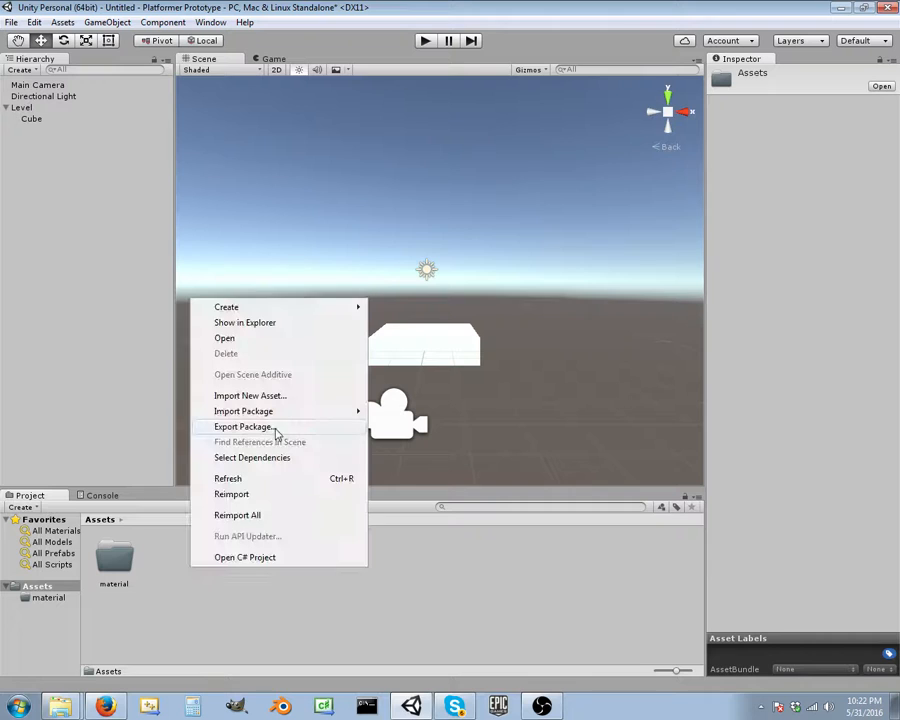
pyautogui.moveTo(243, 310)
pyautogui.click(470, 309)
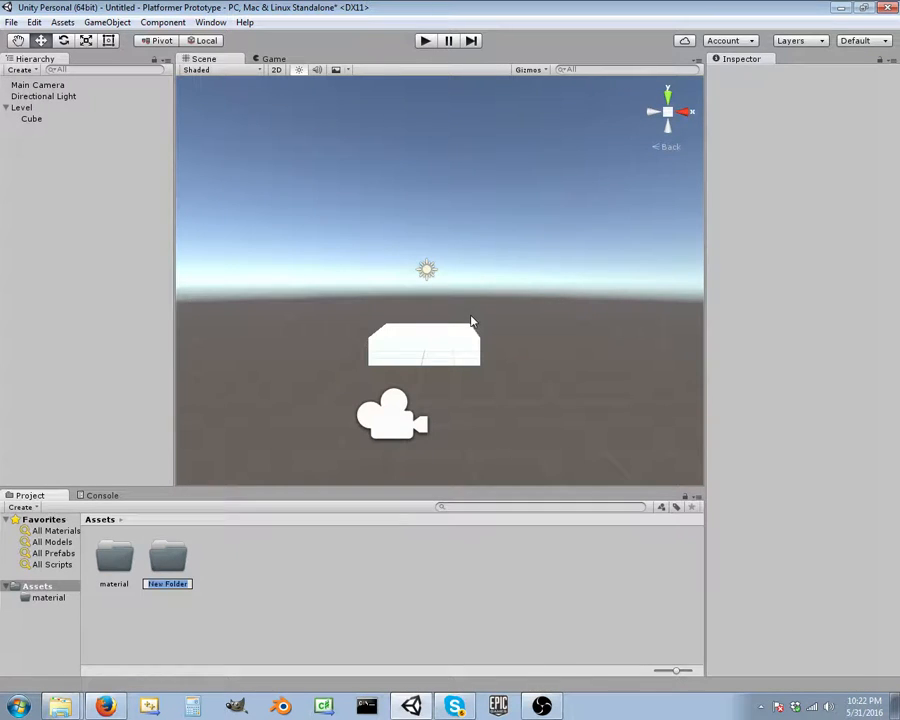
pyautogui.write('prefabs')
pyautogui.press('Return')
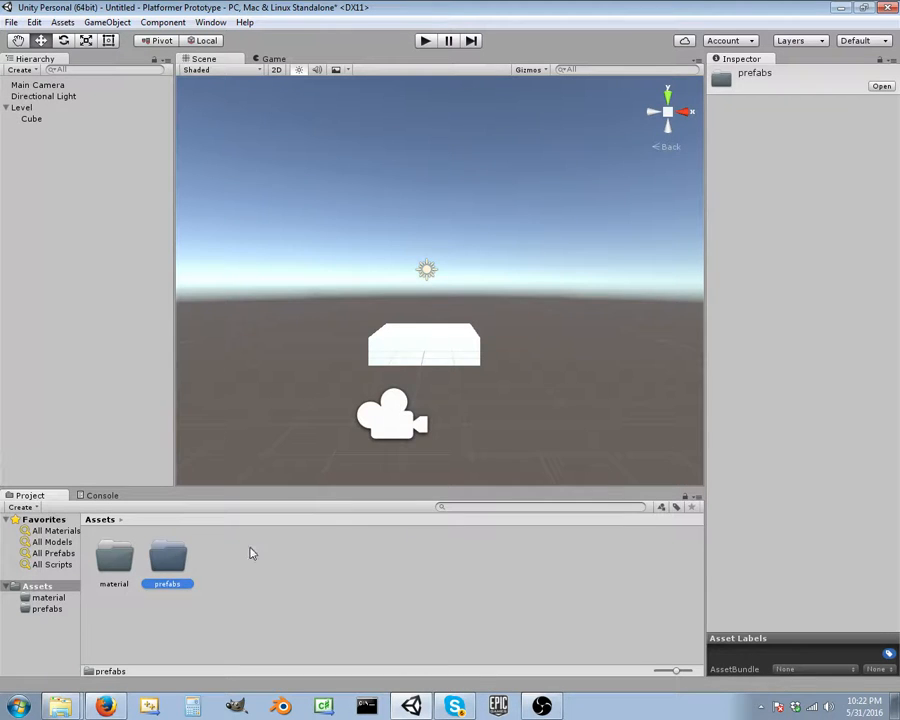
# Create a third folder named script in the project's Assets.
pyautogui.rightClick(256, 588)
pyautogui.moveTo(280, 287)
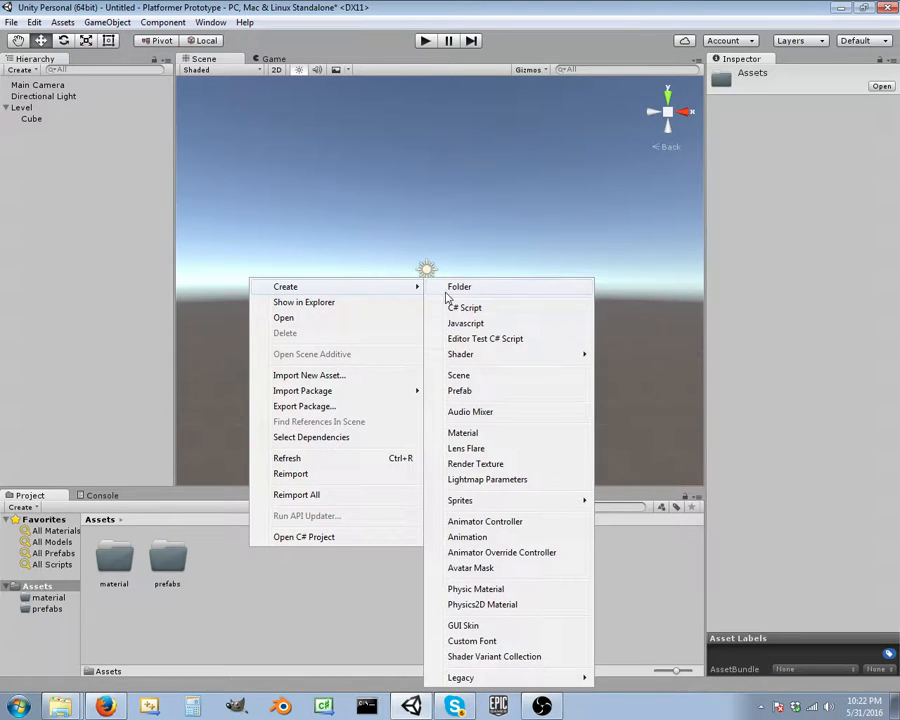
pyautogui.click(547, 287)
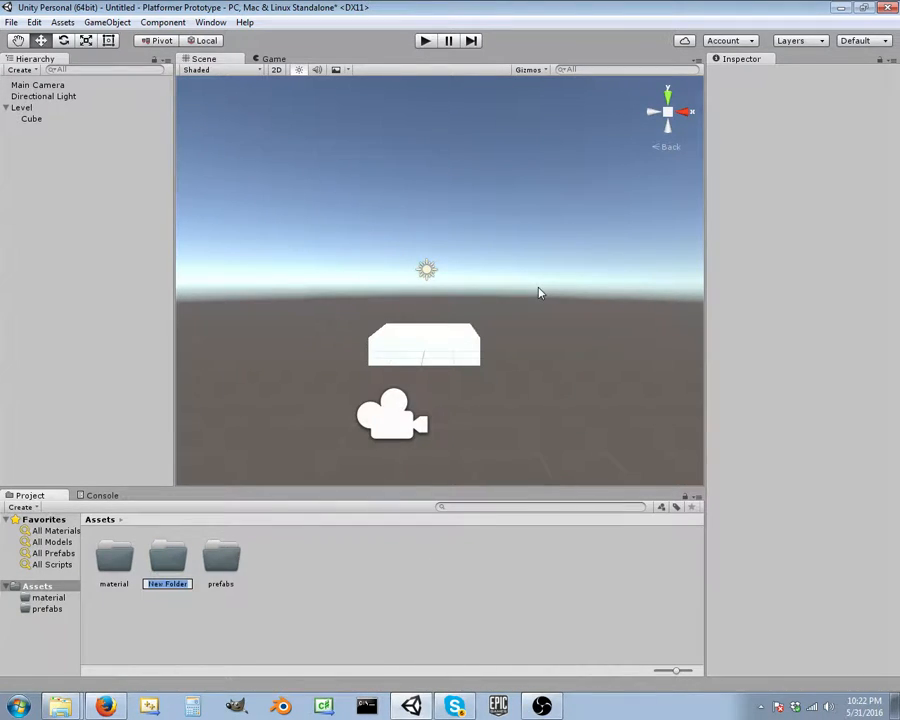
pyautogui.press('BackSpace')
pyautogui.write('script')
pyautogui.press('Return')
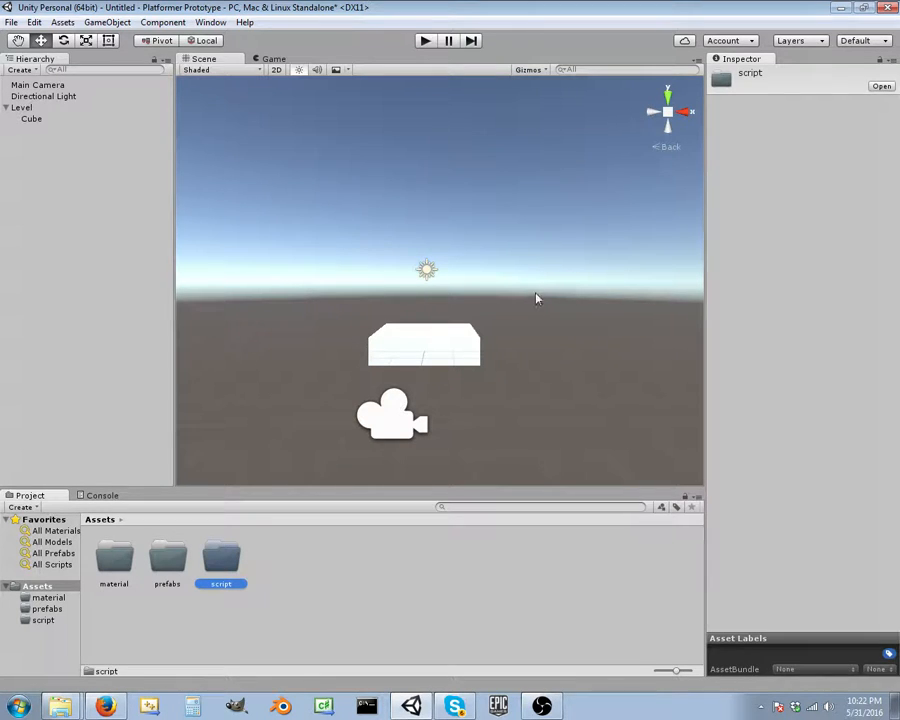
# Create a new material named Platform inside the material folder.
pyautogui.doubleClick(118, 576)
pyautogui.rightClick(125, 565)
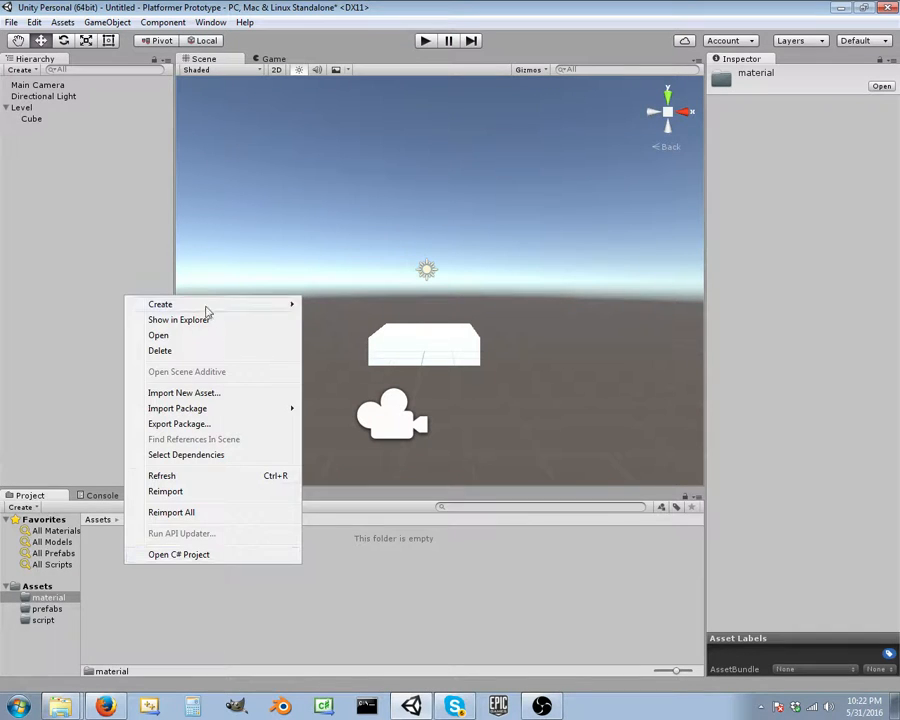
pyautogui.moveTo(205, 304)
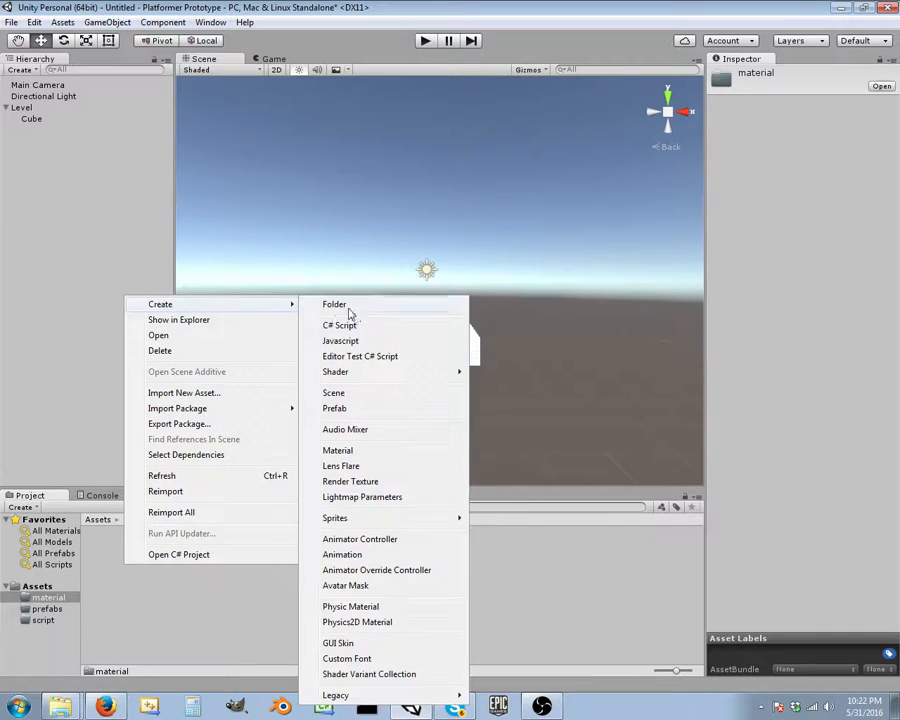
pyautogui.click(337, 450)
pyautogui.write('Platform')
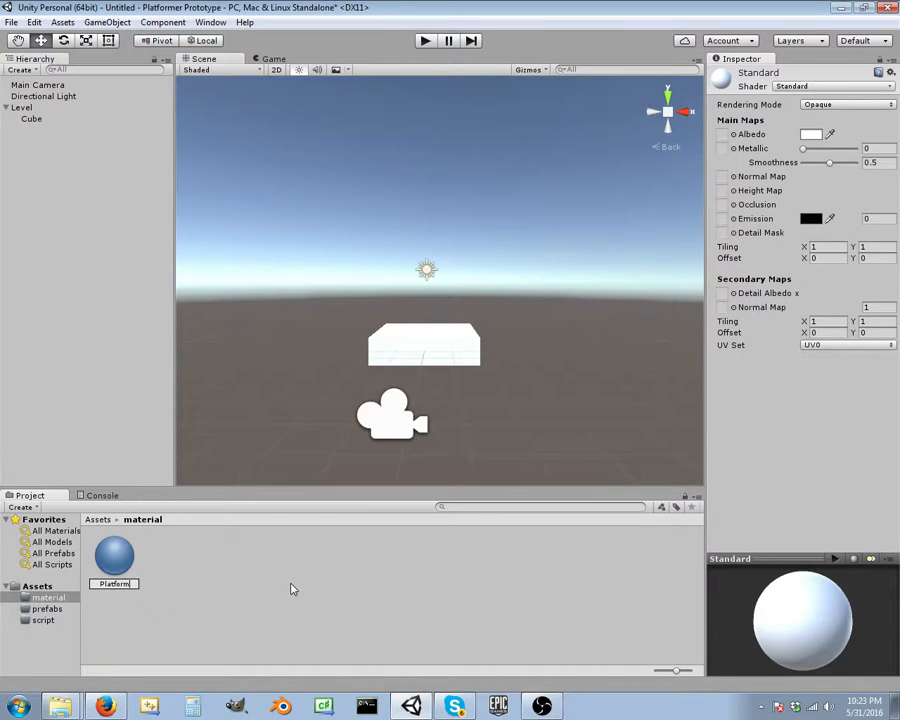
pyautogui.press('Return')
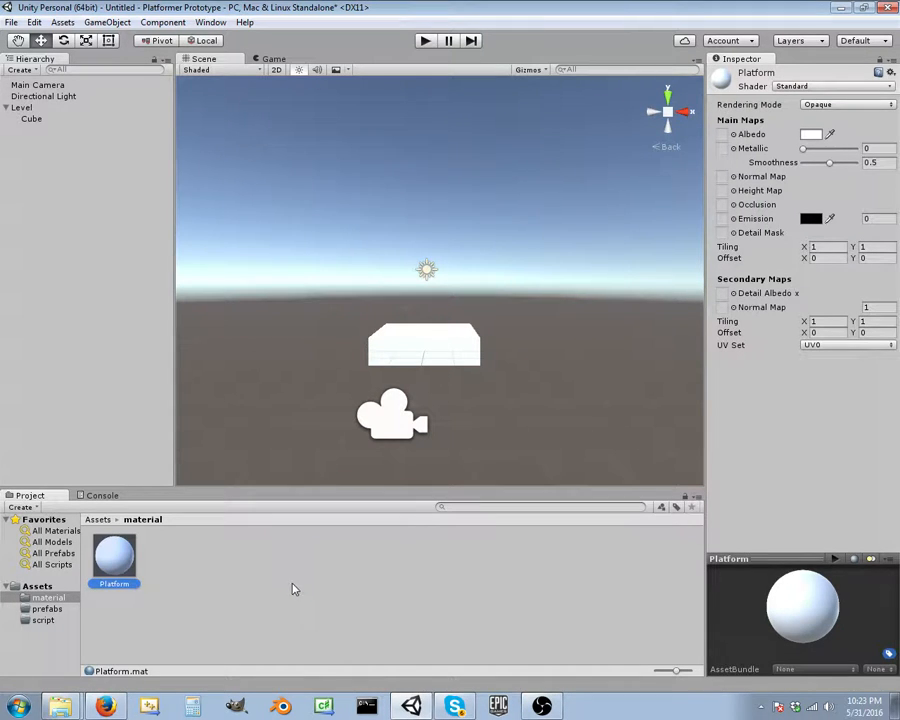
# Set the Platform material's albedo to a mint green of about hex 59FFB0FF.
pyautogui.click(811, 136)
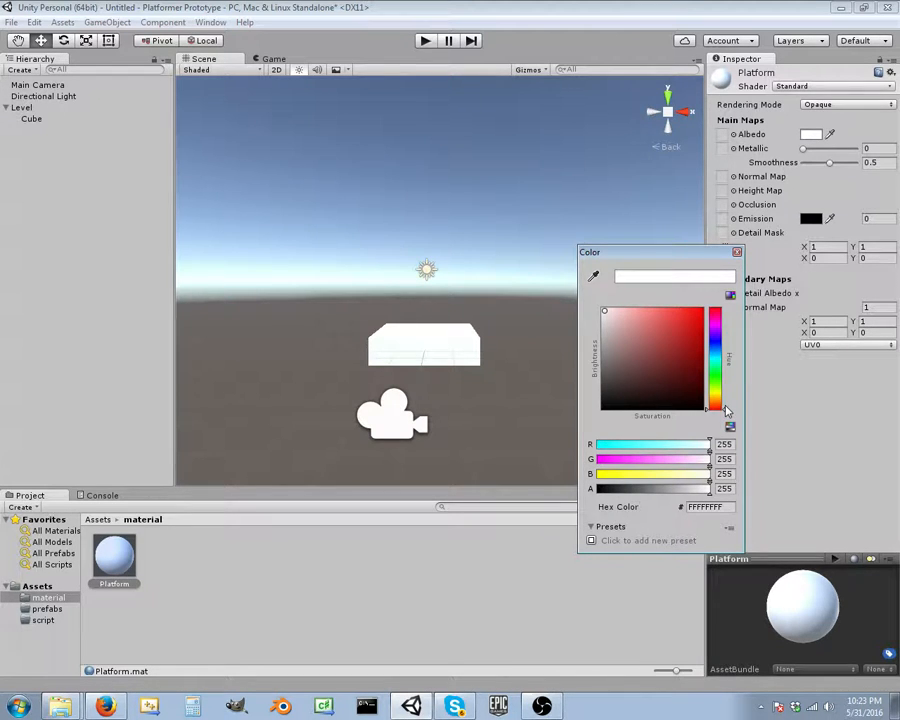
pyautogui.moveTo(713, 406); pyautogui.dragTo(716, 370)
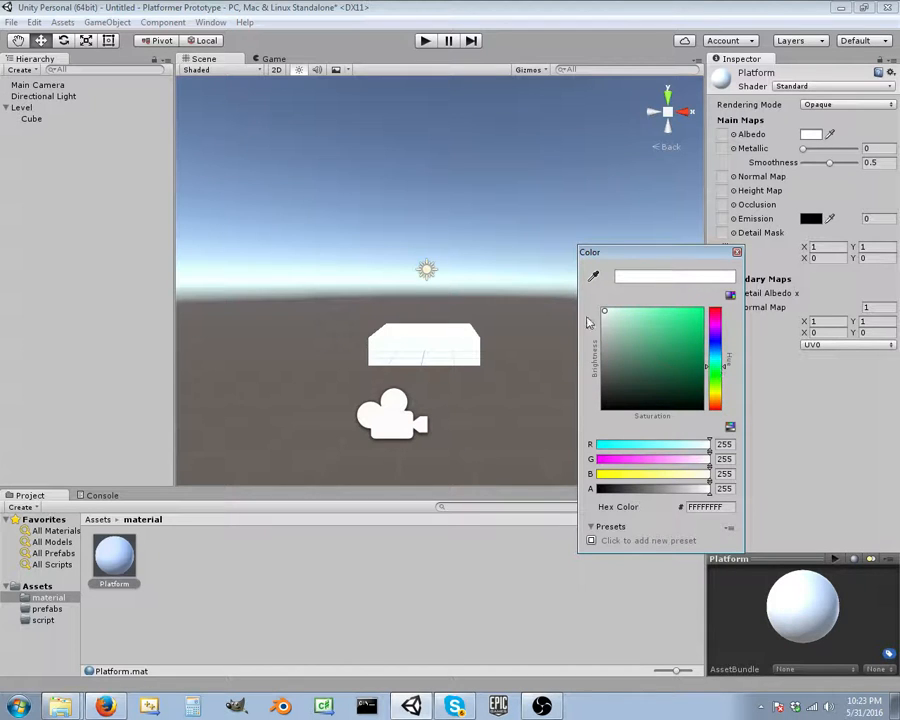
pyautogui.moveTo(612, 313); pyautogui.dragTo(667, 311)
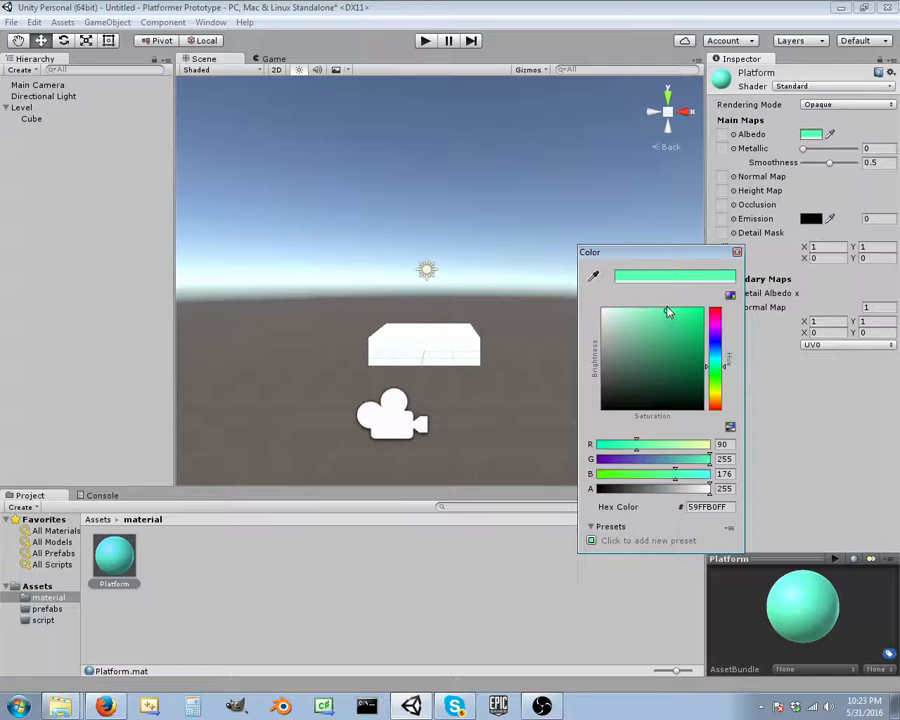
pyautogui.click(737, 252)
# Apply the Platform material to the cube in the scene.
pyautogui.moveTo(114, 555); pyautogui.dragTo(411, 341)
pyautogui.scroll(2, 467, 418)
pyautogui.scroll(-4, 467, 418)
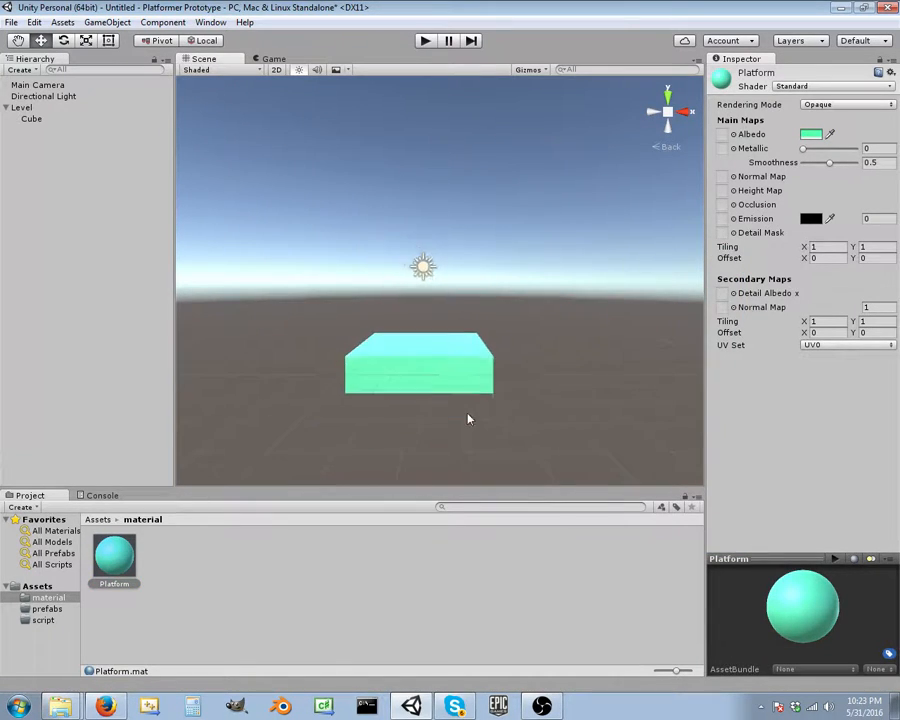
pyautogui.scroll(3, 468, 412)
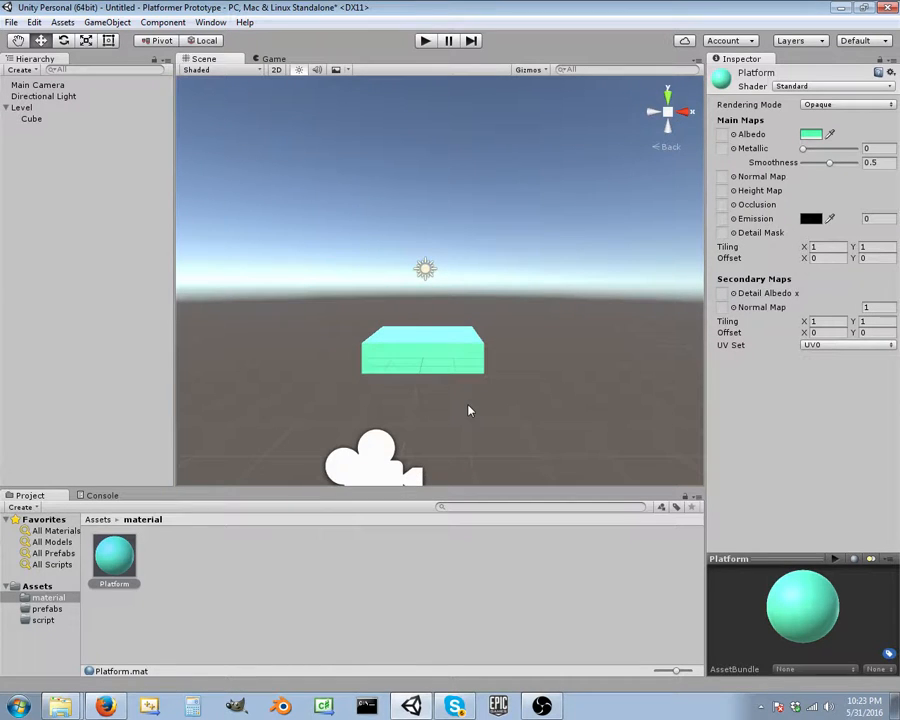
# Rename the cube under the Level object as Platform.
pyautogui.doubleClick(30, 119)
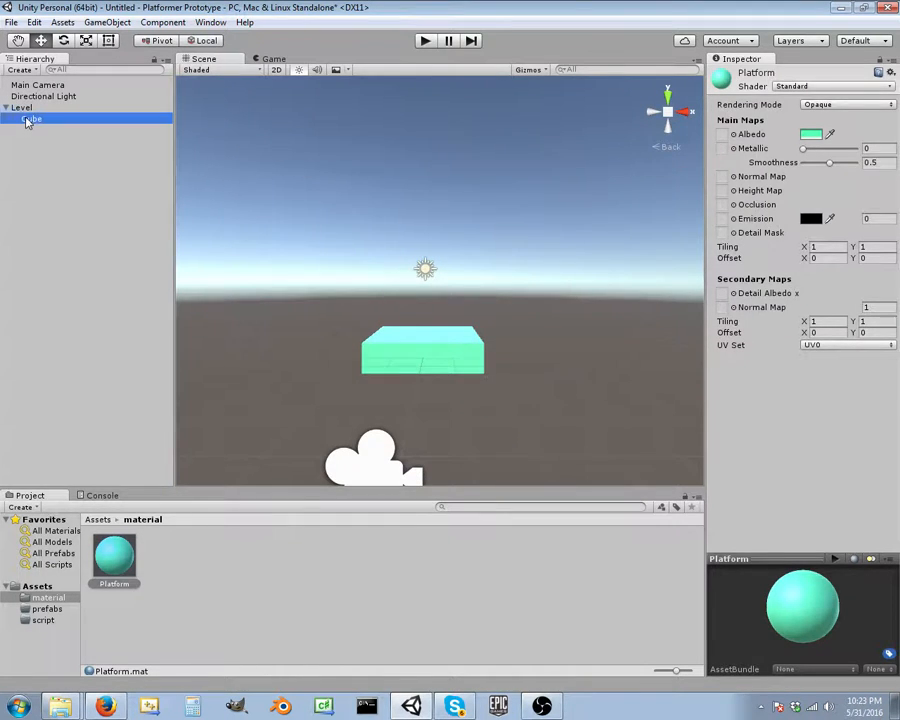
pyautogui.rightClick(29, 122)
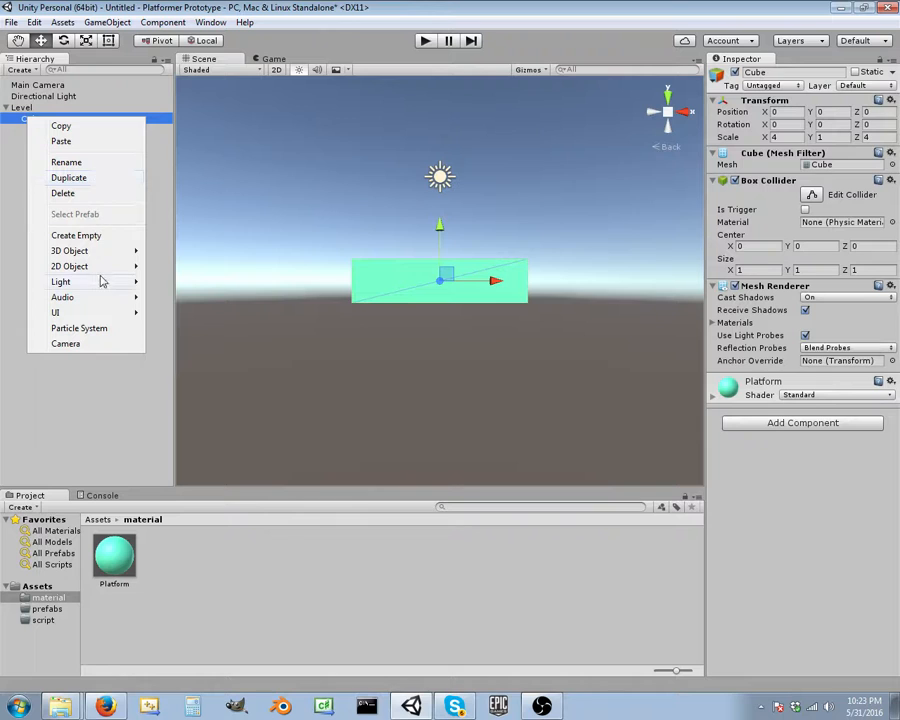
pyautogui.click(90, 170)
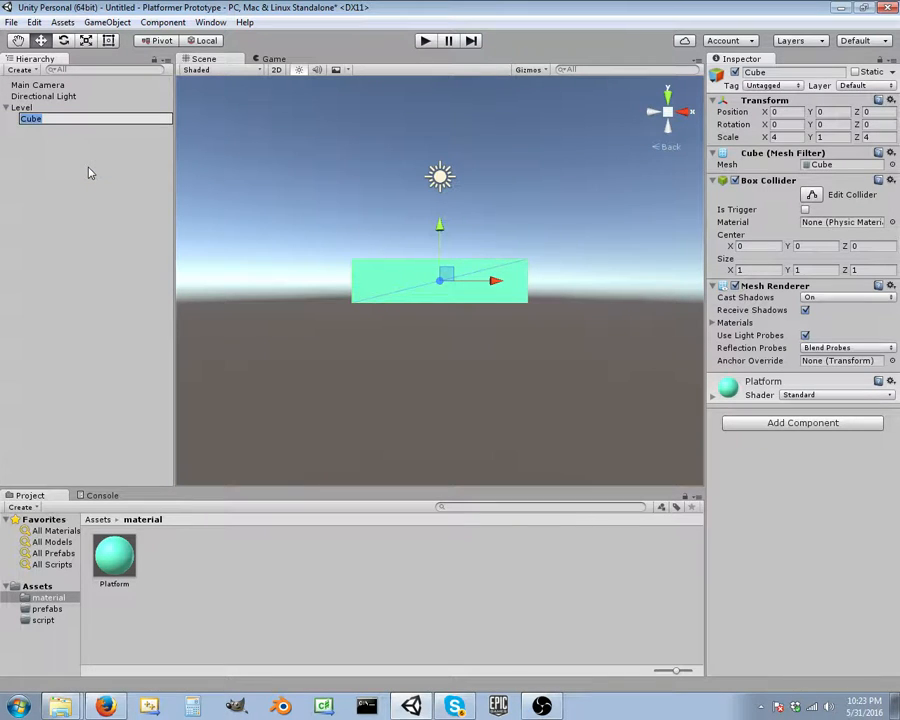
pyautogui.press('BackSpace')
pyautogui.write('Platform')
pyautogui.press('Return')
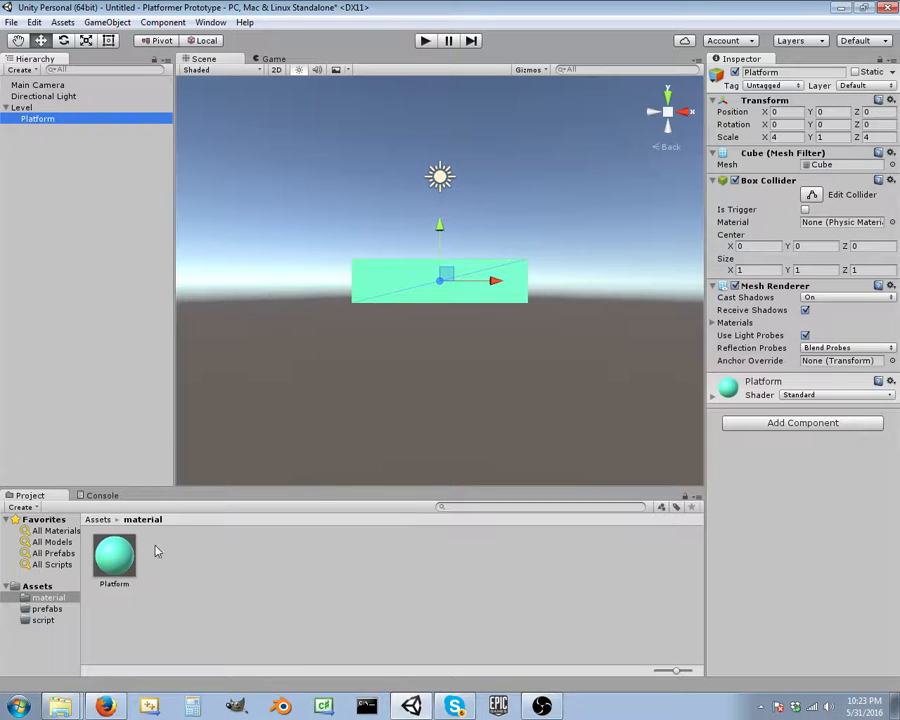
# Save the Platform object from the scene as a prefab in the prefabs folder.
pyautogui.click(98, 519)
pyautogui.doubleClick(172, 568)
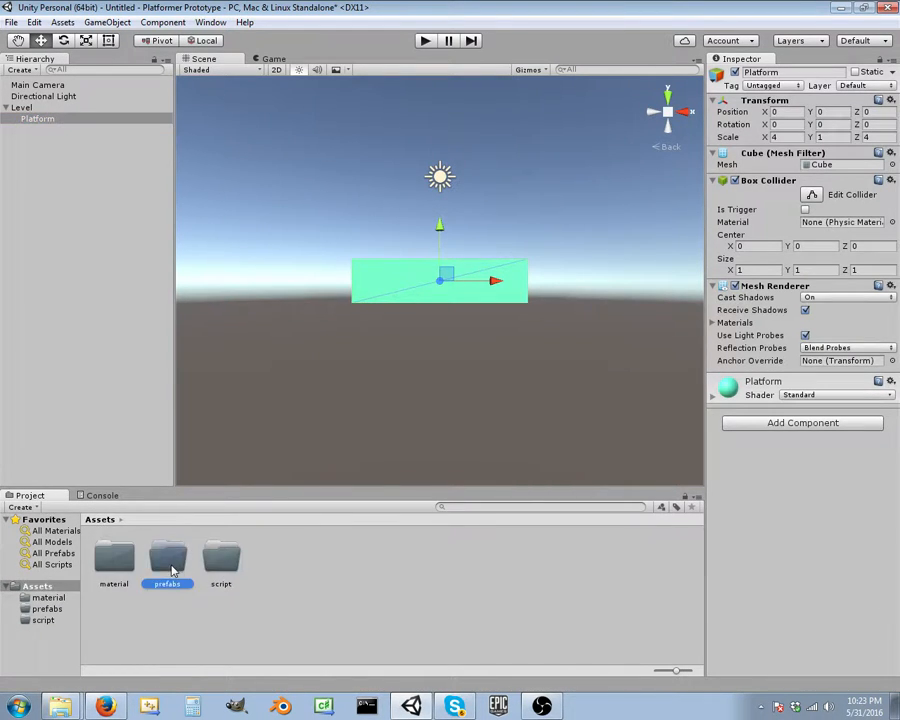
pyautogui.click(39, 110)
pyautogui.moveTo(40, 120); pyautogui.dragTo(110, 545)
pyautogui.click(27, 108)
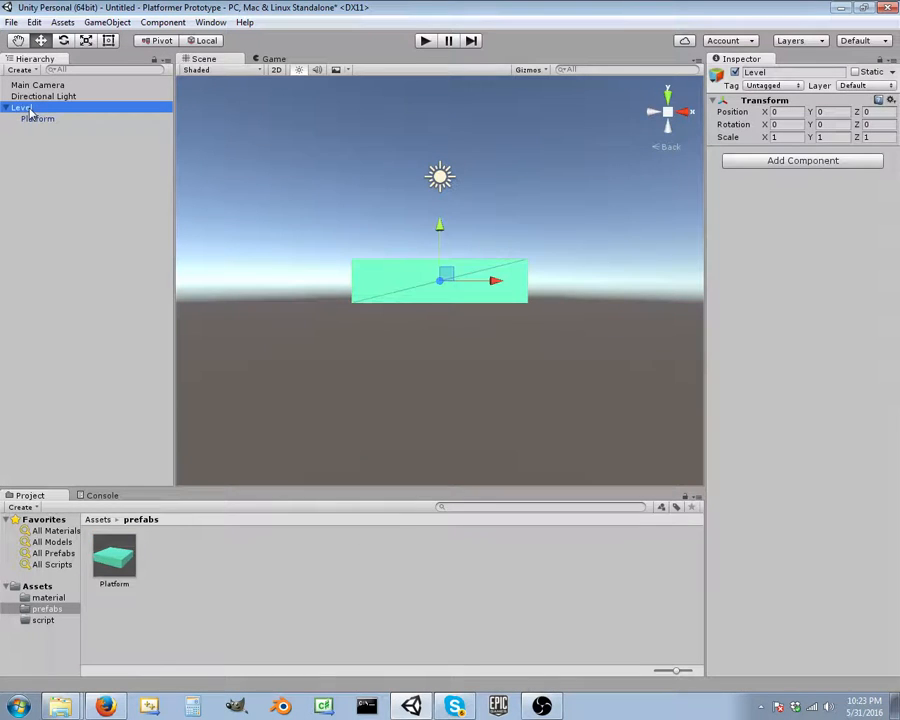
pyautogui.click(97, 520)
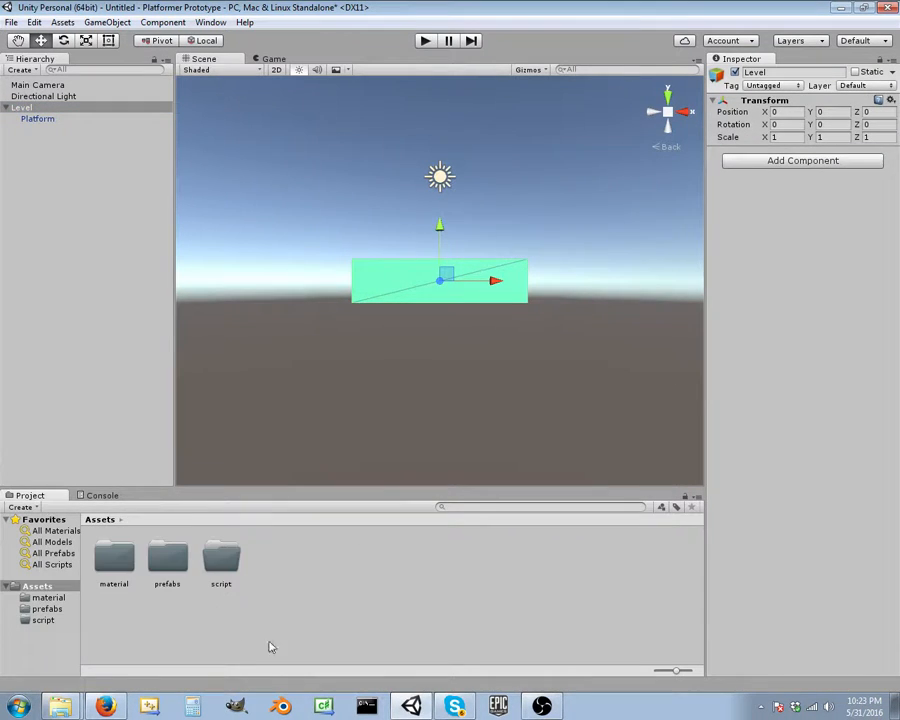
# Collapse the Level object and create an empty game object at the root of the scene.
pyautogui.moveTo(464, 360); pyautogui.dragTo(458, 442, button='middle')
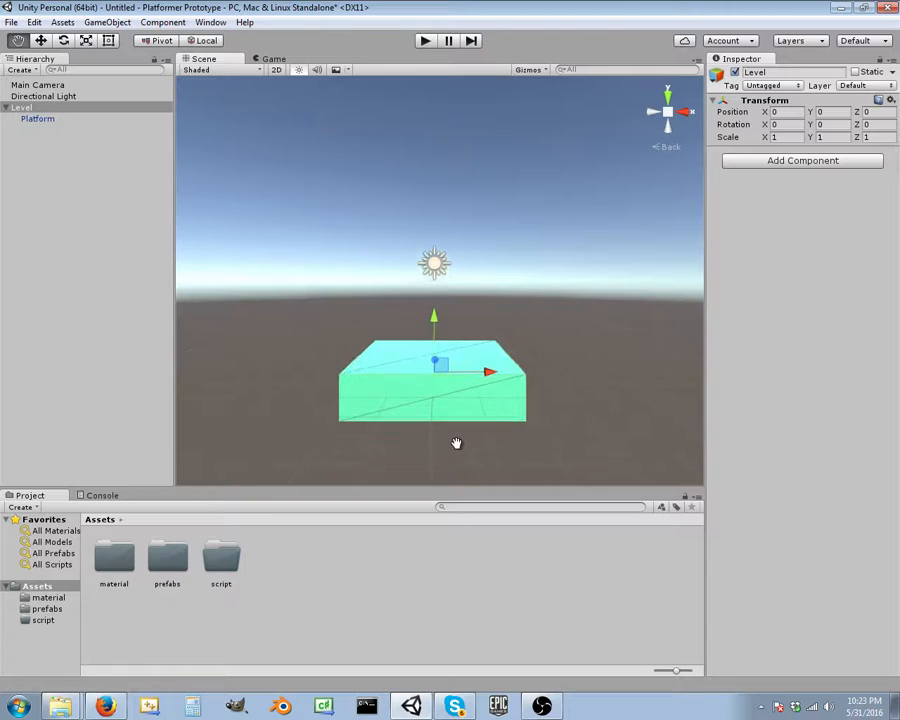
pyautogui.scroll(-3, 476, 452)
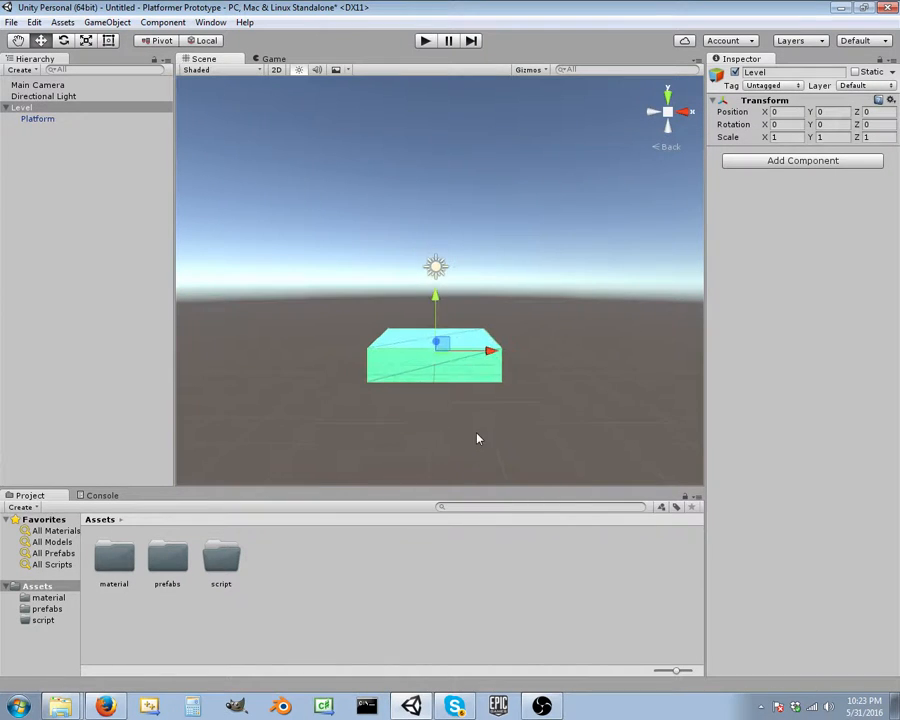
pyautogui.scroll(5, 478, 436)
pyautogui.scroll(1, 478, 436)
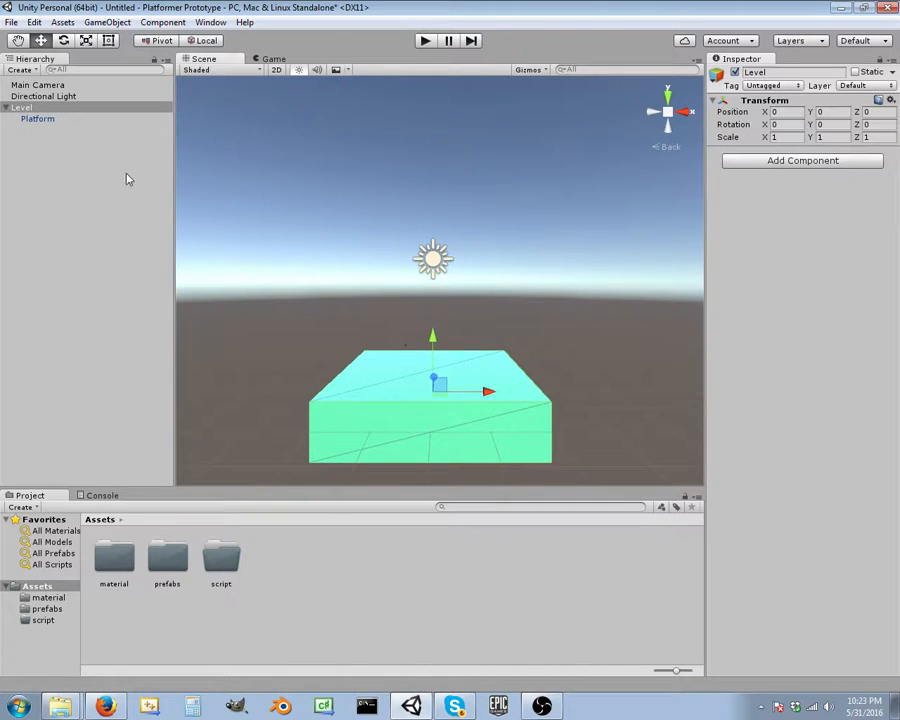
pyautogui.click(58, 165)
pyautogui.rightClick(57, 149)
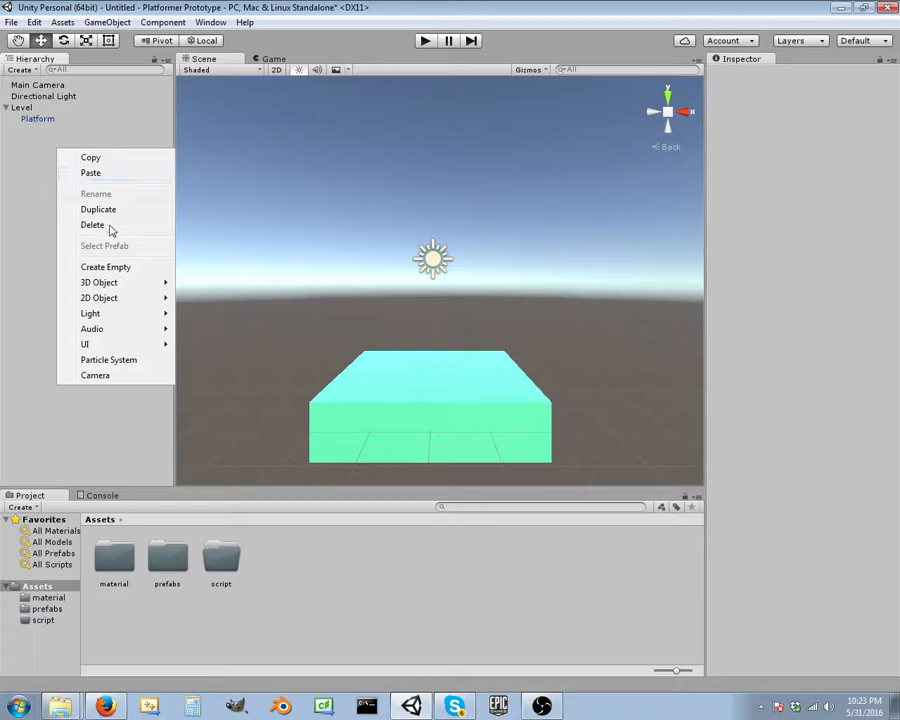
pyautogui.click(6, 107)
pyautogui.click(6, 107)
pyautogui.rightClick(24, 130)
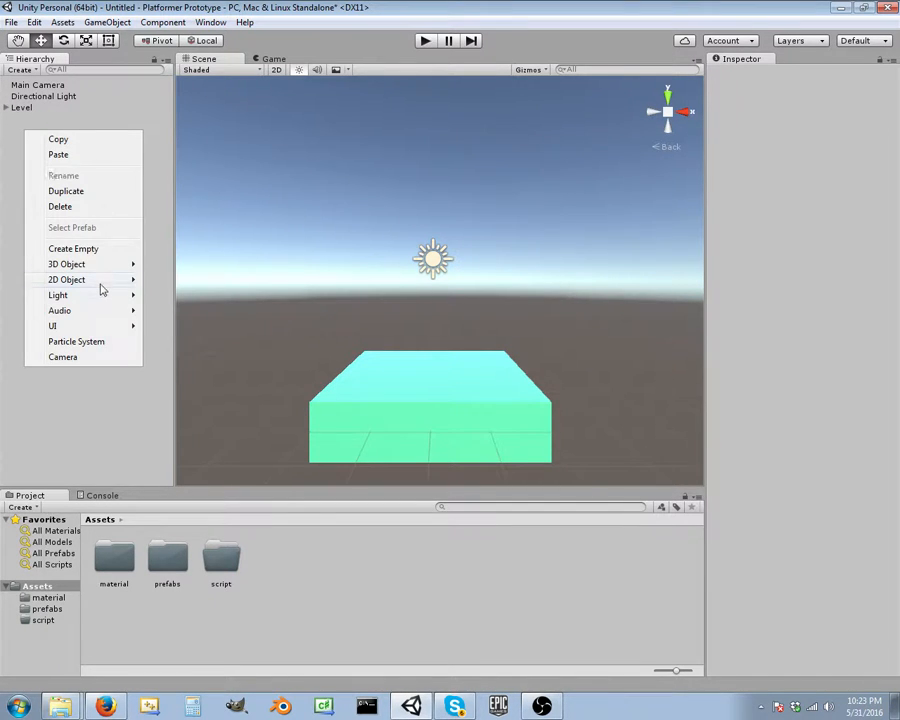
pyautogui.moveTo(110, 264)
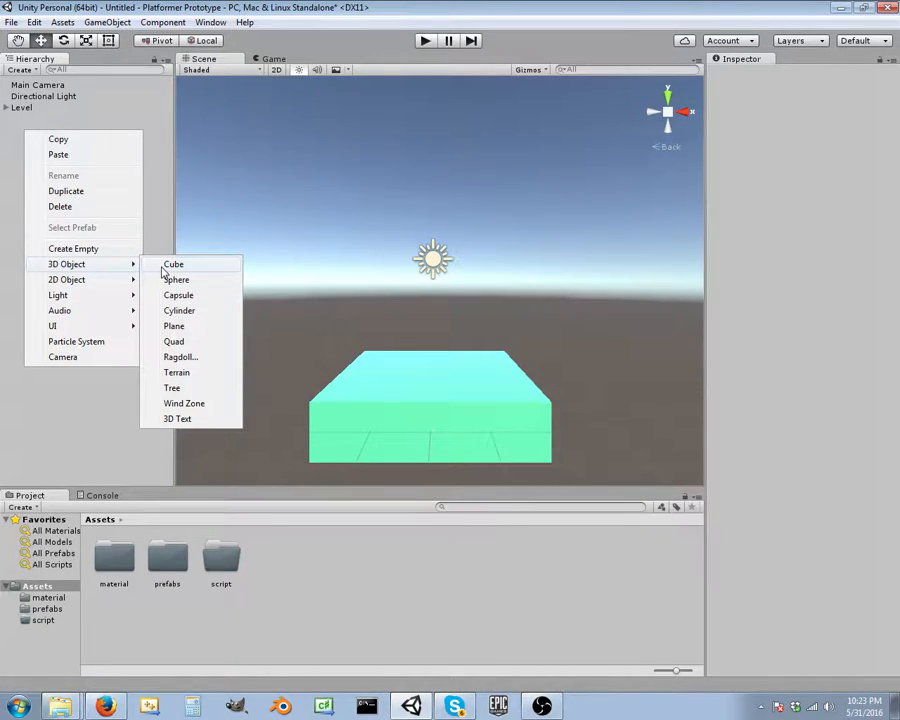
pyautogui.click(94, 250)
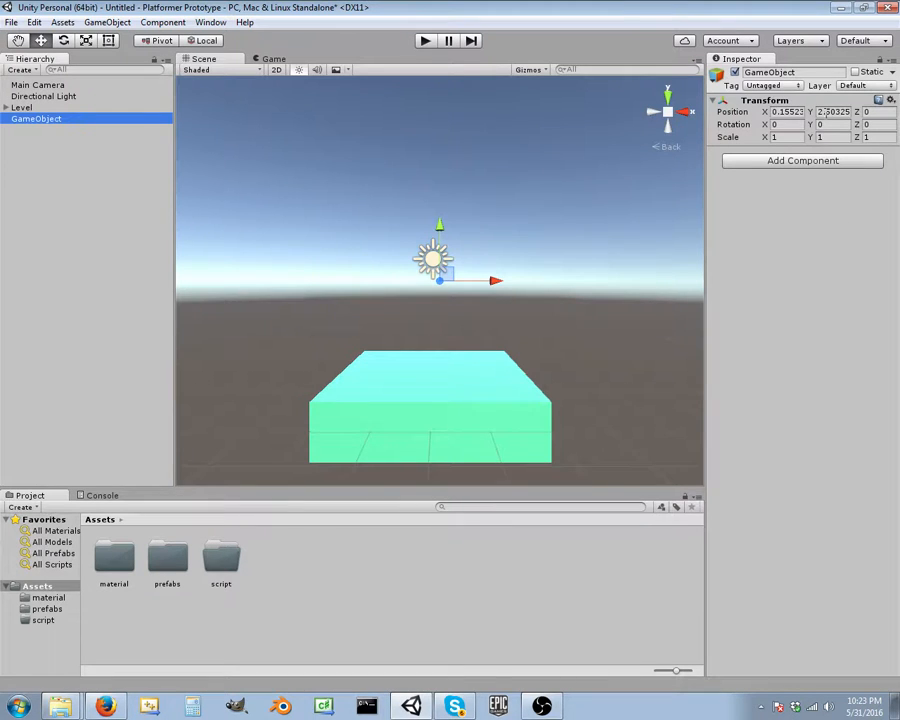
# Set the new empty object's position to X 0 and Y 0.
pyautogui.click(786, 124)
pyautogui.click(788, 113)
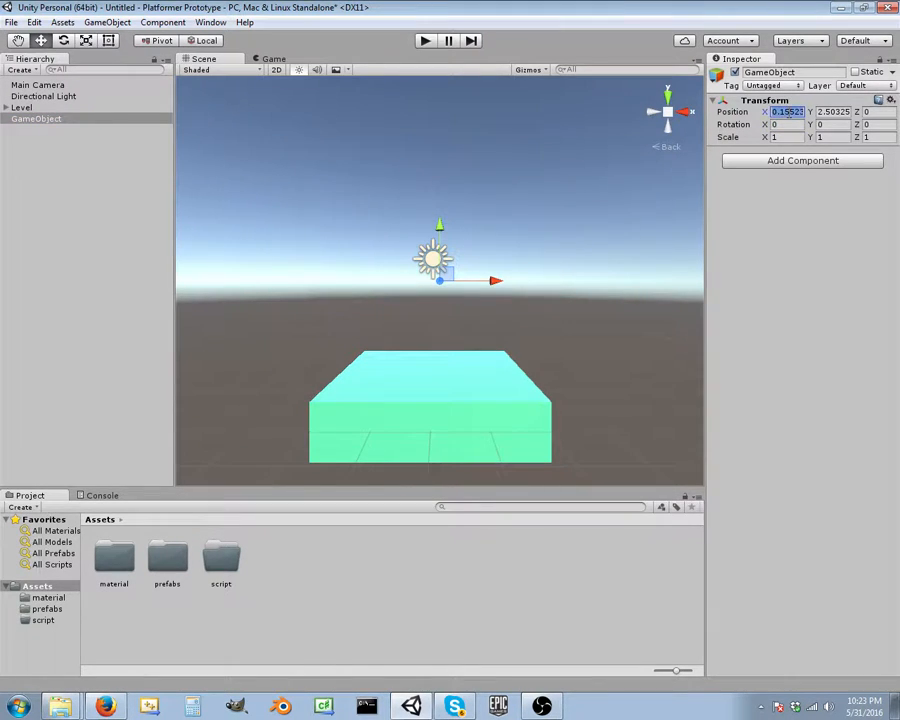
pyautogui.write('0')
pyautogui.press('Tab')
pyautogui.write('0')
pyautogui.press('Tab')
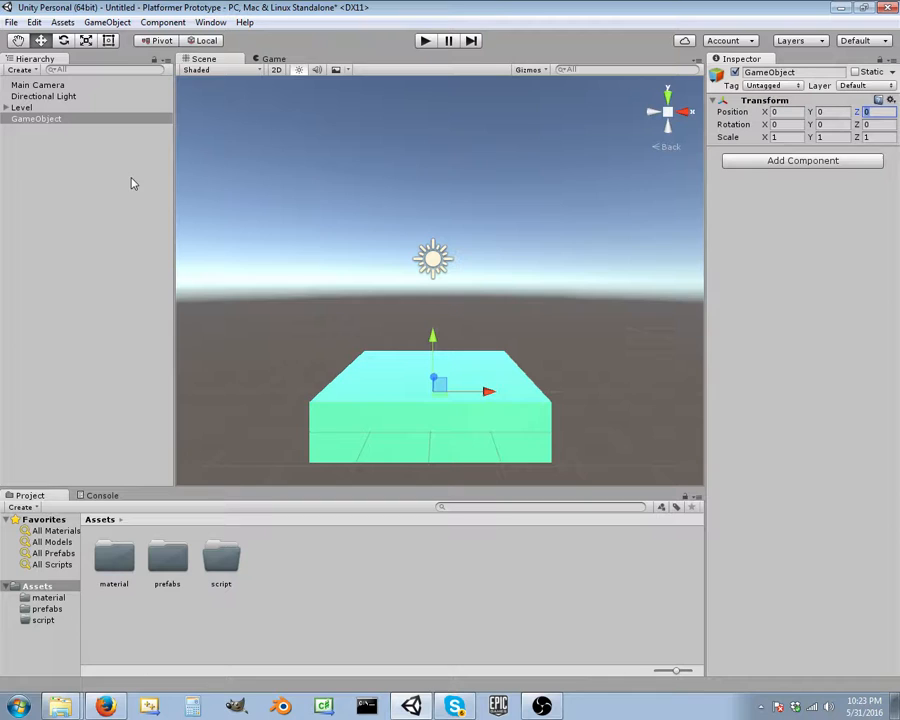
# Rename the empty game object as Player.
pyautogui.doubleClick(20, 119)
pyautogui.rightClick(58, 129)
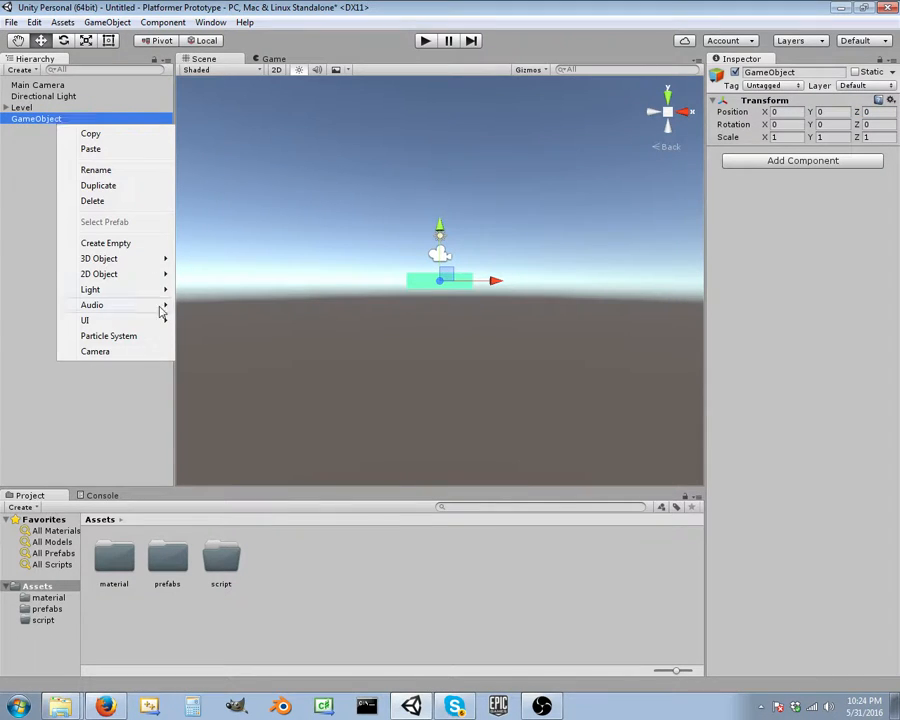
pyautogui.click(121, 169)
pyautogui.press('BackSpace')
pyautogui.write('Player')
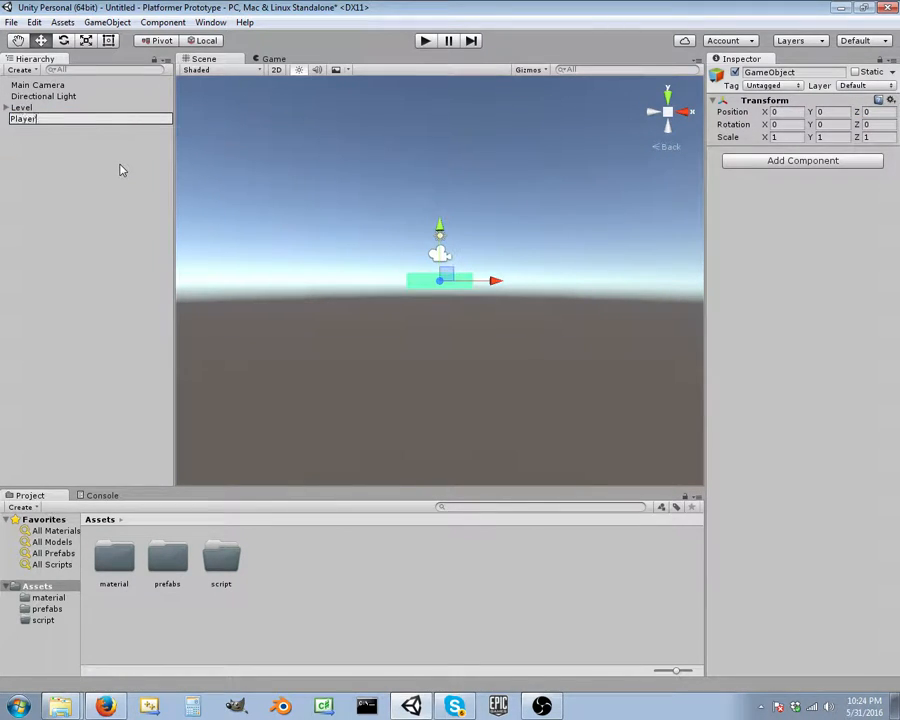
pyautogui.press('Return')
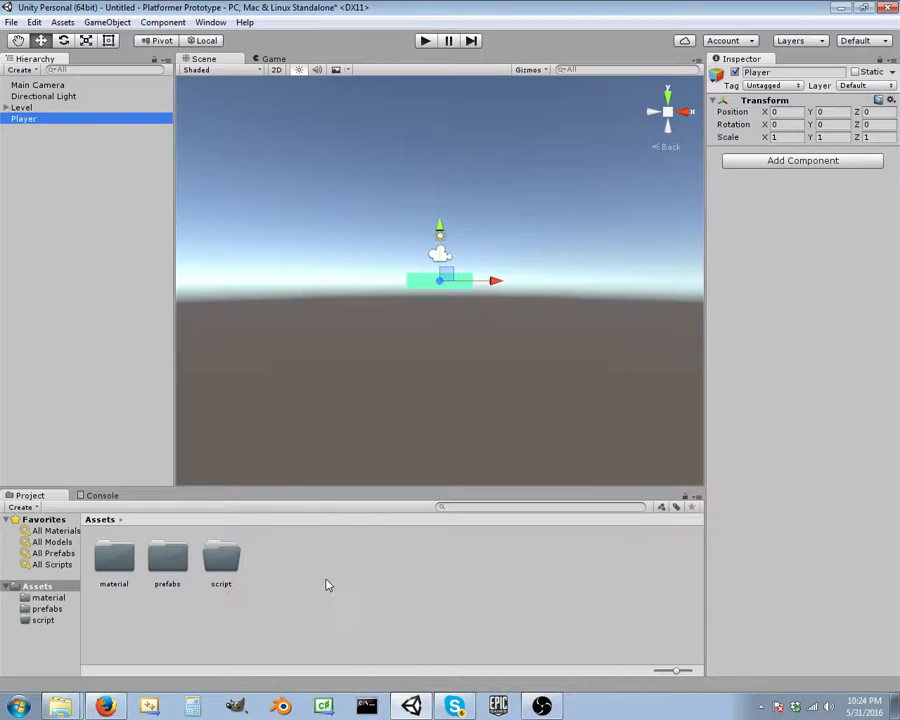
# Add a 3D cube as a child of the Player object.
pyautogui.scroll(3, 557, 334)
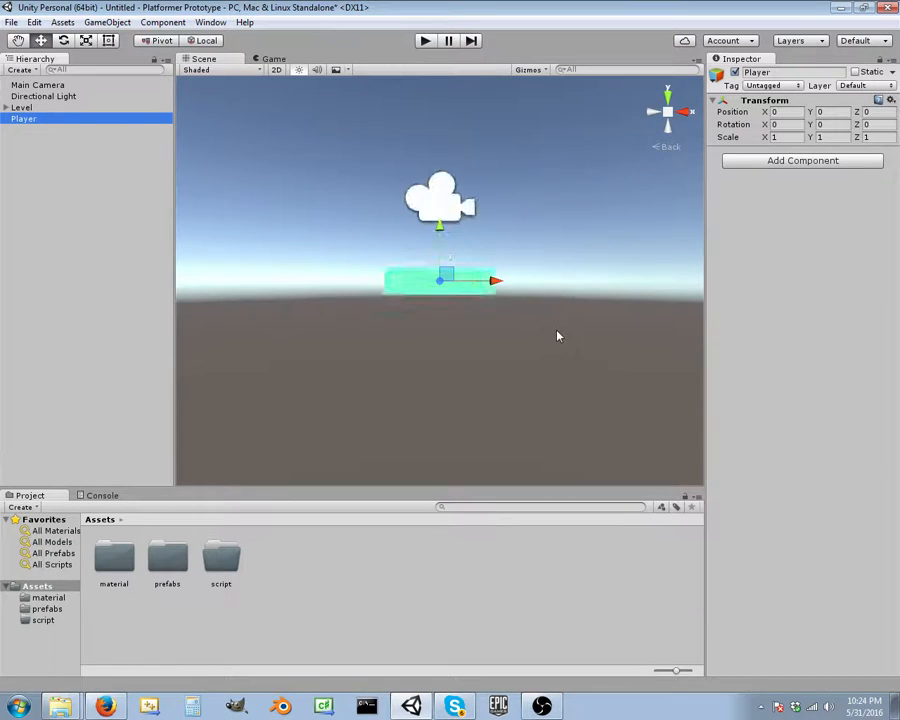
pyautogui.moveTo(426, 368); pyautogui.dragTo(438, 426, button='middle')
pyautogui.rightClick(24, 121)
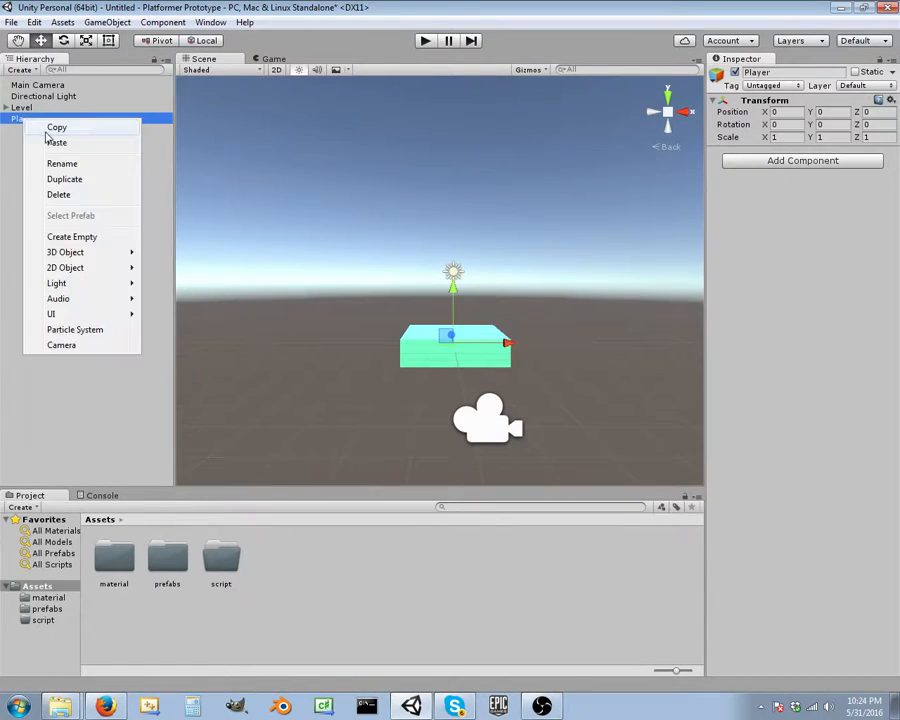
pyautogui.moveTo(88, 260)
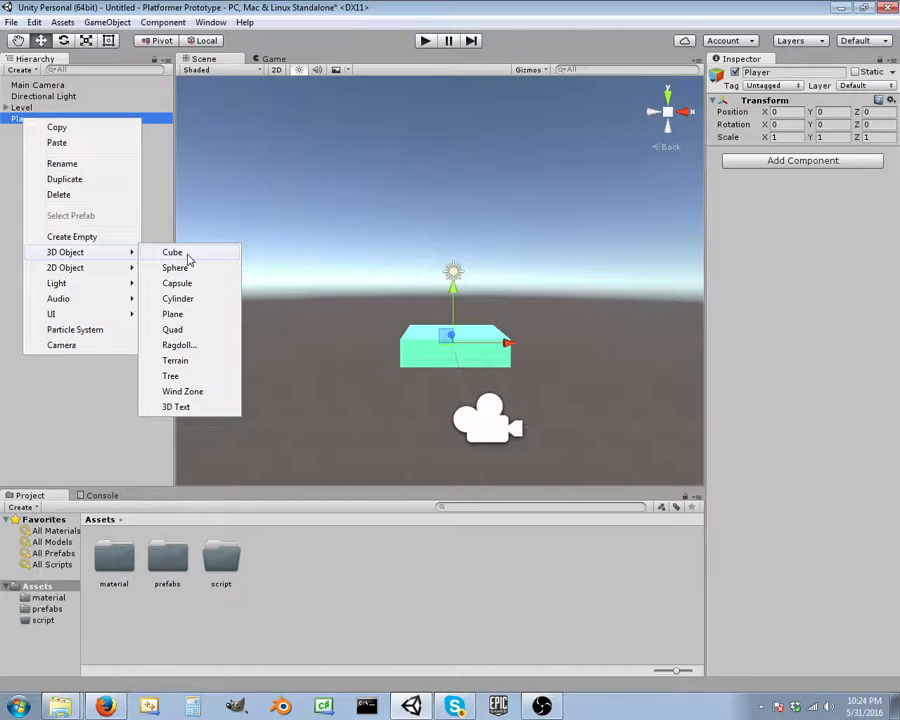
pyautogui.click(189, 257)
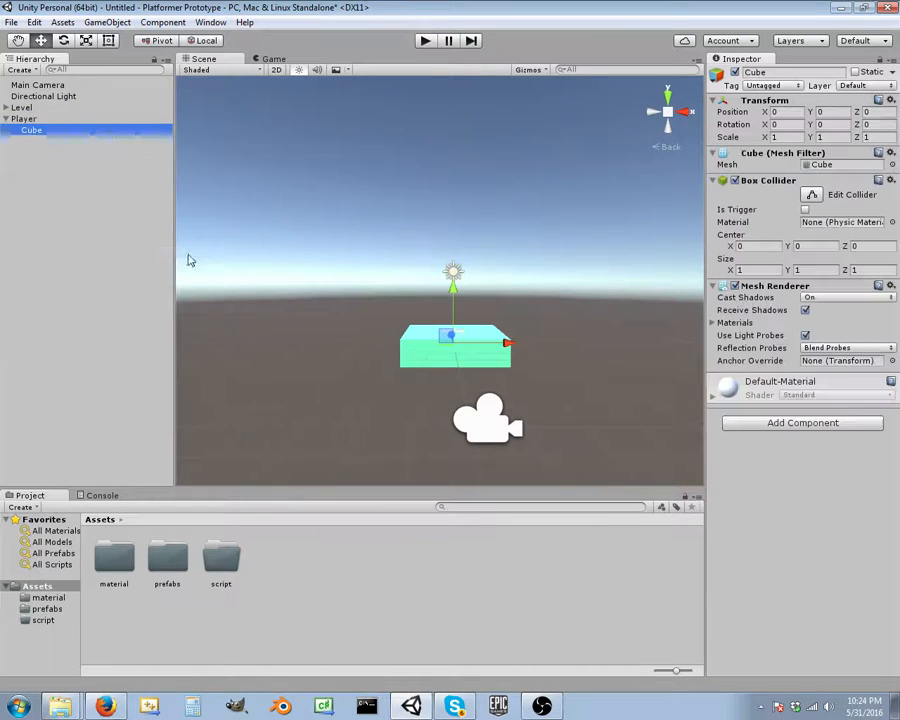
# Rename the cube under Player as PlayerMesh.
pyautogui.doubleClick(33, 131)
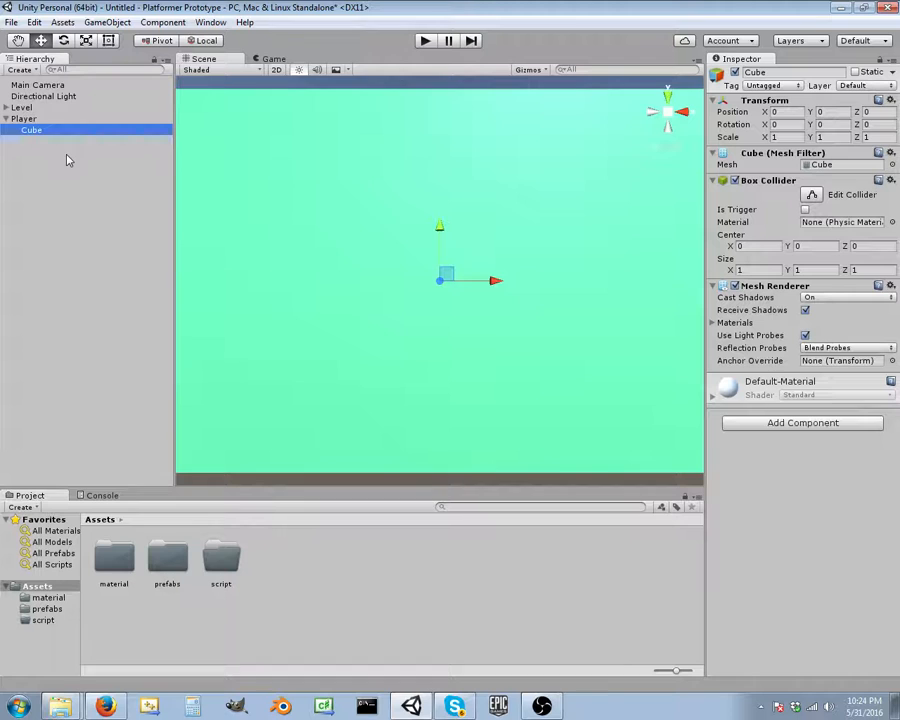
pyautogui.scroll(-5, 340, 266)
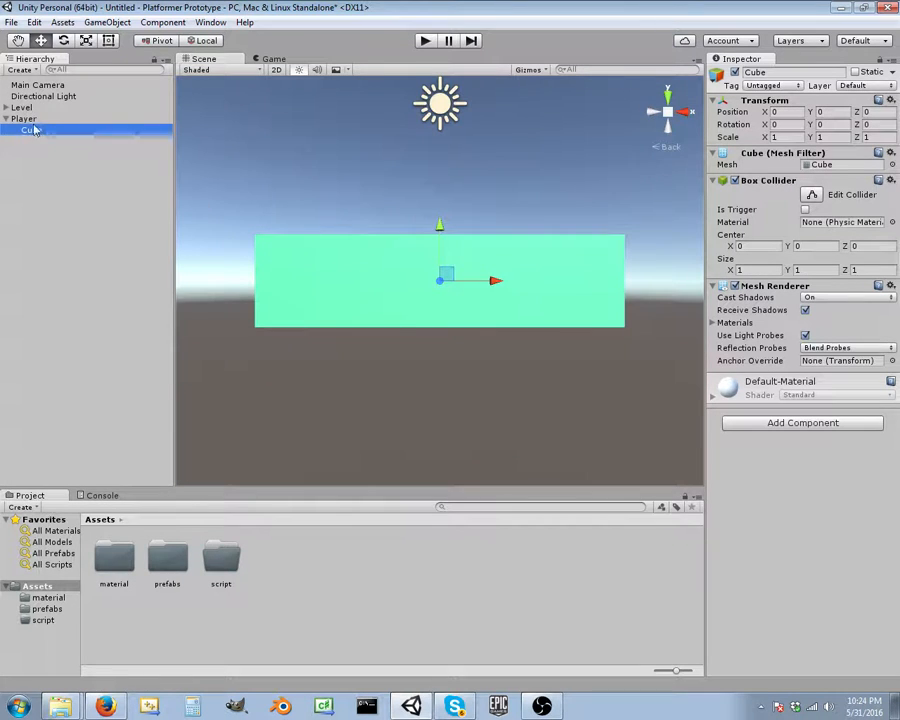
pyautogui.rightClick(33, 131)
pyautogui.click(80, 172)
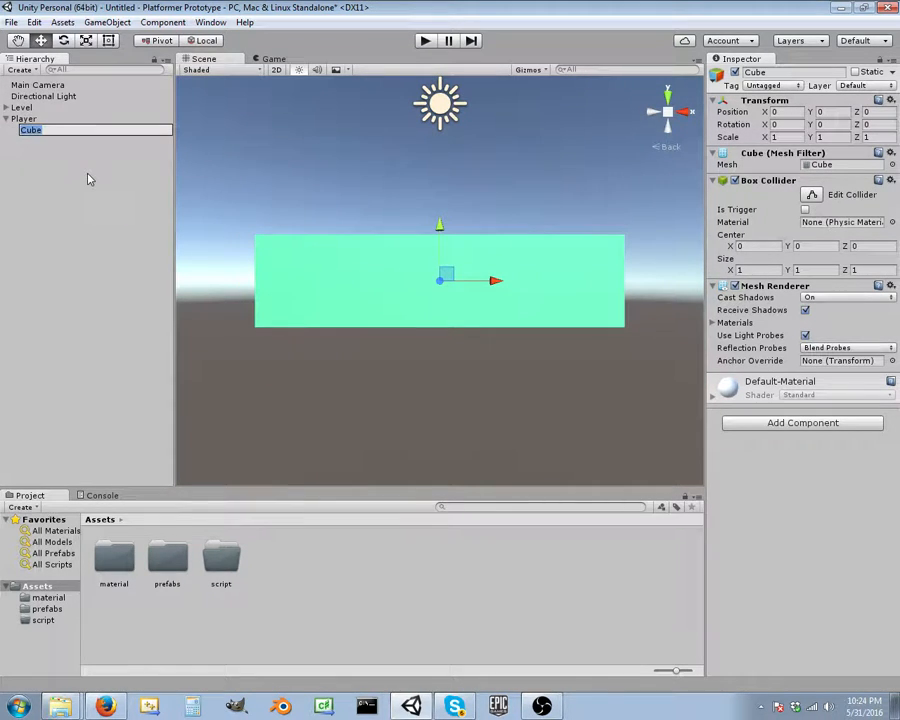
pyautogui.press('BackSpace')
pyautogui.write('PlayerMesh')
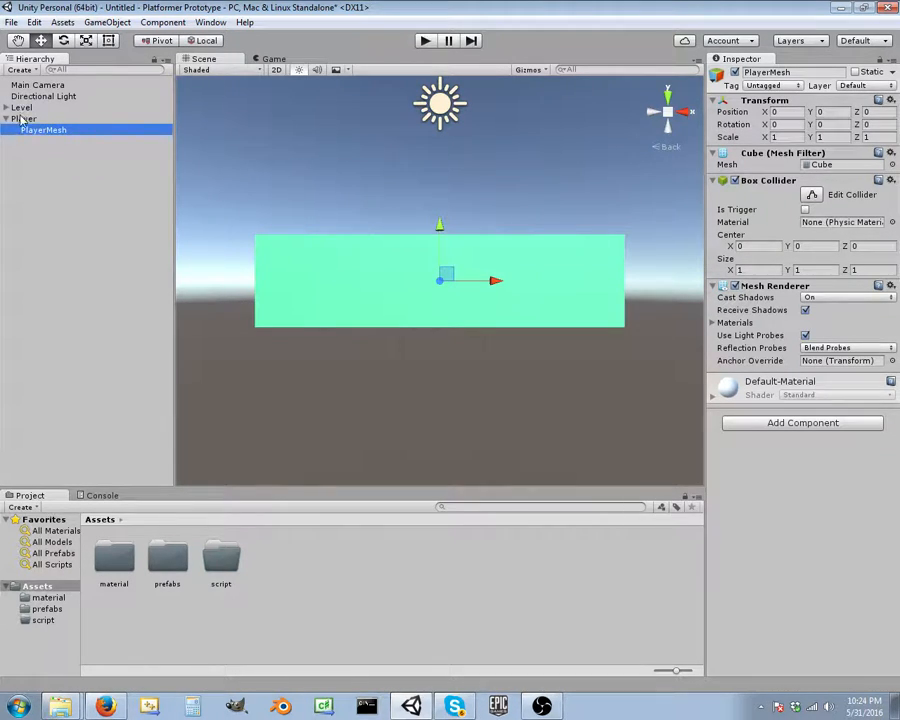
# Set the Player object's Y scale to 2 and raise it above the platform to a Y position of about 1.58.
pyautogui.click(60, 118)
pyautogui.keyDown('alt'); pyautogui.moveTo(478, 308); pyautogui.dragTo(425, 322); pyautogui.keyUp('alt')
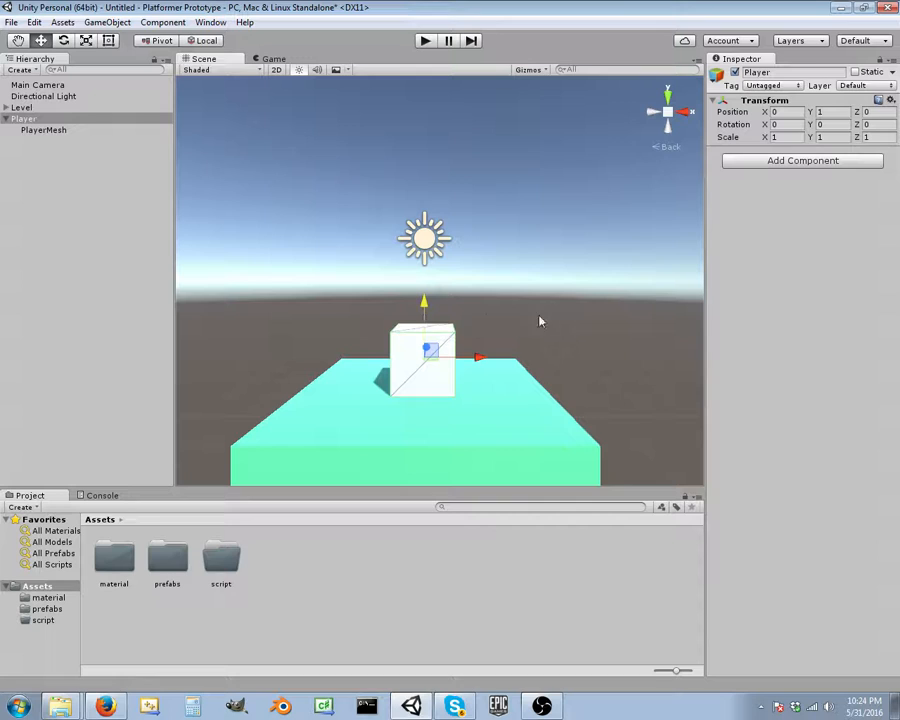
pyautogui.click(830, 137)
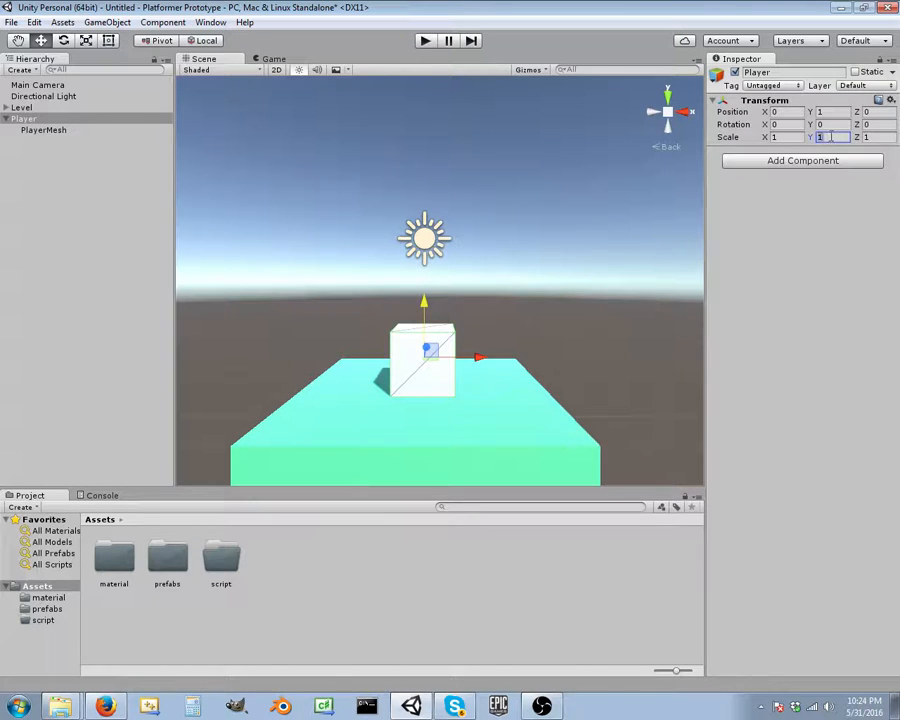
pyautogui.write('2')
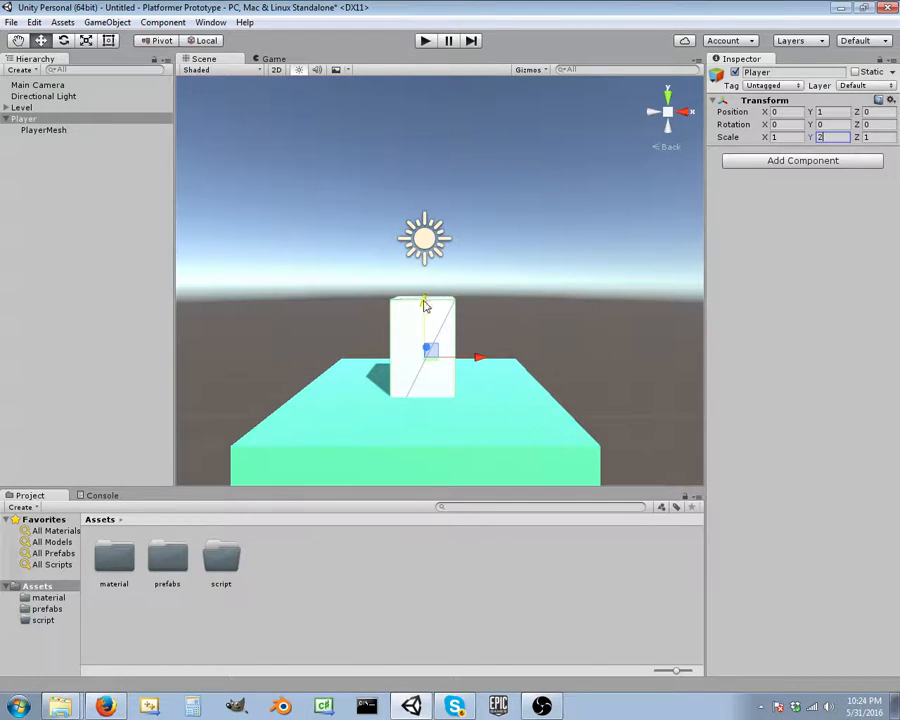
pyautogui.moveTo(424, 301)
pyautogui.keyDown('ctrl'); pyautogui.mouseDown()
pyautogui.moveTo(426, 257)
pyautogui.moveTo(424, 289)
pyautogui.mouseUp(); pyautogui.keyUp('ctrl')
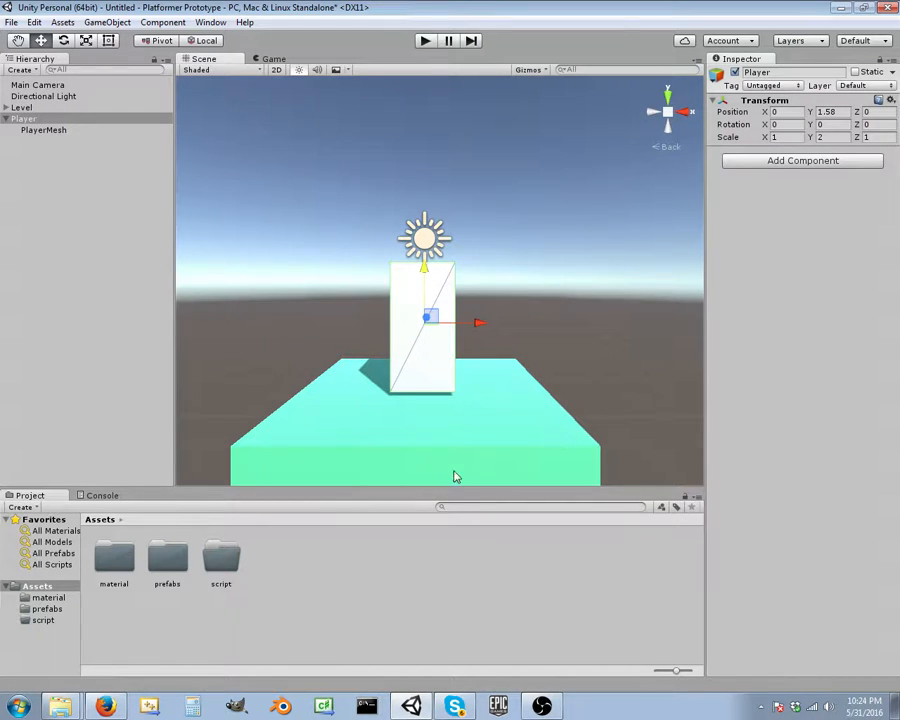
# Create a new material named Player inside the material folder.
pyautogui.doubleClick(114, 556)
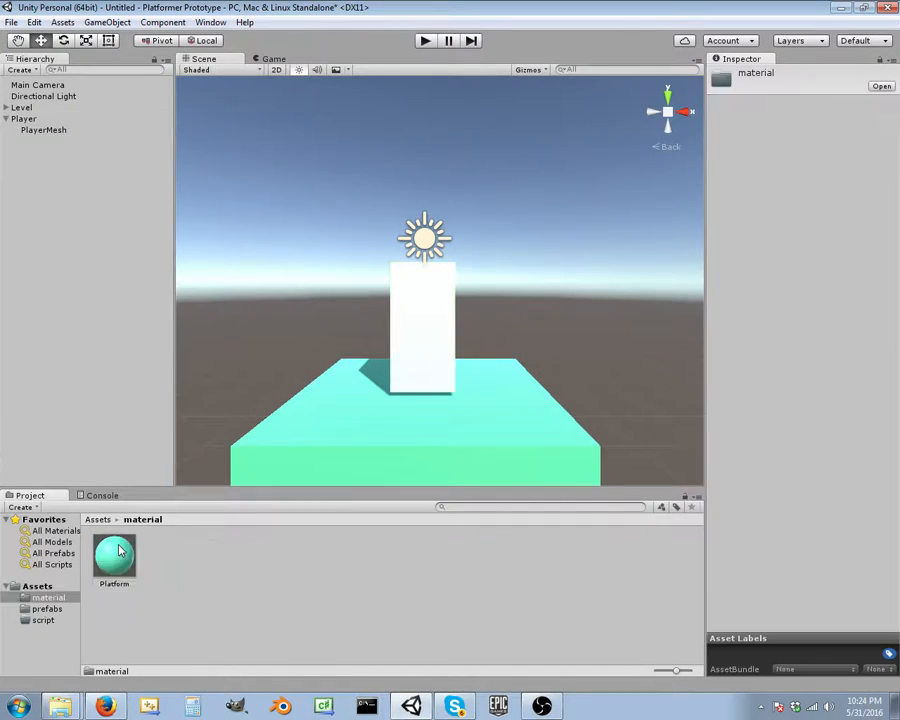
pyautogui.rightClick(196, 550)
pyautogui.moveTo(292, 290)
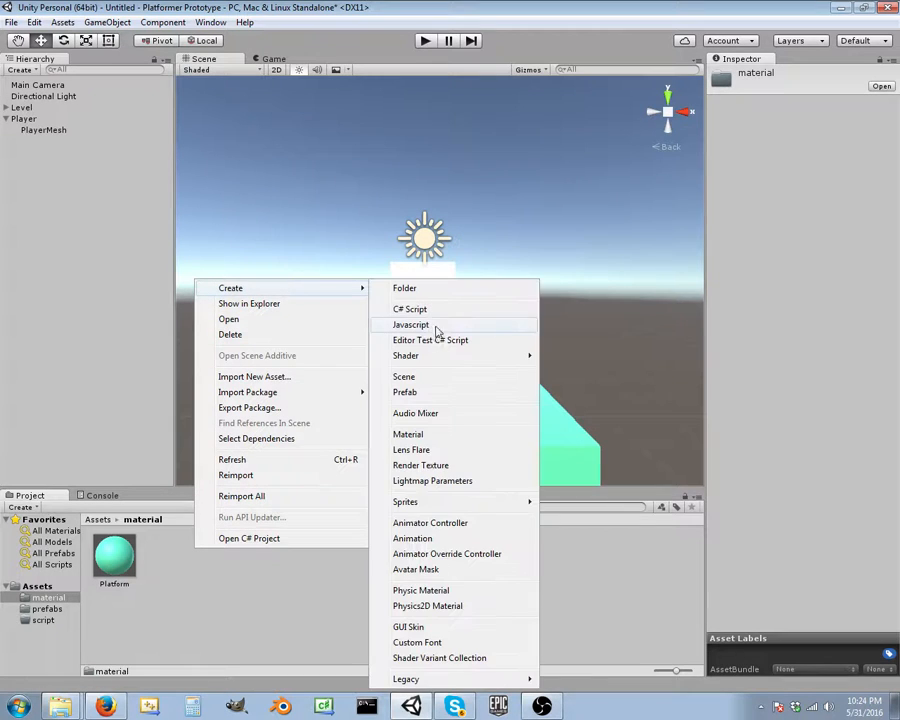
pyautogui.click(442, 435)
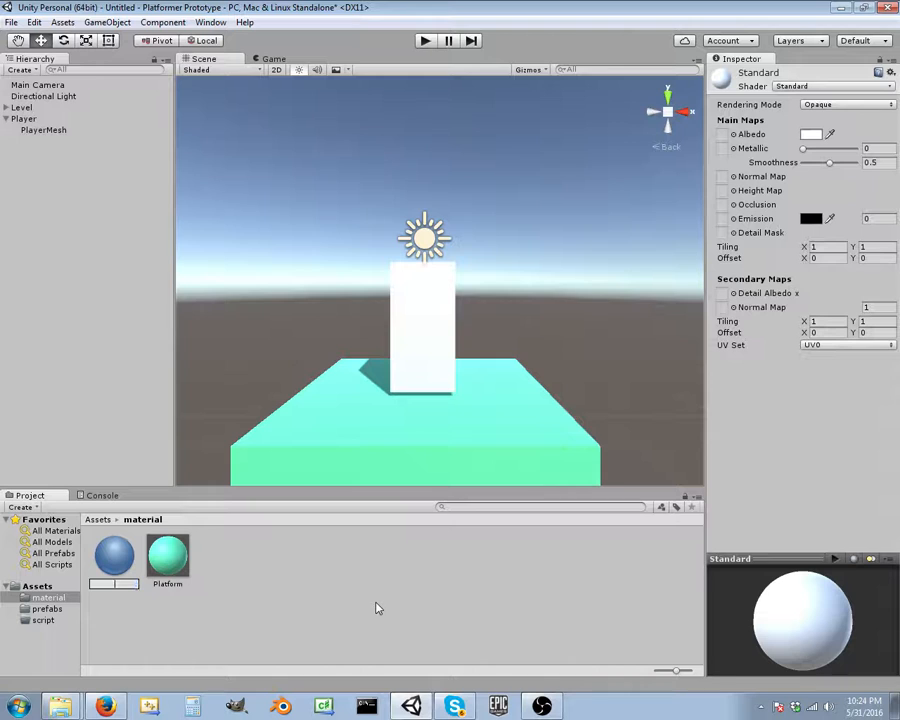
pyautogui.write('Player')
pyautogui.press('Return')
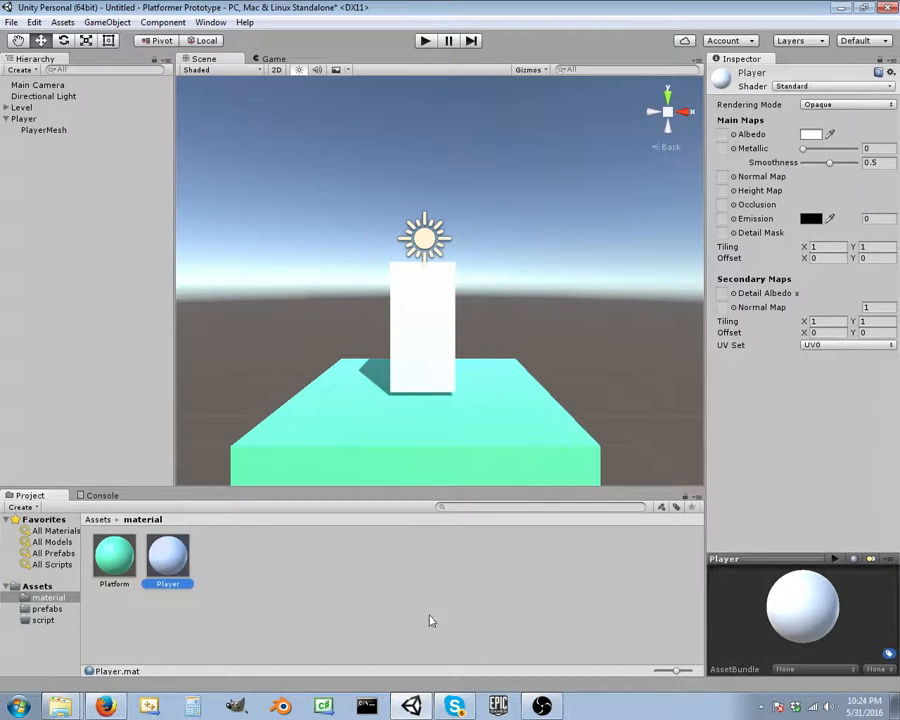
# Set the Player material's albedo to red (FF1818FF) and apply the material to the player cube in the scene.
pyautogui.click(811, 135)
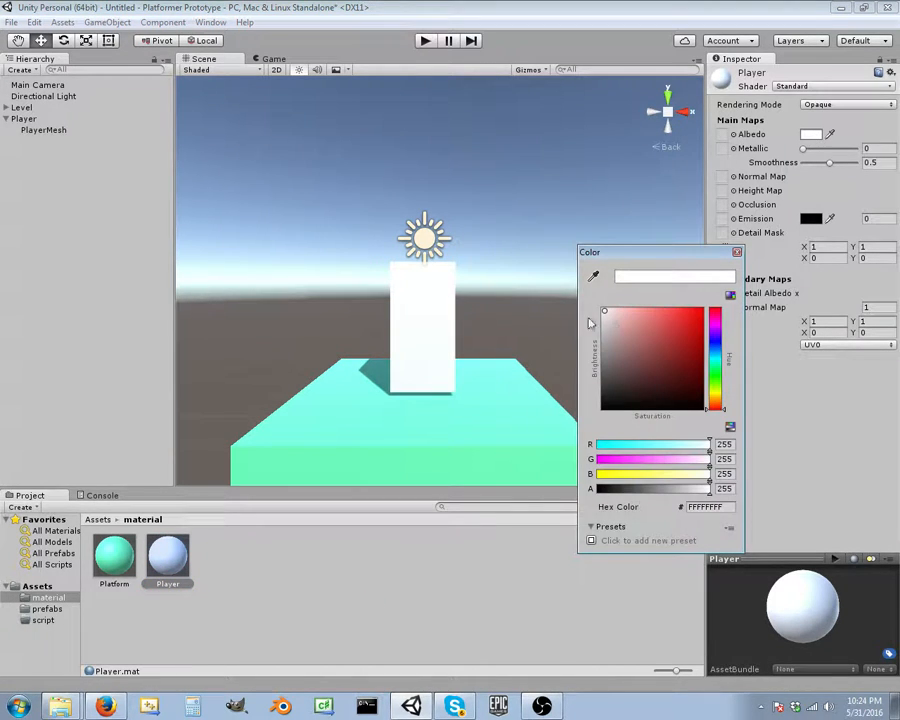
pyautogui.click(675, 311)
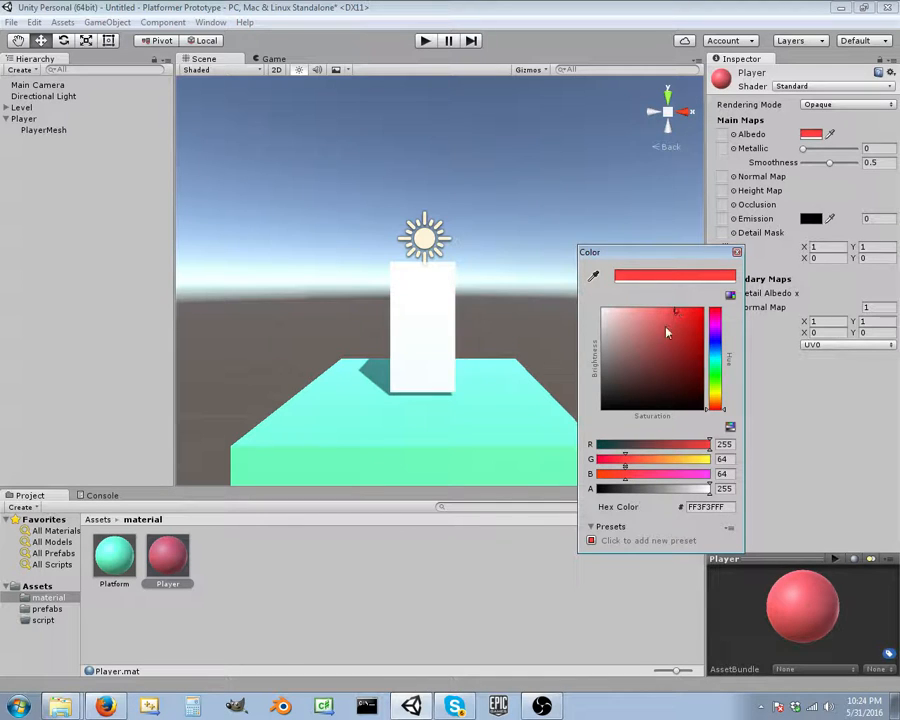
pyautogui.moveTo(675, 313); pyautogui.dragTo(692, 312)
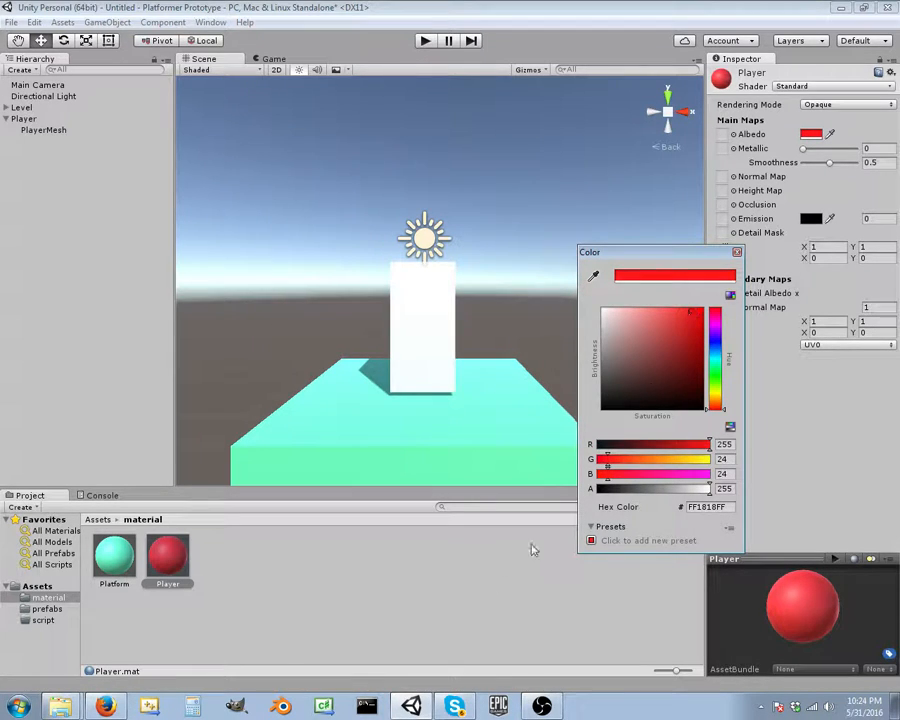
pyautogui.click(736, 253)
pyautogui.moveTo(181, 561); pyautogui.dragTo(443, 338)
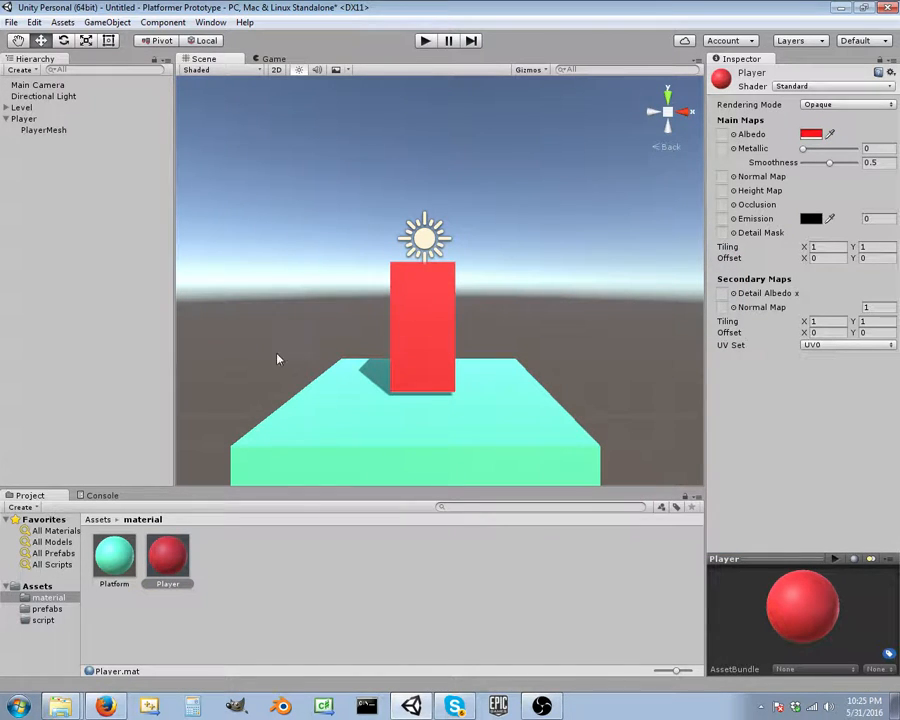
# Turn the Player object into a prefab stored in the prefabs folder.
pyautogui.click(6, 118)
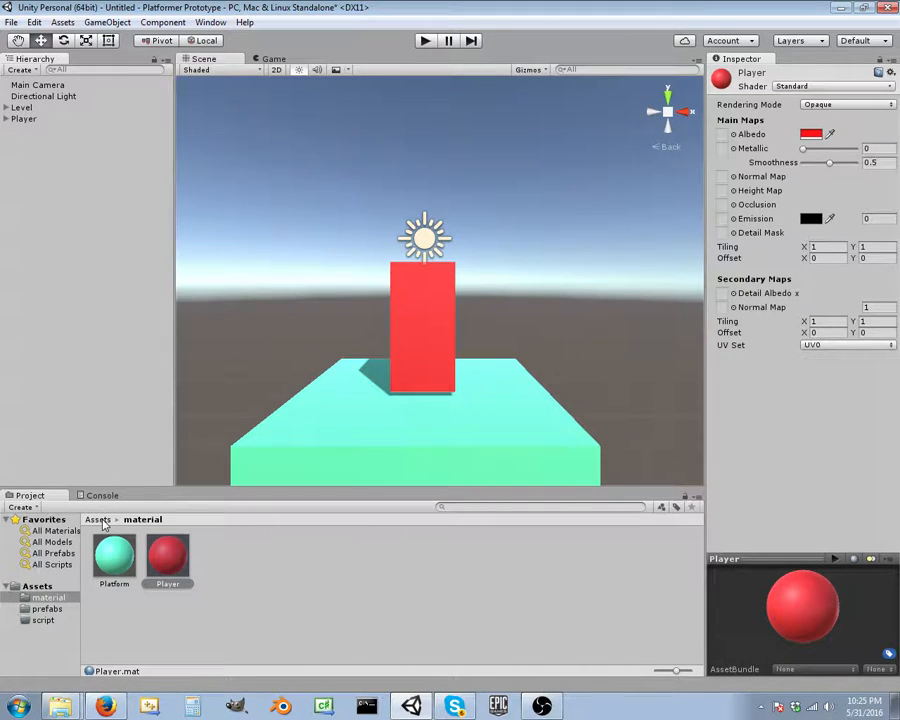
pyautogui.click(97, 519)
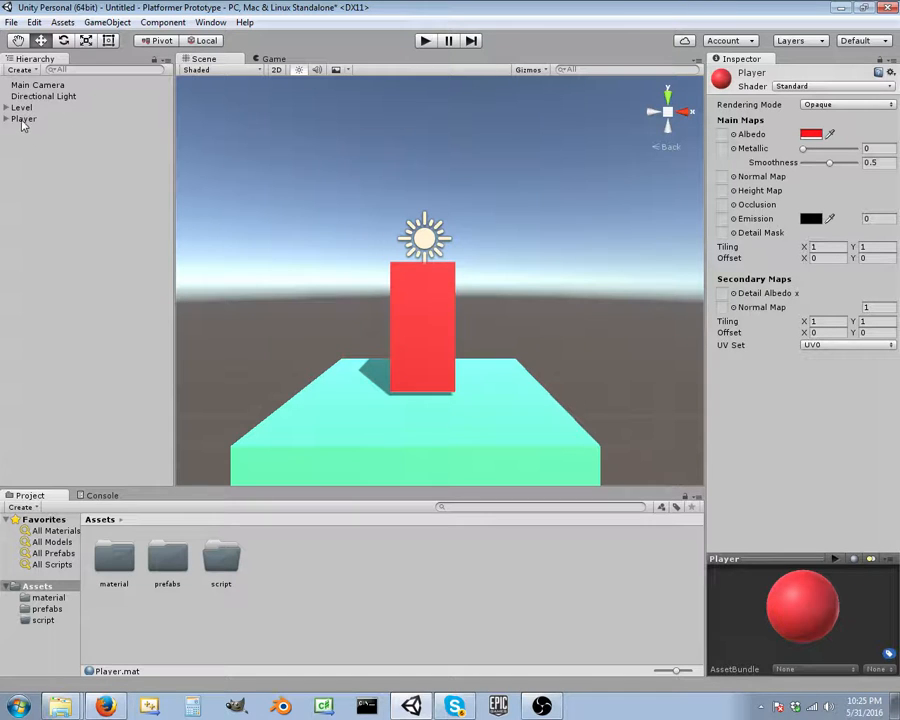
pyautogui.moveTo(23, 119); pyautogui.dragTo(170, 576)
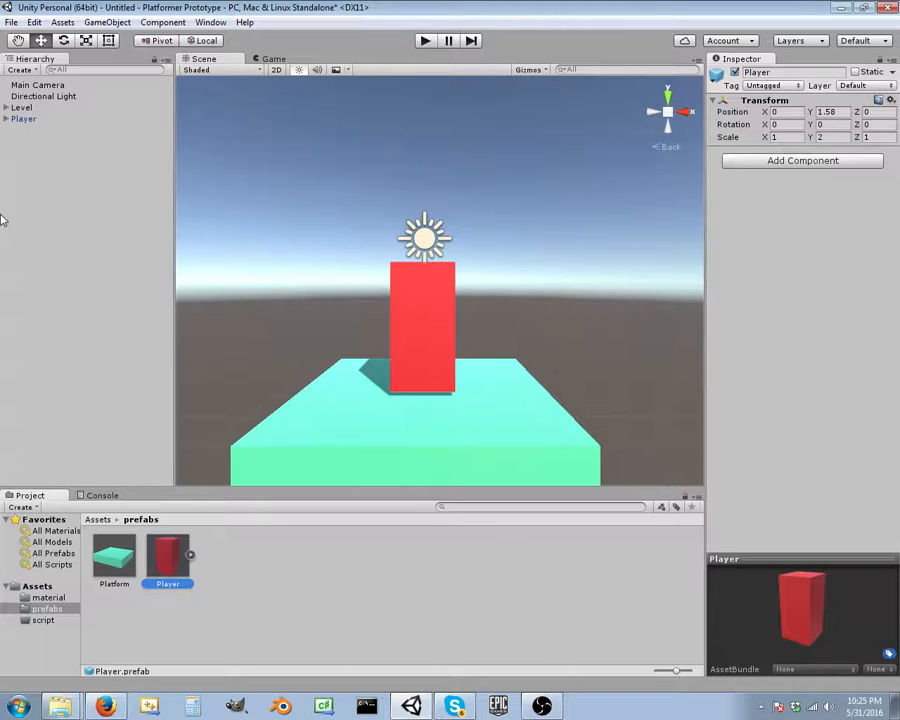
# Add three more instances of the Platform prefab as children of the Level object.
pyautogui.click(6, 107)
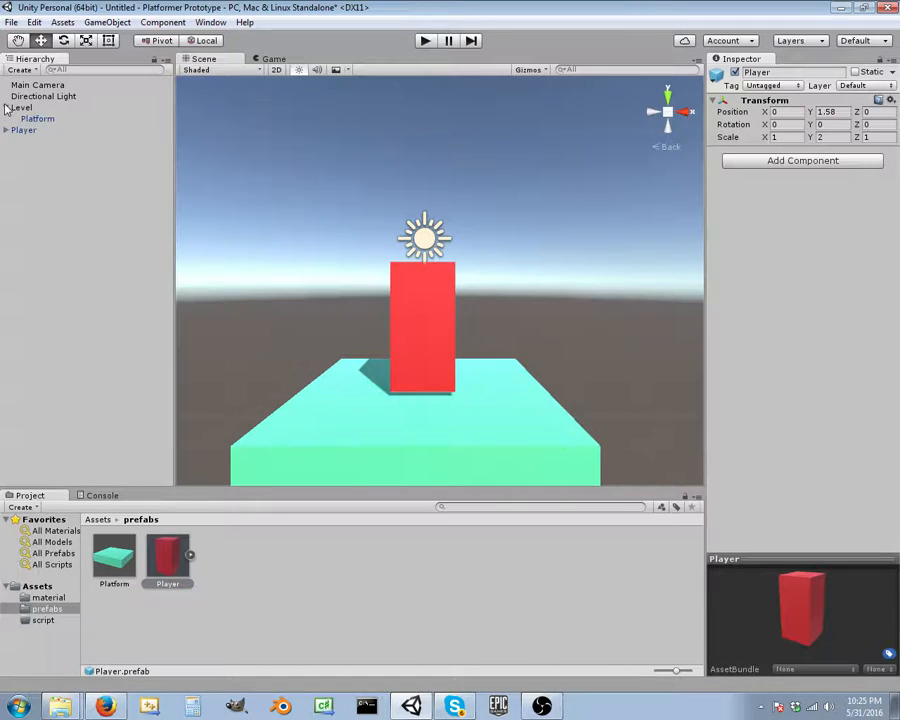
pyautogui.click(6, 107)
pyautogui.click(6, 118)
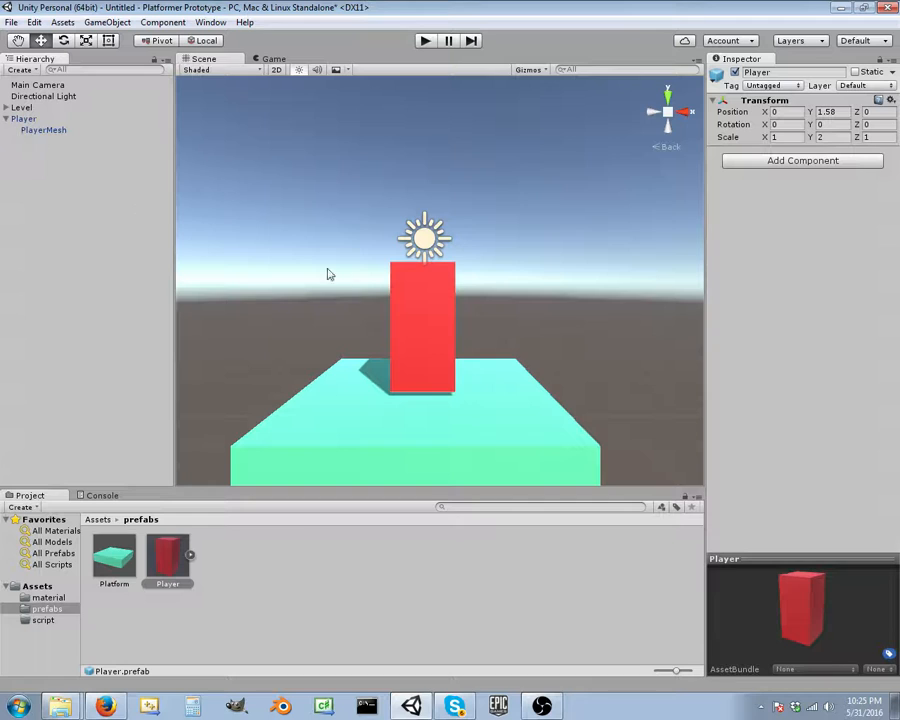
pyautogui.keyDown('alt'); pyautogui.moveTo(328, 274); pyautogui.dragTo(173, 382); pyautogui.keyUp('alt')
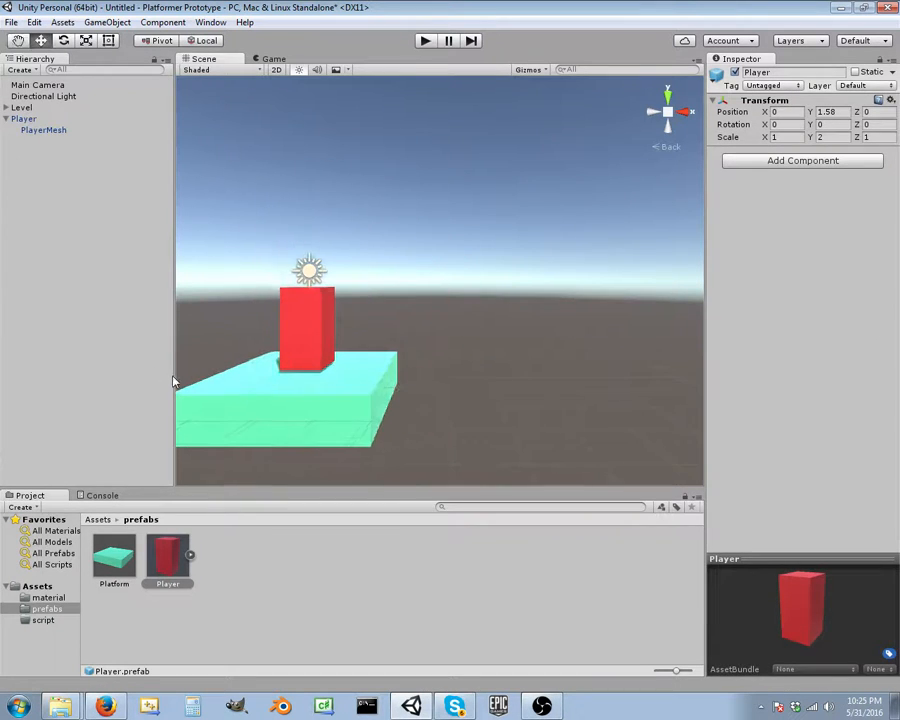
pyautogui.click(123, 562)
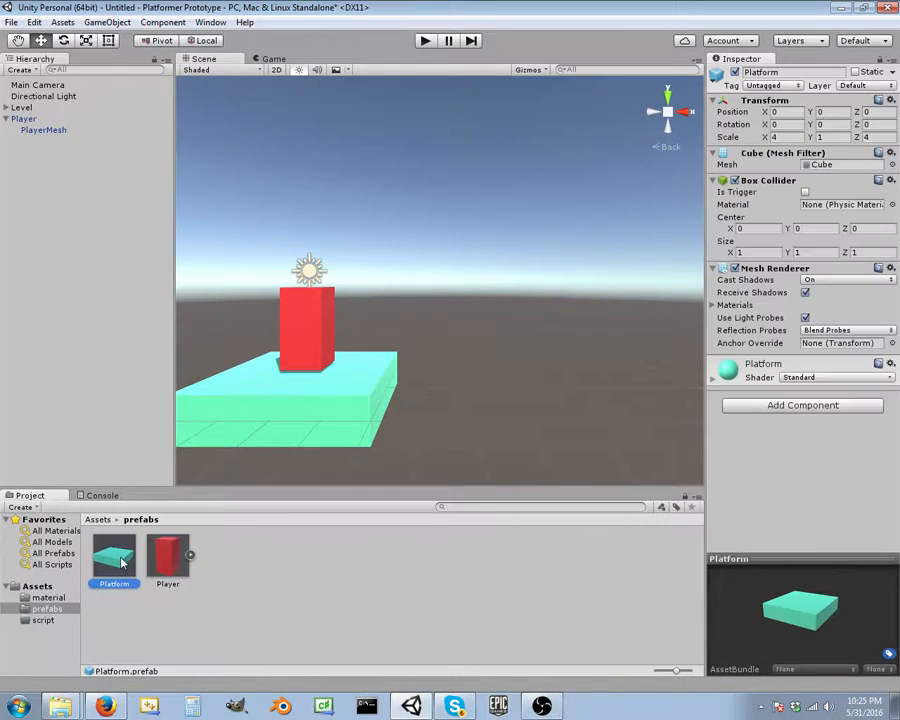
pyautogui.moveTo(120, 582); pyautogui.dragTo(42, 113)
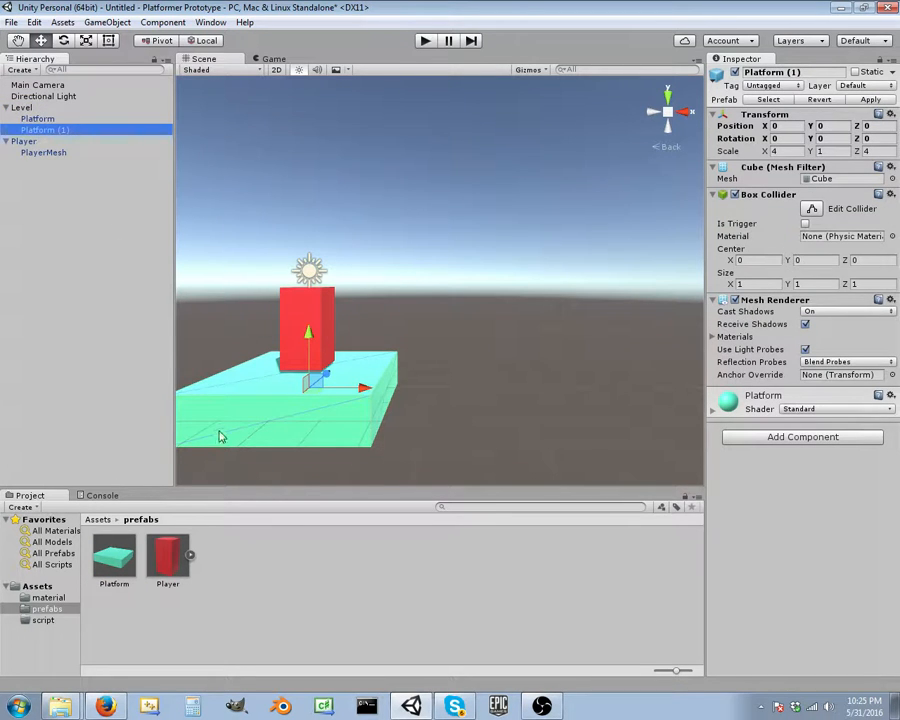
pyautogui.moveTo(126, 557); pyautogui.dragTo(52, 152)
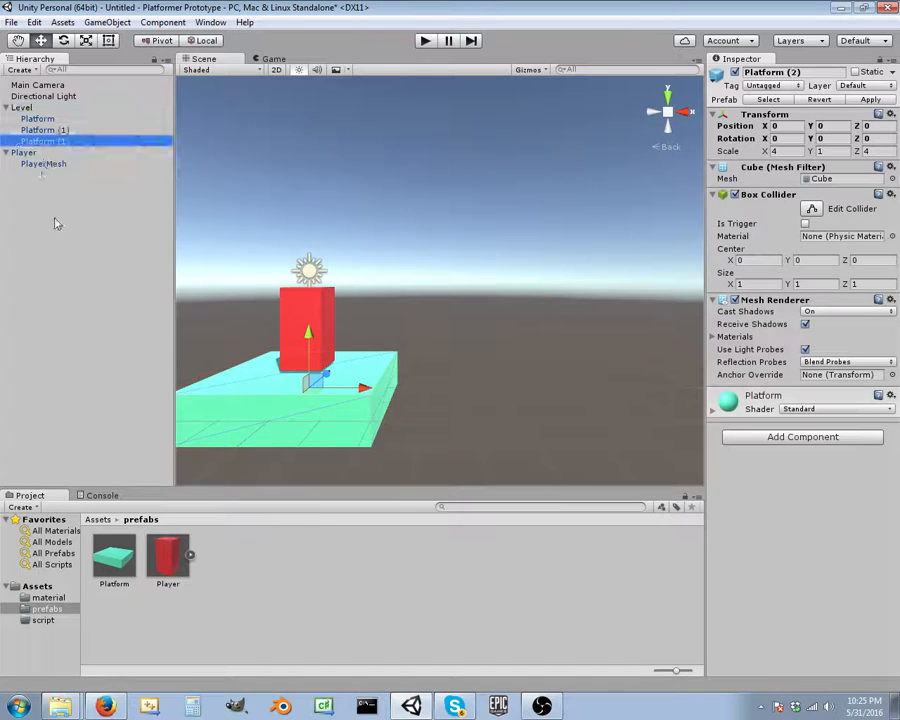
pyautogui.moveTo(116, 560); pyautogui.dragTo(52, 152)
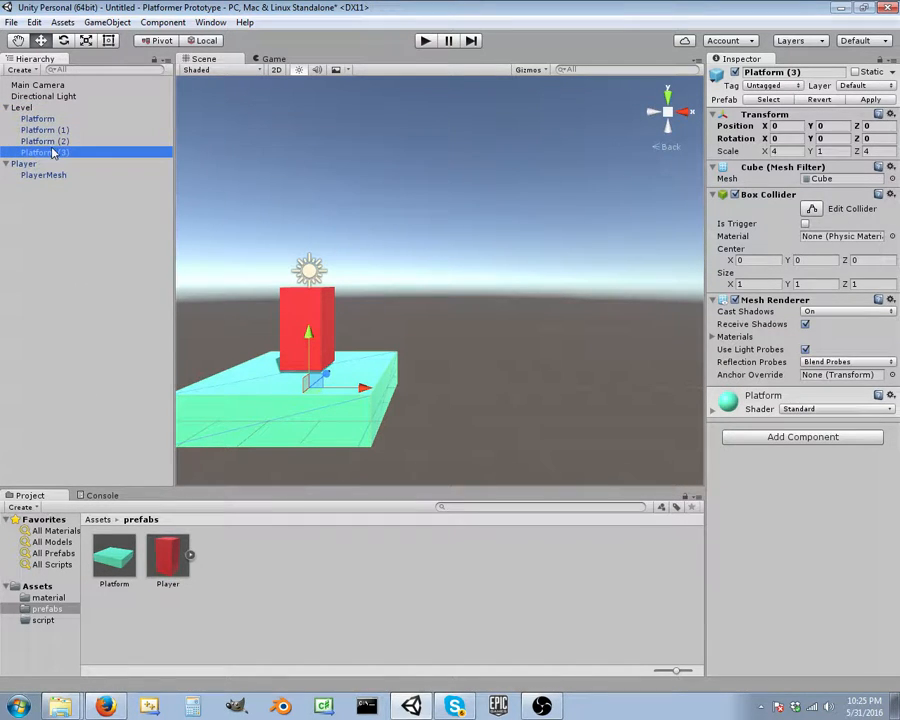
# Set the X positions of Platform (1), Platform (2) and Platform (3) to 4, 8 and 12 respectively.
pyautogui.click(790, 126)
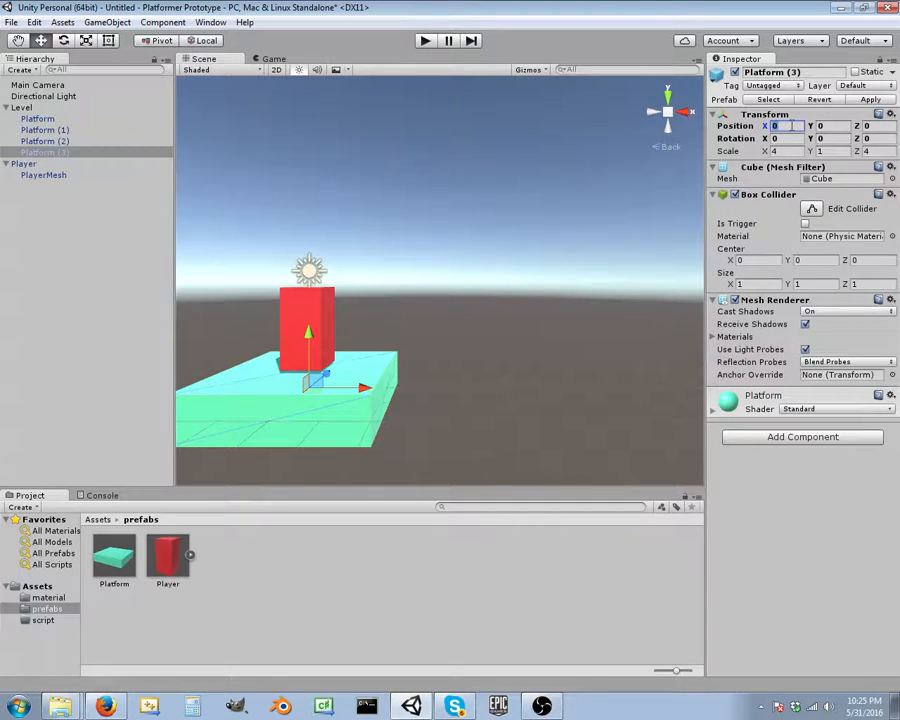
pyautogui.click(37, 130)
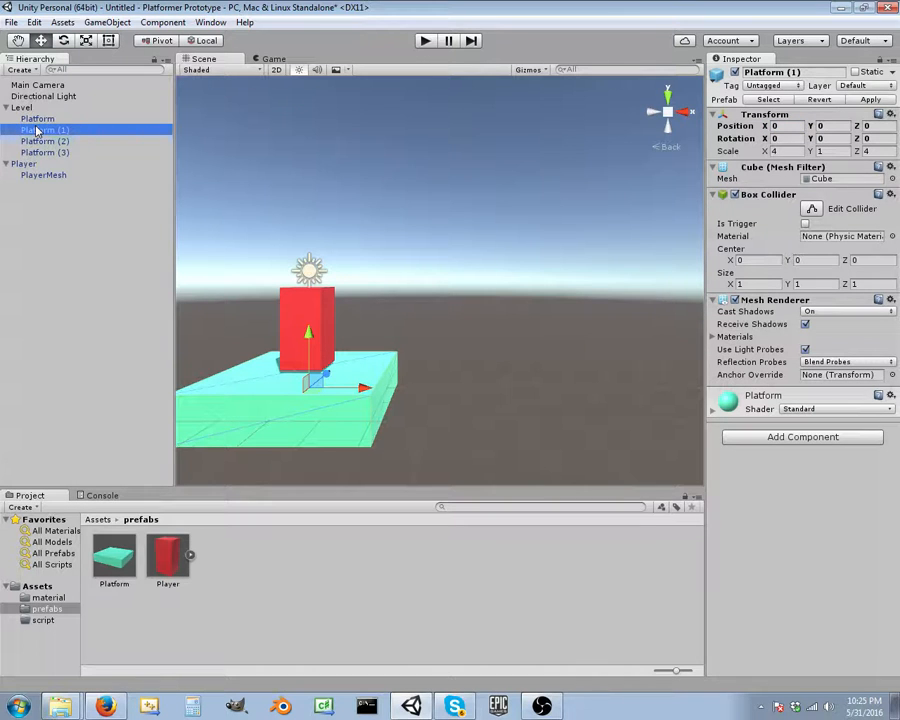
pyautogui.click(785, 126)
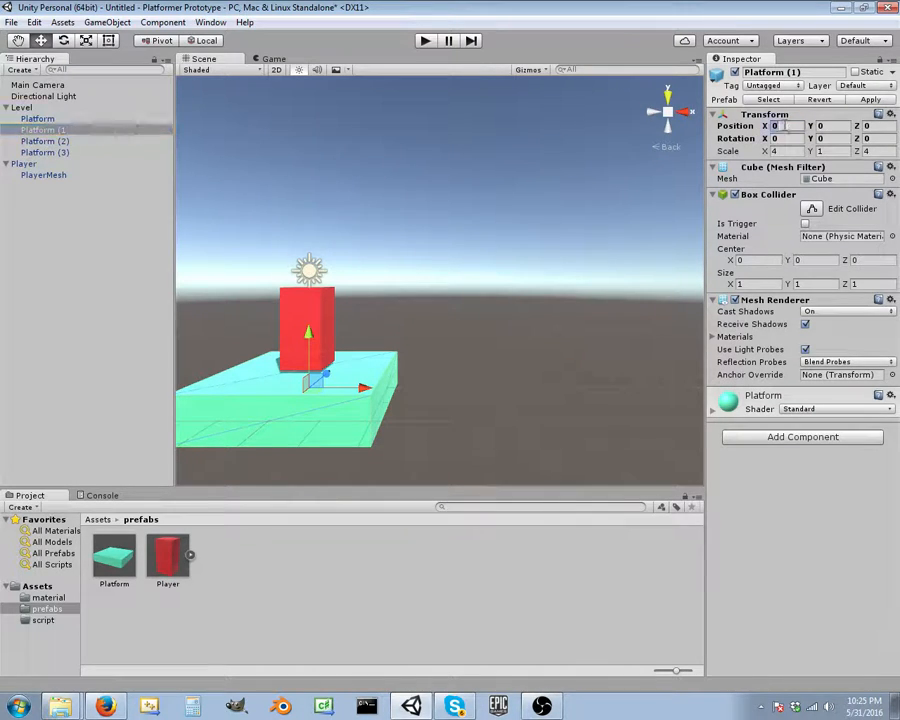
pyautogui.write('4')
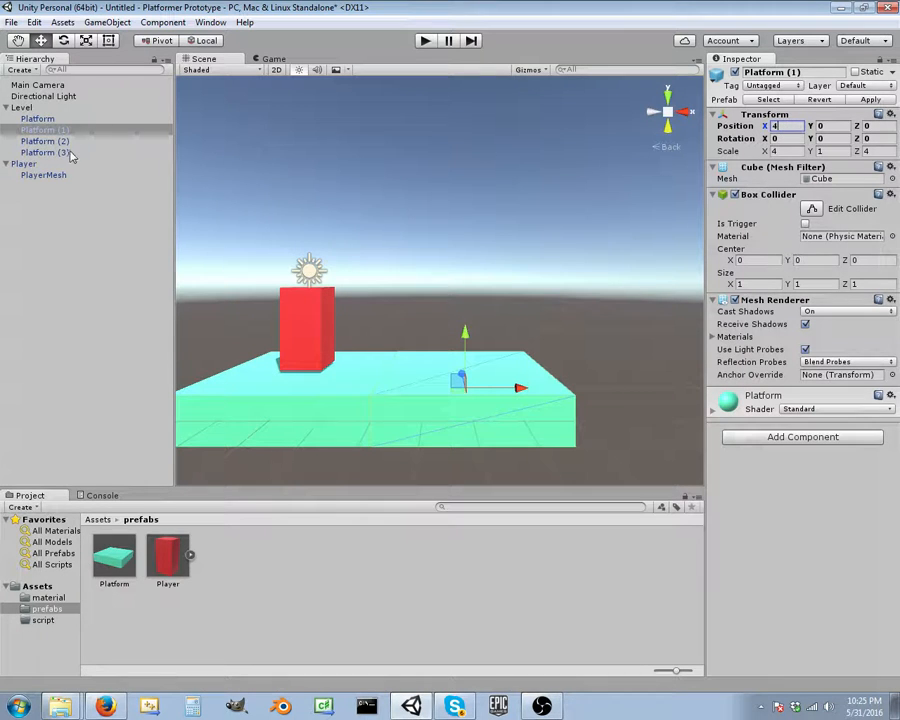
pyautogui.click(45, 141)
pyautogui.click(785, 126)
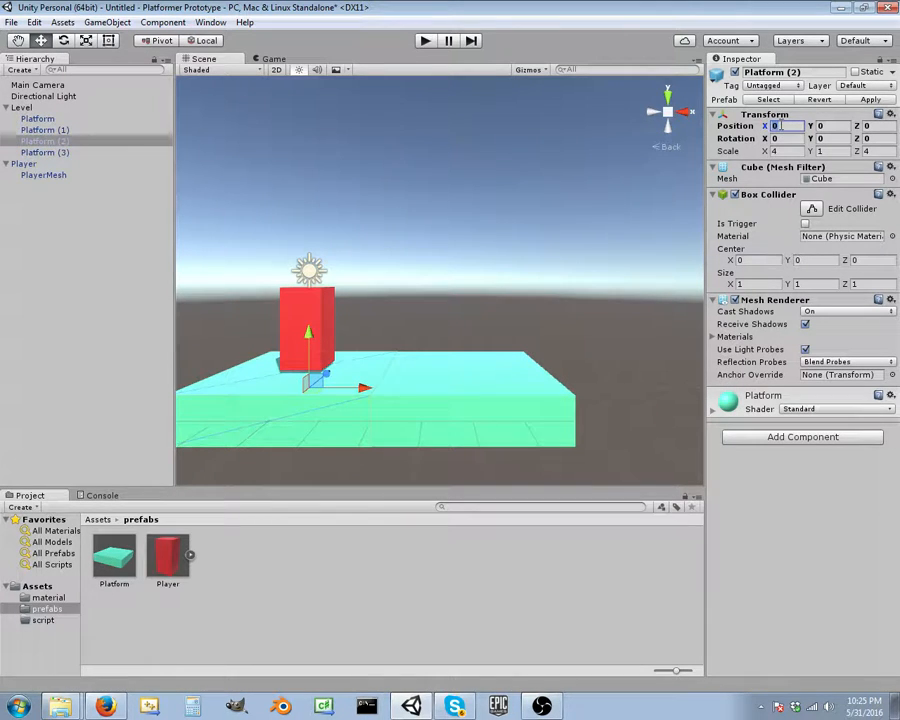
pyautogui.write('8')
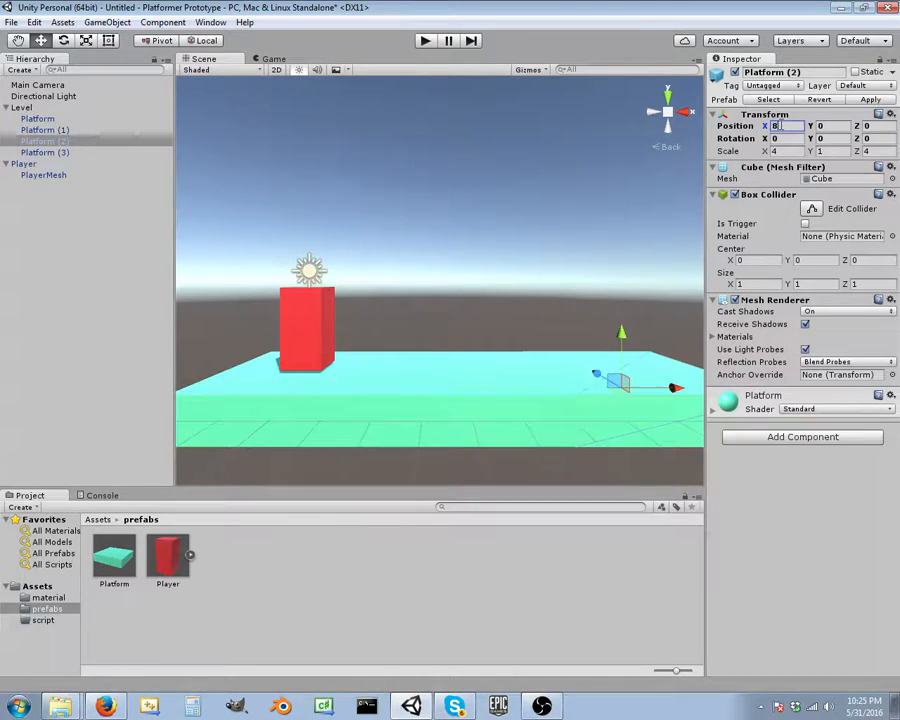
pyautogui.click(45, 153)
pyautogui.click(785, 126)
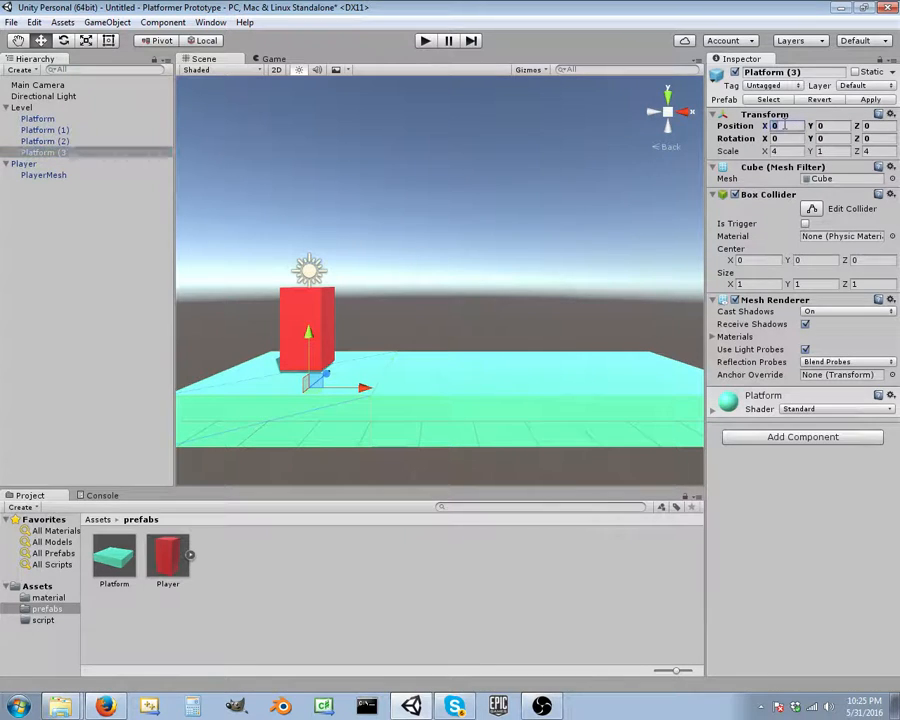
pyautogui.write('12')
# Add a 3D cube as a child of the Level object.
pyautogui.moveTo(650, 278); pyautogui.dragTo(635, 245, button='middle')
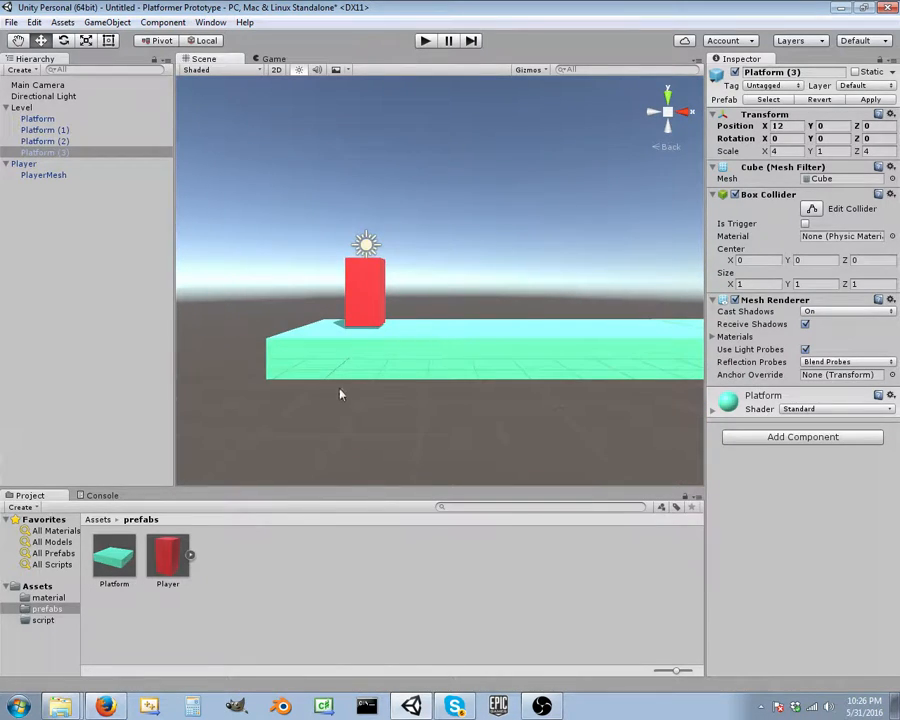
pyautogui.click(24, 107)
pyautogui.rightClick(33, 109)
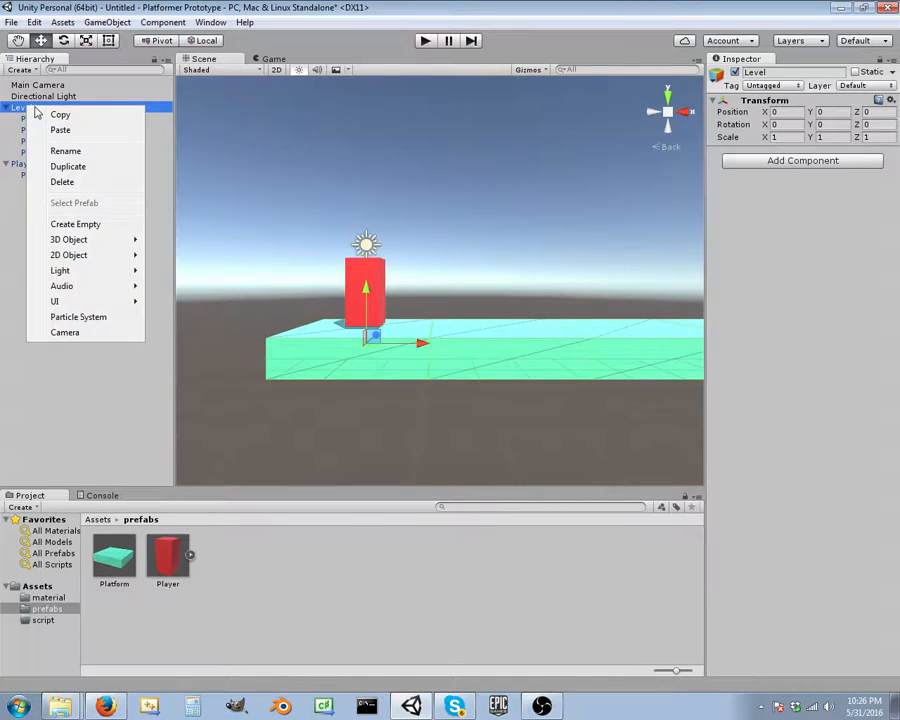
pyautogui.moveTo(92, 243)
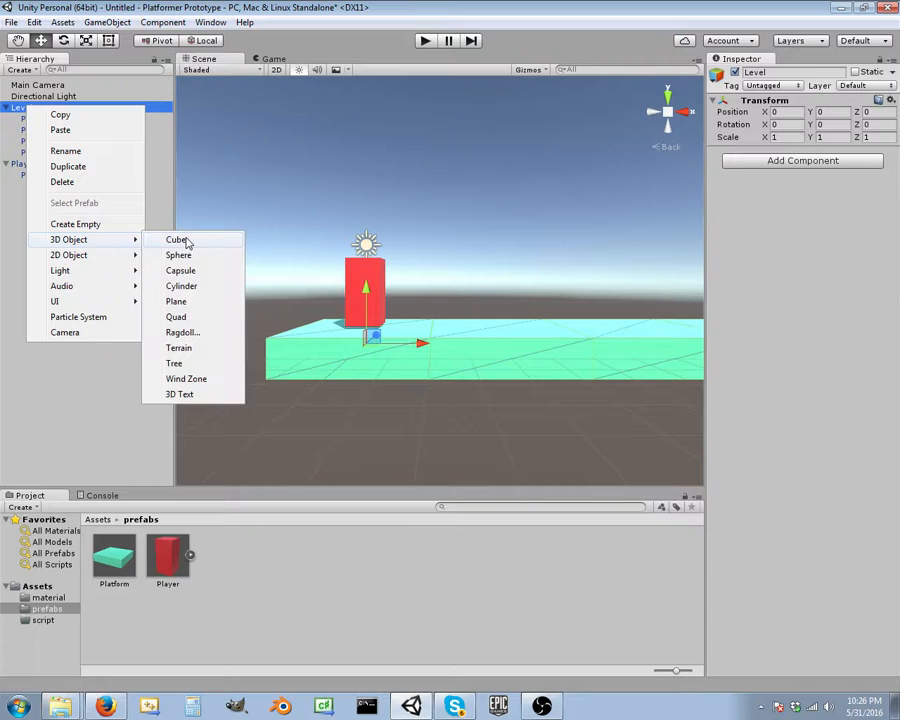
pyautogui.click(187, 243)
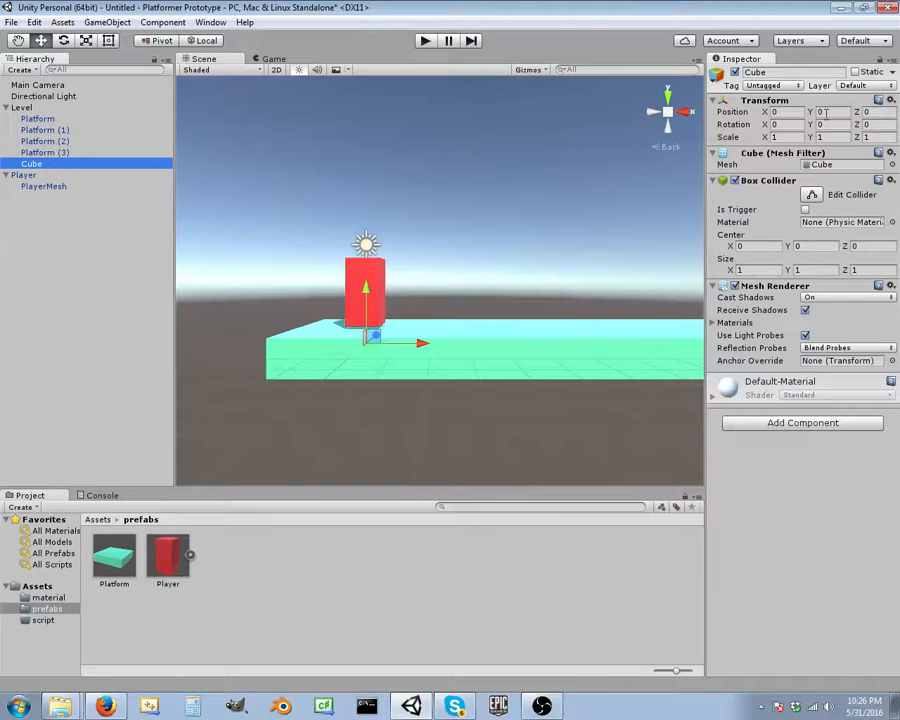
# Try X positions of -1, -5, -3 and -2 for the new cube under Level.
pyautogui.click(799, 113)
pyautogui.write('-')
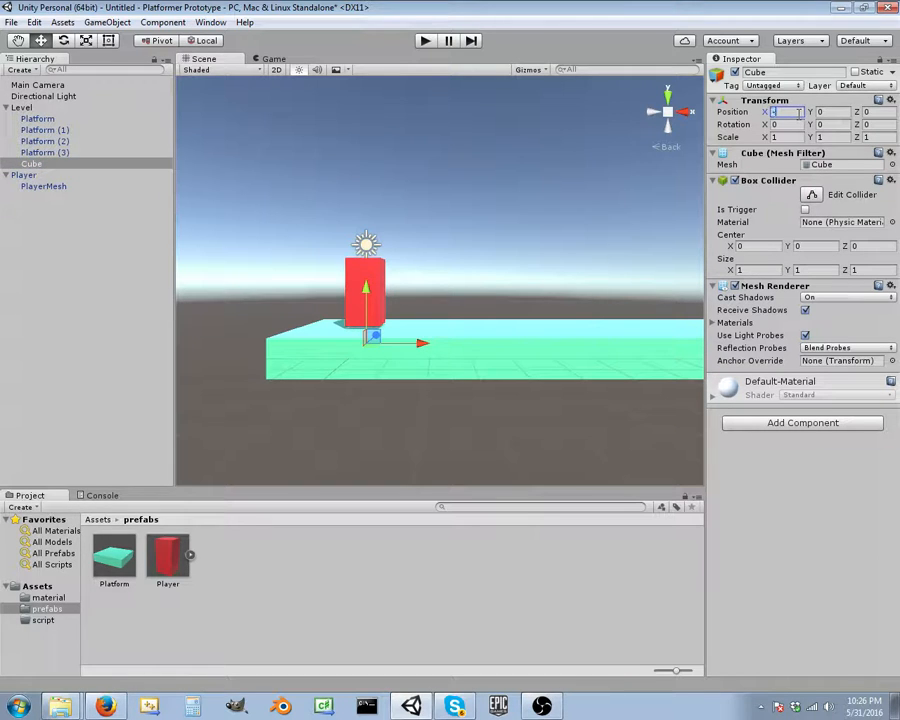
pyautogui.write('1')
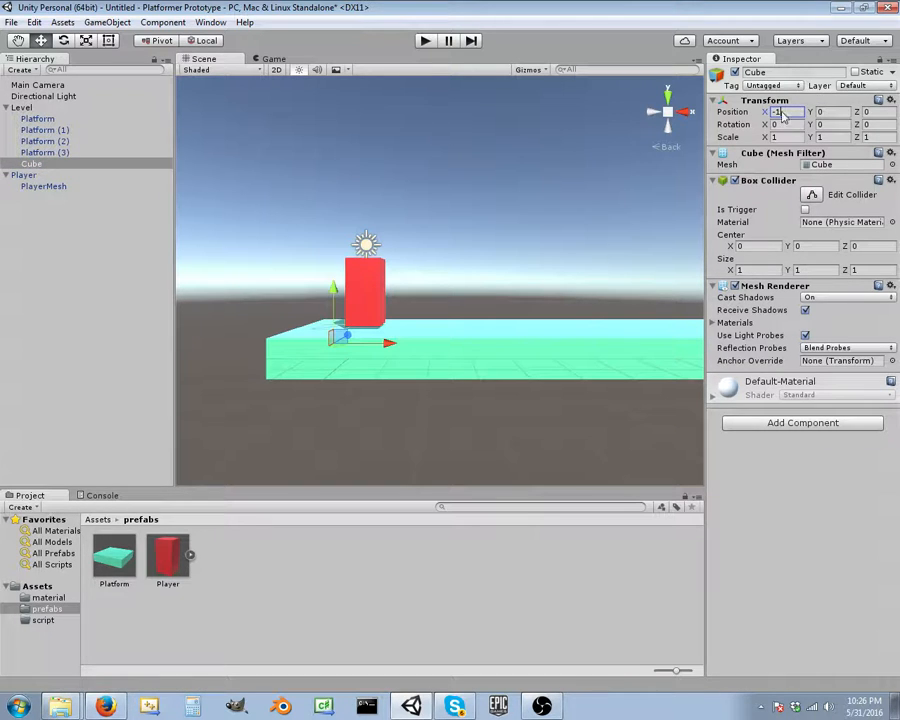
pyautogui.moveTo(782, 112); pyautogui.dragTo(777, 112)
pyautogui.write('5')
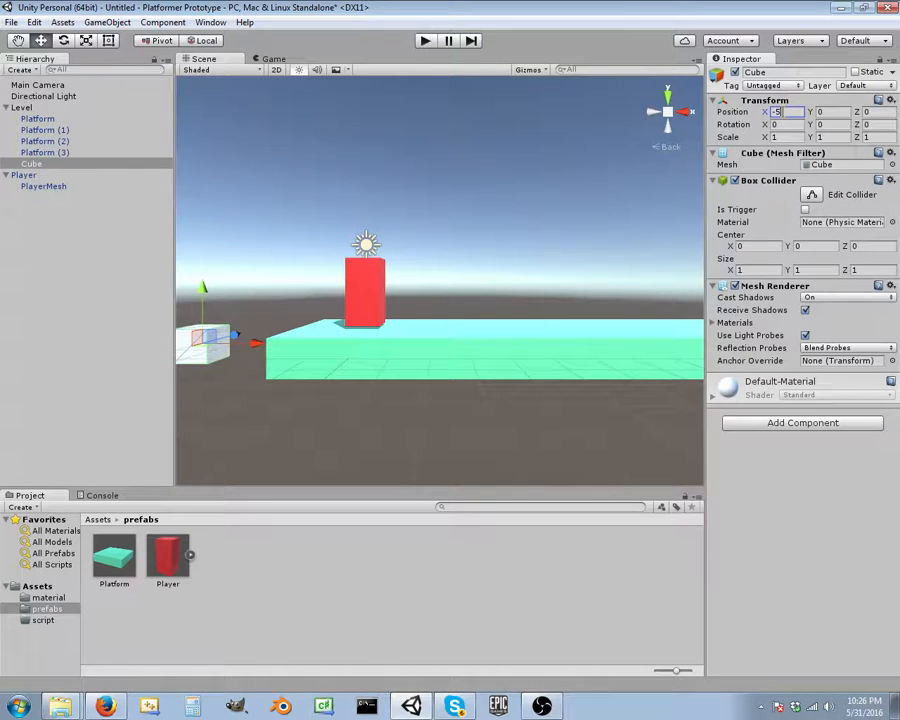
pyautogui.press('BackSpace')
pyautogui.write('3')
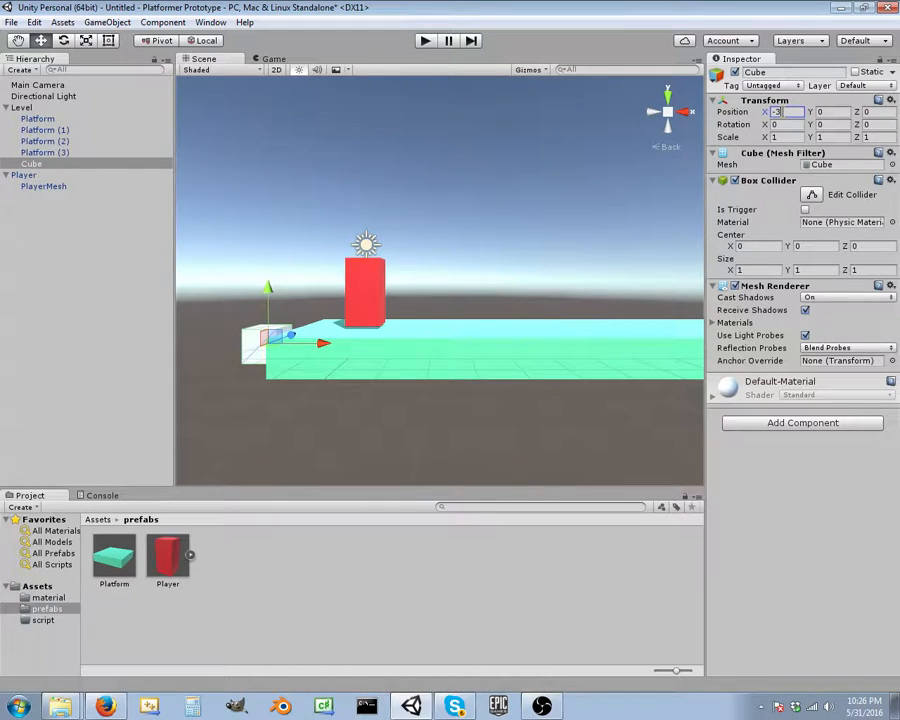
pyautogui.press('BackSpace')
pyautogui.write('2')
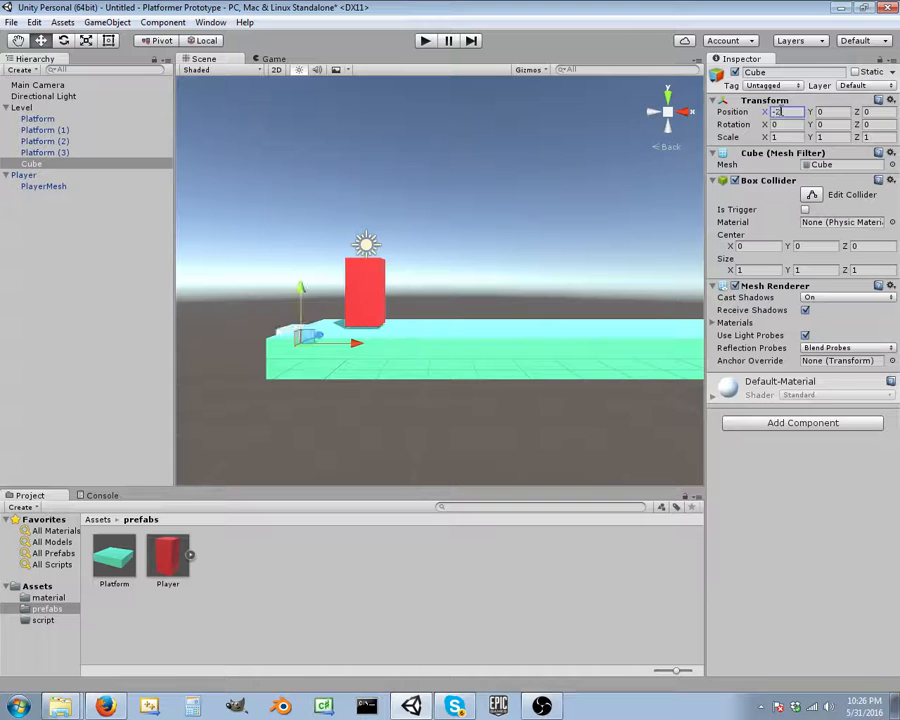
# Set the X position of the cube under Level to -2.5, against the outer end of the first platform.
pyautogui.moveTo(347, 385); pyautogui.dragTo(476, 430, button='middle')
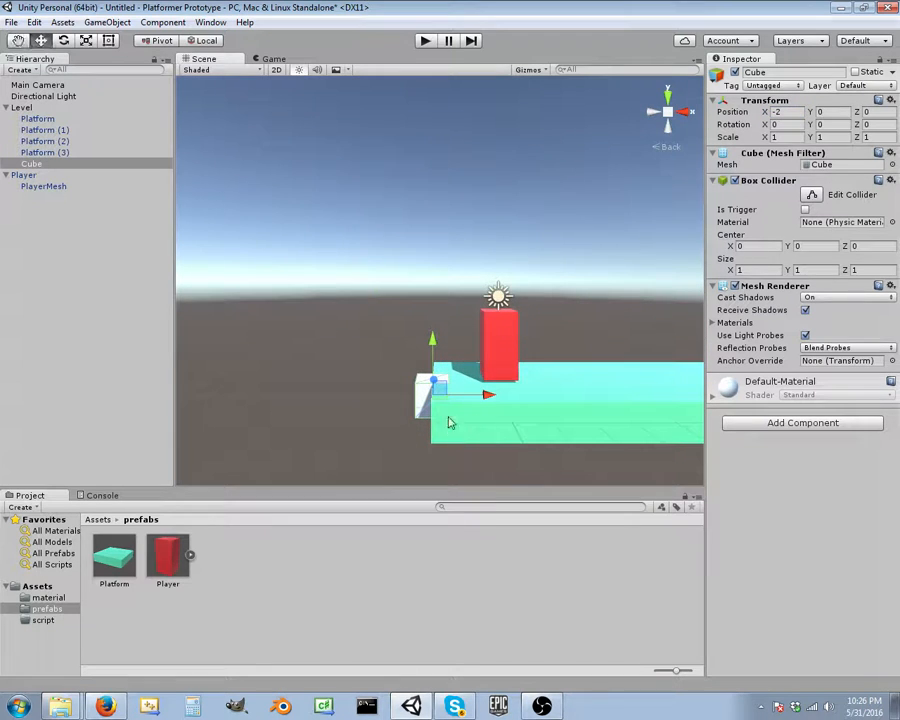
pyautogui.click(780, 112)
pyautogui.write('-22')
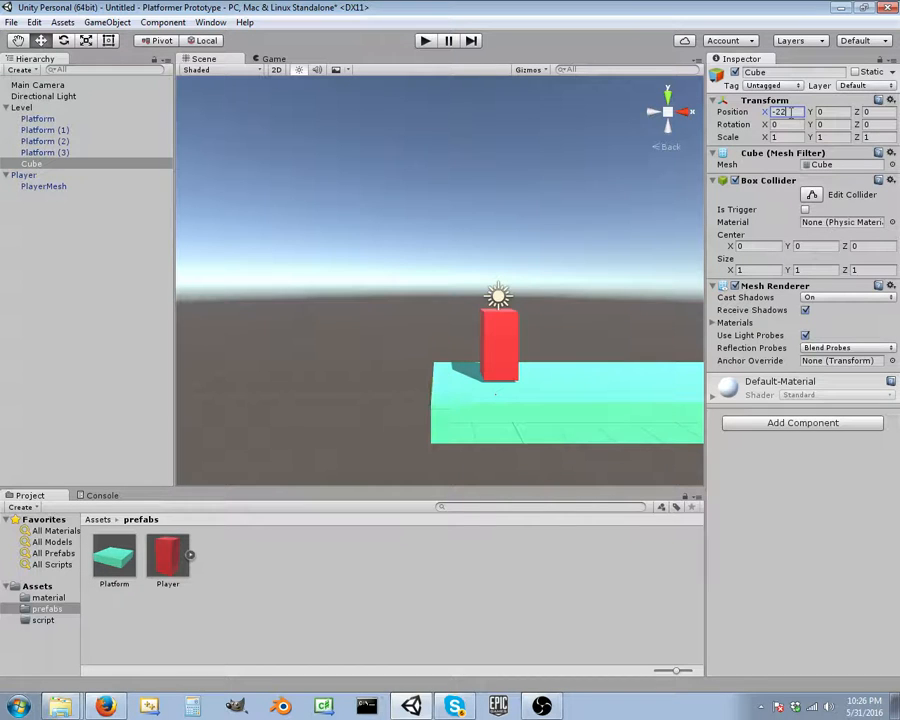
pyautogui.press('BackSpace')
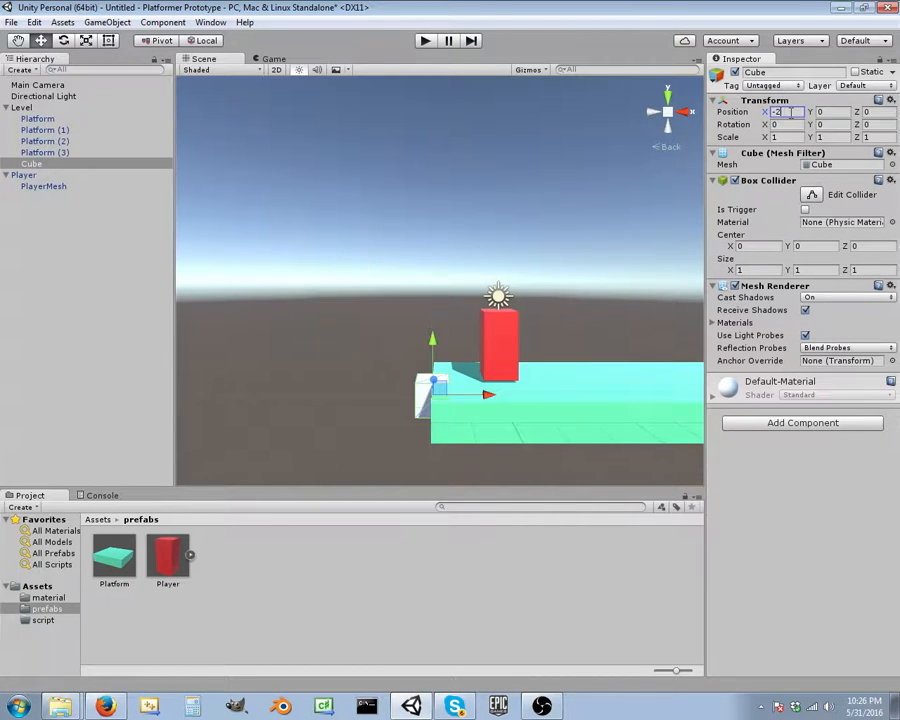
pyautogui.write('.5')
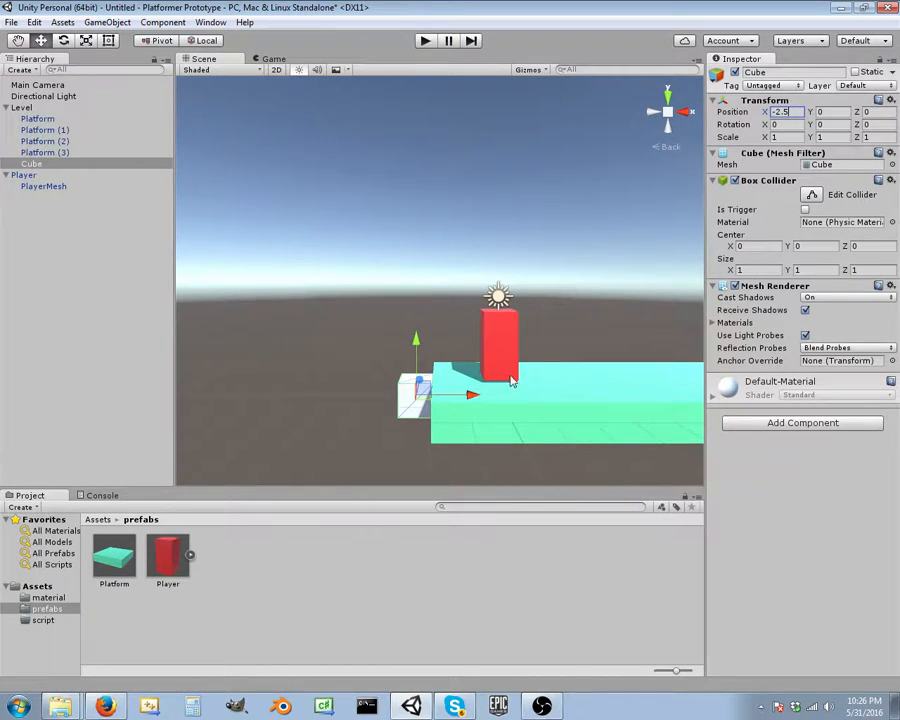
pyautogui.moveTo(511, 379); pyautogui.dragTo(494, 392, button='middle')
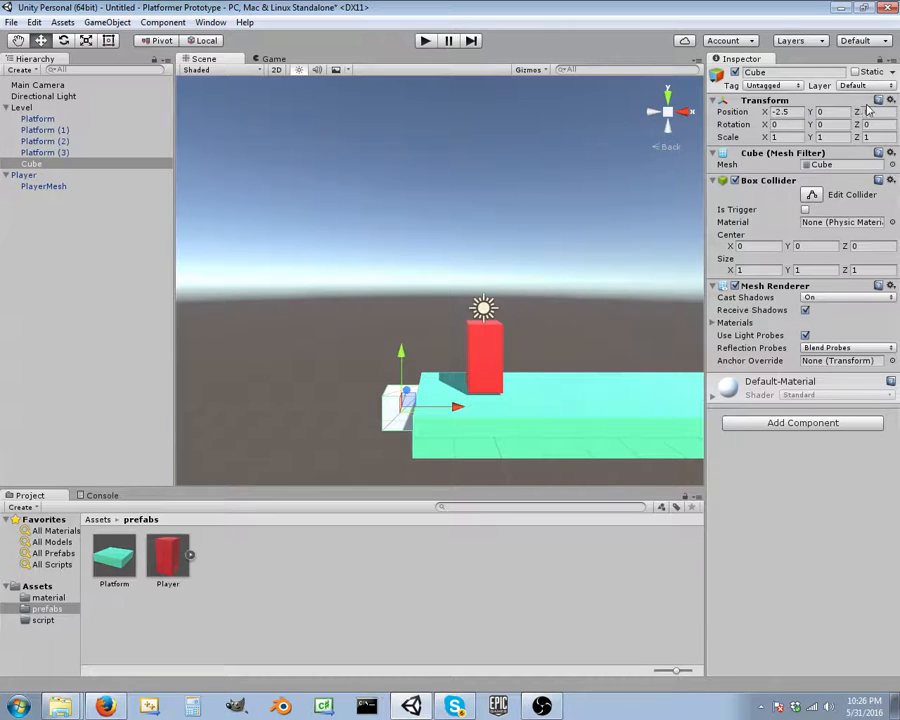
# Scale the cube under Level to 4 on Z and 50 on Y to form a tall wall.
pyautogui.click(868, 137)
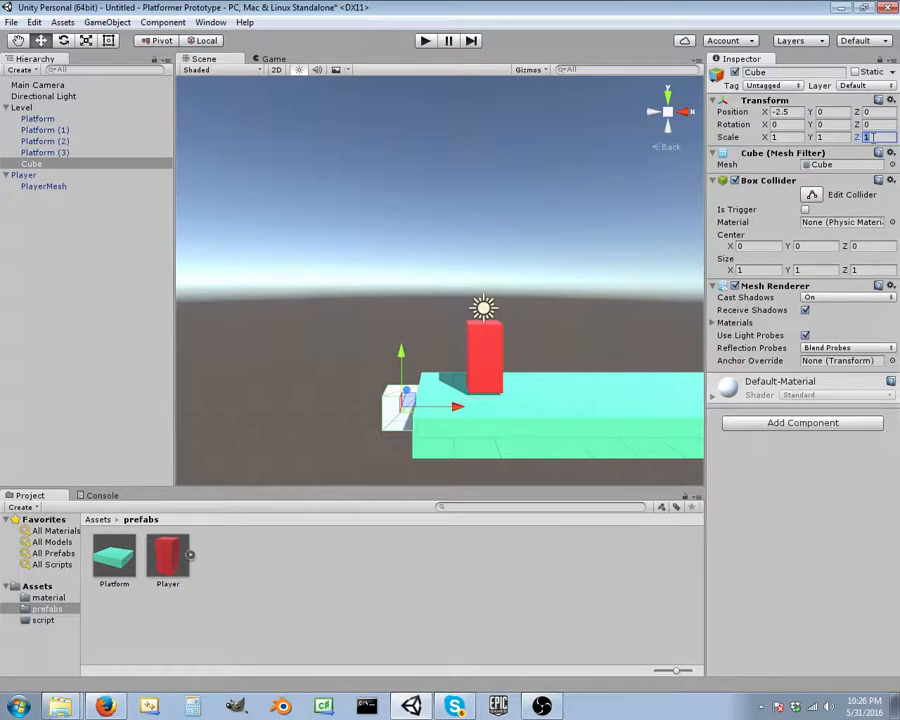
pyautogui.write('4')
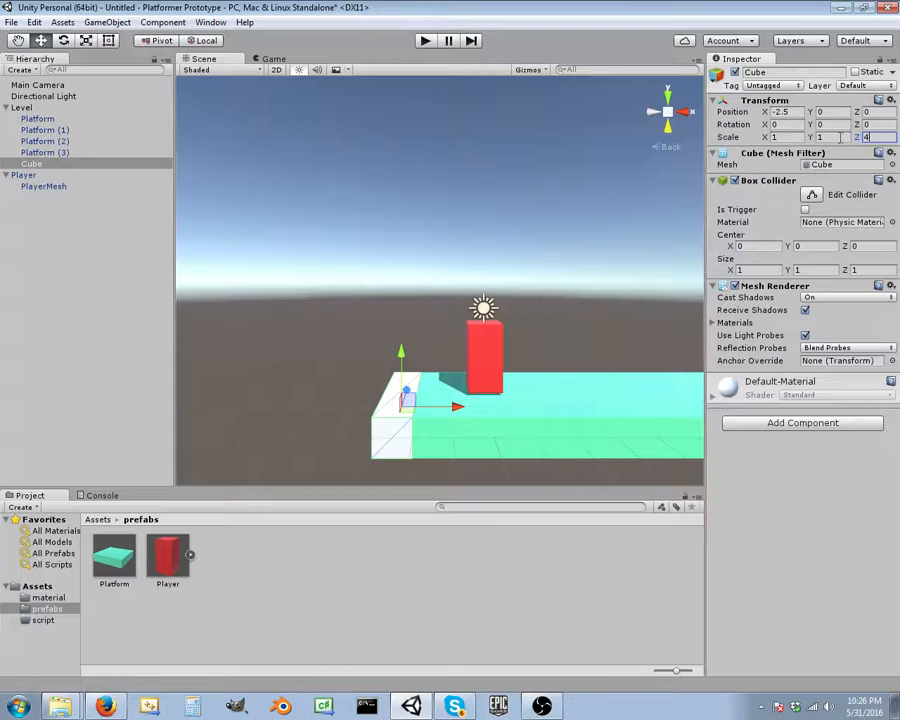
pyautogui.click(829, 139)
pyautogui.write('50')
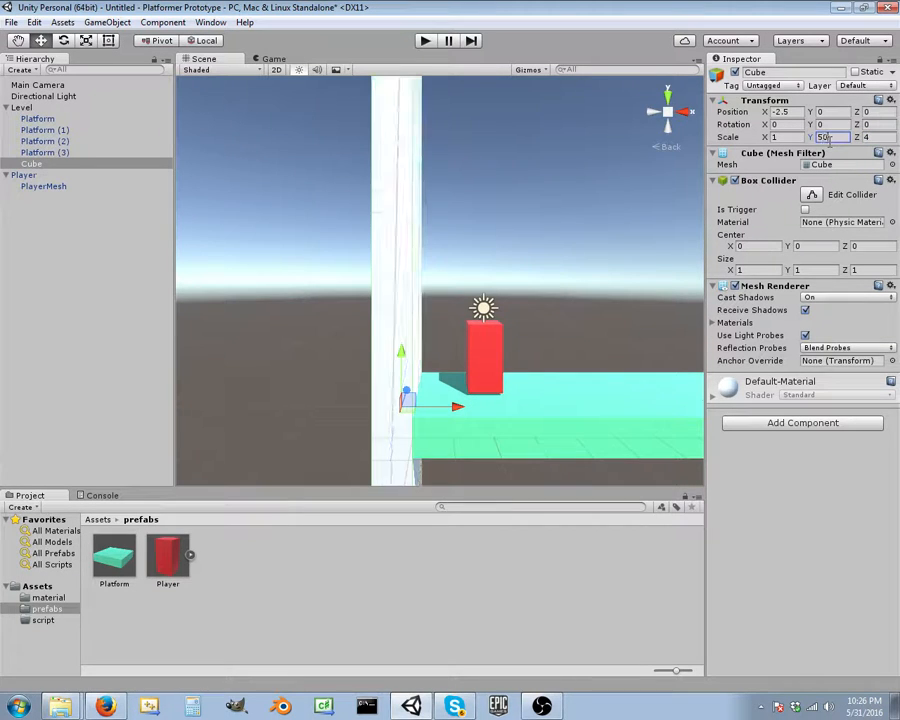
pyautogui.moveTo(563, 163); pyautogui.dragTo(457, 290, button='middle')
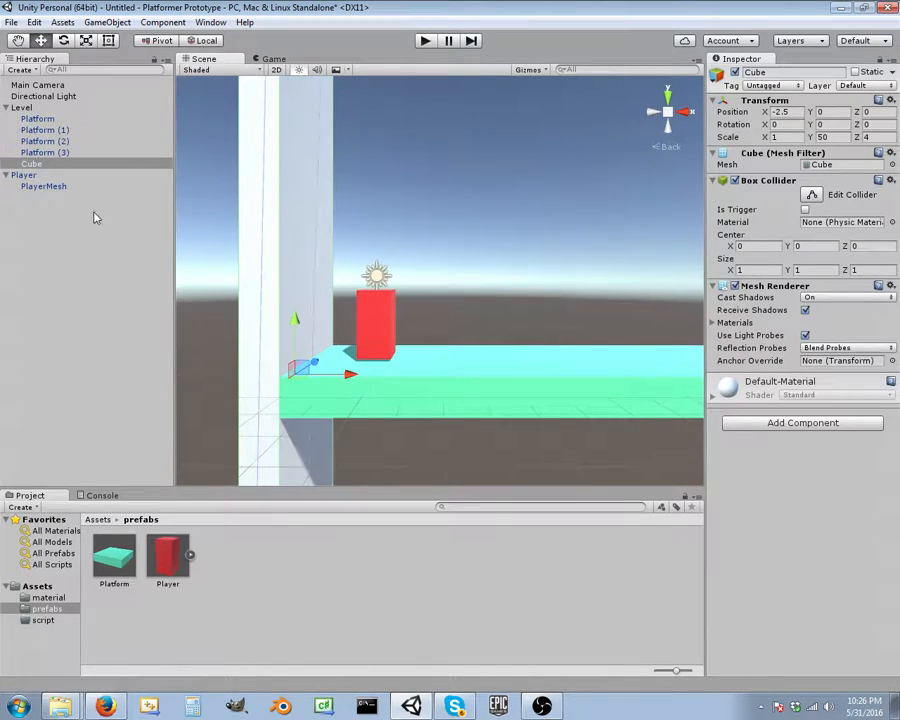
# Rename the cube under Level as Wall.
pyautogui.doubleClick(31, 163)
pyautogui.rightClick(33, 164)
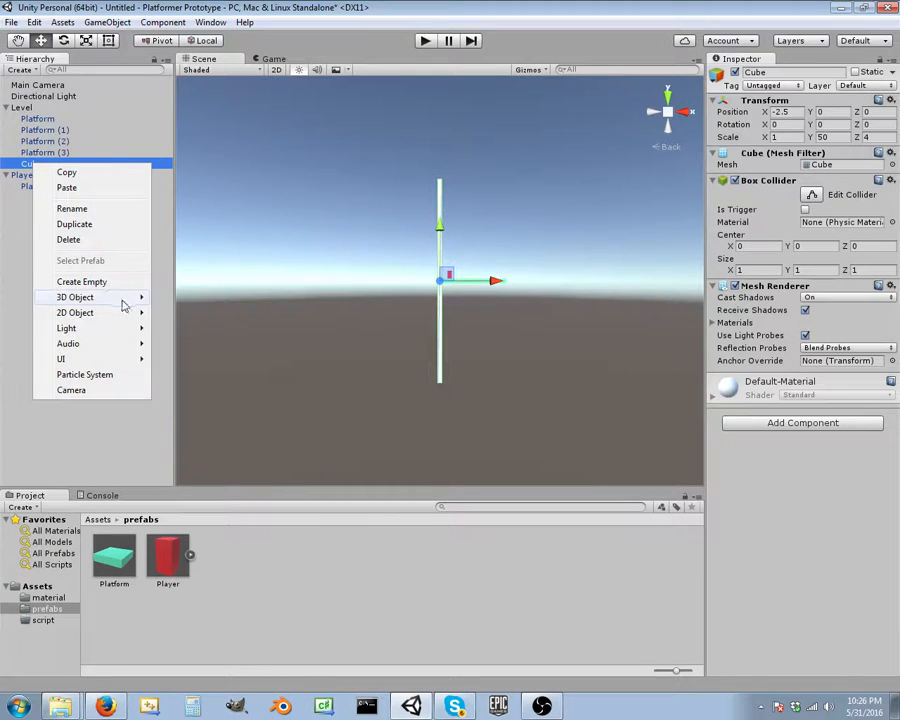
pyautogui.click(70, 209)
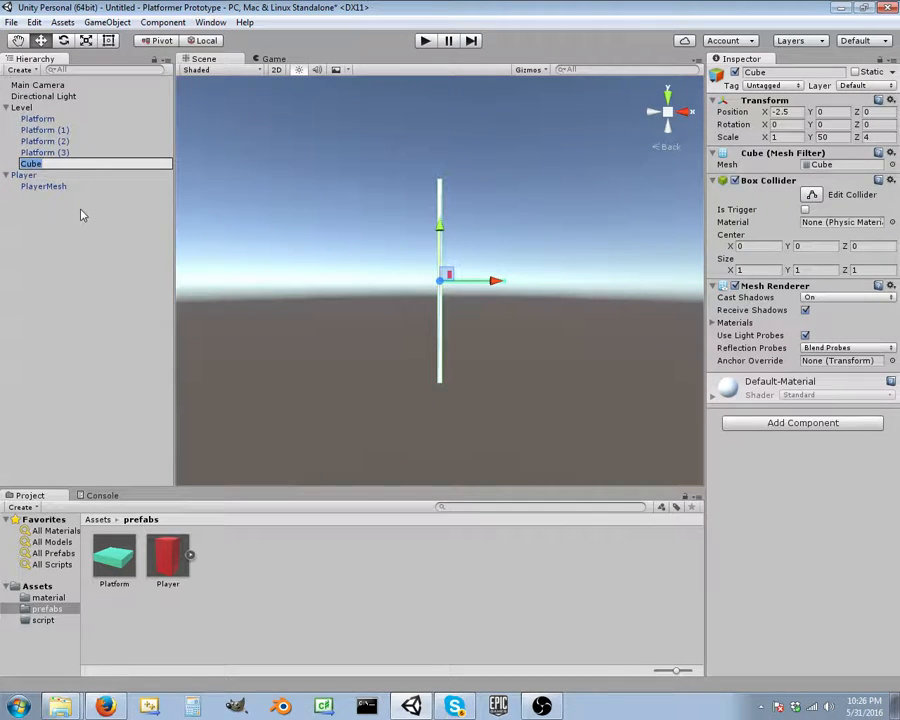
pyautogui.write('Wall')
pyautogui.press('Return')
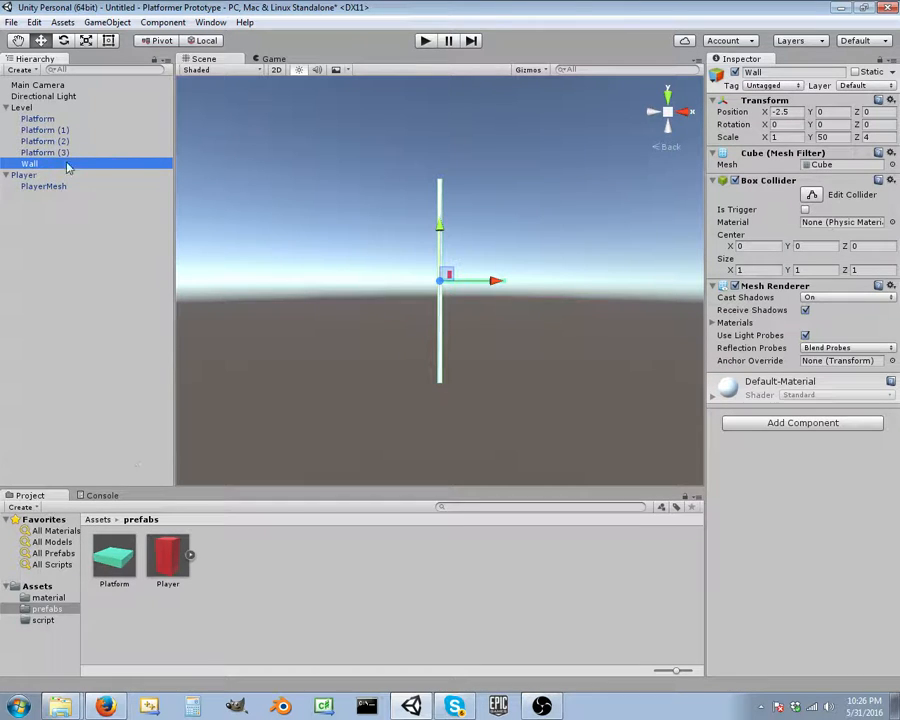
# Save the Wall object as a prefab in the prefabs folder.
pyautogui.moveTo(68, 168); pyautogui.dragTo(255, 565)
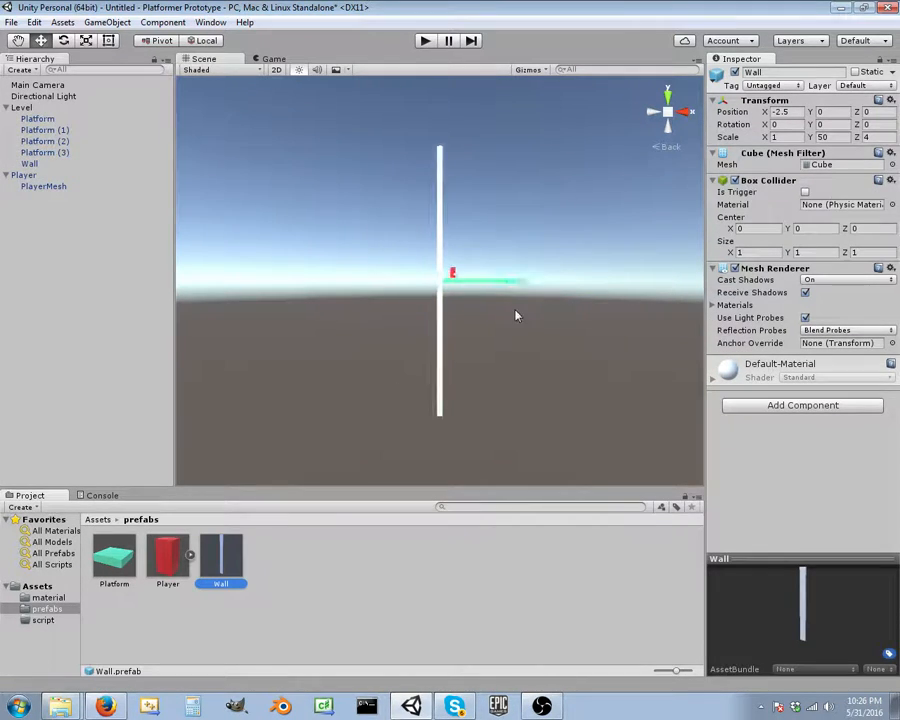
pyautogui.scroll(5, 516, 316)
pyautogui.moveTo(516, 316); pyautogui.dragTo(489, 419, button='middle')
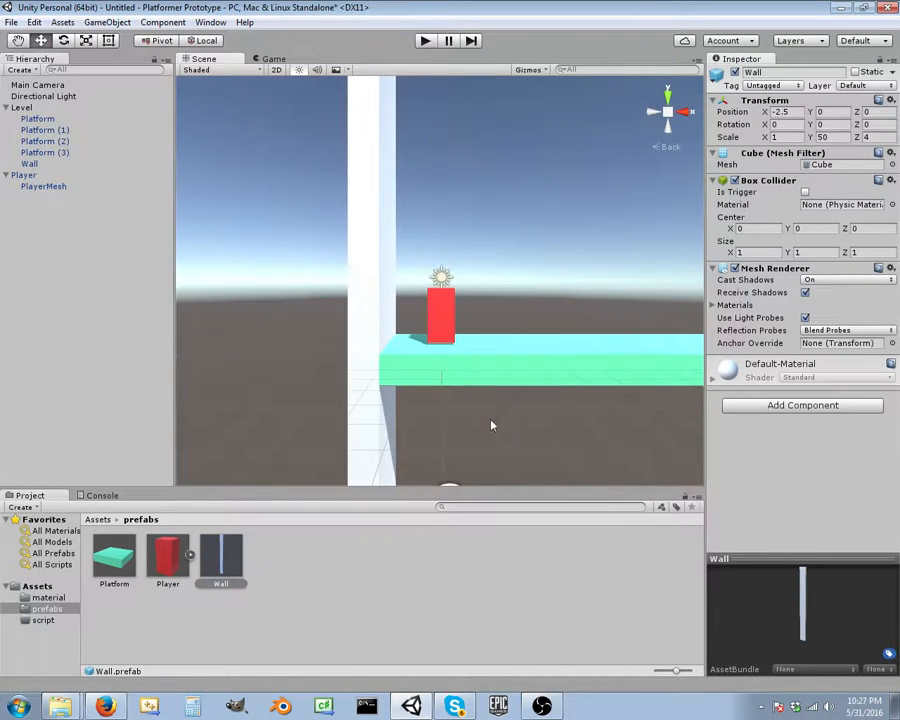
# Preview the Main Camera's game view and set the camera's Y position to 0.
pyautogui.click(8, 176)
pyautogui.click(7, 108)
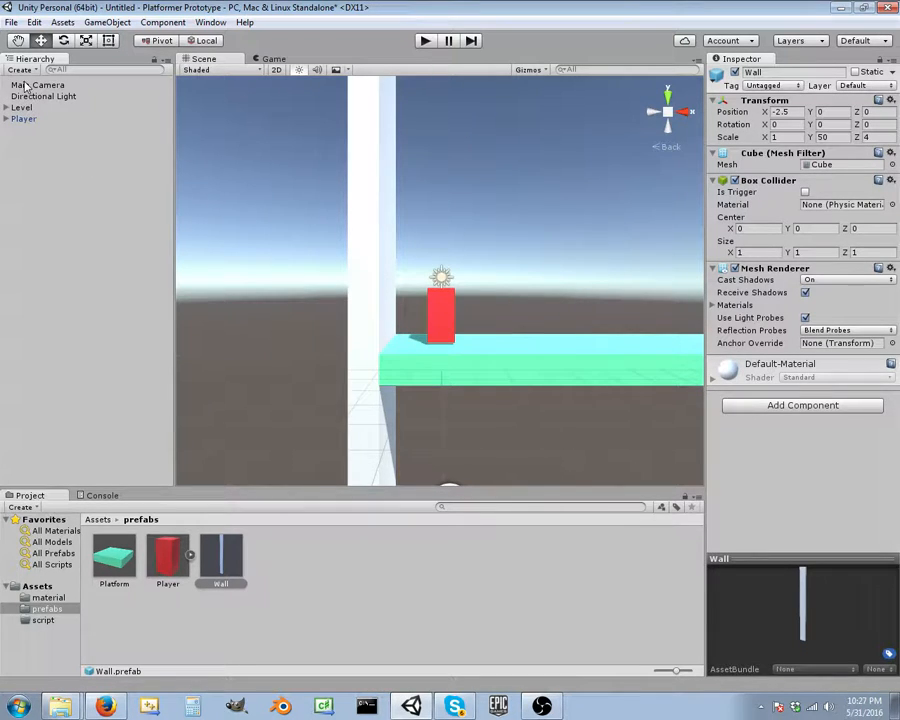
pyautogui.click(26, 86)
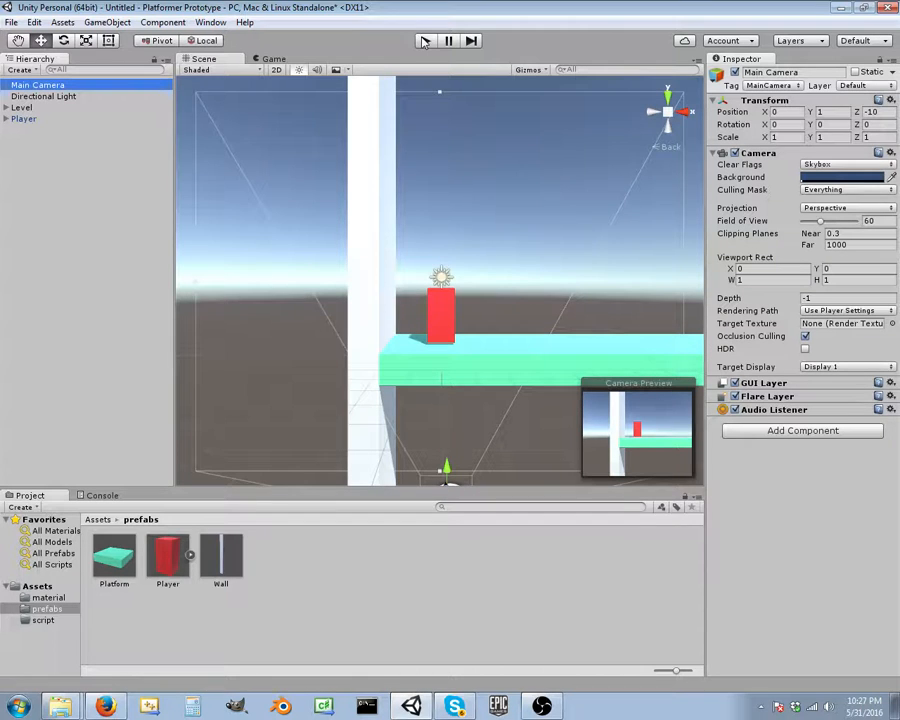
pyautogui.click(268, 59)
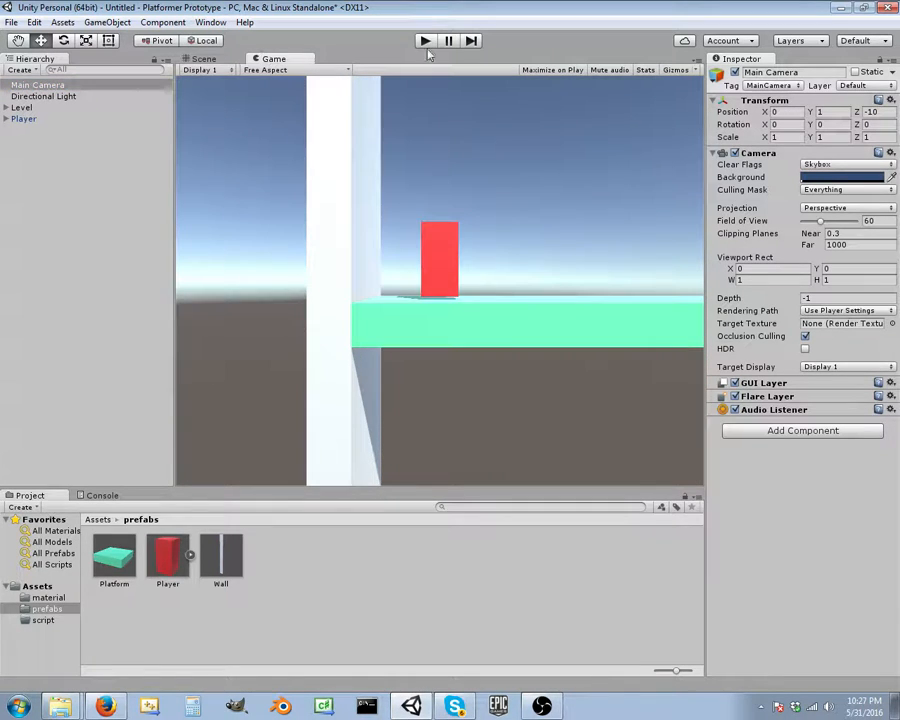
pyautogui.click(205, 61)
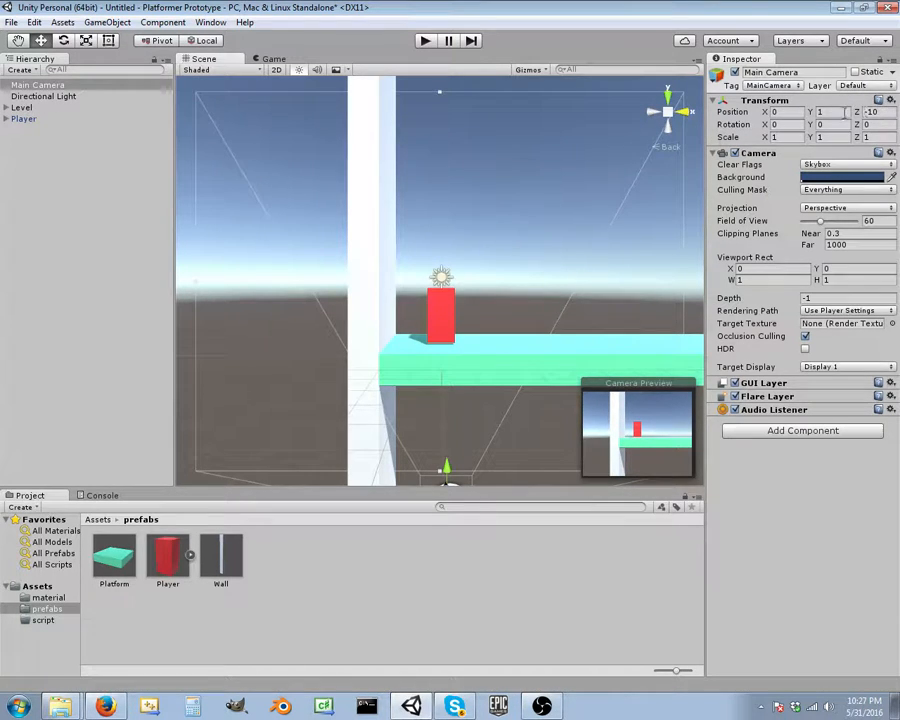
pyautogui.click(825, 112)
pyautogui.write('0')
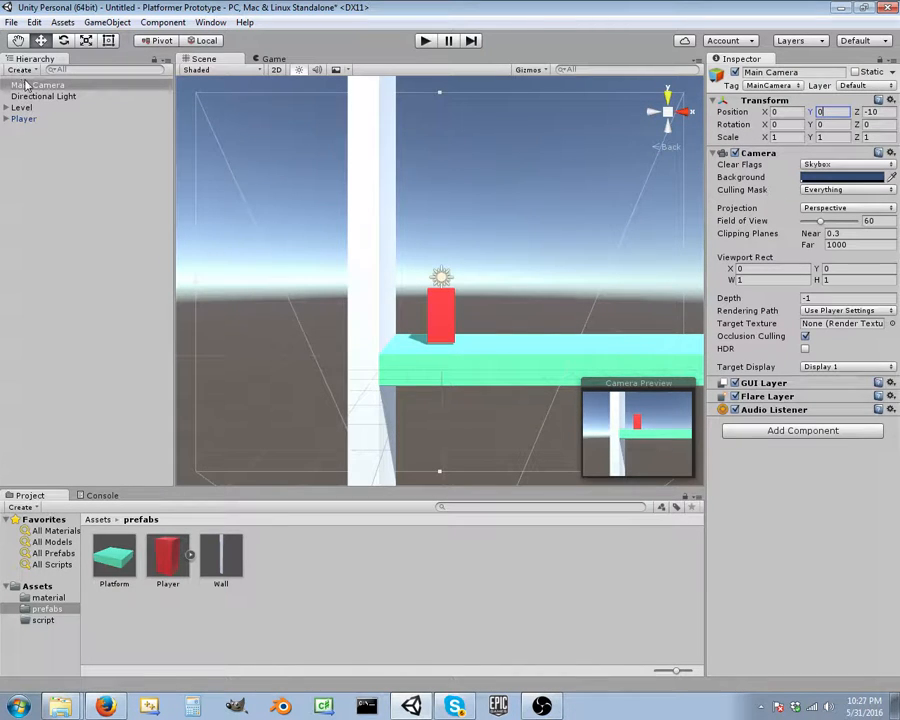
# Make Main Camera a child of Player and set its local Y position to 0.
pyautogui.moveTo(19, 86); pyautogui.dragTo(30, 119)
pyautogui.click(830, 112)
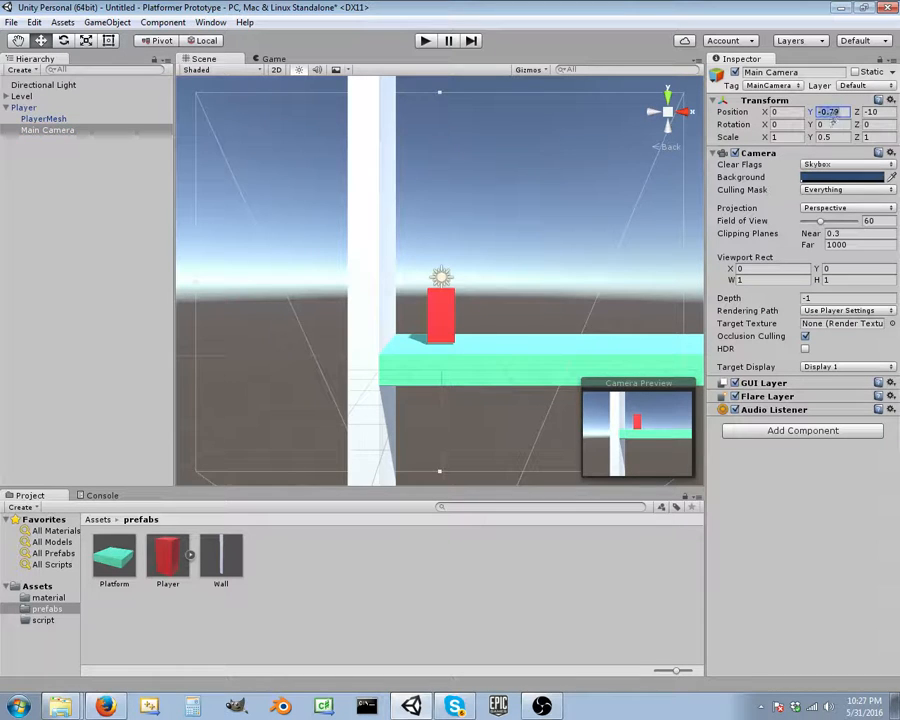
pyautogui.write('0')
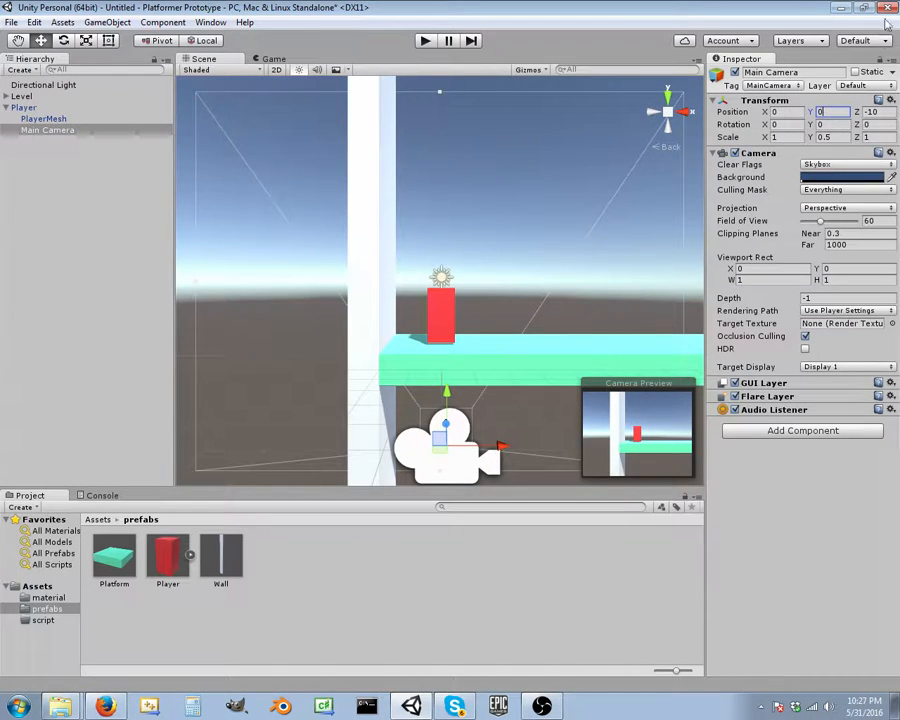
pyautogui.moveTo(554, 323)
pyautogui.mouseDown(button='middle')
pyautogui.moveTo(534, 348)
pyautogui.moveTo(588, 356)
pyautogui.moveTo(562, 344)
pyautogui.mouseUp(button='middle')
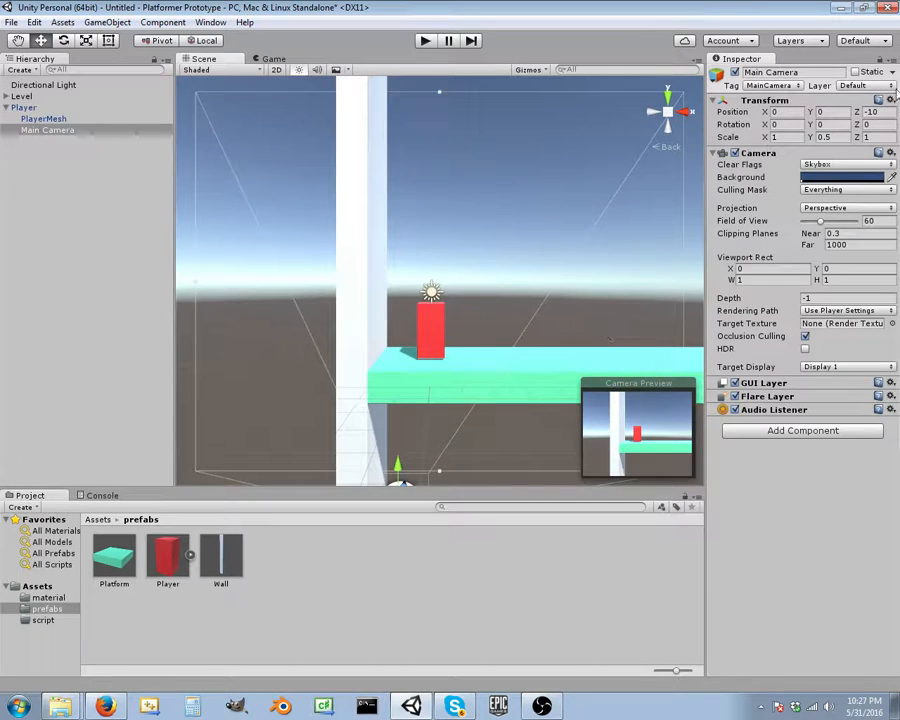
# Replace the contents of the Player prefab with the Main Camera object, accepting the replacement.
pyautogui.click(24, 108)
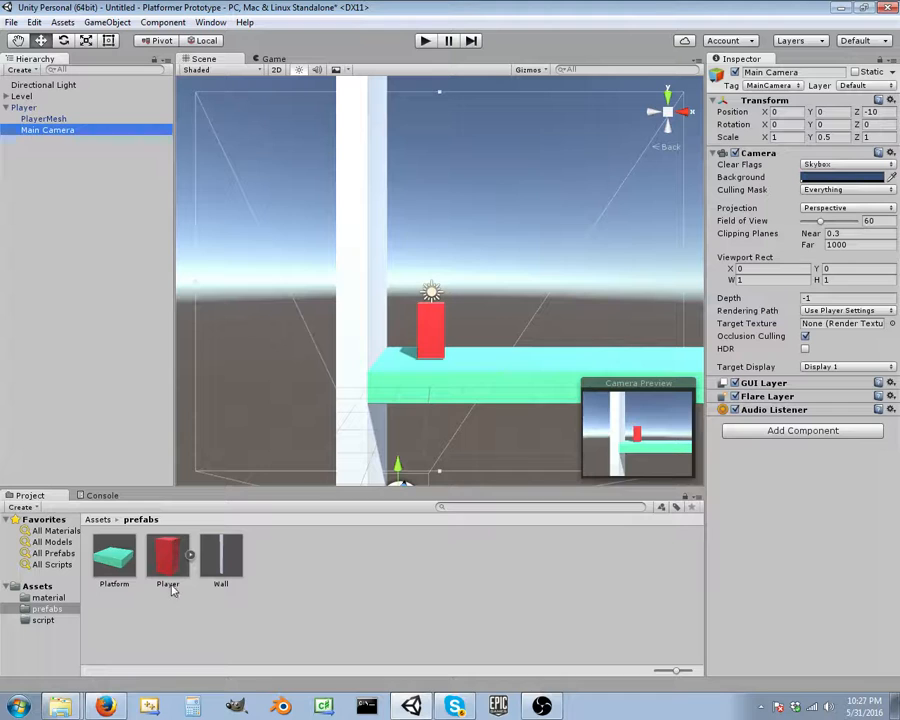
pyautogui.click(171, 556)
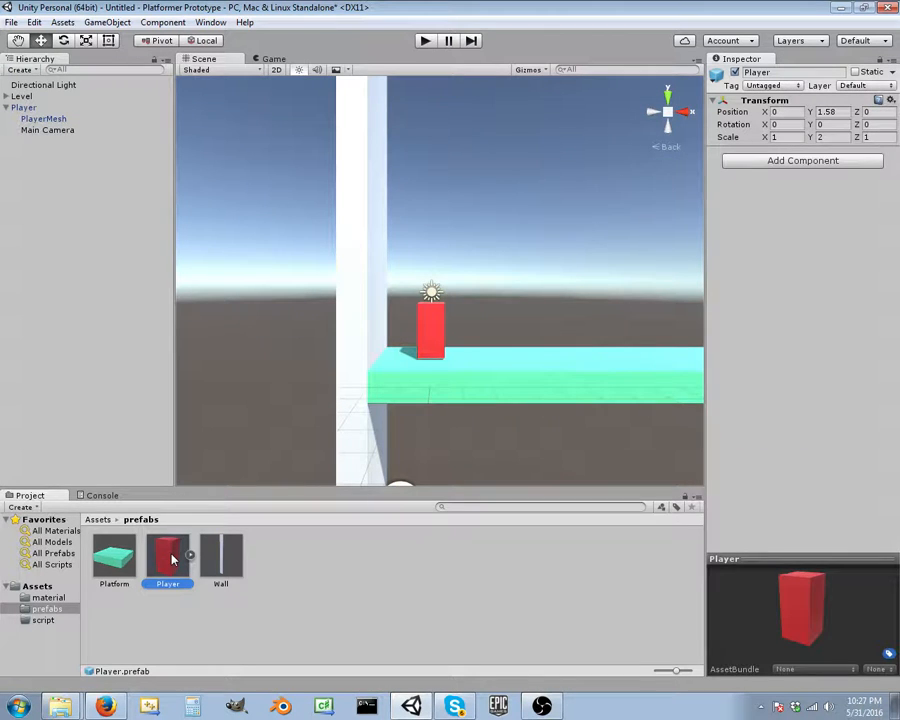
pyautogui.moveTo(62, 130); pyautogui.dragTo(168, 555)
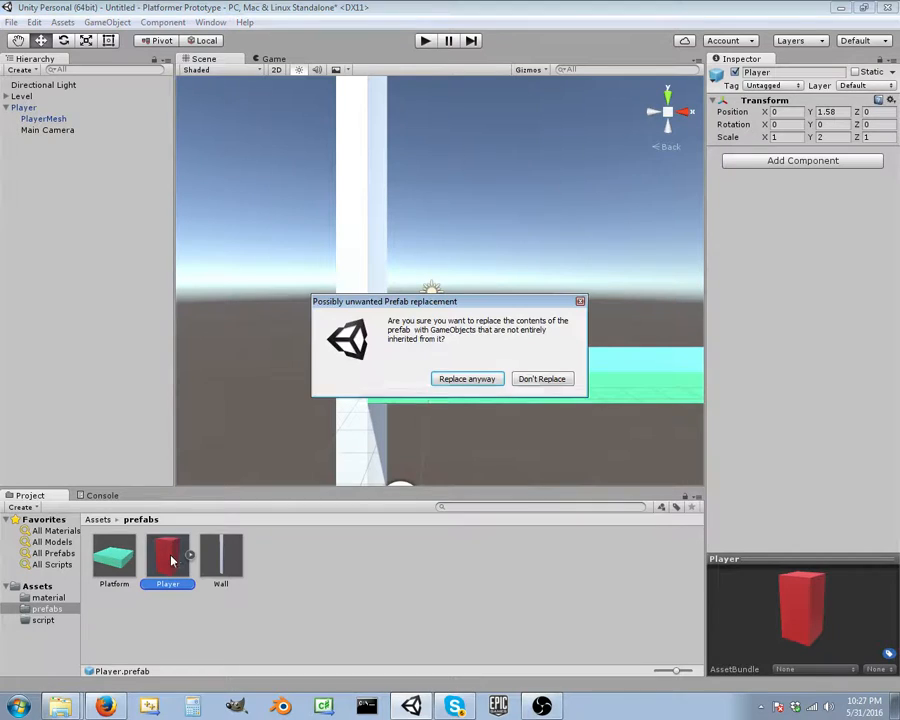
pyautogui.click(478, 383)
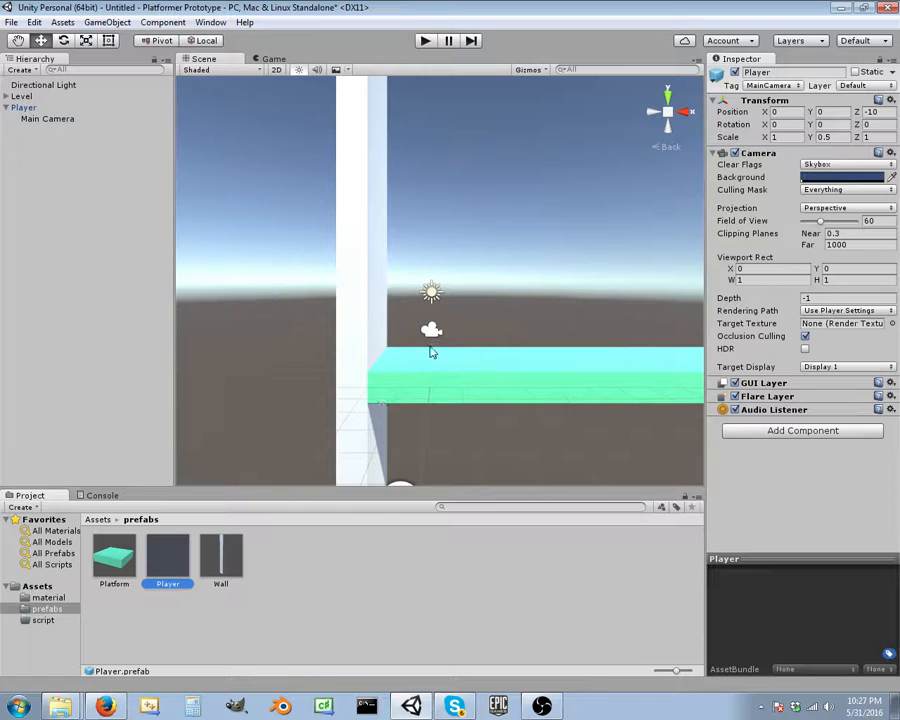
# Delete the Player prefab from the prefabs folder.
pyautogui.moveTo(428, 356); pyautogui.dragTo(428, 356)
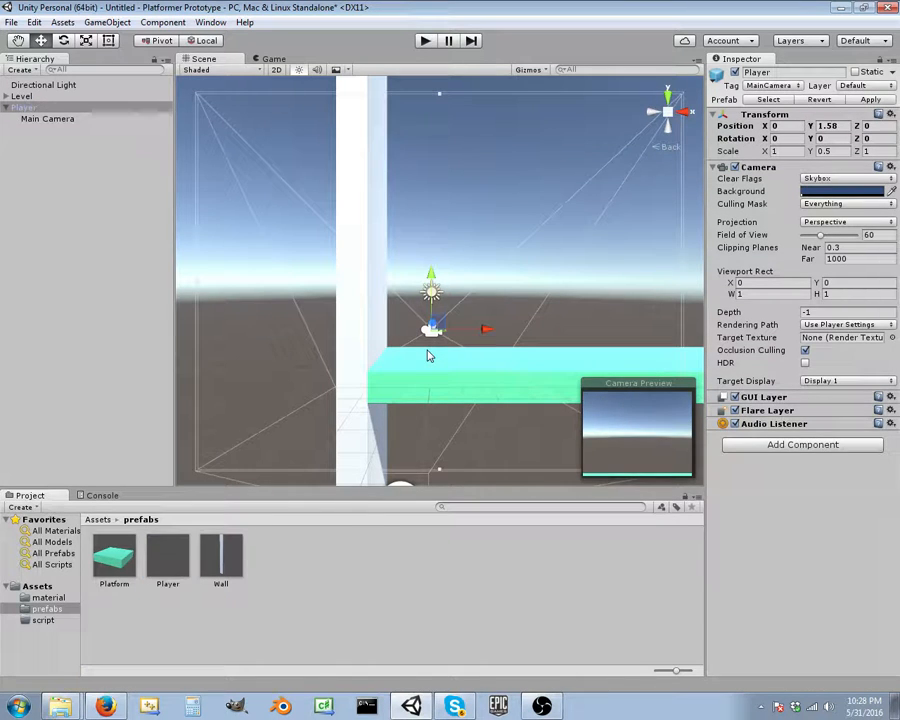
pyautogui.click(50, 119)
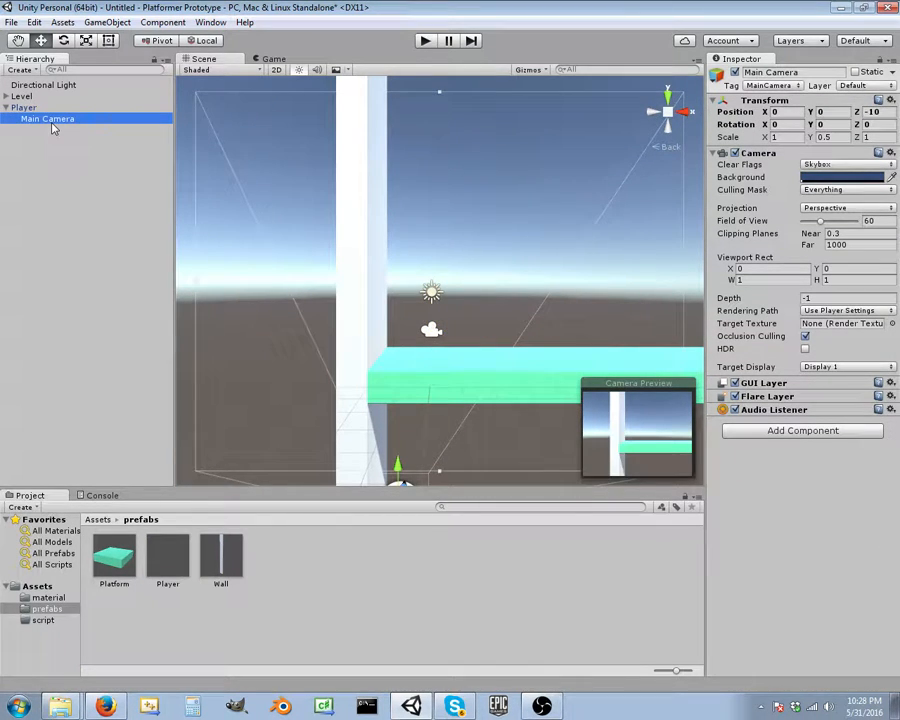
pyautogui.click(167, 560)
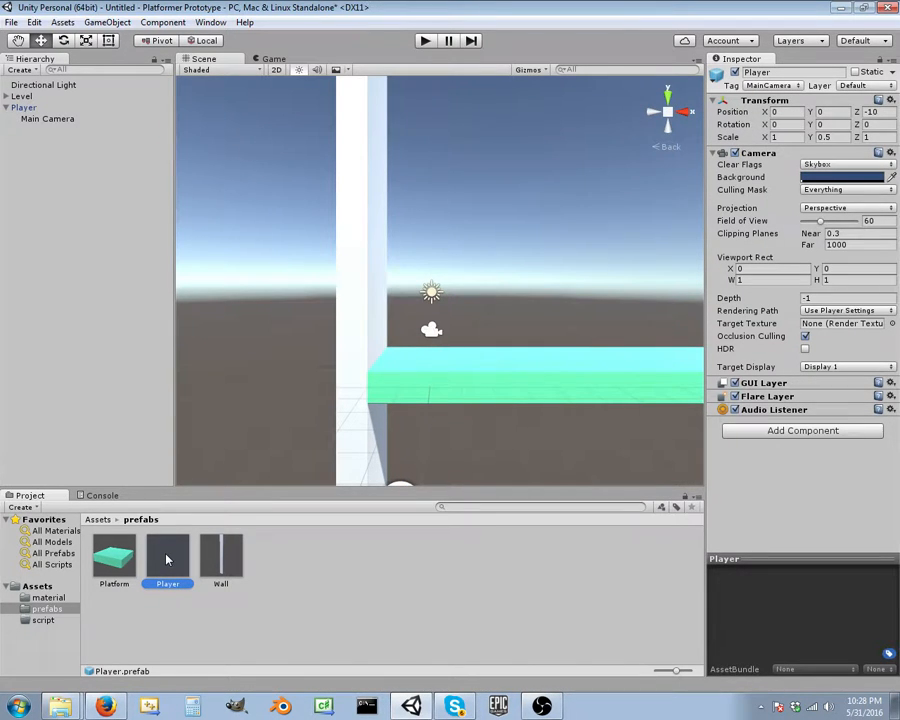
pyautogui.press('Delete')
pyautogui.click(491, 380)
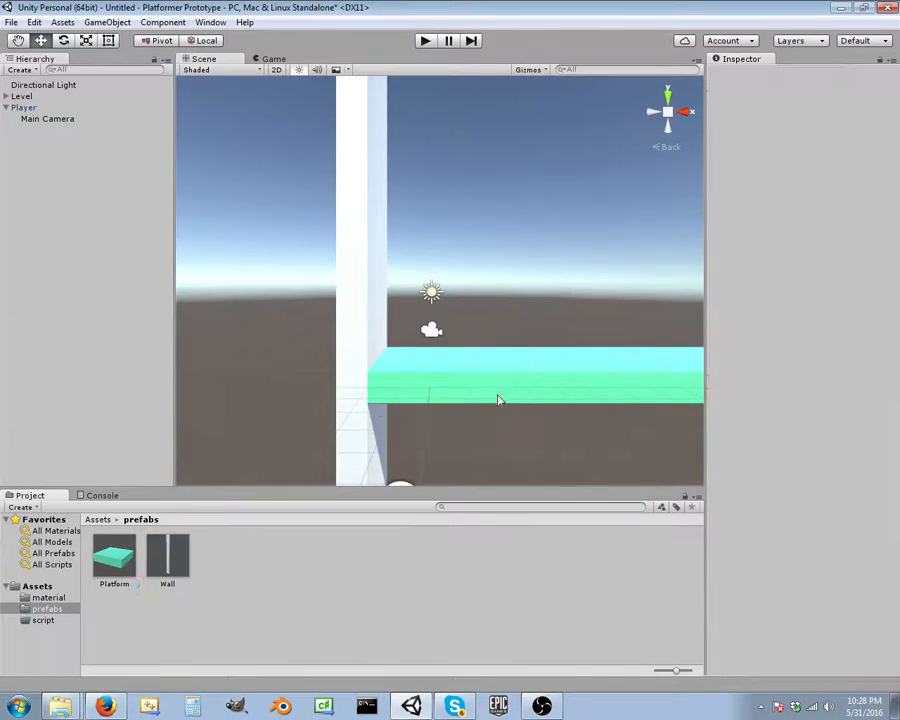
# Add a 3D cube as a child of the Player object.
pyautogui.click(34, 124)
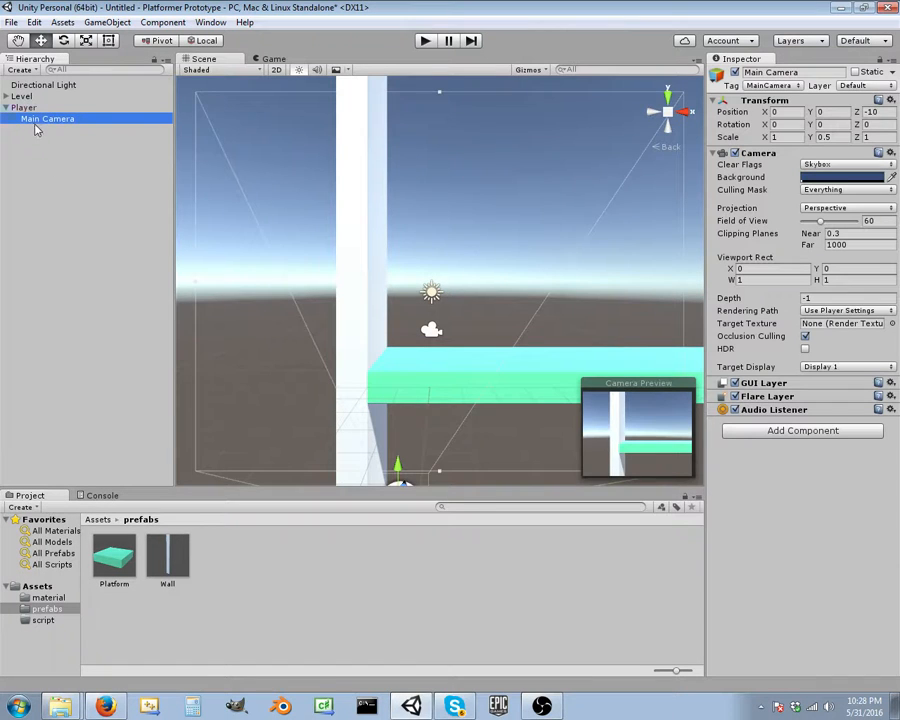
pyautogui.rightClick(30, 126)
pyautogui.click(28, 124)
pyautogui.moveTo(28, 124)
pyautogui.mouseDown()
pyautogui.moveTo(23, 102)
pyautogui.moveTo(32, 126)
pyautogui.moveTo(28, 118)
pyautogui.mouseUp()
pyautogui.click(14, 109)
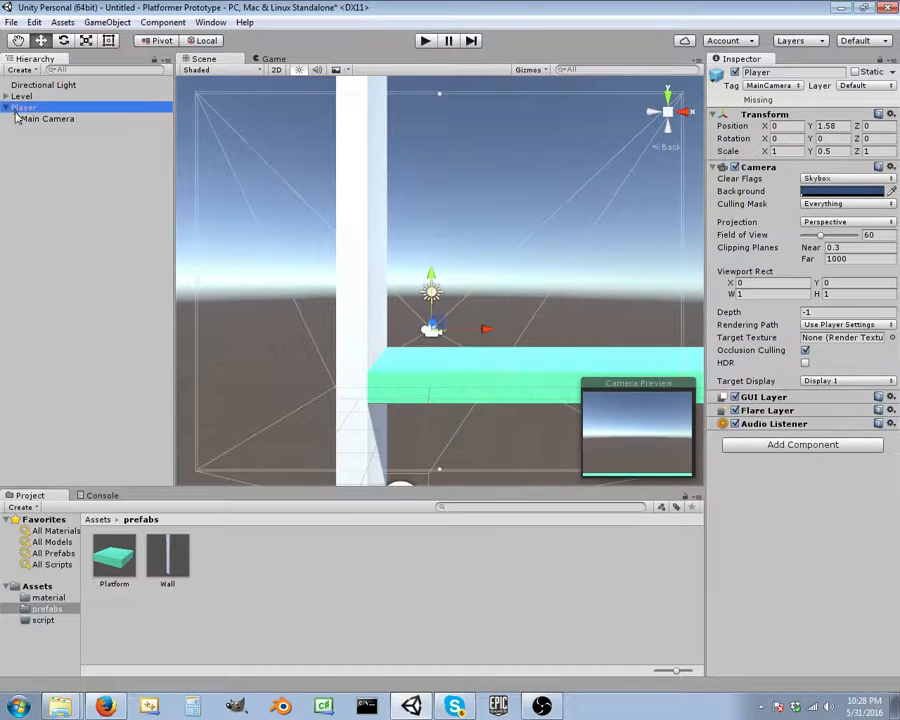
pyautogui.click(52, 148)
pyautogui.rightClick(17, 107)
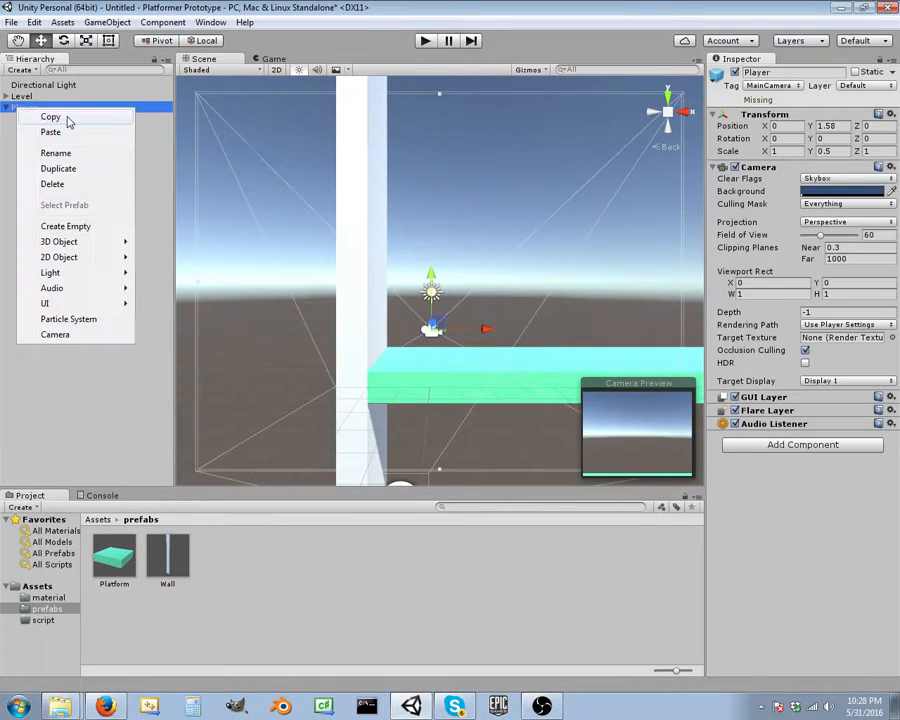
pyautogui.moveTo(94, 242)
pyautogui.click(160, 241)
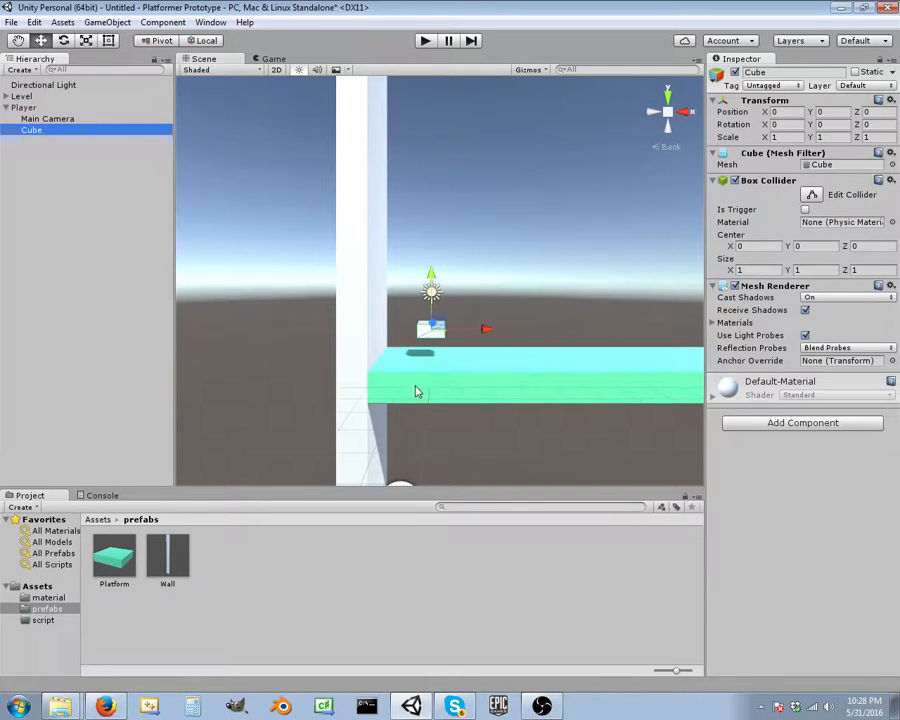
pyautogui.scroll(5, 453, 354)
pyautogui.moveTo(453, 354); pyautogui.dragTo(430, 336, button='middle')
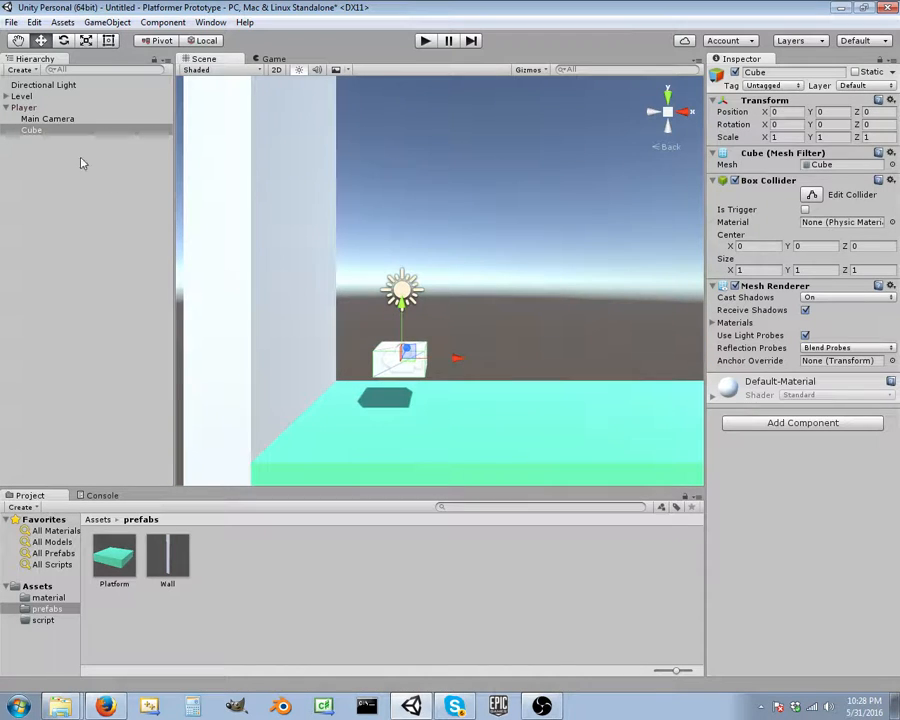
# Set the Y scale of the cube under Player to 2.
pyautogui.click(48, 119)
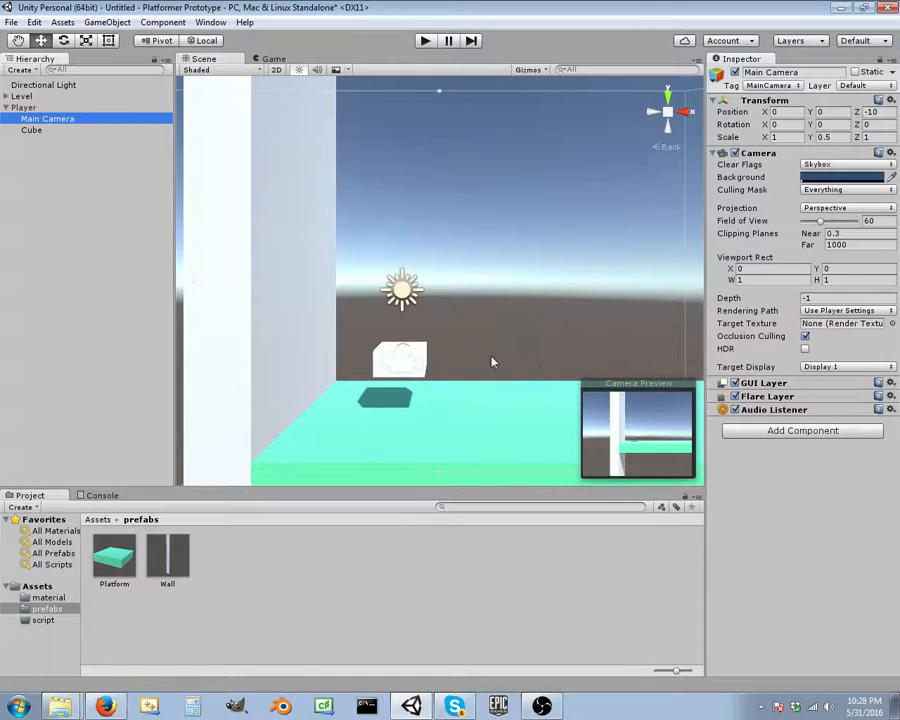
pyautogui.moveTo(484, 362); pyautogui.dragTo(536, 344, button='middle')
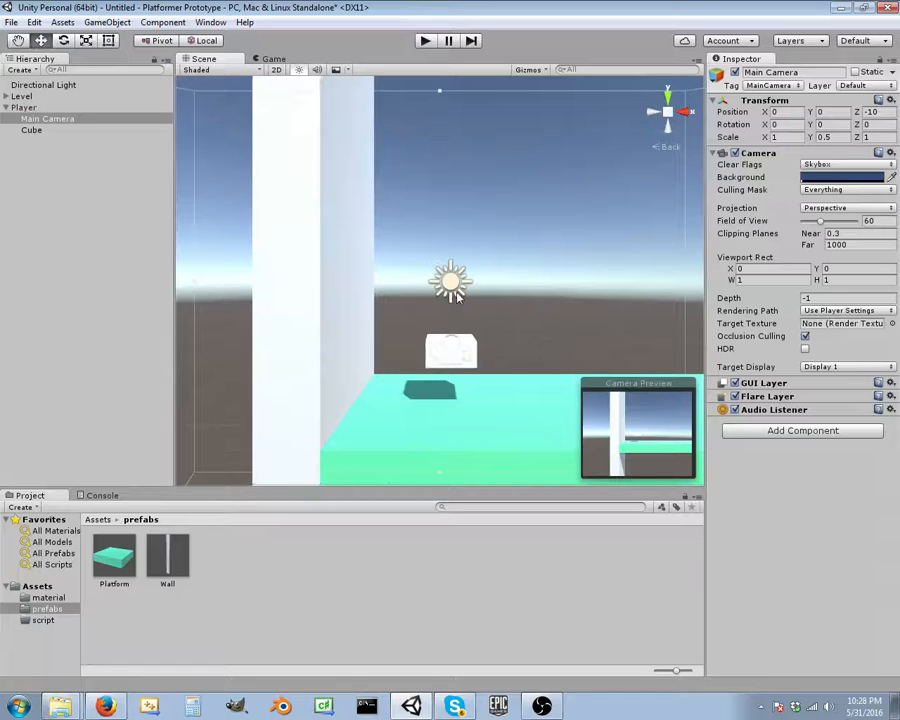
pyautogui.click(30, 130)
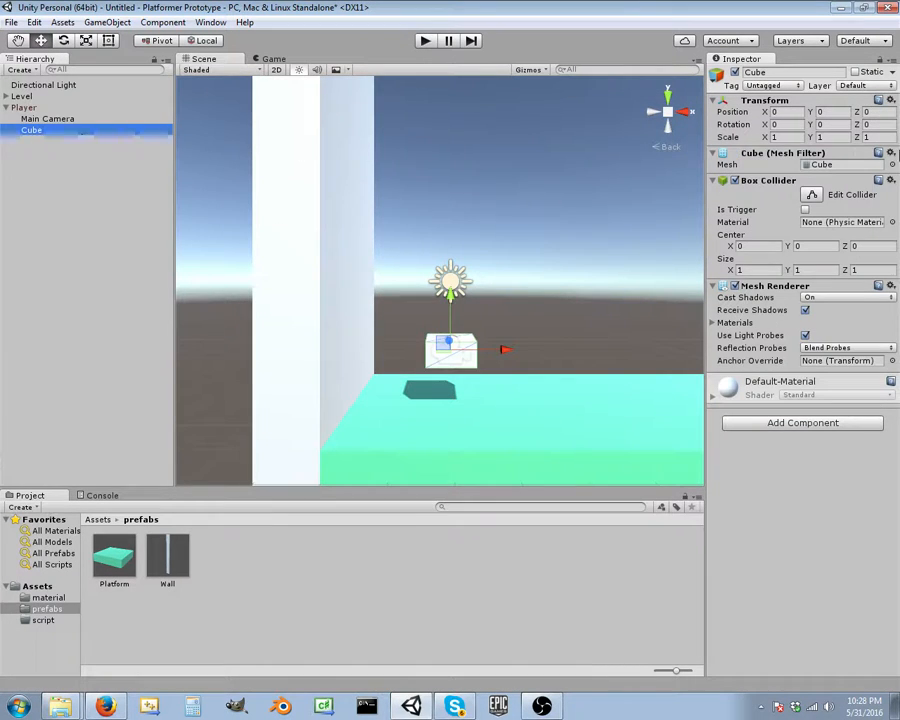
pyautogui.click(781, 137)
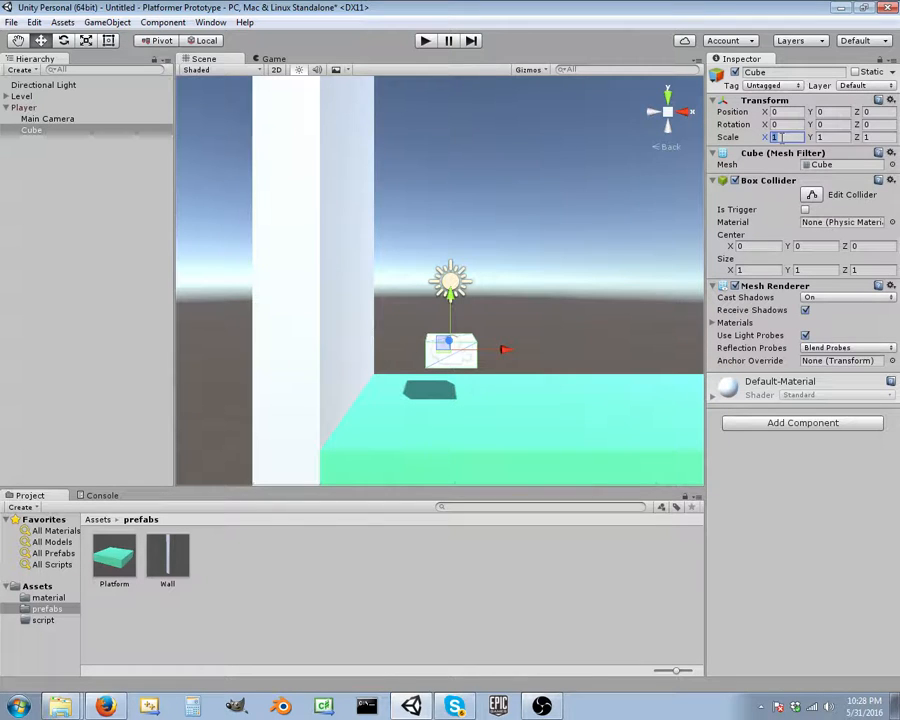
pyautogui.press('Tab')
pyautogui.write('2')
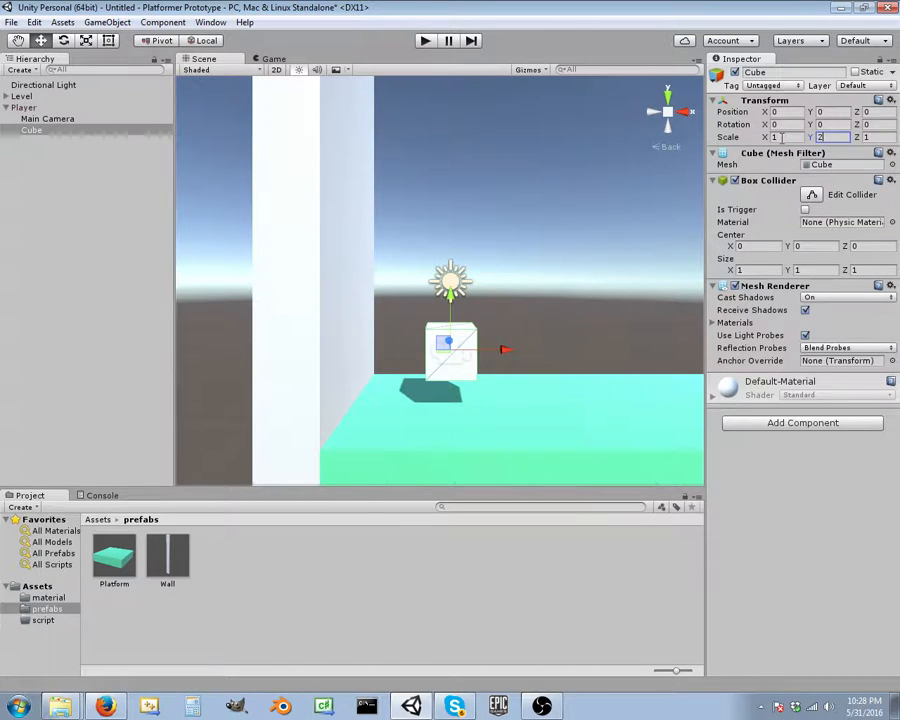
# Set the Y scale of the Player object to 1.
pyautogui.click(23, 107)
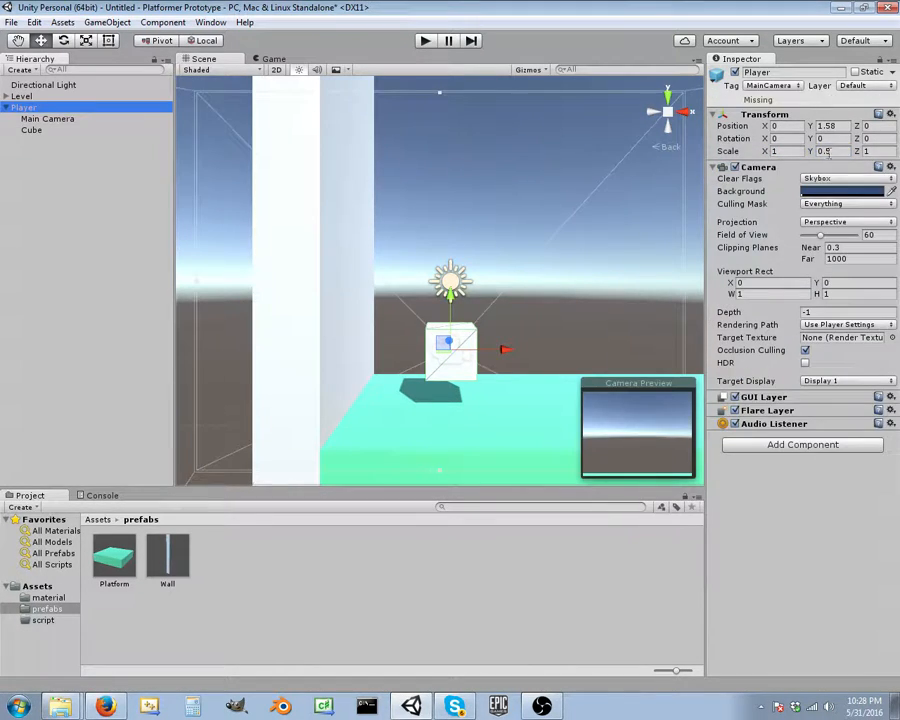
pyautogui.click(825, 151)
pyautogui.write('0')
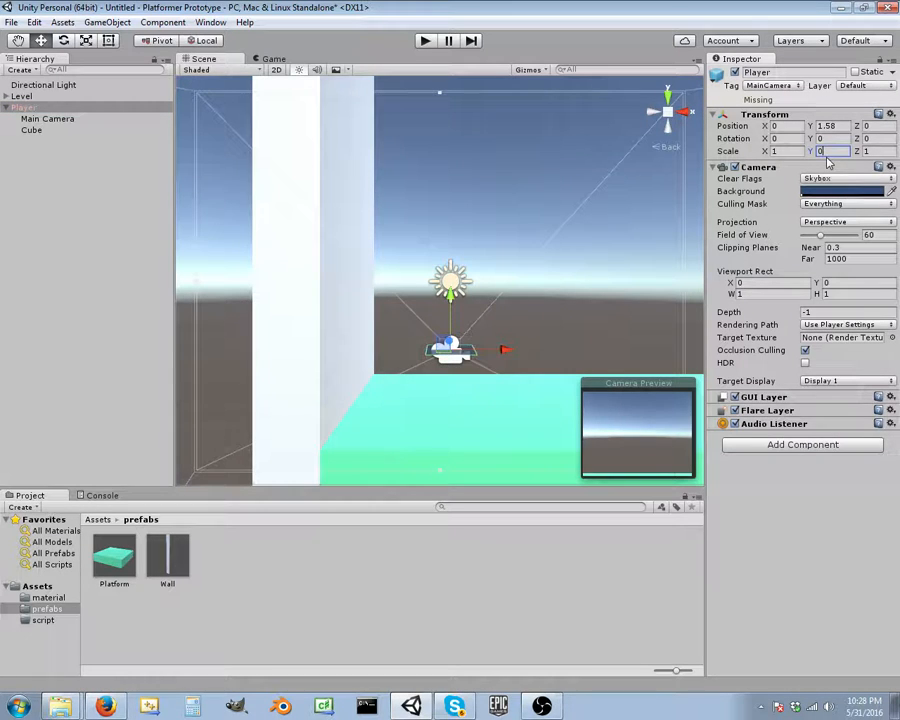
pyautogui.press('BackSpace')
pyautogui.write('1')
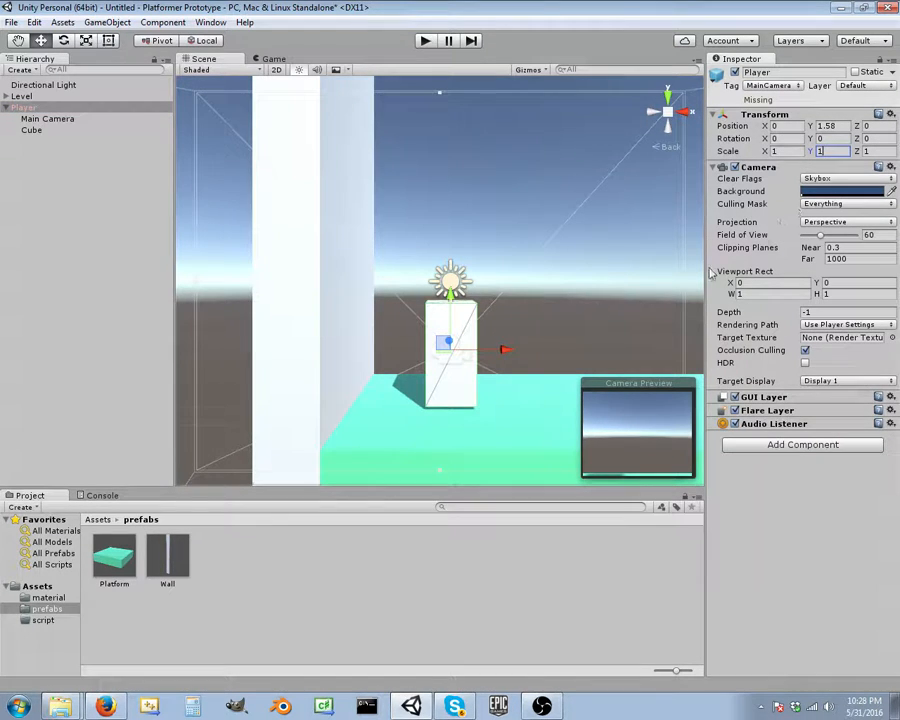
# Apply the red Player material to the cube under Player and check its appearance in the Game view.
pyautogui.scroll(-2, 490, 354)
pyautogui.click(98, 519)
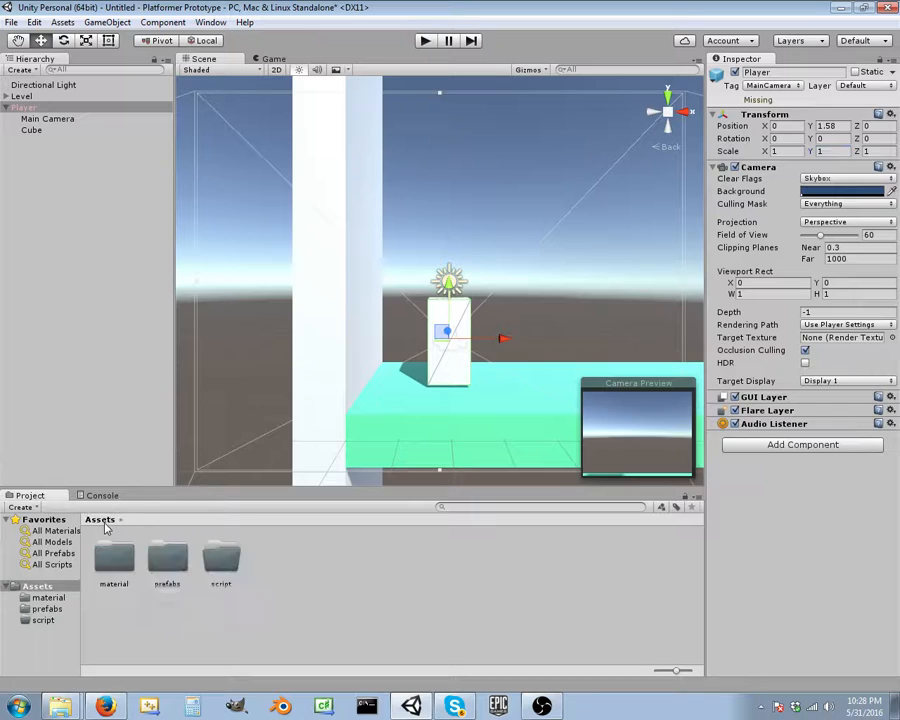
pyautogui.doubleClick(114, 570)
pyautogui.moveTo(167, 556); pyautogui.dragTo(447, 366)
pyautogui.scroll(-4, 561, 362)
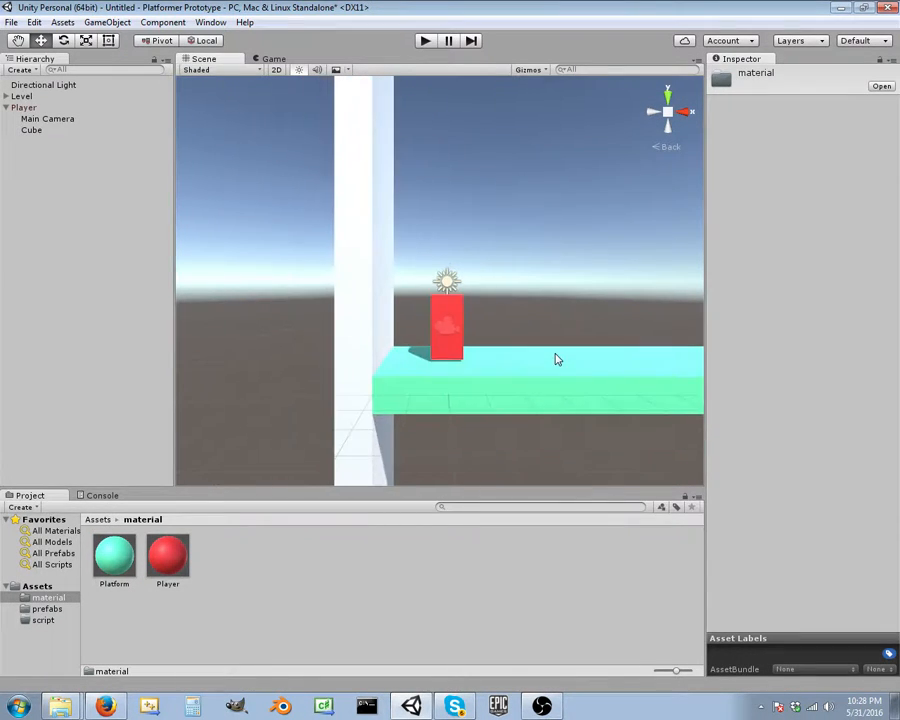
pyautogui.click(266, 58)
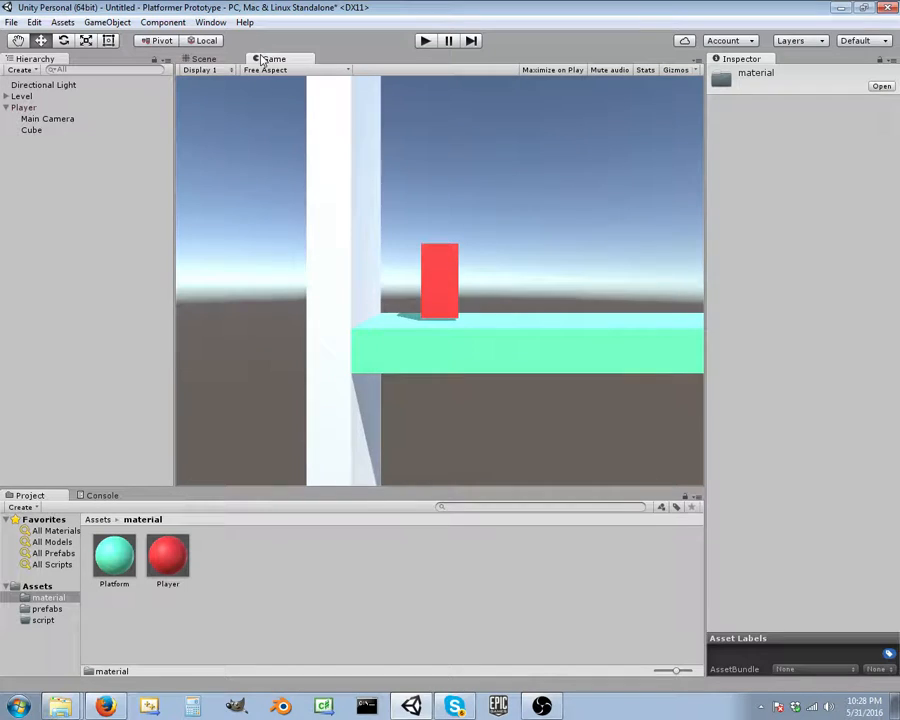
pyautogui.click(210, 58)
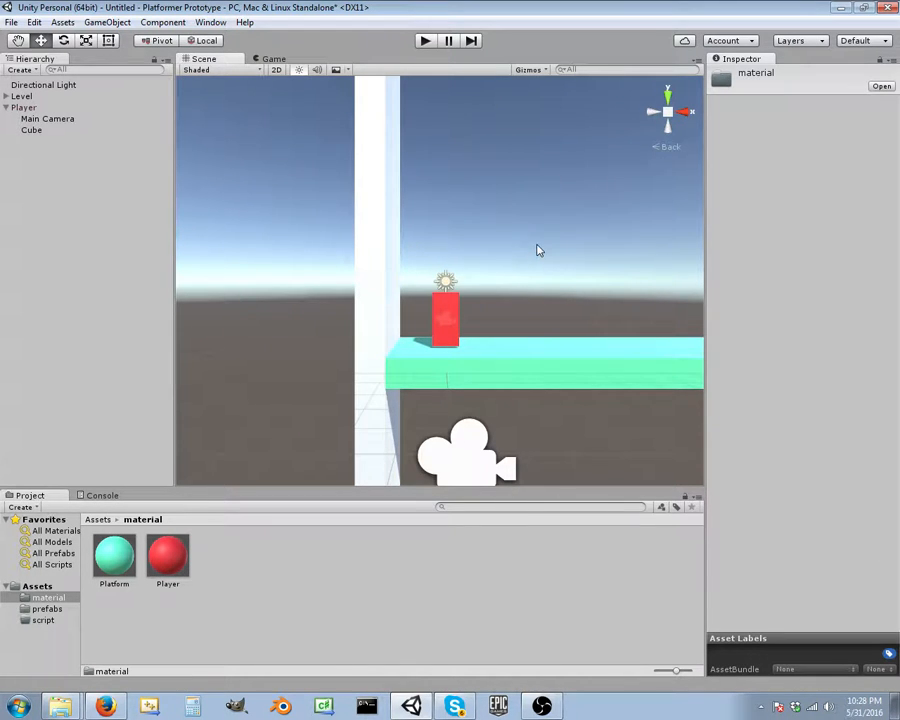
pyautogui.click(270, 59)
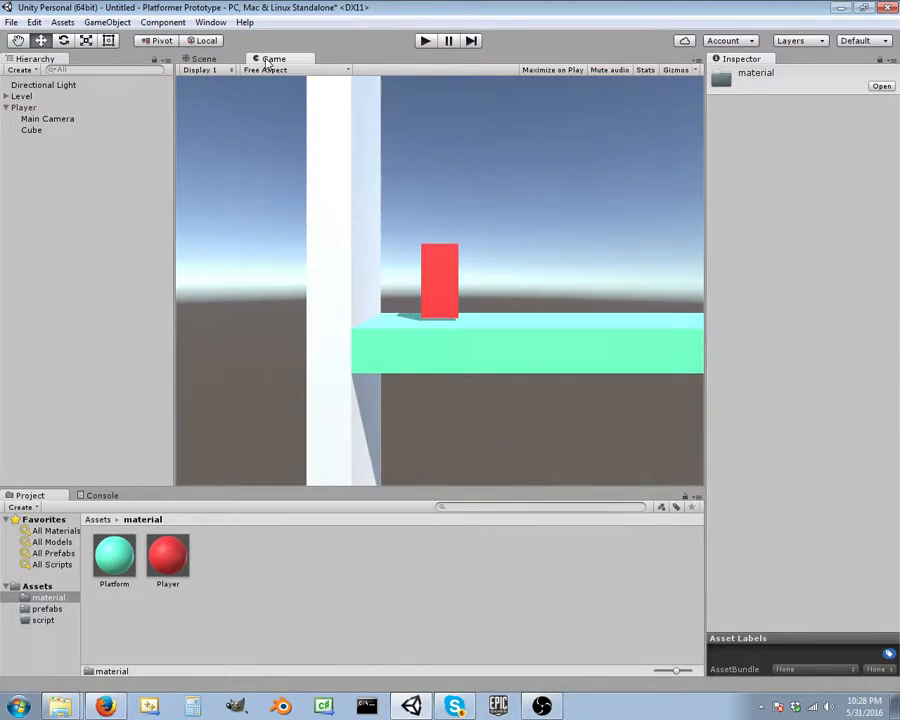
pyautogui.click(203, 59)
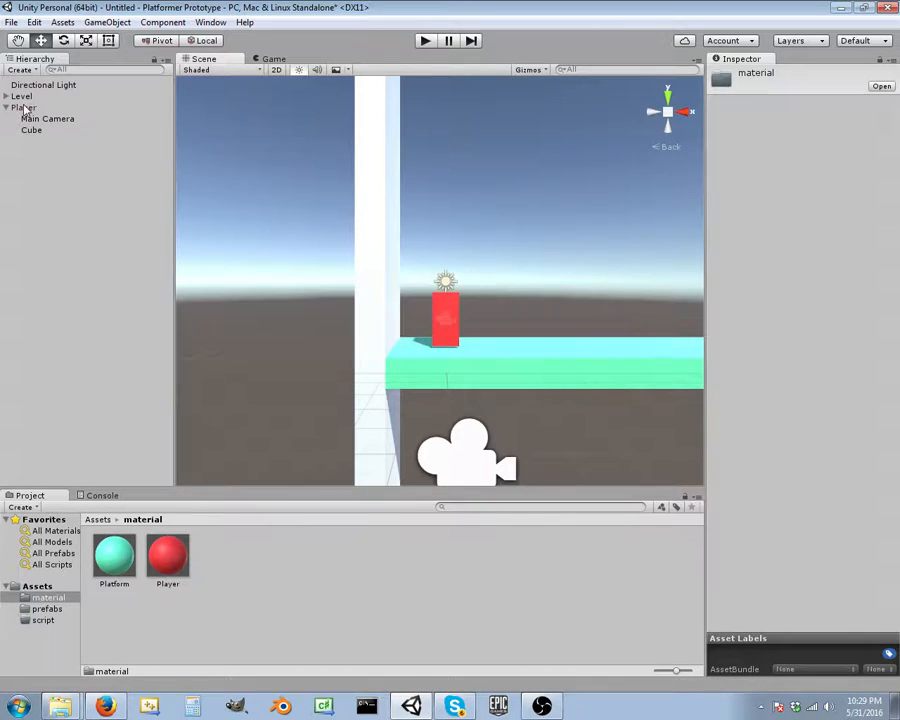
# Create a Player prefab in the prefabs folder from the Player object in the scene.
pyautogui.click(100, 520)
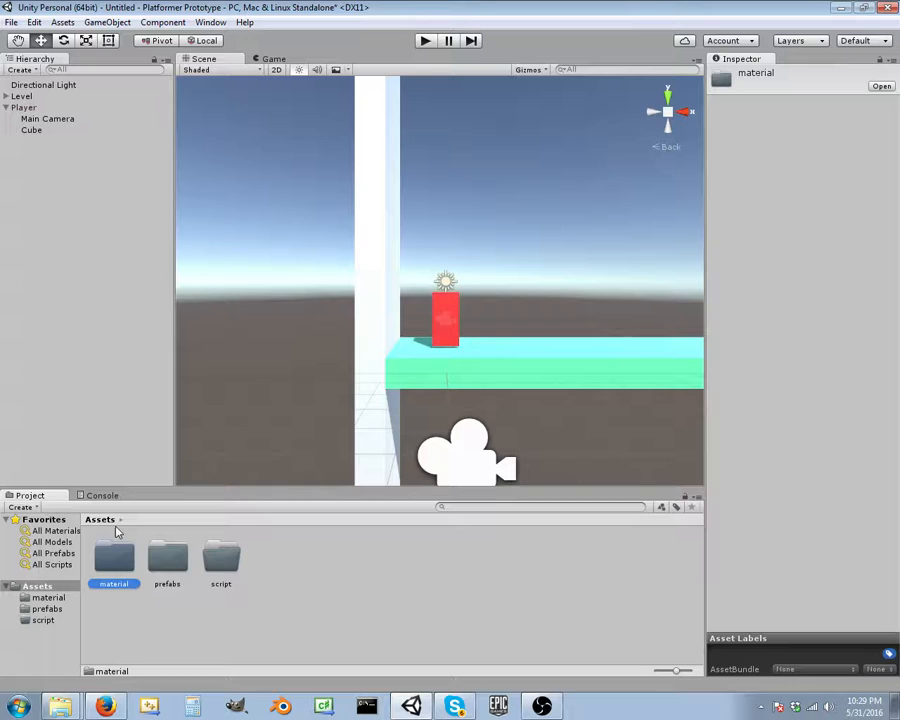
pyautogui.doubleClick(167, 558)
pyautogui.click(19, 109)
pyautogui.moveTo(19, 109); pyautogui.dragTo(232, 558)
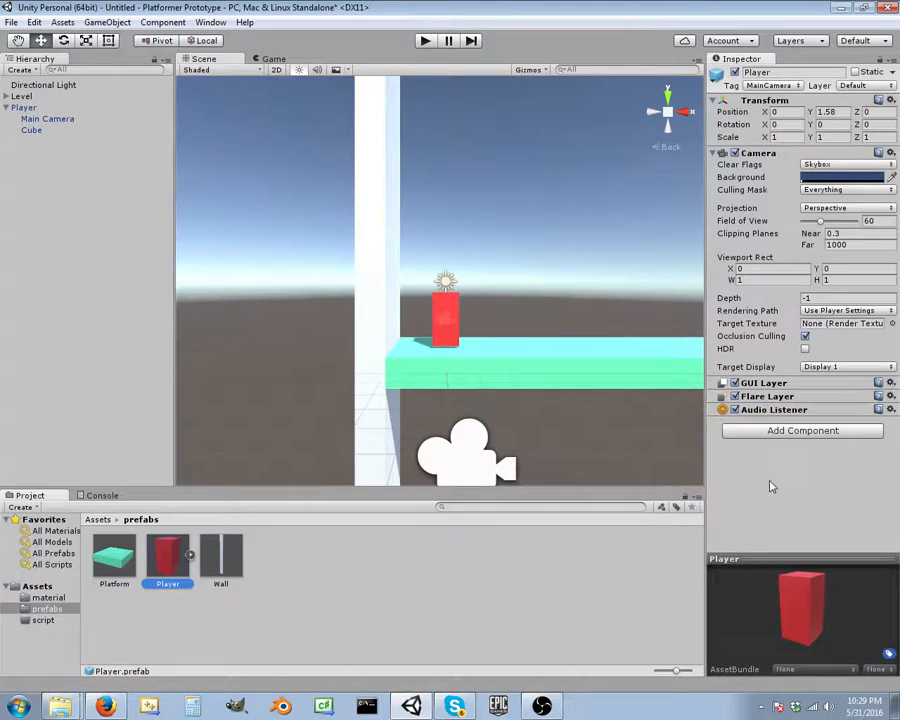
# Create a C# script named Player in the script folder.
pyautogui.click(98, 519)
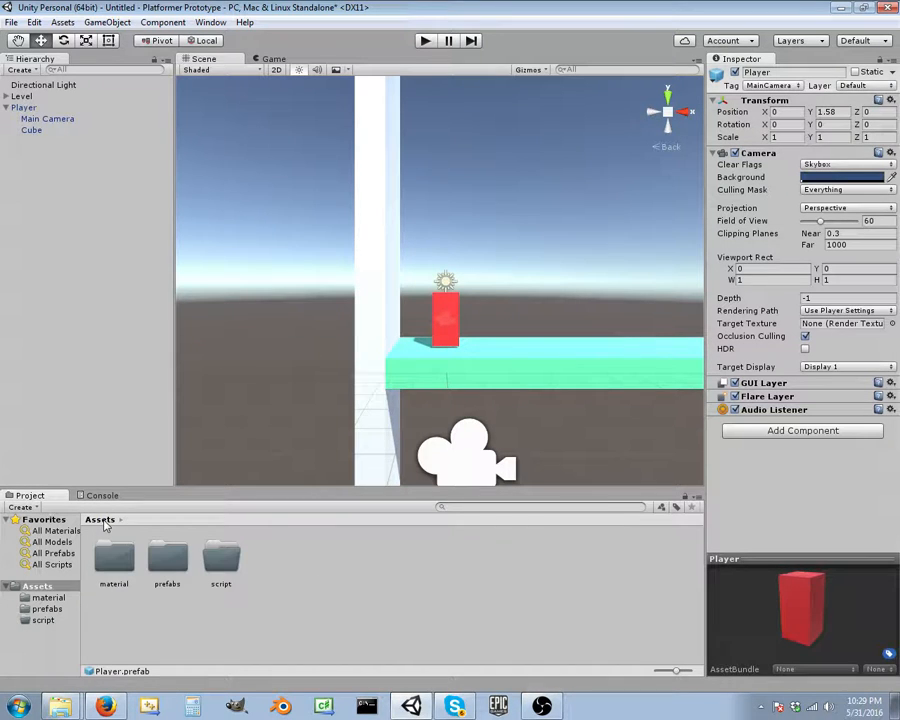
pyautogui.doubleClick(225, 562)
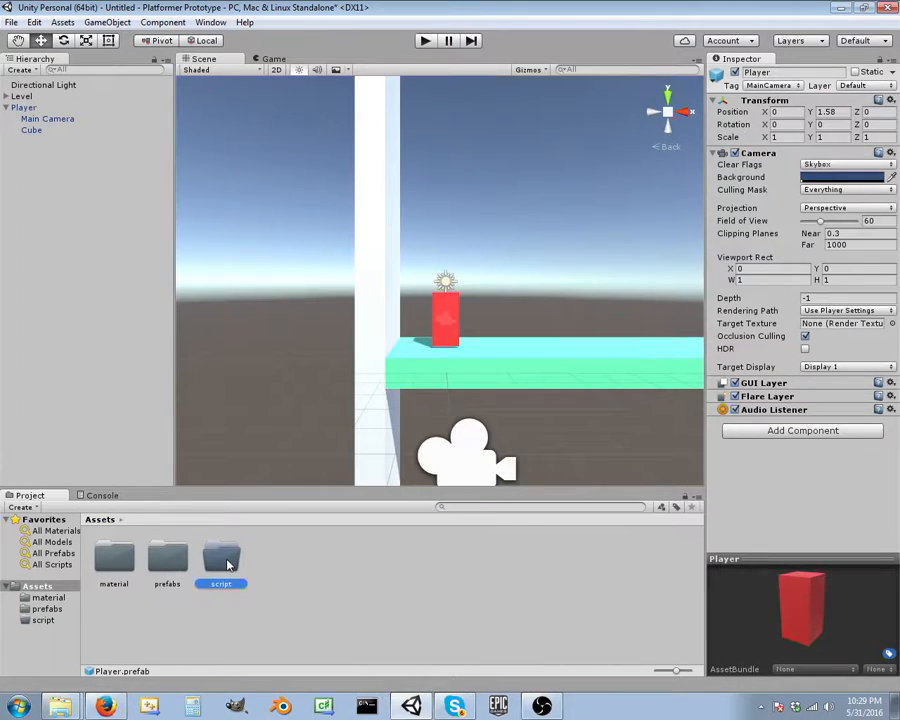
pyautogui.rightClick(218, 558)
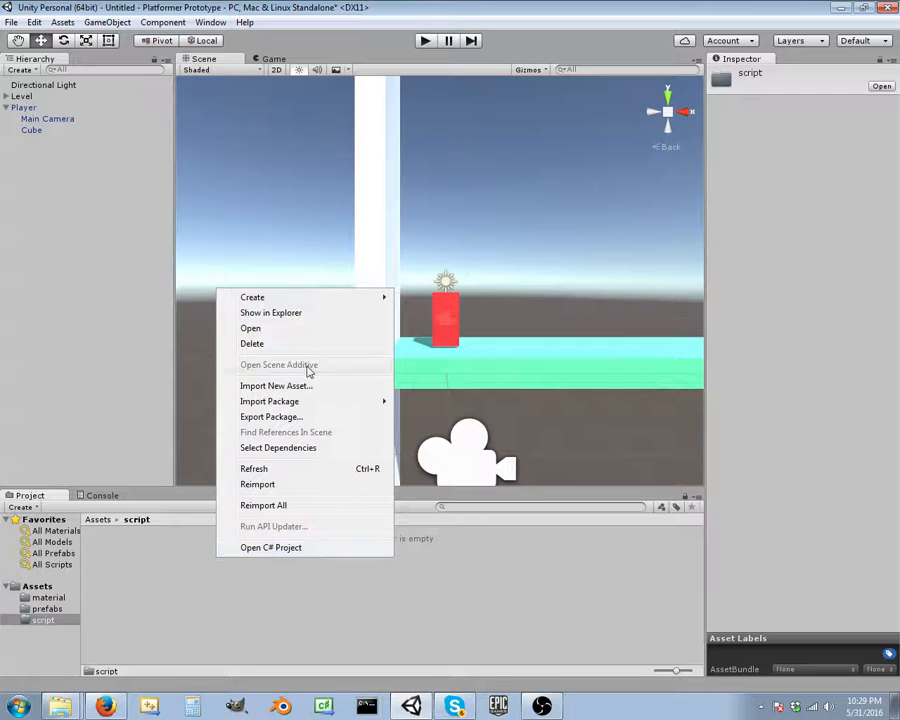
pyautogui.moveTo(292, 298)
pyautogui.click(432, 316)
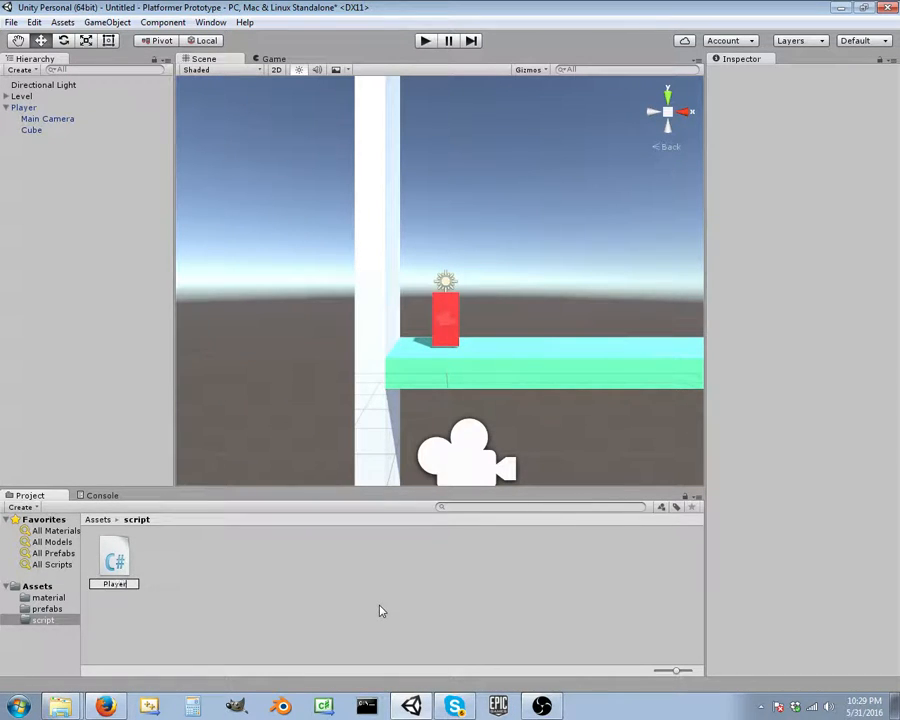
pyautogui.write('PlayerBehavior')
pyautogui.press('BackSpace')
pyautogui.press('BackSpace')
pyautogui.press('BackSpace')
pyautogui.press('BackSpace')
pyautogui.press('BackSpace')
pyautogui.press('BackSpace')
pyautogui.press('BackSpace')
pyautogui.press('BackSpace')
pyautogui.press('Return')
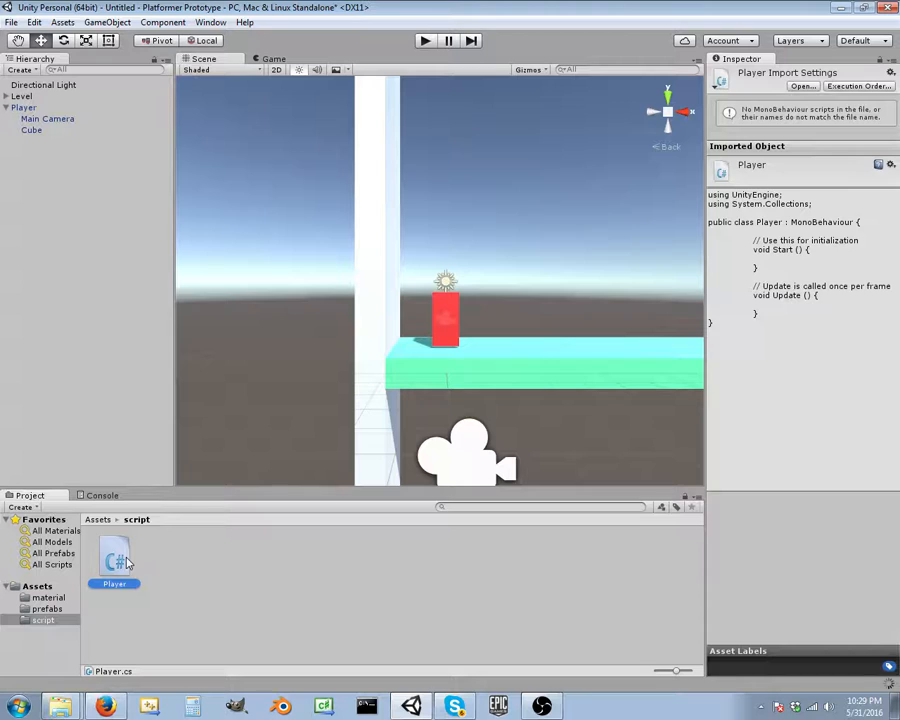
pyautogui.click(502, 552)
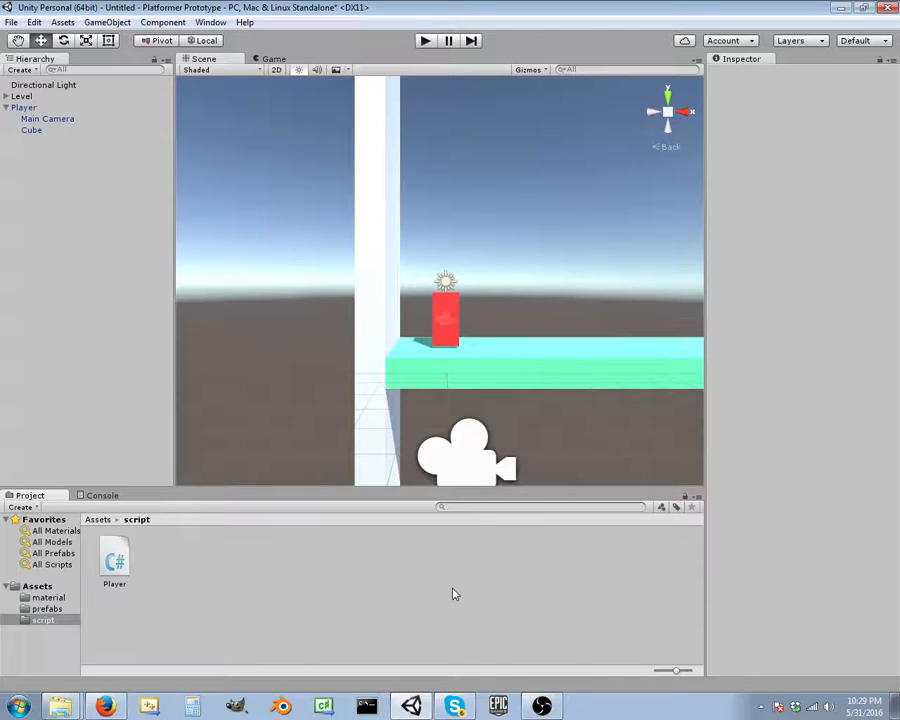
# Set the Y scale of the Main Camera inside the Player prefab to 1 and check the Game view.
pyautogui.click(35, 107)
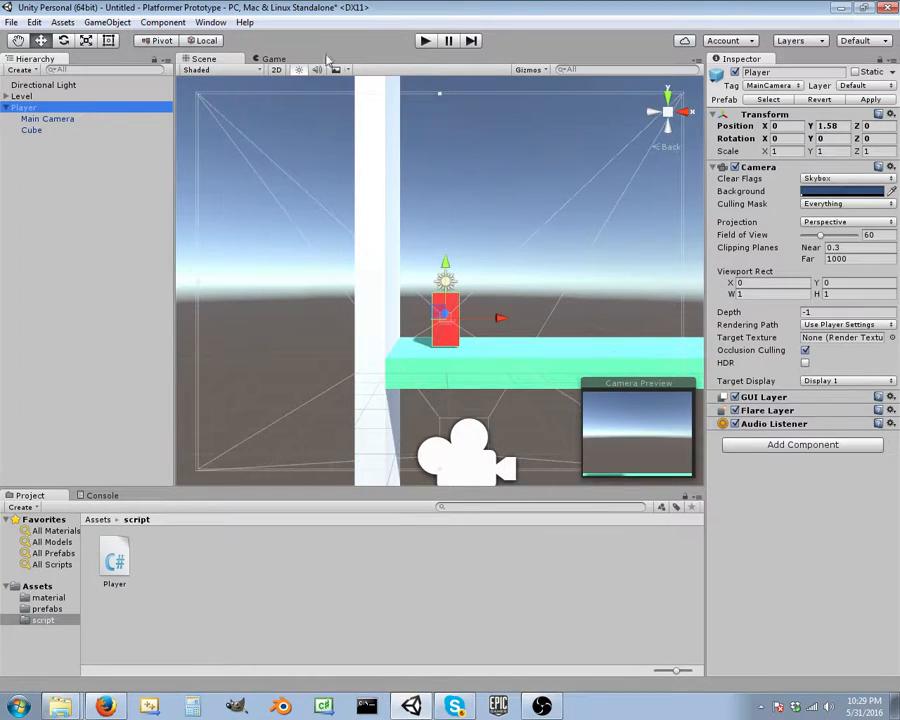
pyautogui.click(273, 59)
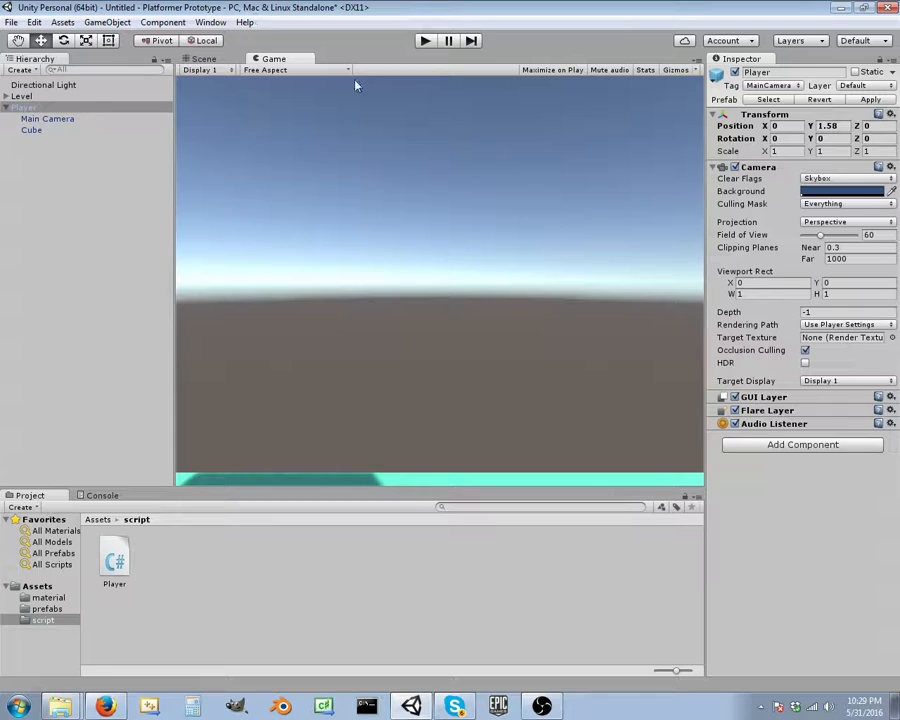
pyautogui.click(204, 59)
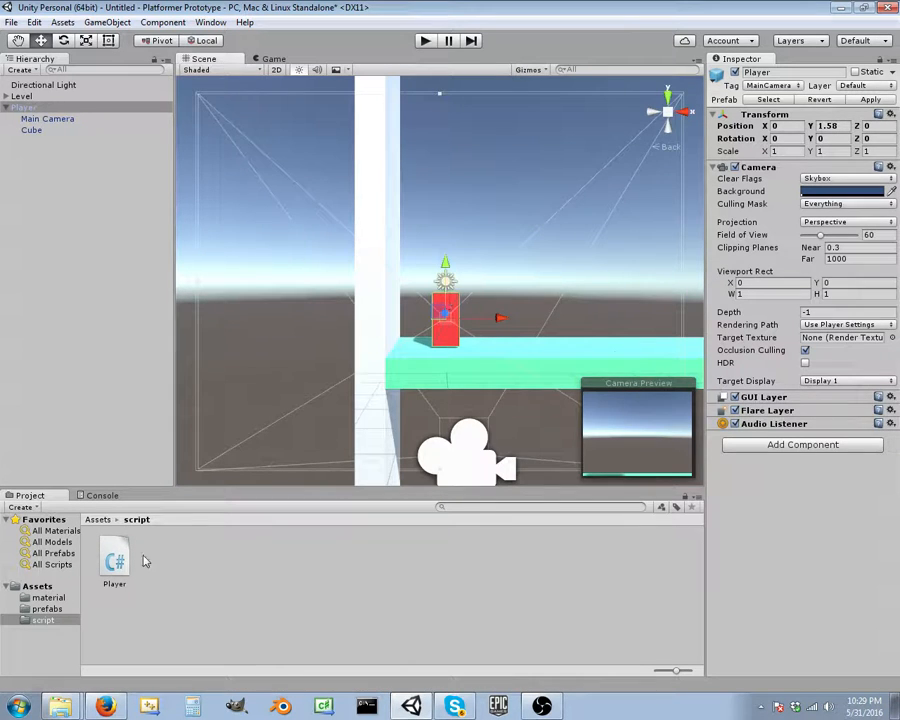
pyautogui.click(46, 609)
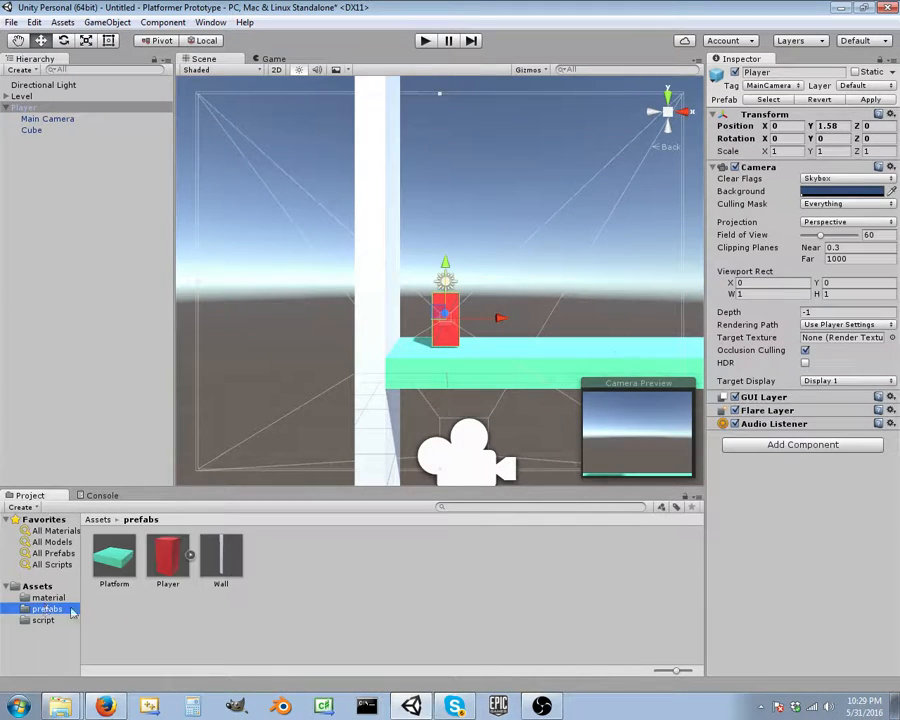
pyautogui.click(168, 556)
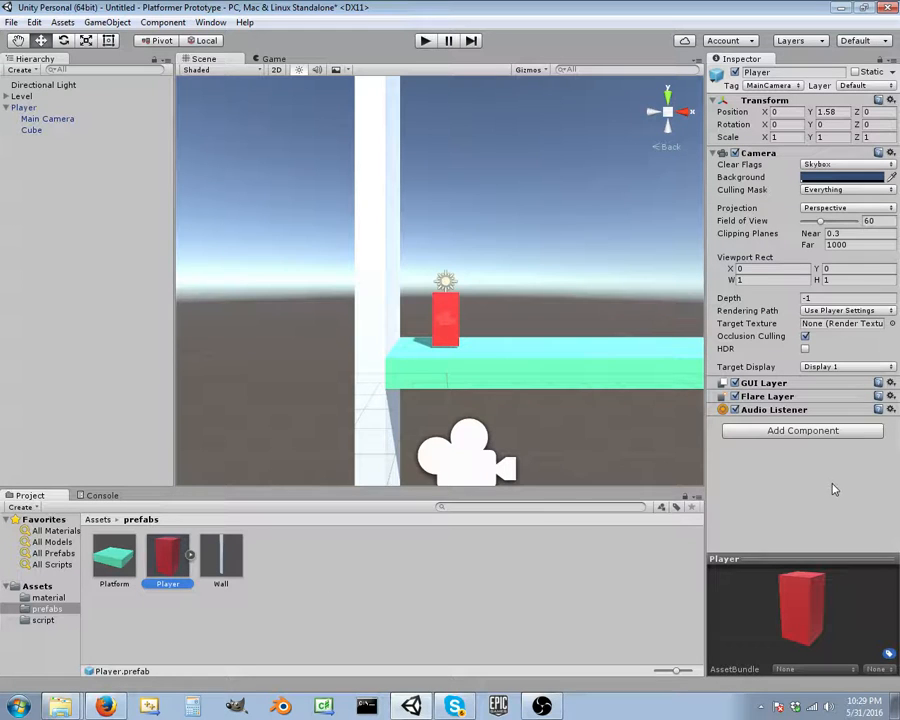
pyautogui.click(191, 556)
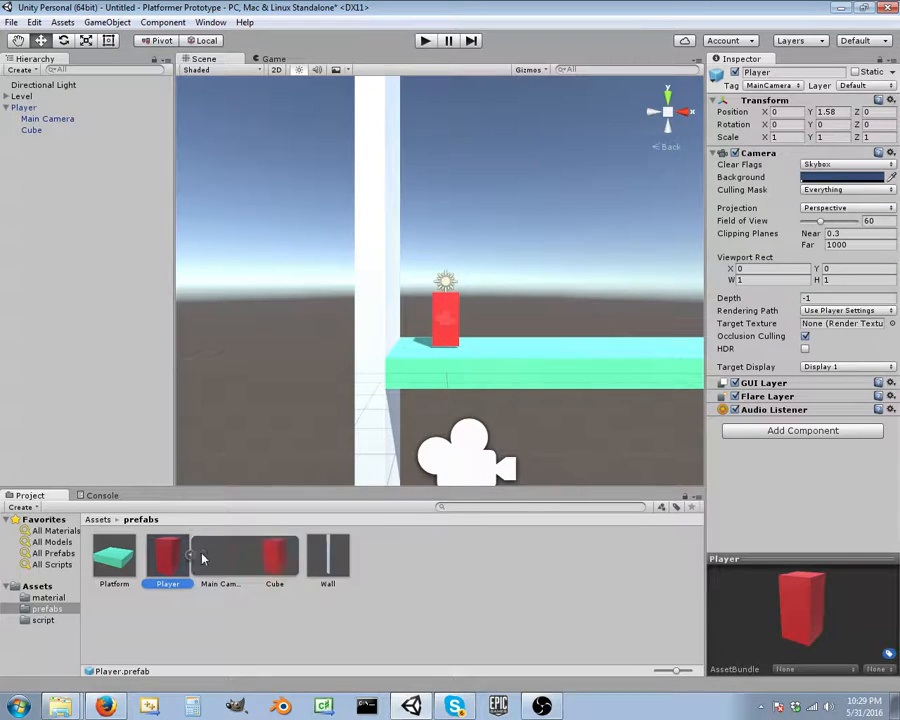
pyautogui.click(222, 565)
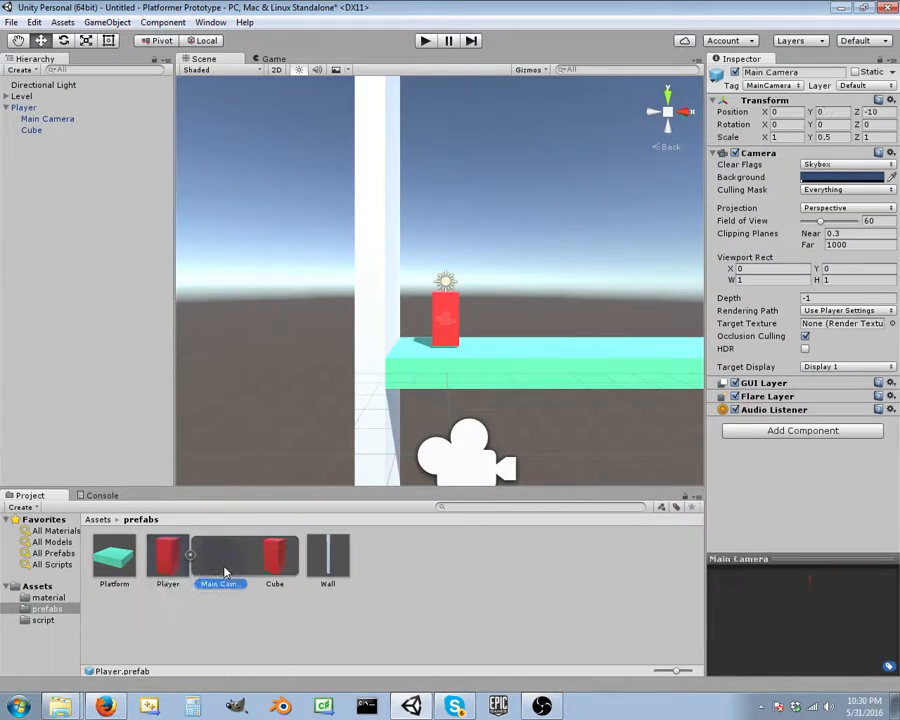
pyautogui.click(838, 137)
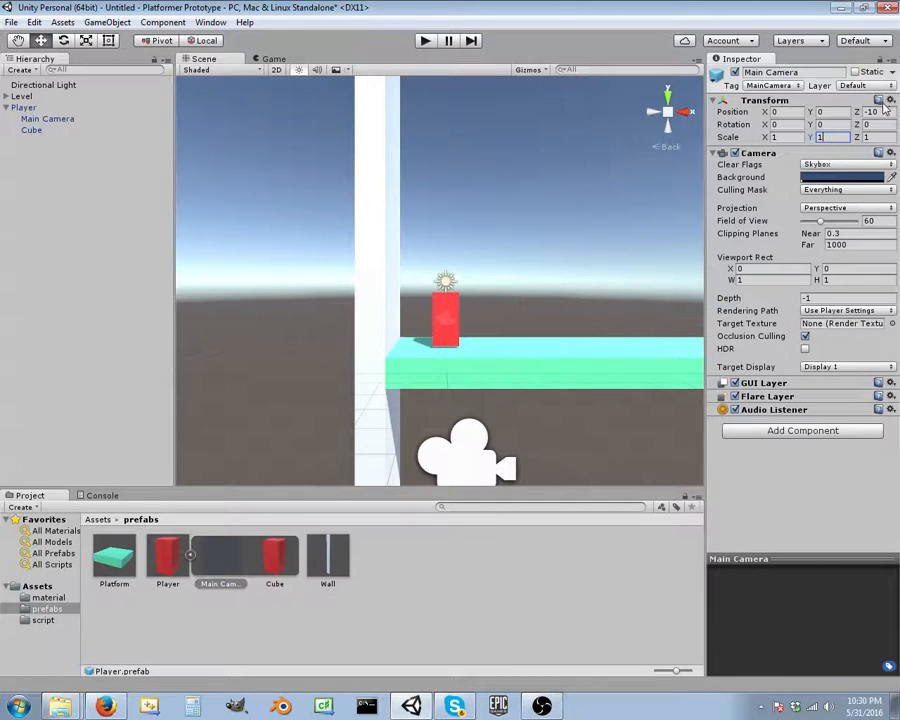
pyautogui.click(876, 112)
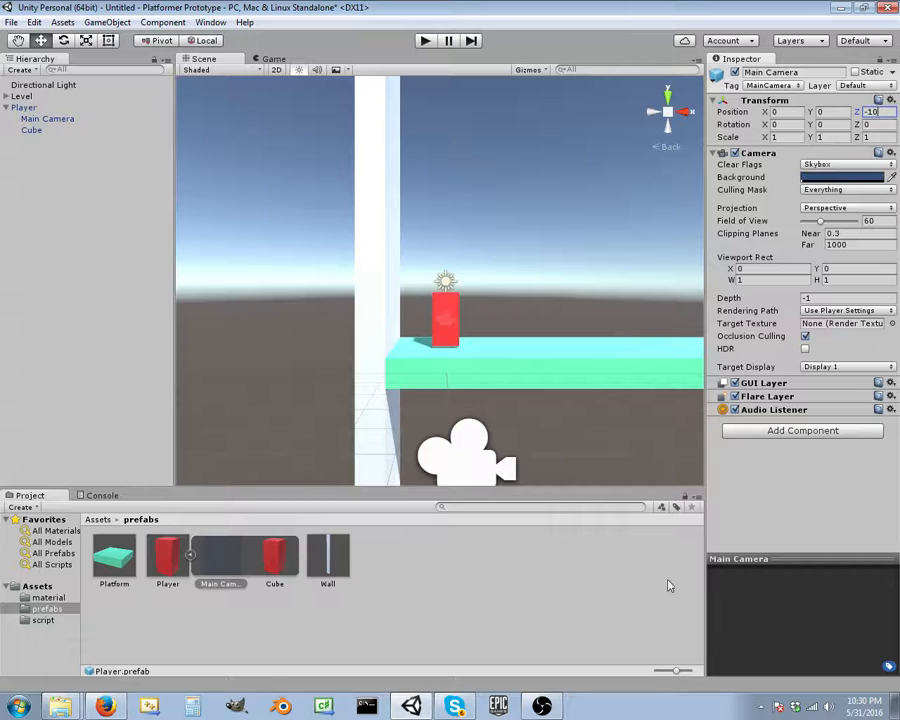
pyautogui.click(340, 619)
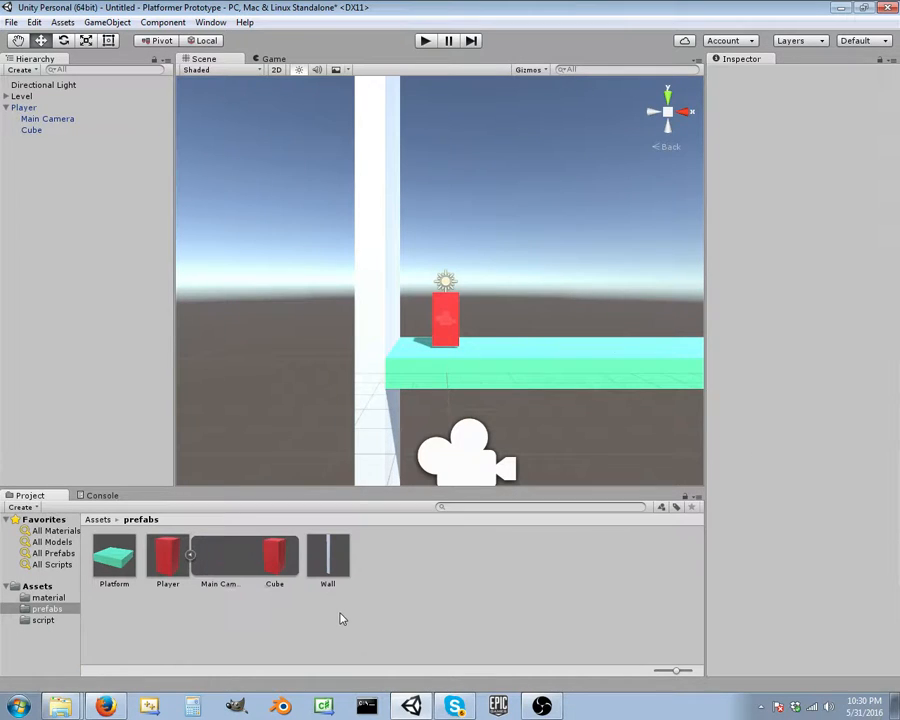
pyautogui.click(273, 59)
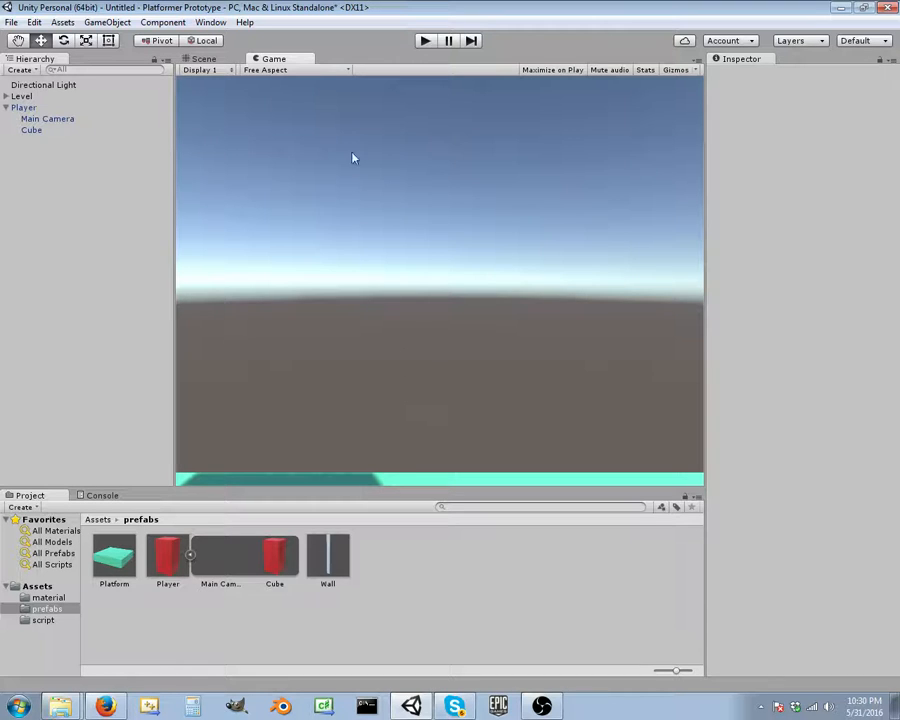
pyautogui.click(203, 59)
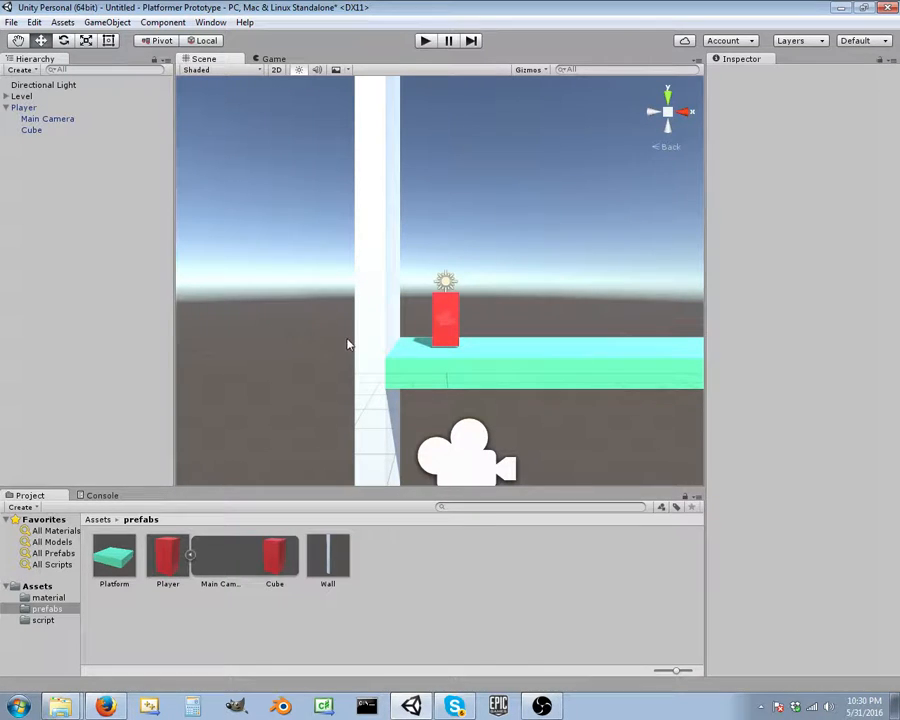
# Try a positive Z position for the Main Camera under Player, and put it back to -10.
pyautogui.click(27, 119)
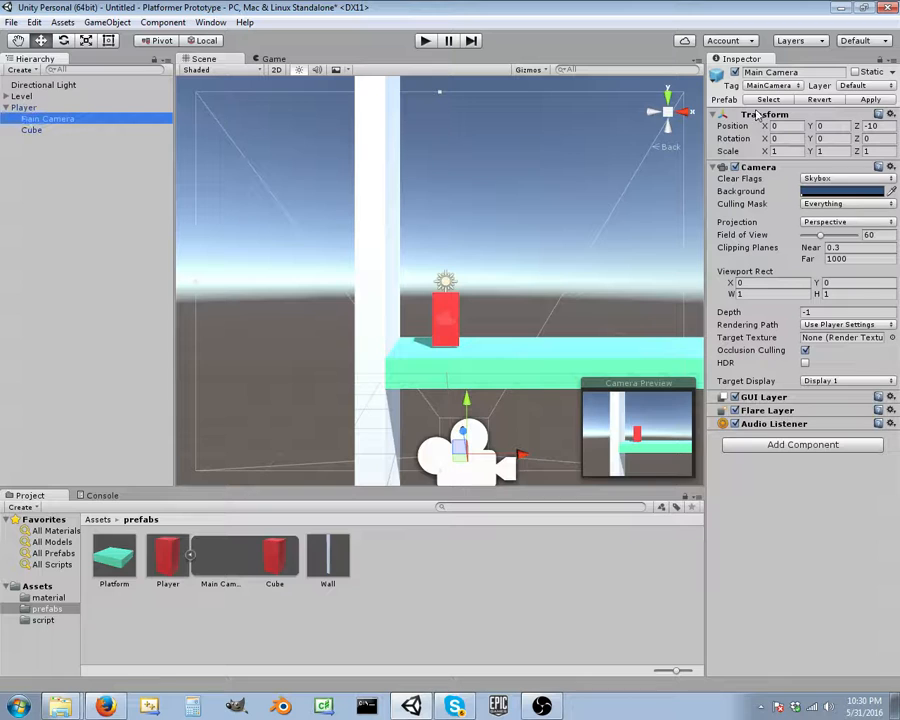
pyautogui.click(878, 126)
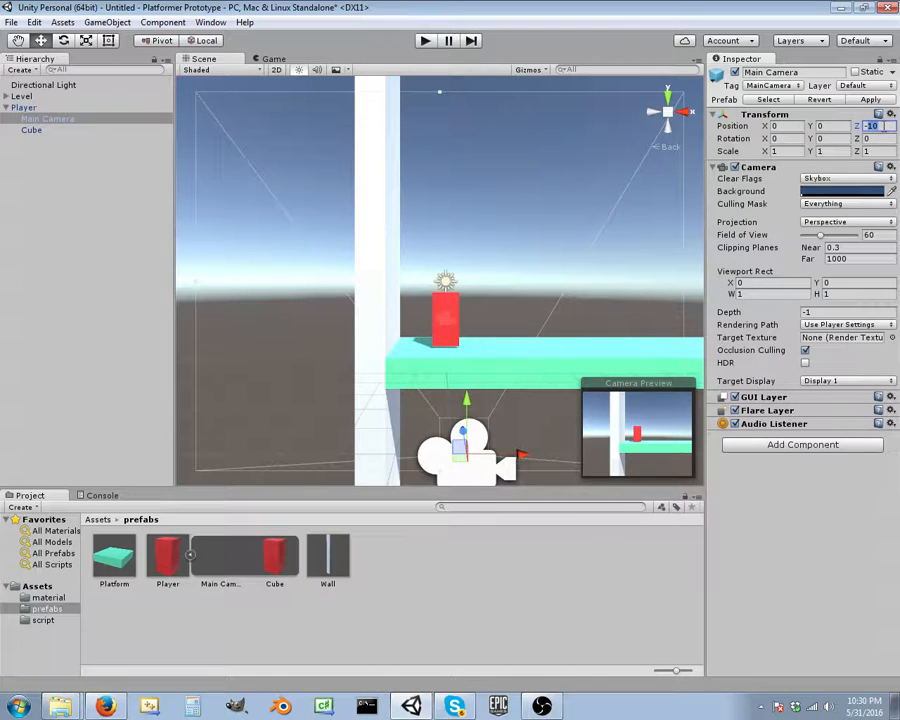
pyautogui.press('BackSpace')
pyautogui.write('10')
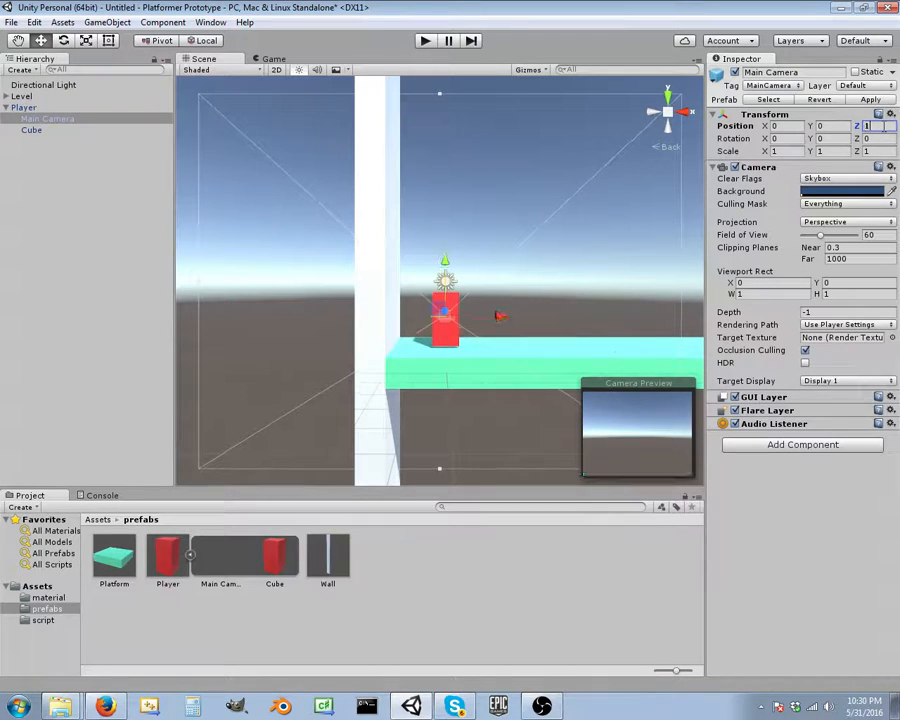
pyautogui.press('BackSpace')
pyautogui.press('BackSpace')
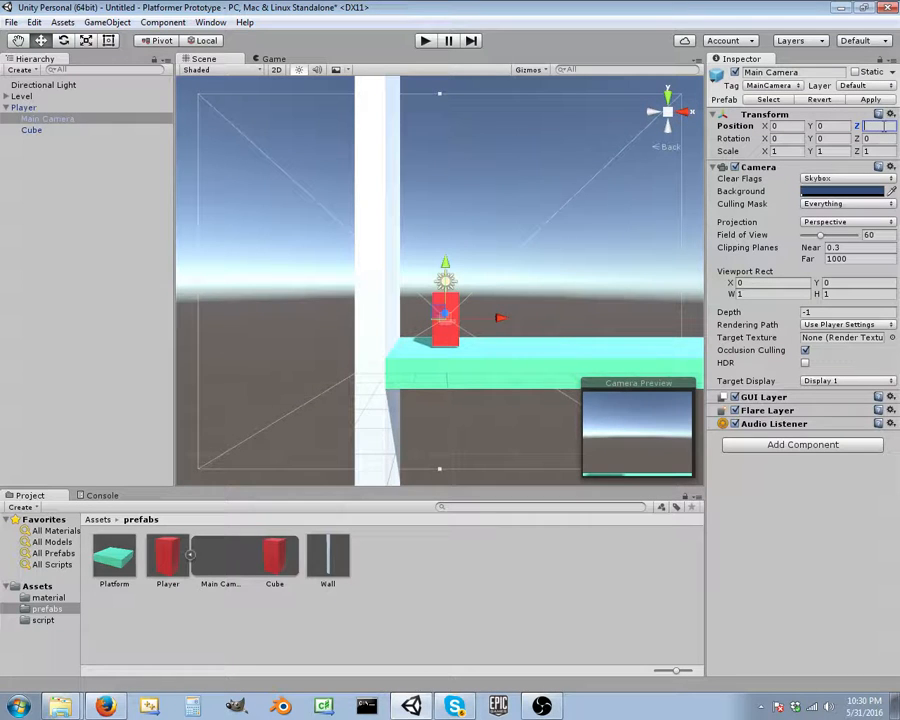
pyautogui.write('-10')
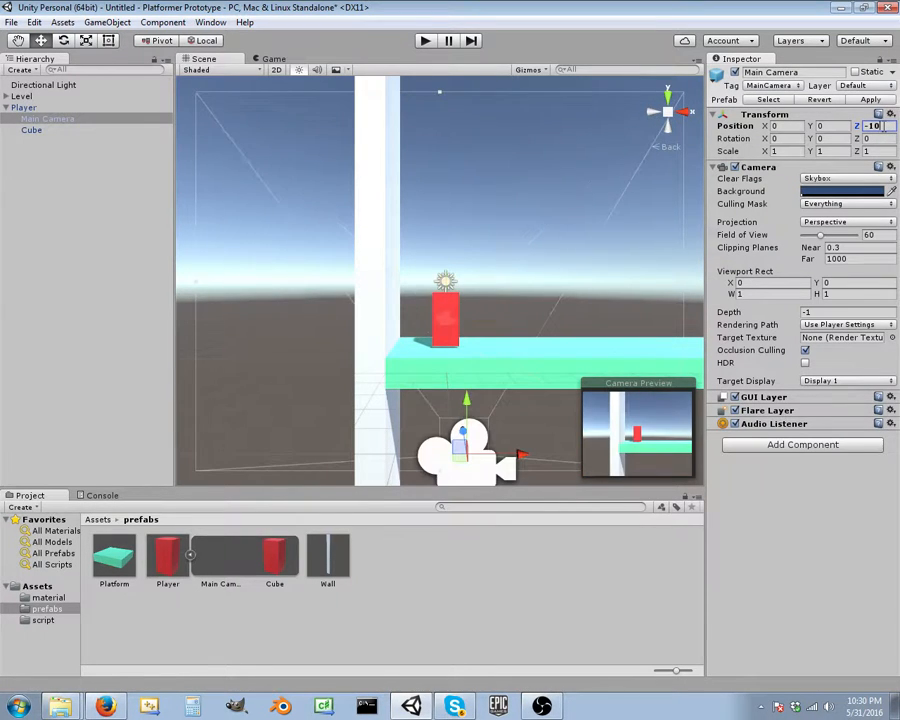
pyautogui.scroll(3, 589, 259)
pyautogui.scroll(-5, 589, 258)
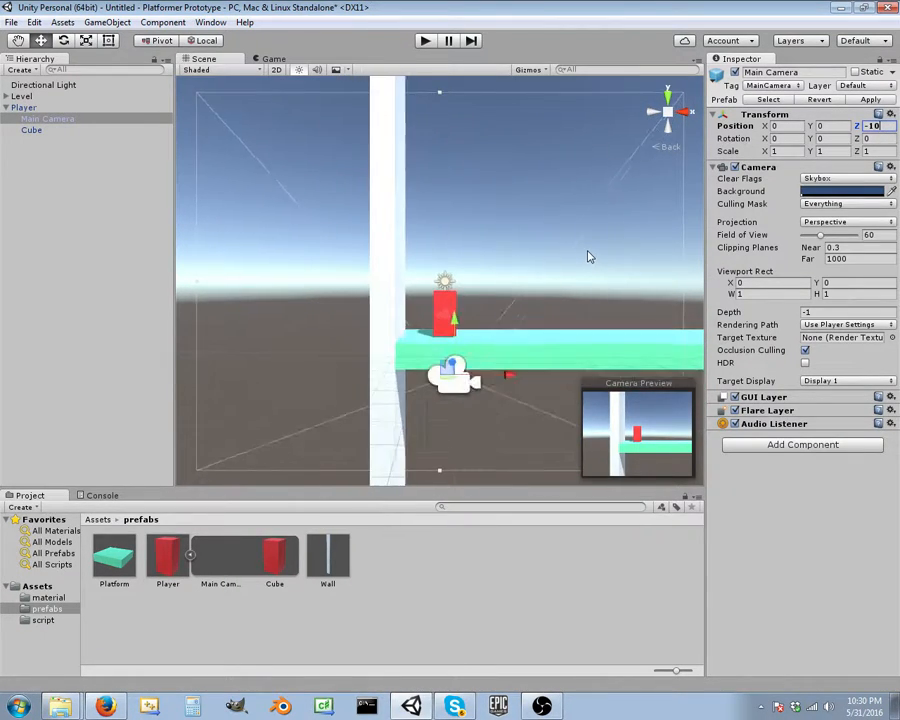
# Examine the Main Camera inside the Player prefab and check the framing in the Game view.
pyautogui.click(196, 560)
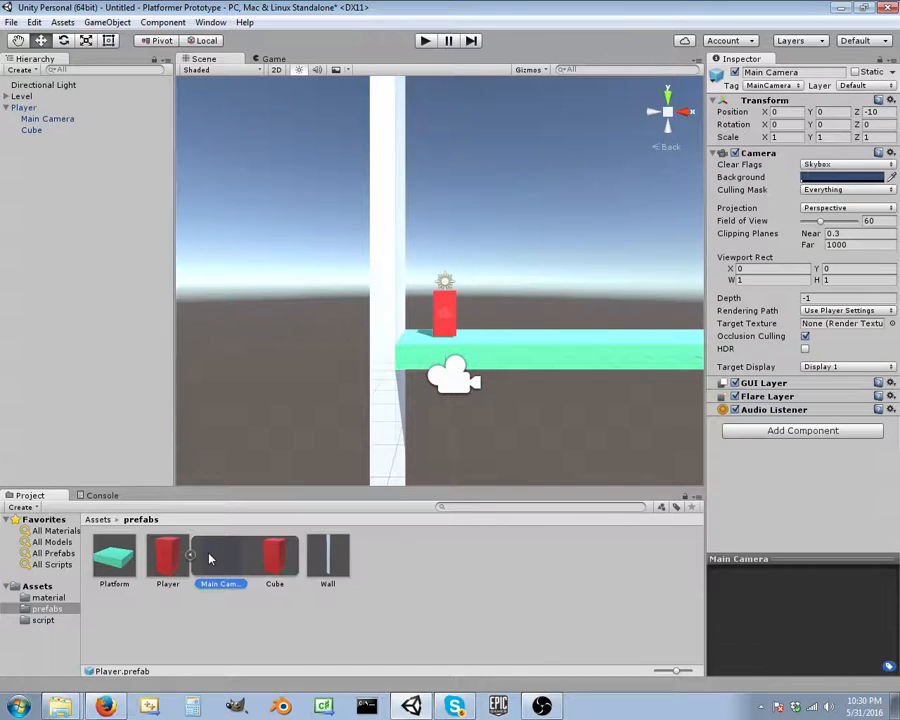
pyautogui.click(192, 557)
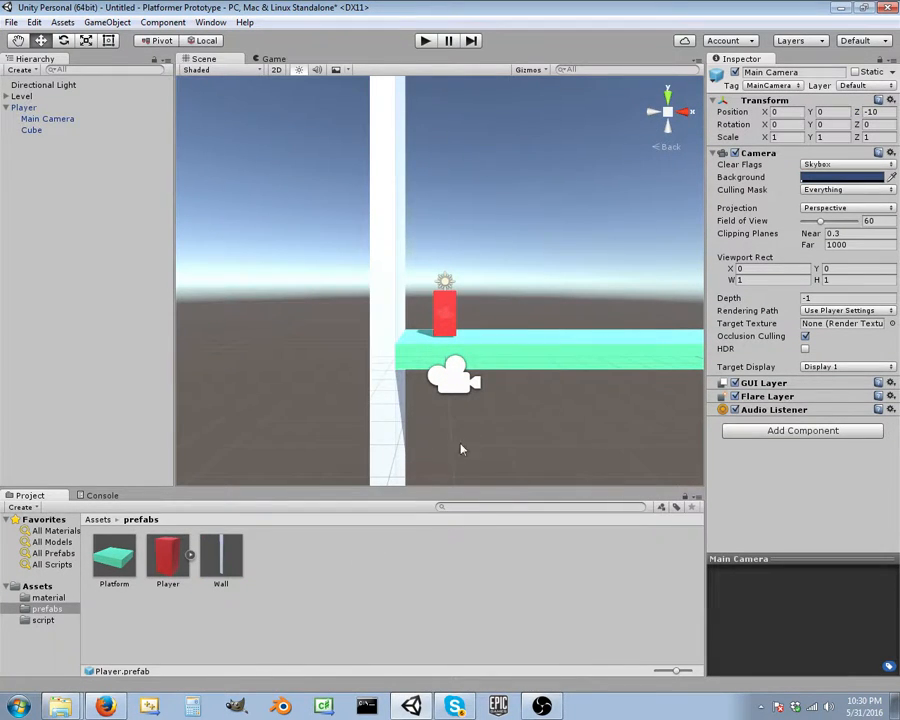
pyautogui.scroll(2, 580, 418)
pyautogui.click(270, 59)
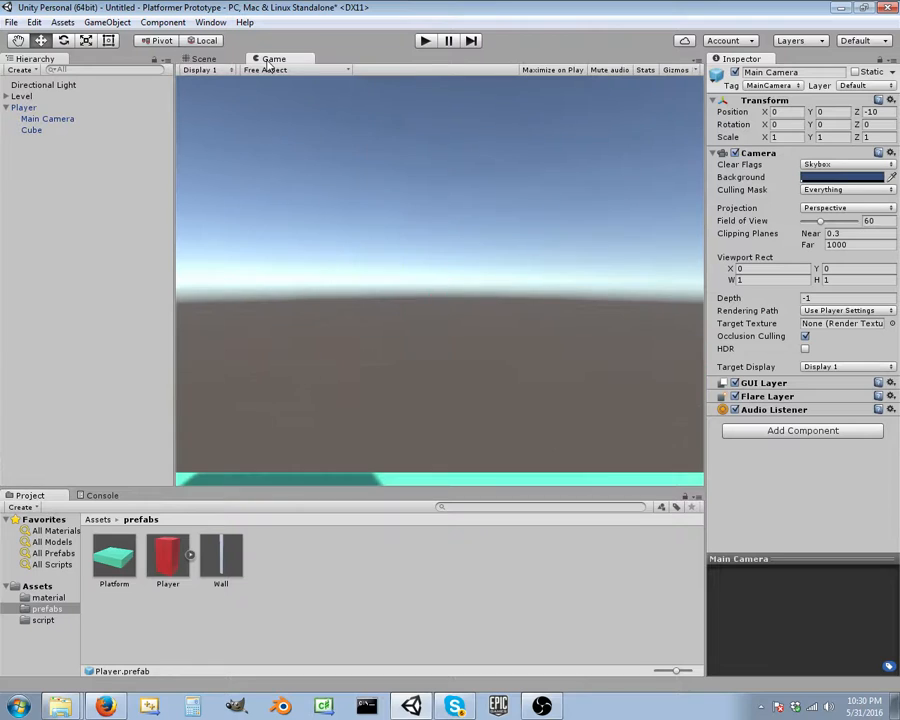
pyautogui.click(204, 59)
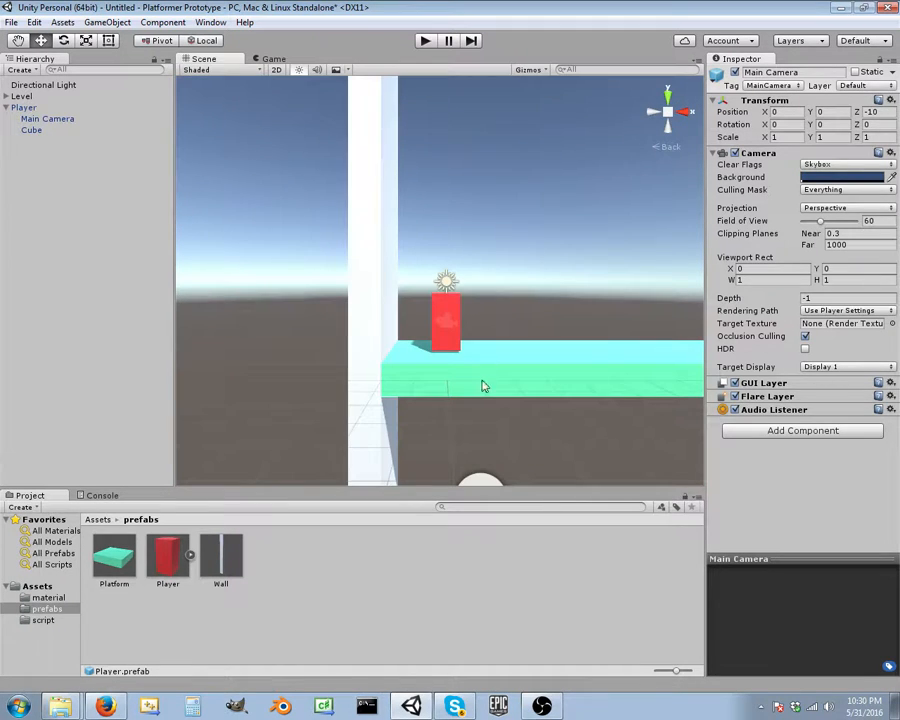
# Select the Main Camera under Player and test the scene briefly in play mode.
pyautogui.click(30, 119)
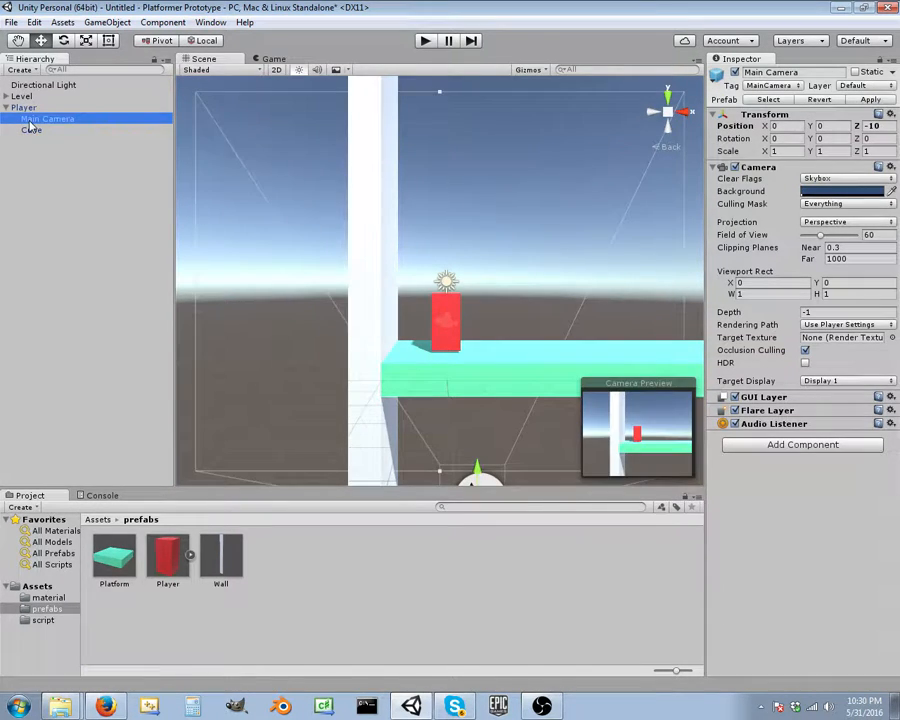
pyautogui.click(874, 126)
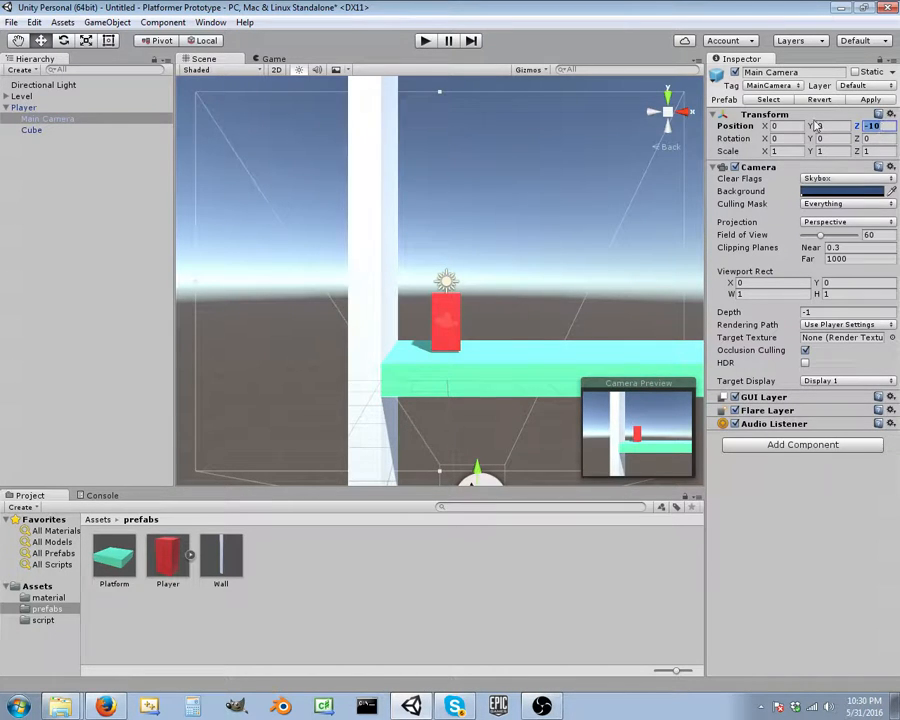
pyautogui.click(425, 41)
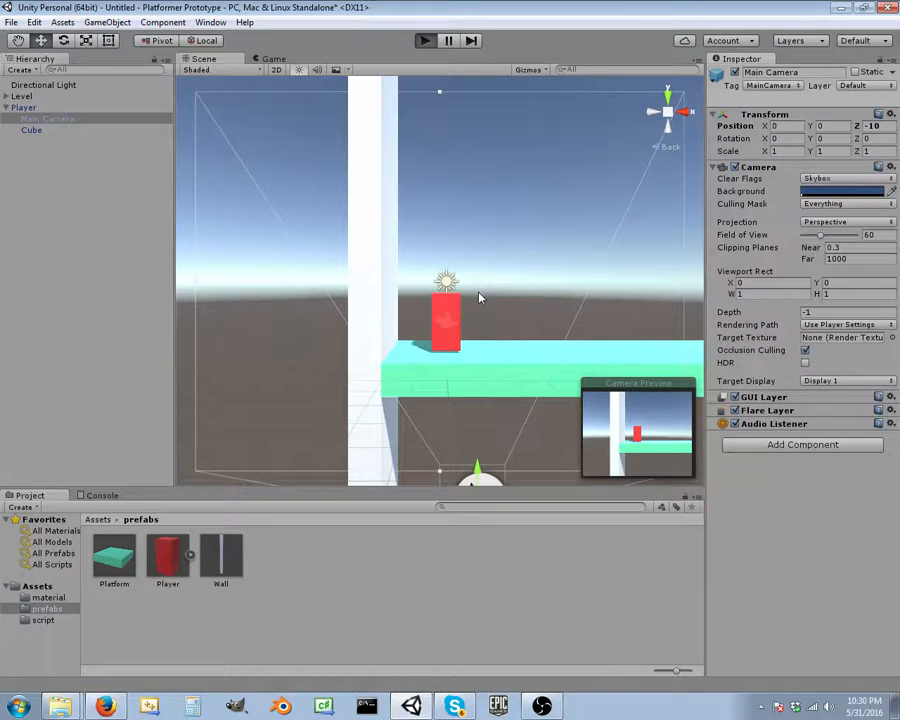
pyautogui.click(424, 41)
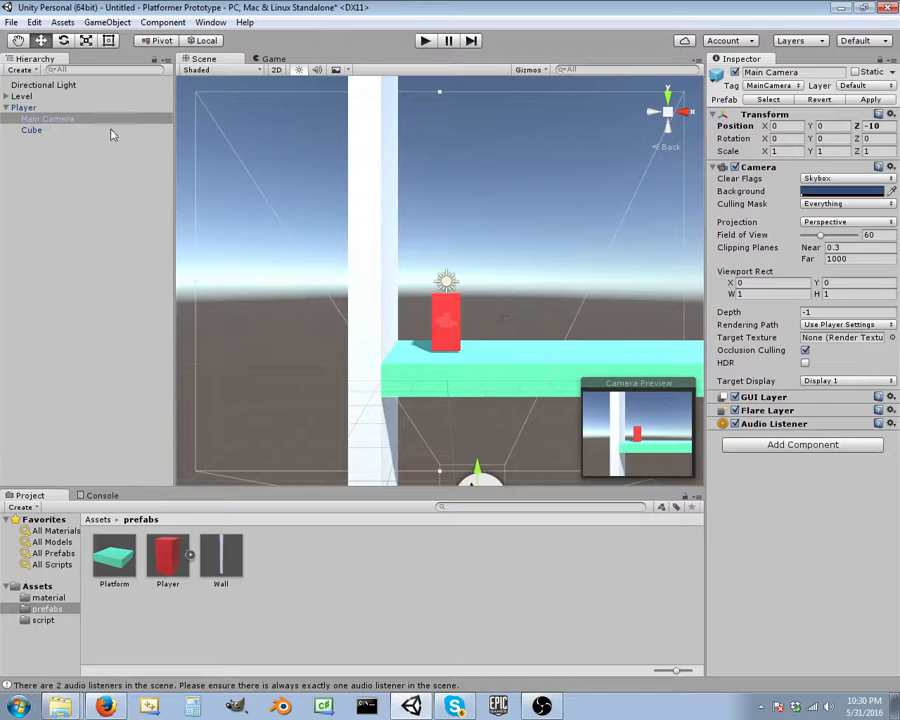
# Compare the camera settings of the Player object and its Main Camera child, viewing the player up close in the scene.
pyautogui.click(20, 96)
pyautogui.click(24, 107)
pyautogui.click(32, 120)
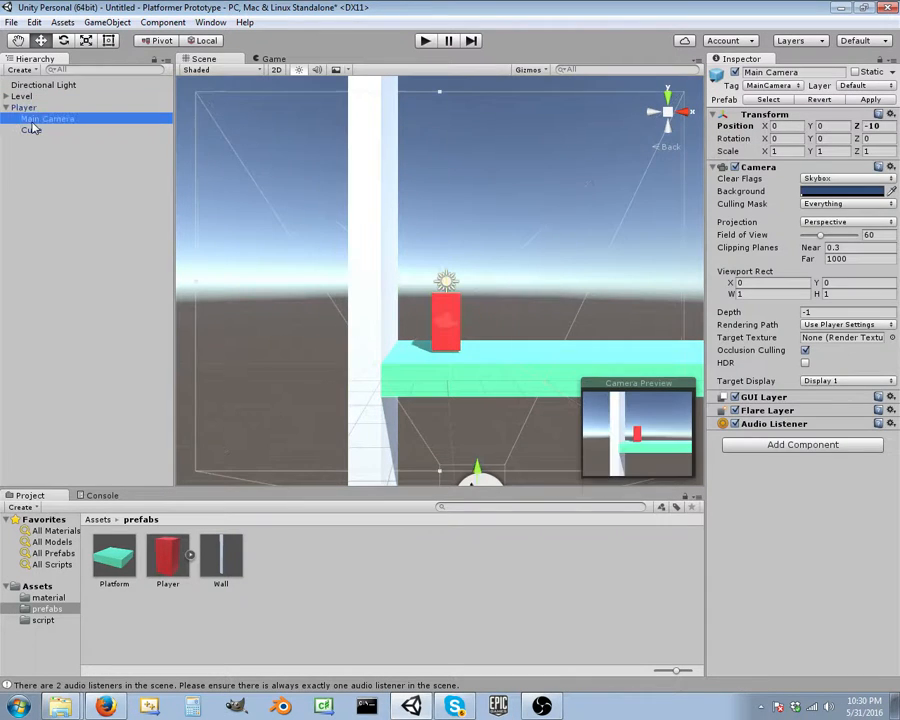
pyautogui.click(30, 108)
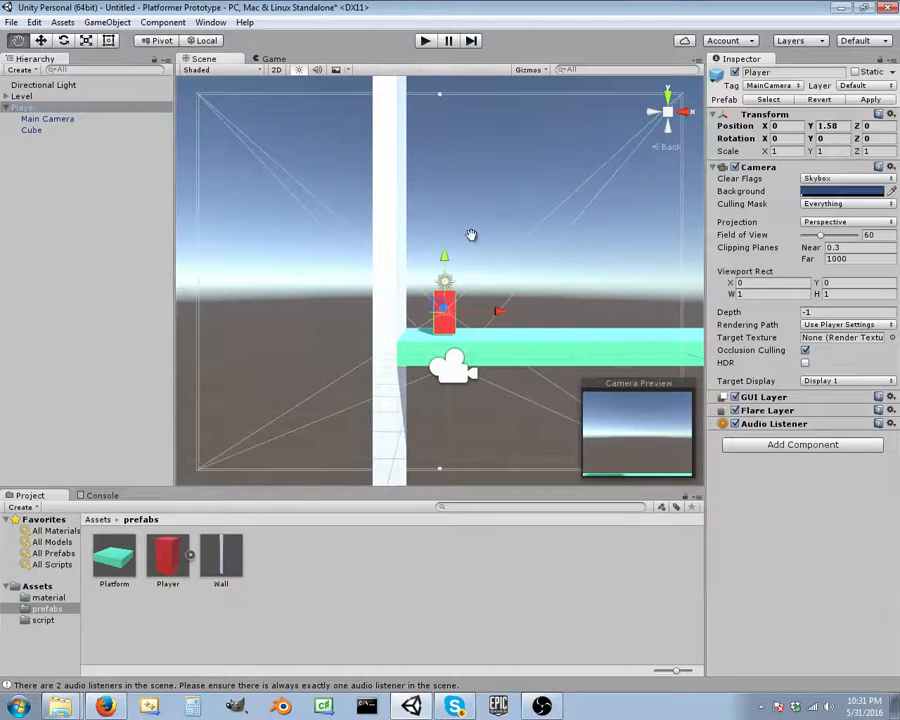
pyautogui.moveTo(470, 234); pyautogui.dragTo(417, 239, button='middle')
pyautogui.moveTo(431, 348); pyautogui.dragTo(446, 168, button='middle')
pyautogui.scroll(6, 431, 312)
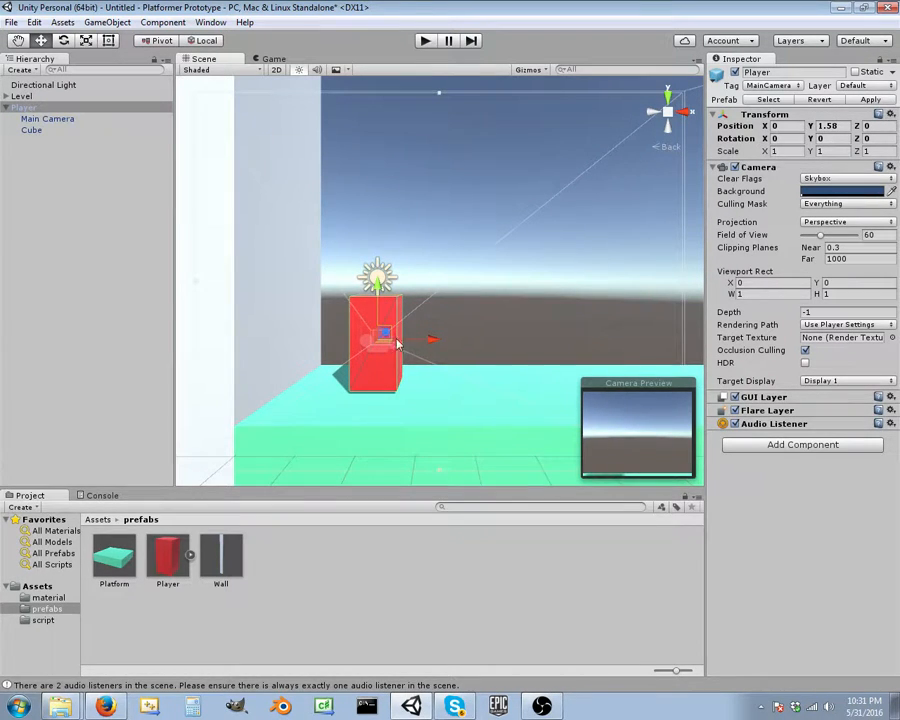
pyautogui.moveTo(431, 340)
pyautogui.mouseDown()
pyautogui.moveTo(510, 338)
pyautogui.moveTo(376, 341)
pyautogui.moveTo(427, 343)
pyautogui.mouseUp()
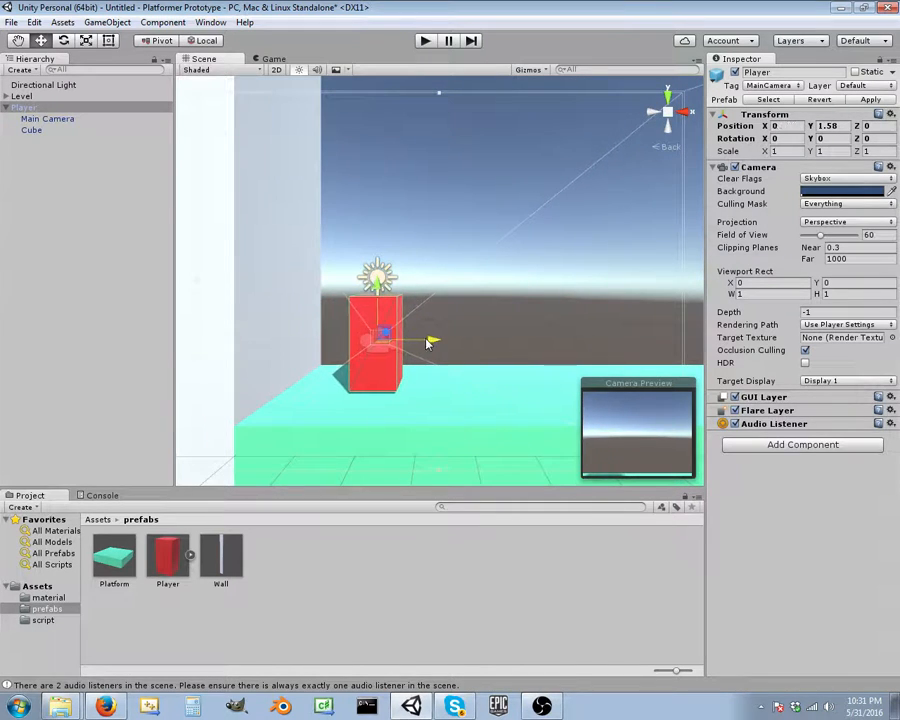
# Try to delete the Main Camera from the Player prefab asset.
pyautogui.click(190, 555)
pyautogui.click(222, 573)
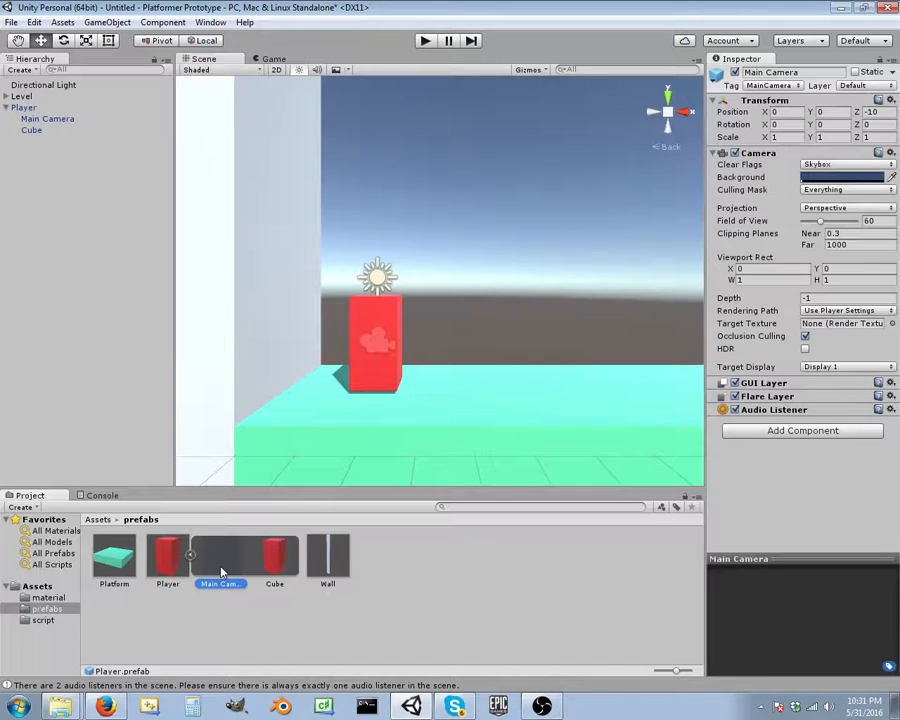
pyautogui.rightClick(222, 570)
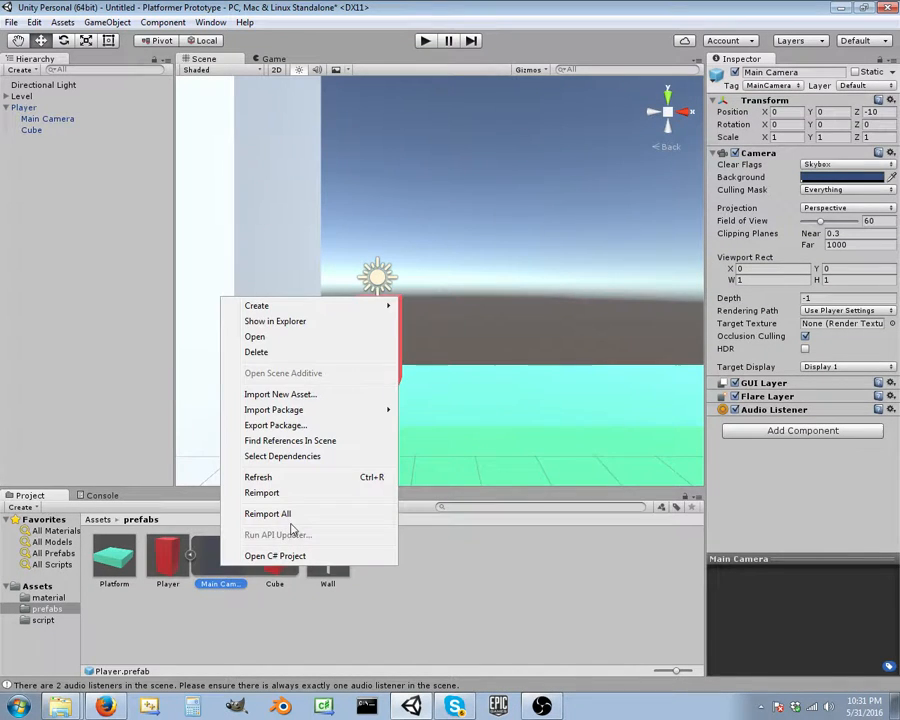
pyautogui.click(298, 352)
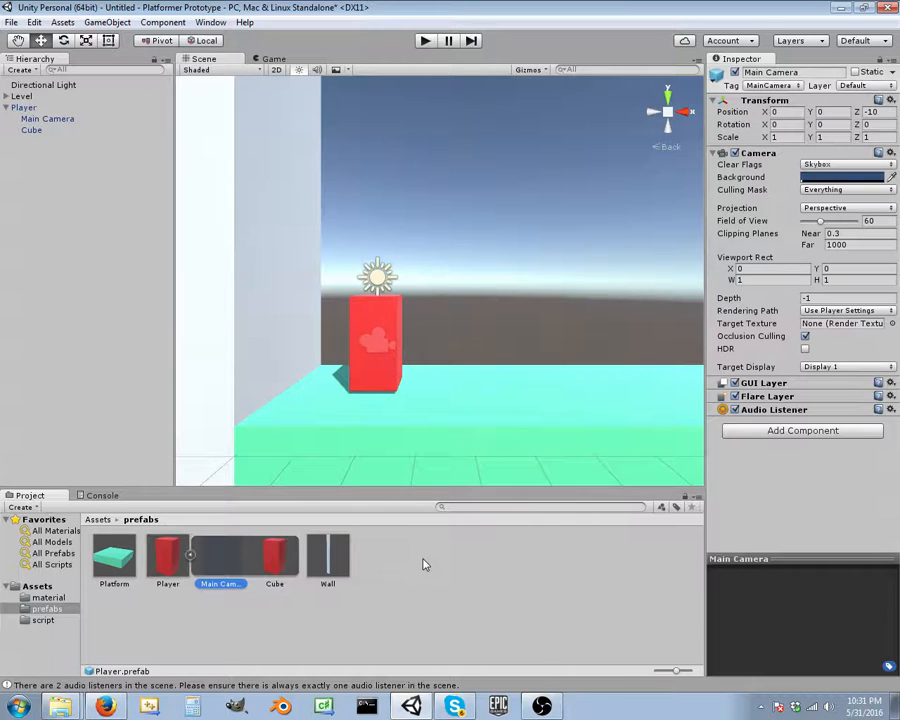
pyautogui.click(191, 557)
pyautogui.click(191, 557)
# Try to delete the Main Camera child from the Player object in the scene.
pyautogui.click(40, 119)
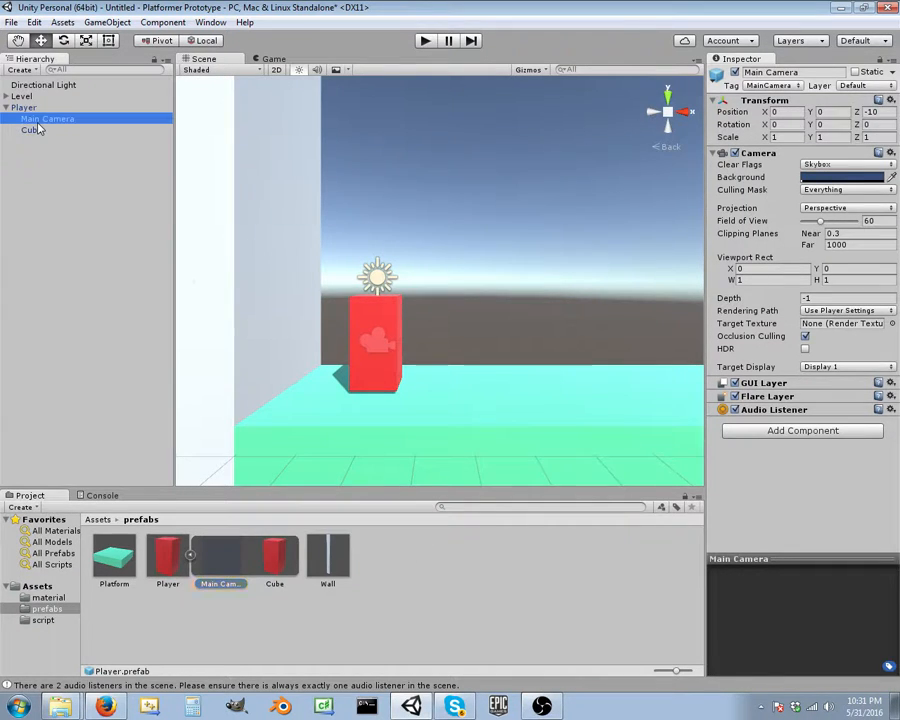
pyautogui.rightClick(28, 119)
pyautogui.click(85, 200)
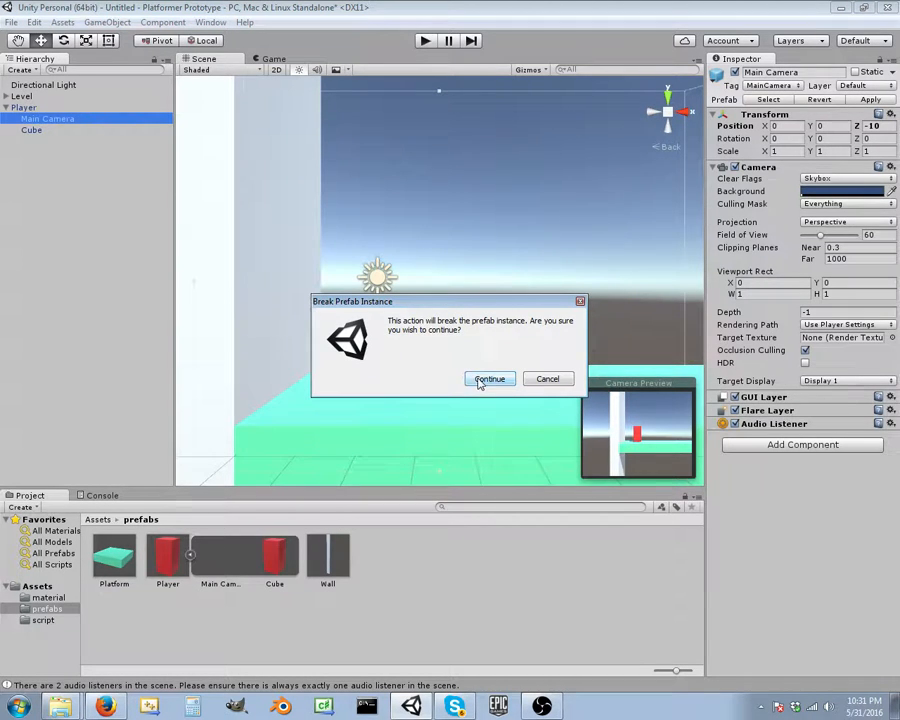
pyautogui.click(547, 379)
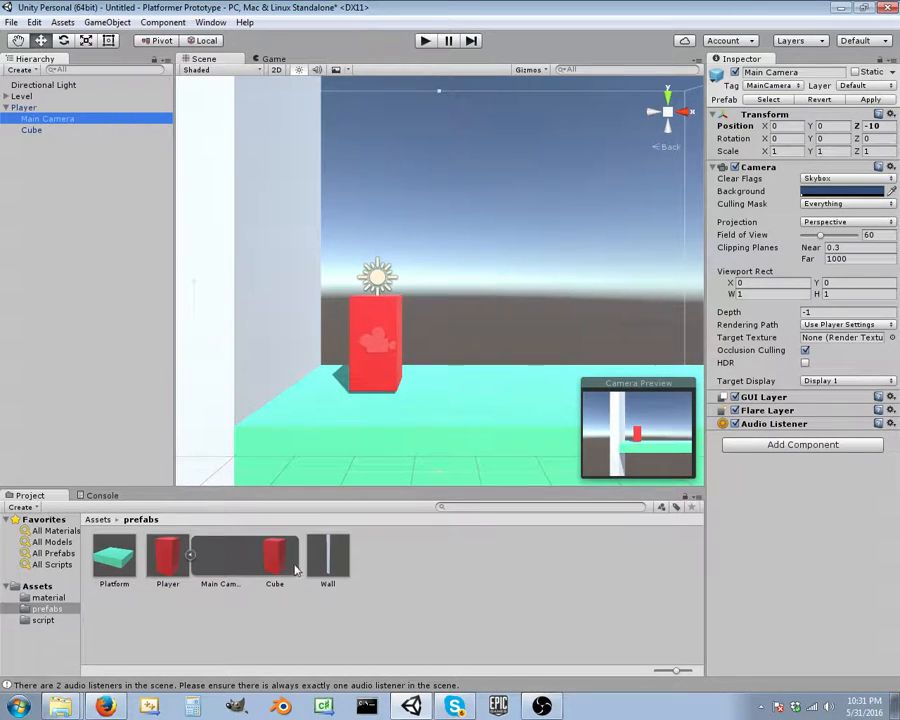
pyautogui.click(221, 572)
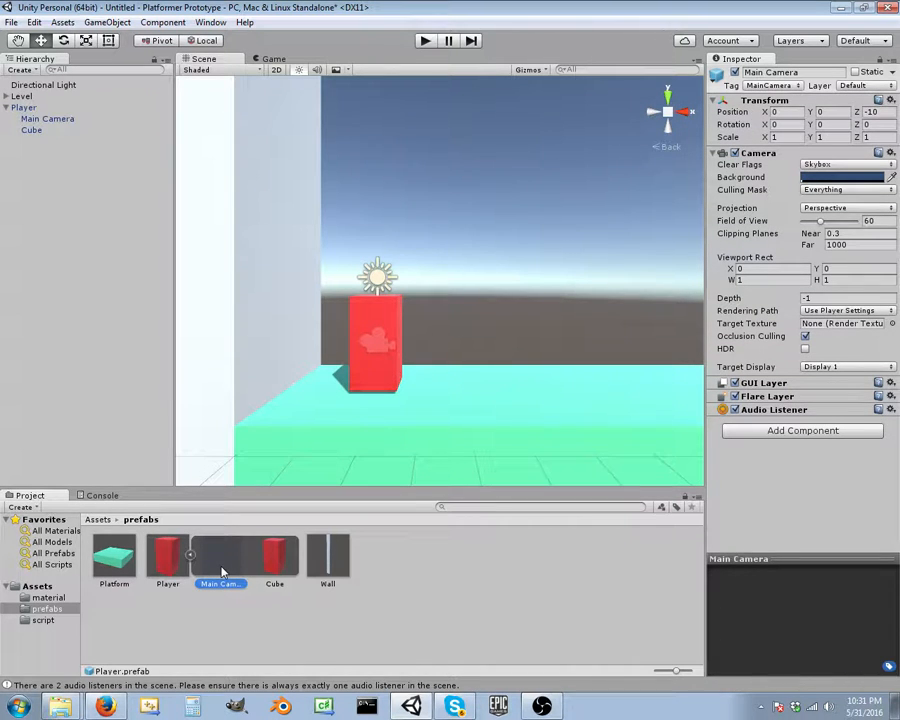
pyautogui.rightClick(221, 572)
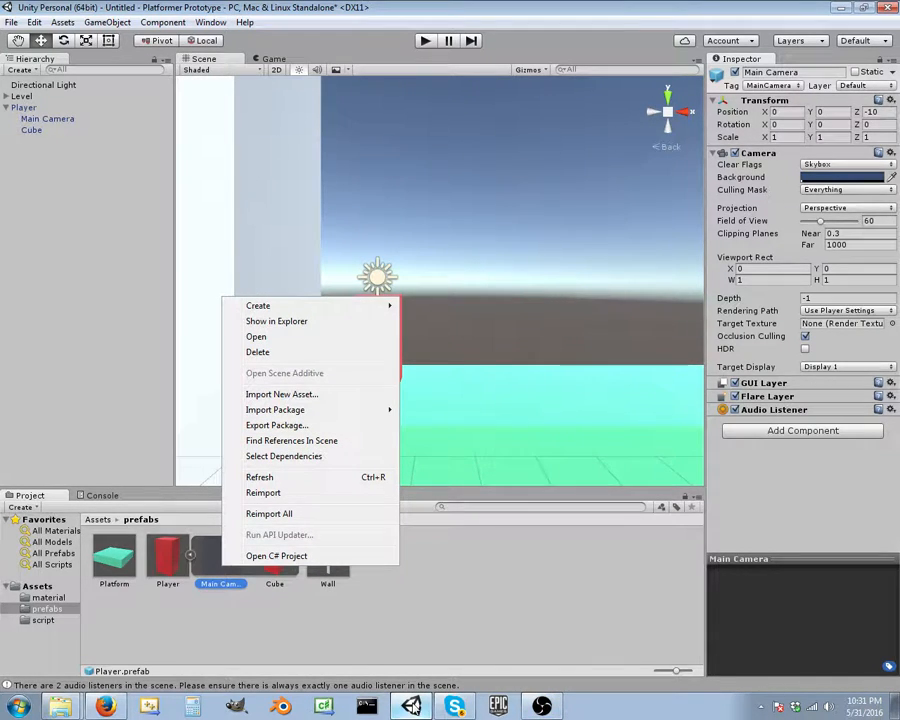
pyautogui.click(418, 649)
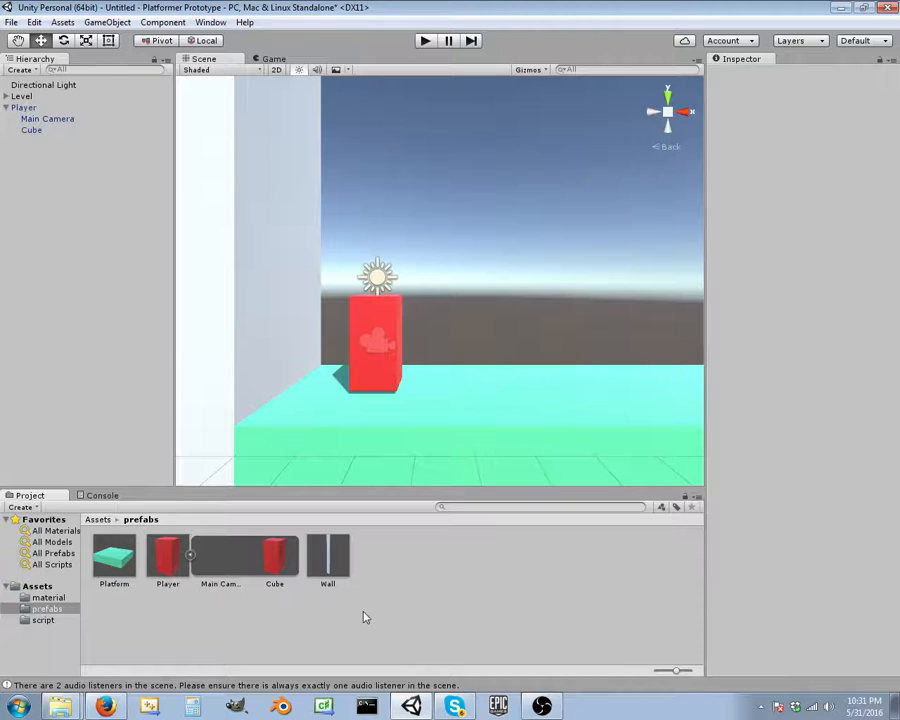
# Raise the Player object in the scene to a Y position of about 2.78.
pyautogui.click(387, 357)
pyautogui.moveTo(380, 287); pyautogui.dragTo(393, 235)
pyautogui.scroll(-4, 495, 280)
pyautogui.moveTo(520, 268); pyautogui.dragTo(510, 338, button='middle')
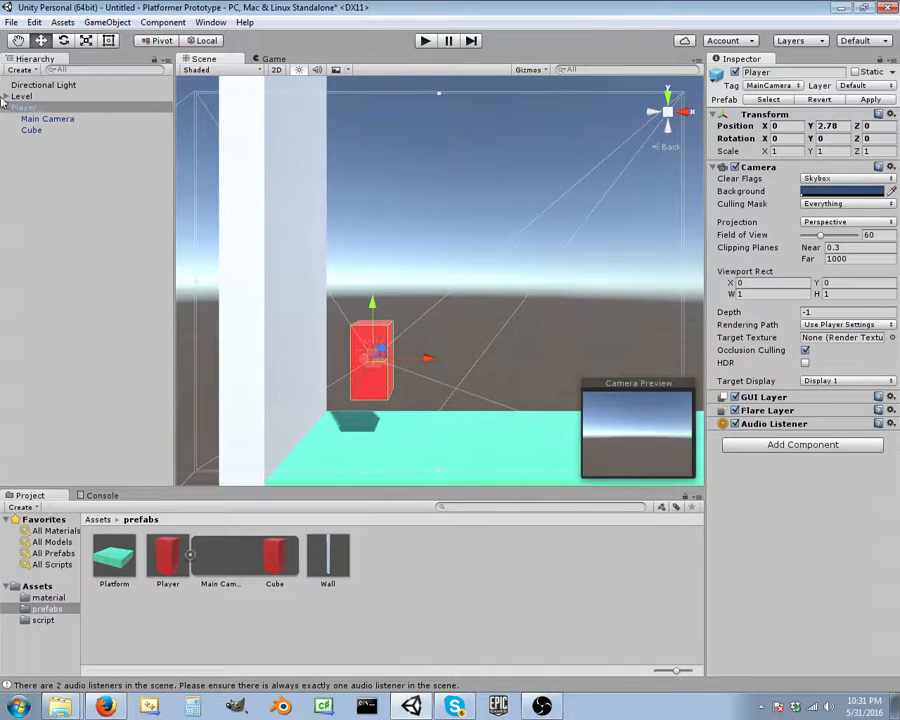
# Delete the Player prefab from the prefabs folder and the Player object from the scene.
pyautogui.moveTo(3, 100); pyautogui.dragTo(170, 575)
pyautogui.rightClick(170, 572)
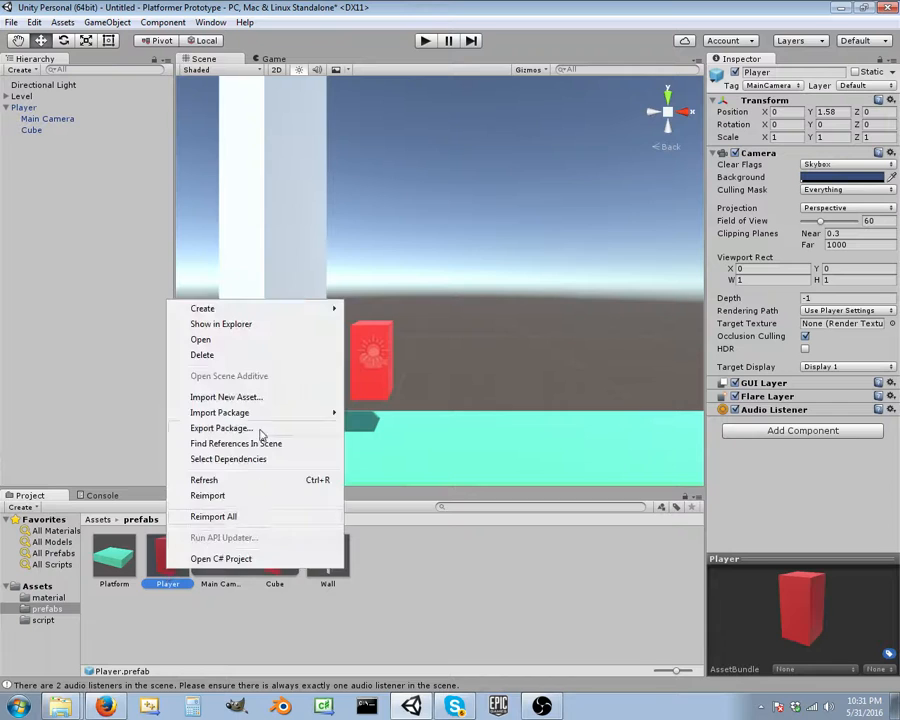
pyautogui.click(241, 355)
pyautogui.click(489, 379)
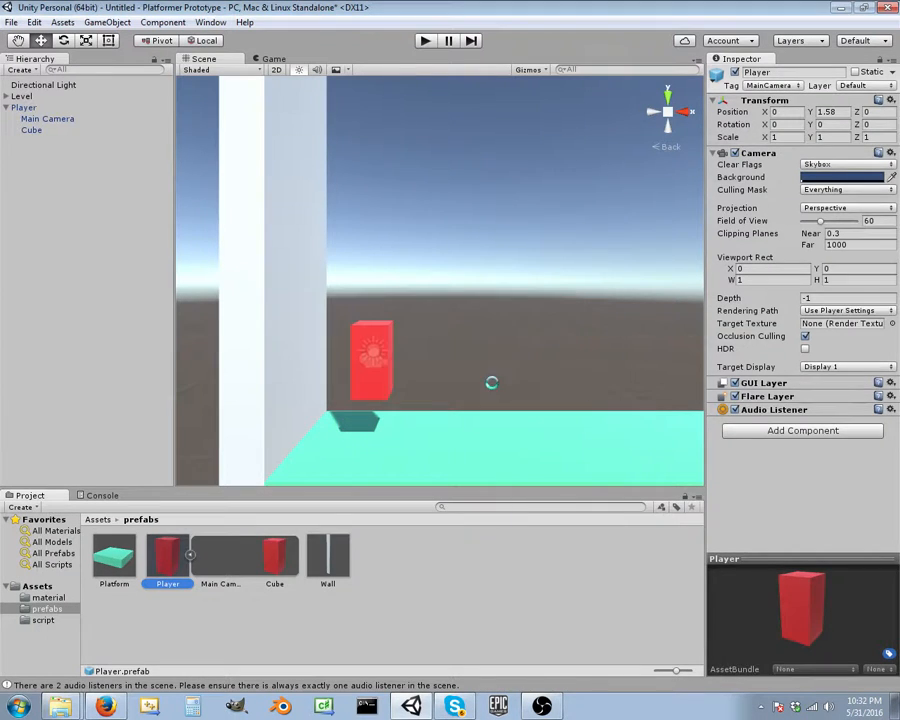
pyautogui.rightClick(23, 109)
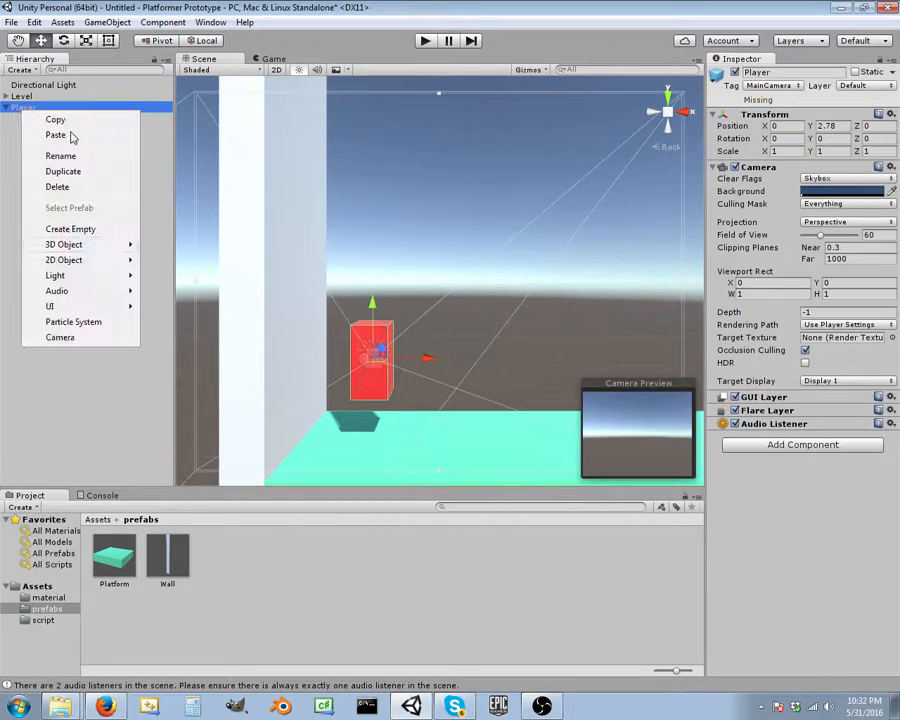
pyautogui.click(80, 187)
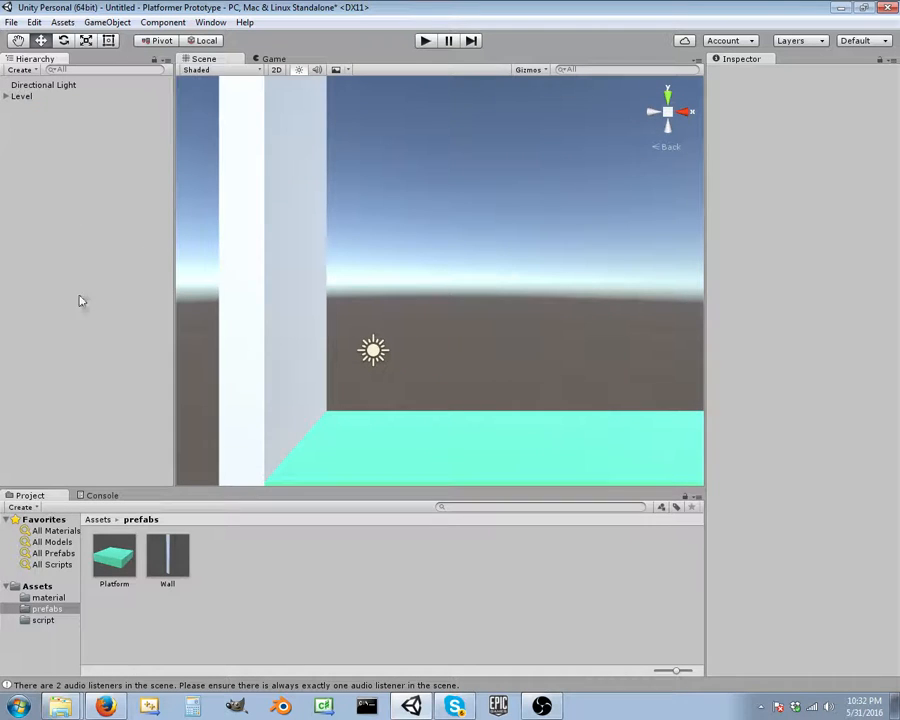
# Add a new Camera to the scene and set its X and Y position to 0.
pyautogui.scroll(-5, 386, 335)
pyautogui.scroll(2, 386, 335)
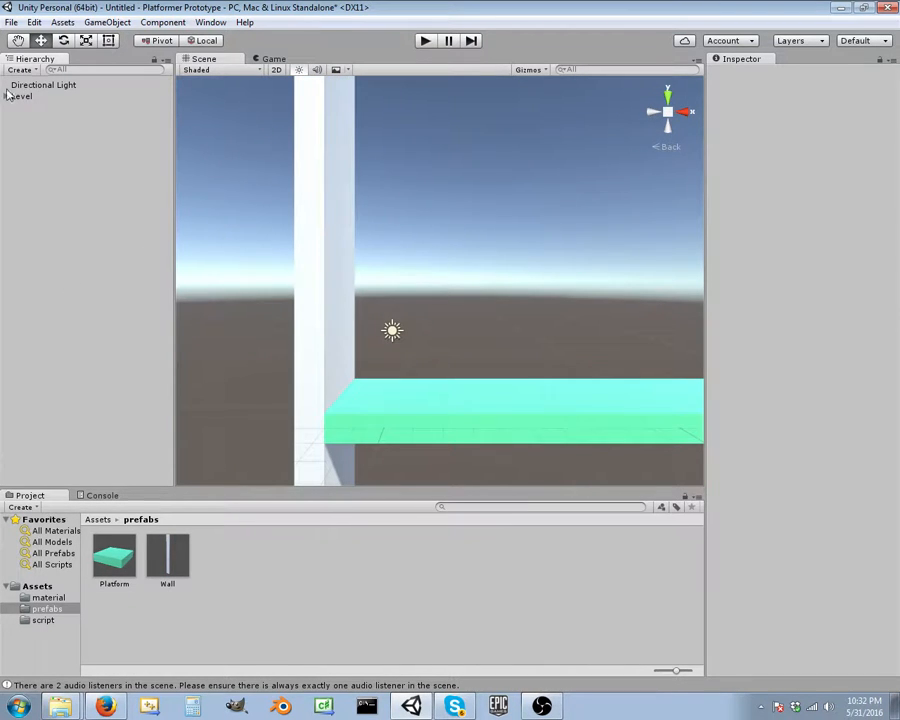
pyautogui.rightClick(28, 124)
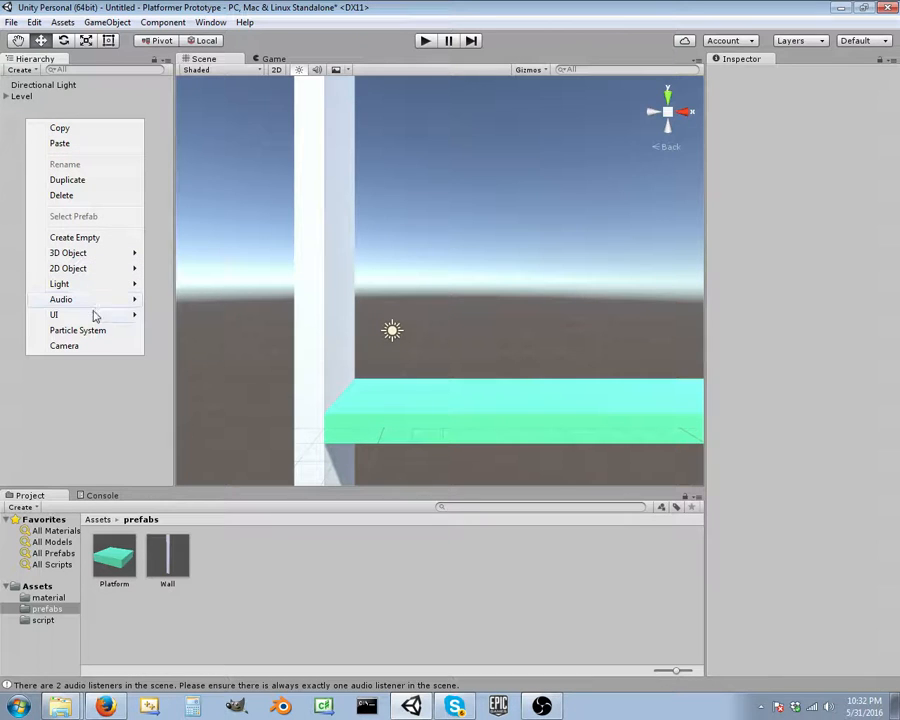
pyautogui.click(62, 345)
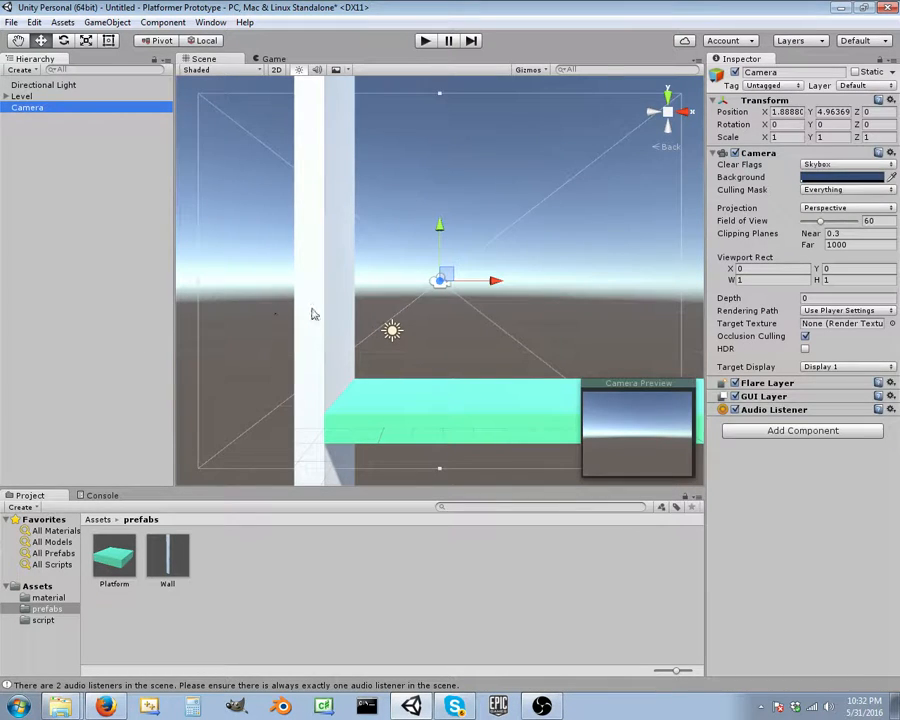
pyautogui.click(786, 111)
pyautogui.write('0')
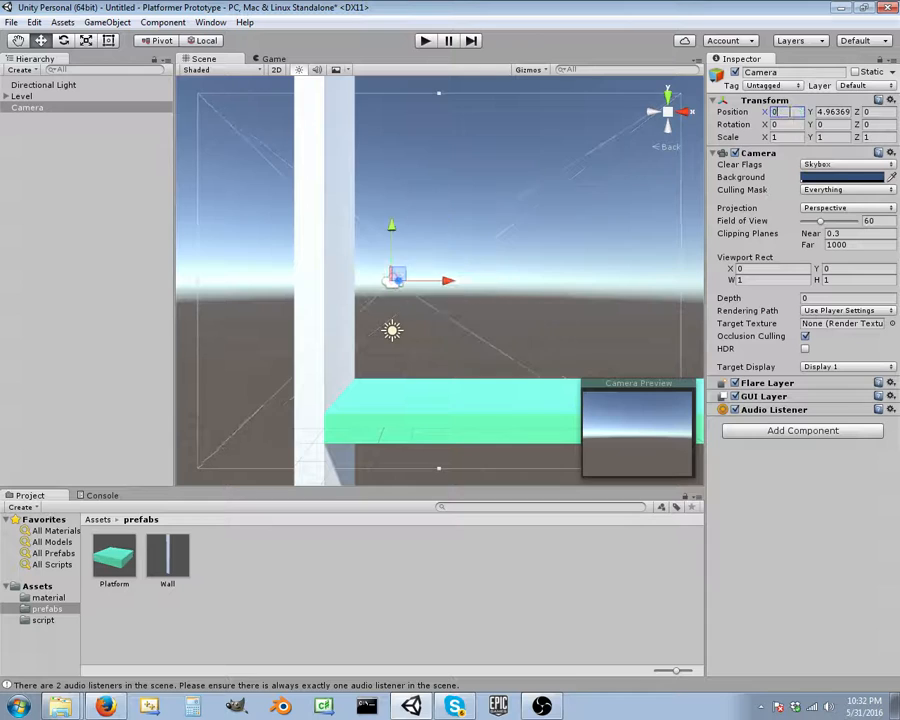
pyautogui.press('Tab')
pyautogui.write('0')
pyautogui.press('Tab')
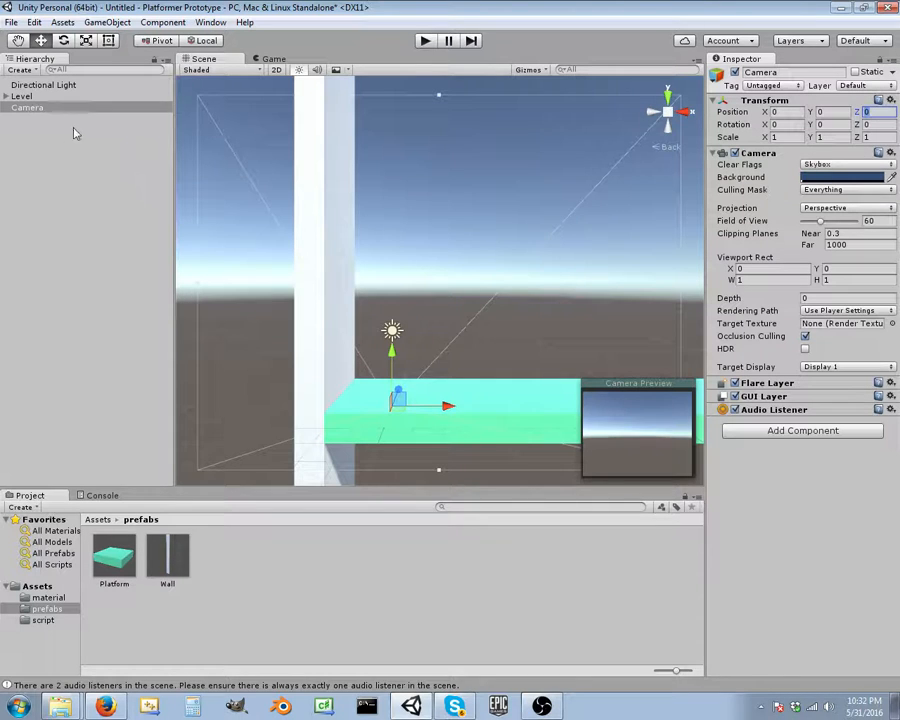
pyautogui.rightClick(33, 141)
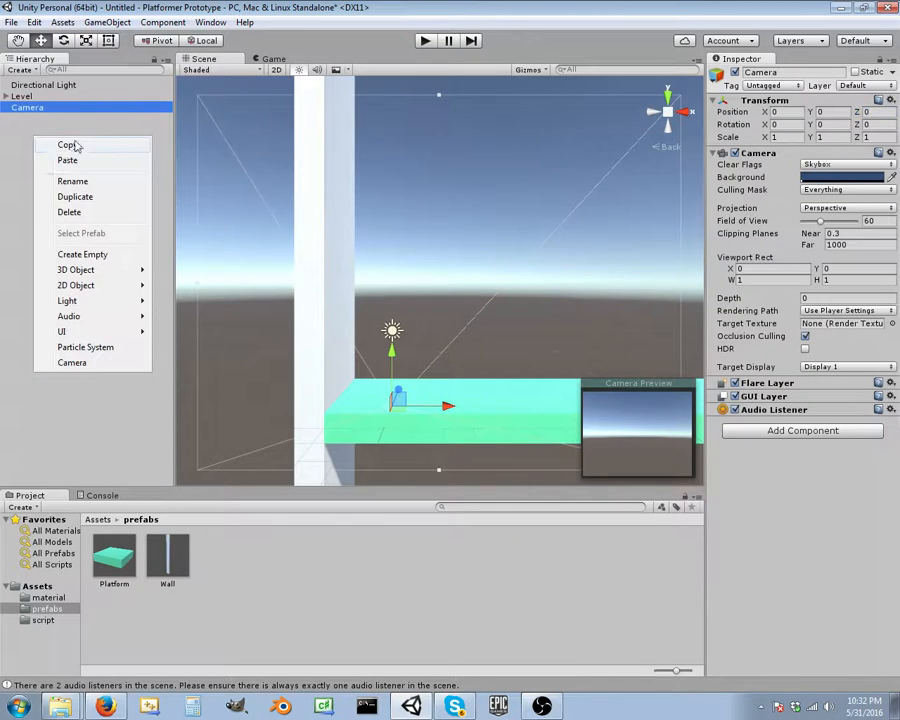
pyautogui.click(96, 254)
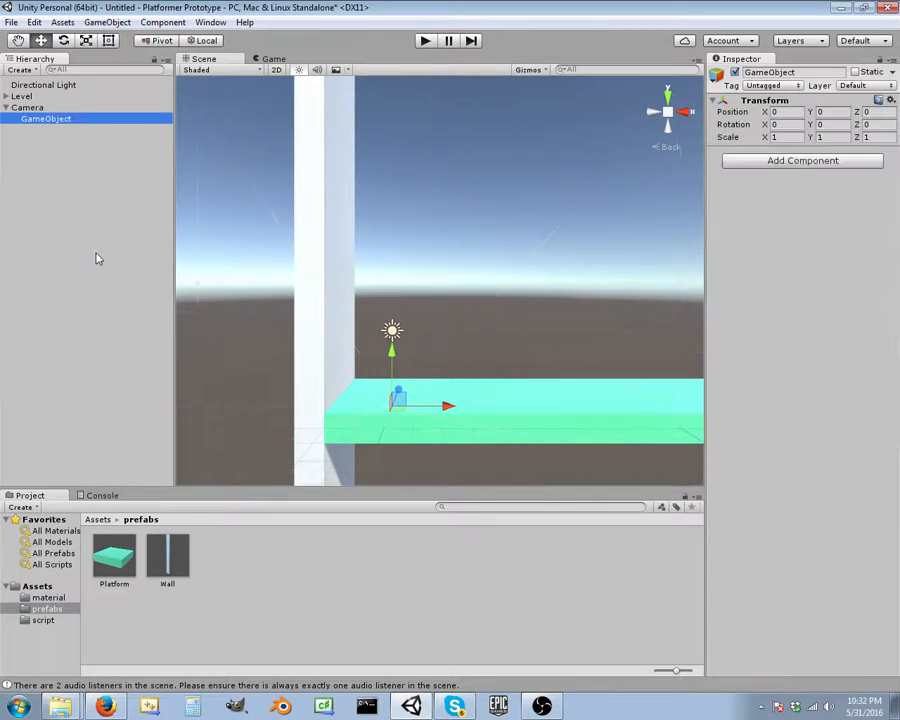
pyautogui.click(5, 135)
pyautogui.click(40, 119)
pyautogui.press('Delete')
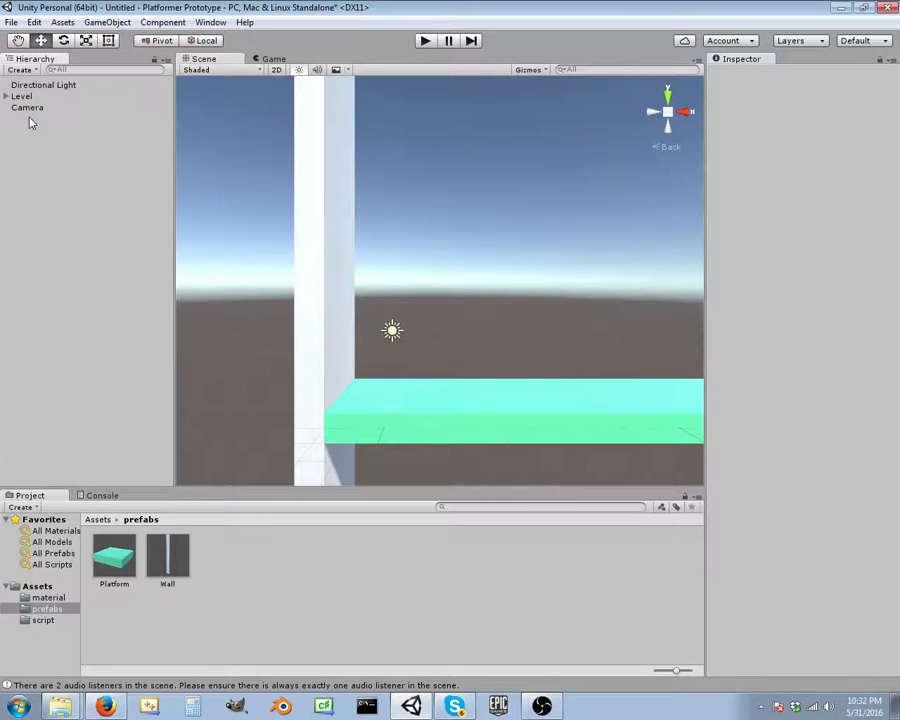
# Create an empty game object at the root of the scene, separate from the Camera.
pyautogui.rightClick(29, 148)
pyautogui.click(31, 120)
pyautogui.rightClick(30, 124)
pyautogui.click(118, 238)
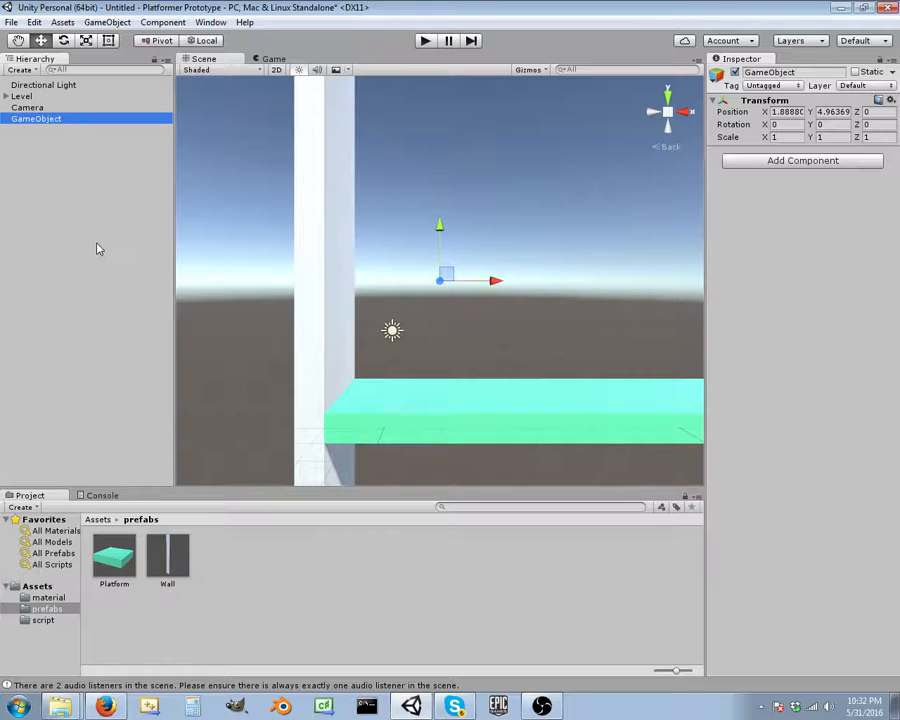
# Rename the empty GameObject in the scene as Player.
pyautogui.doubleClick(58, 122)
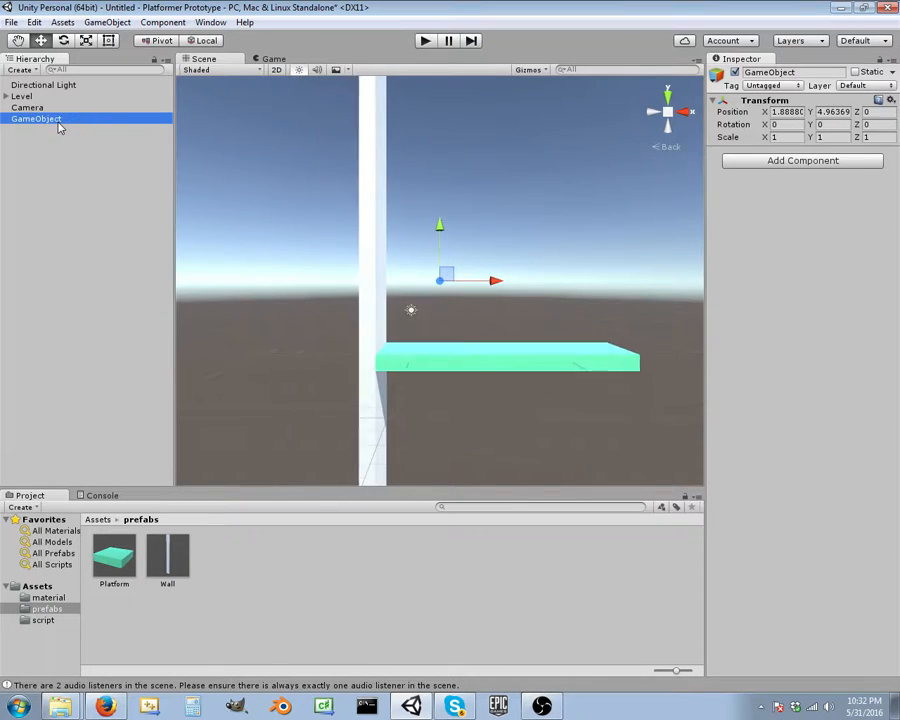
pyautogui.rightClick(60, 122)
pyautogui.click(104, 163)
pyautogui.press('BackSpace')
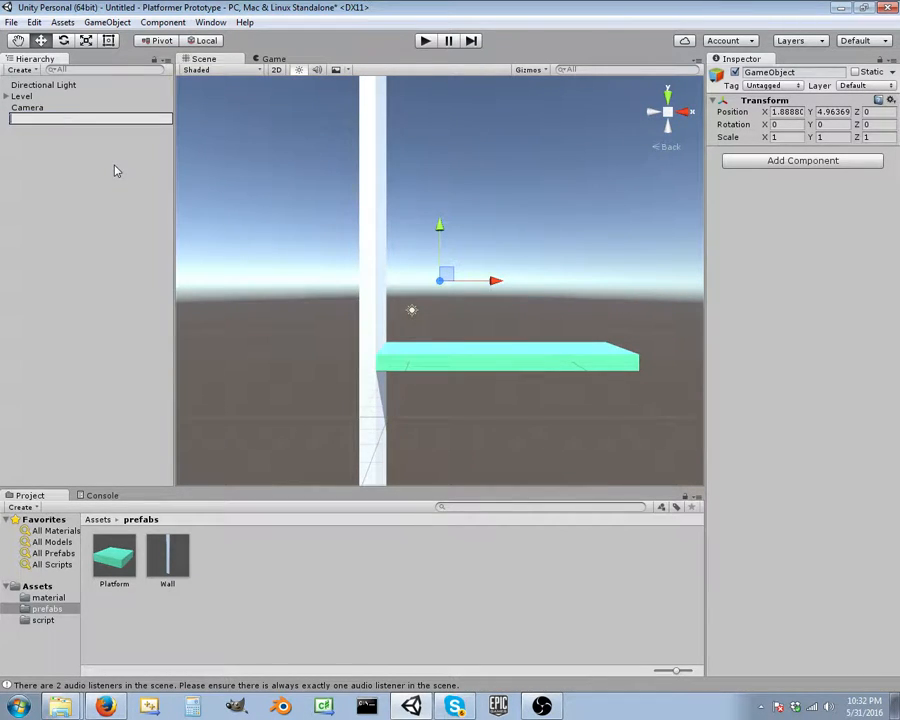
pyautogui.write('Player')
pyautogui.press('Return')
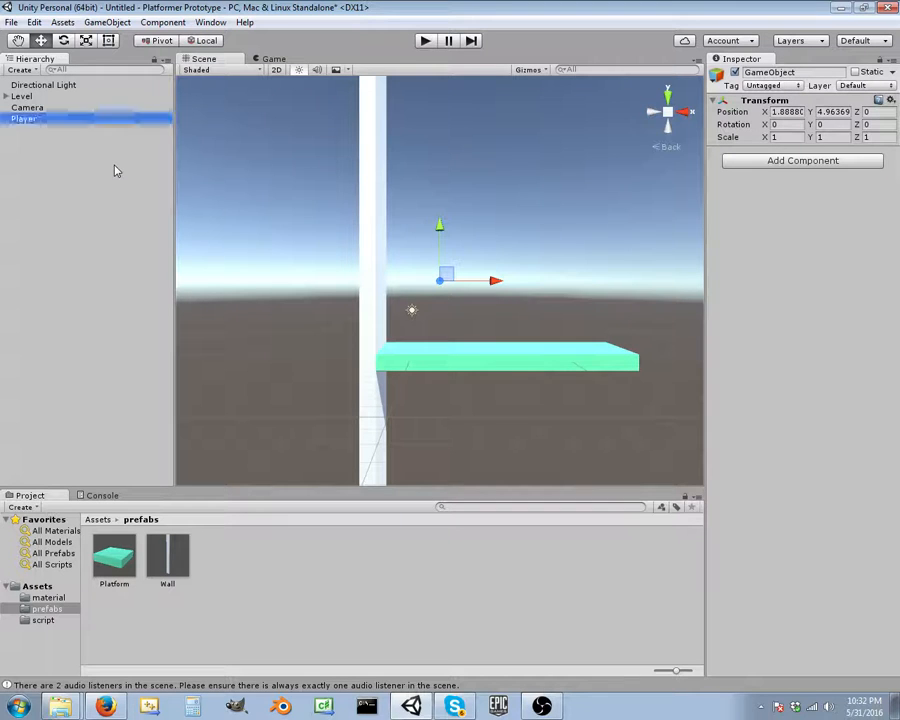
# Set the Player object's X and Y position to 0.
pyautogui.click(787, 111)
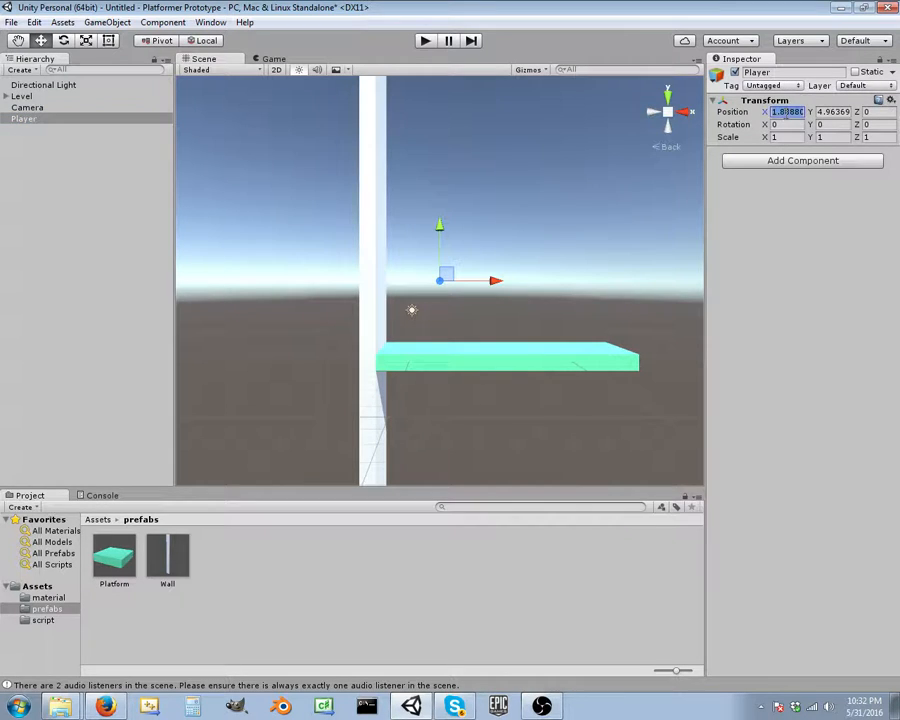
pyautogui.write('0')
pyautogui.press('Tab')
pyautogui.write('0')
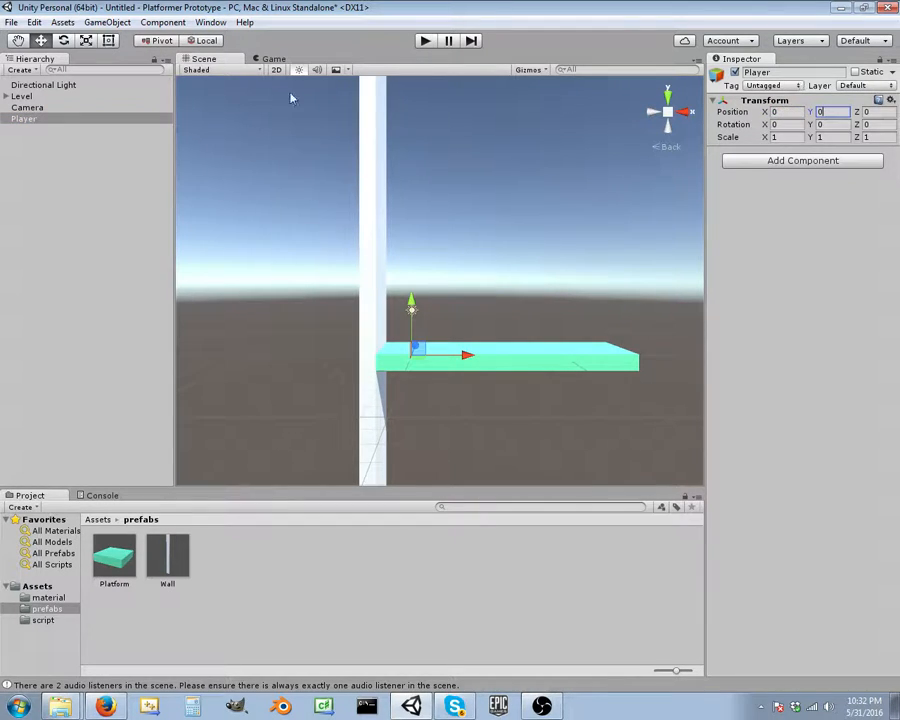
# Rename the Camera object as MainCamera.
pyautogui.click(26, 108)
pyautogui.rightClick(25, 111)
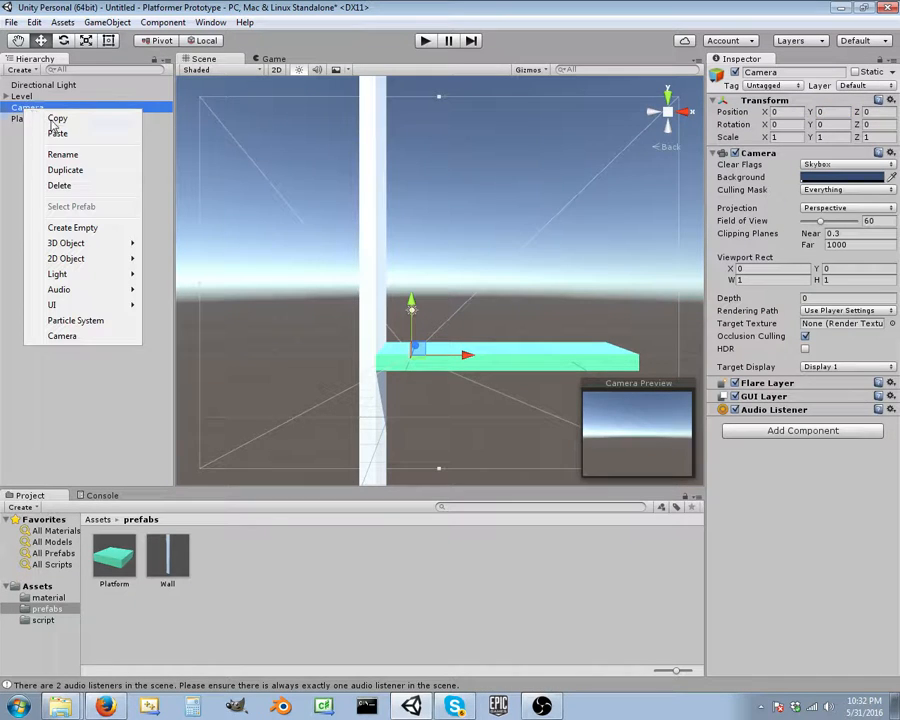
pyautogui.click(74, 157)
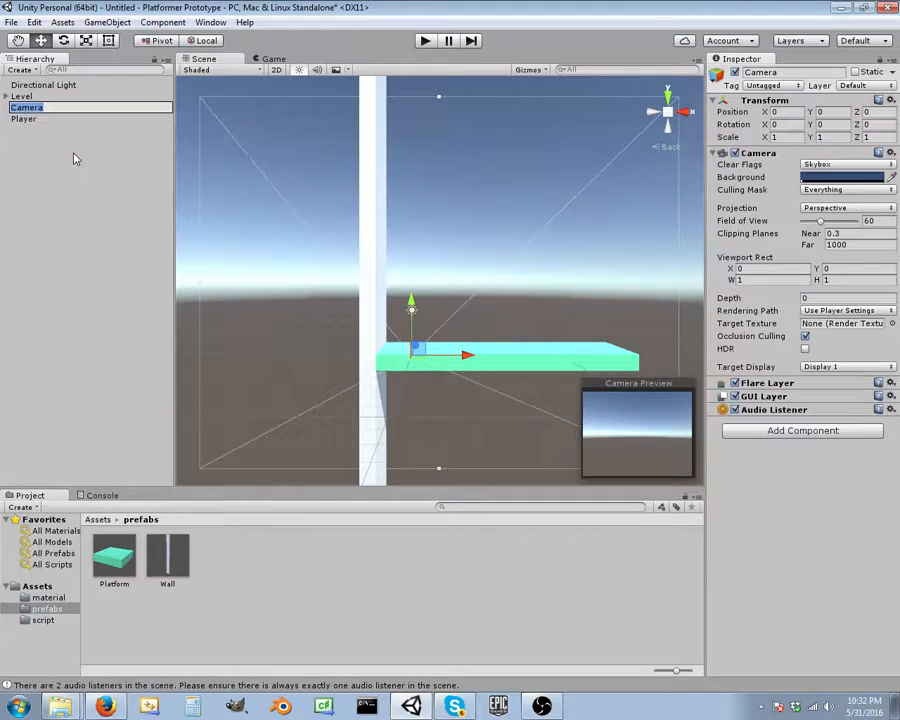
pyautogui.write('MainCamera')
pyautogui.press('Return')
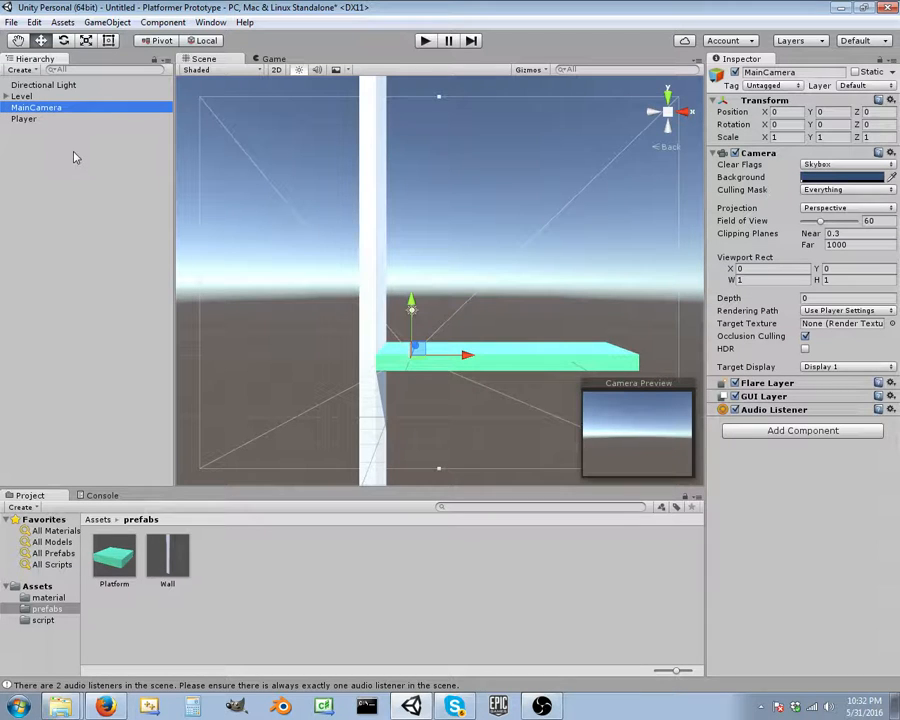
# Add a cube as a child of the Player object and set its Y scale to 2.
pyautogui.click(26, 119)
pyautogui.rightClick(26, 119)
pyautogui.moveTo(129, 253)
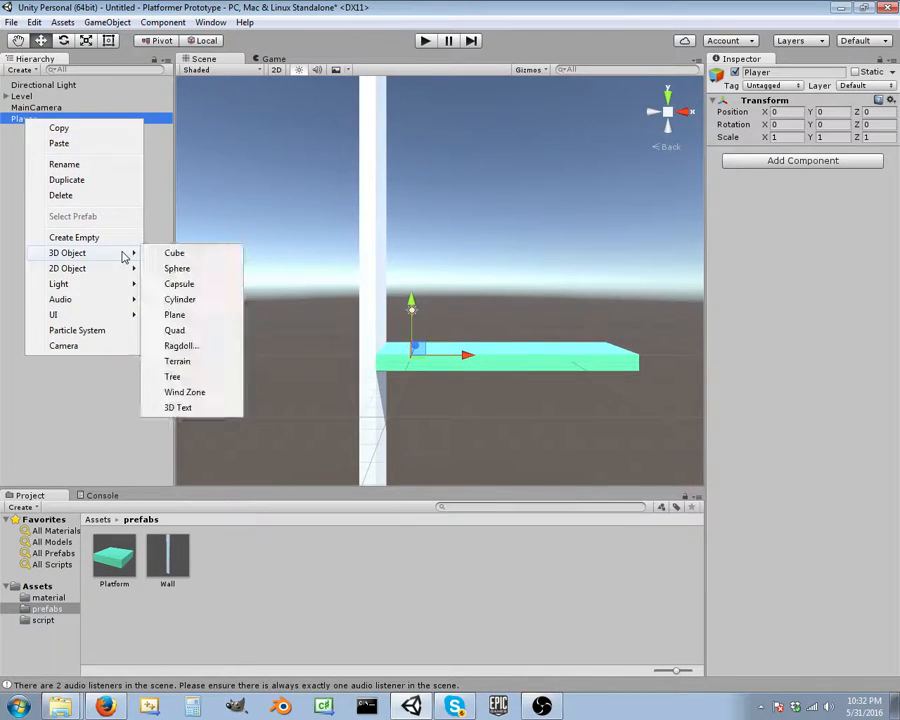
pyautogui.click(195, 251)
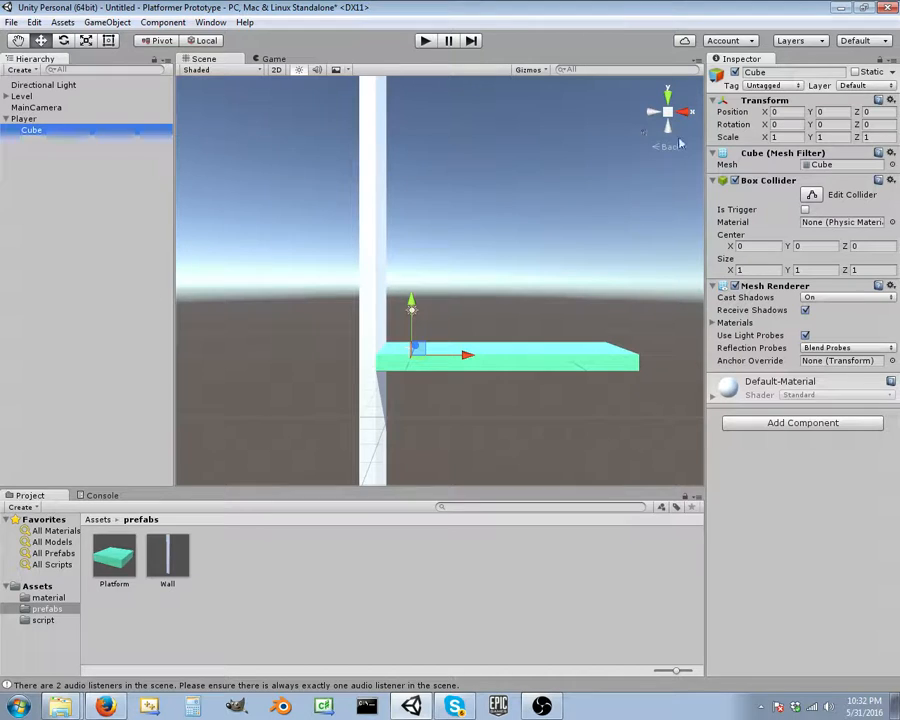
pyautogui.click(822, 125)
pyautogui.click(822, 137)
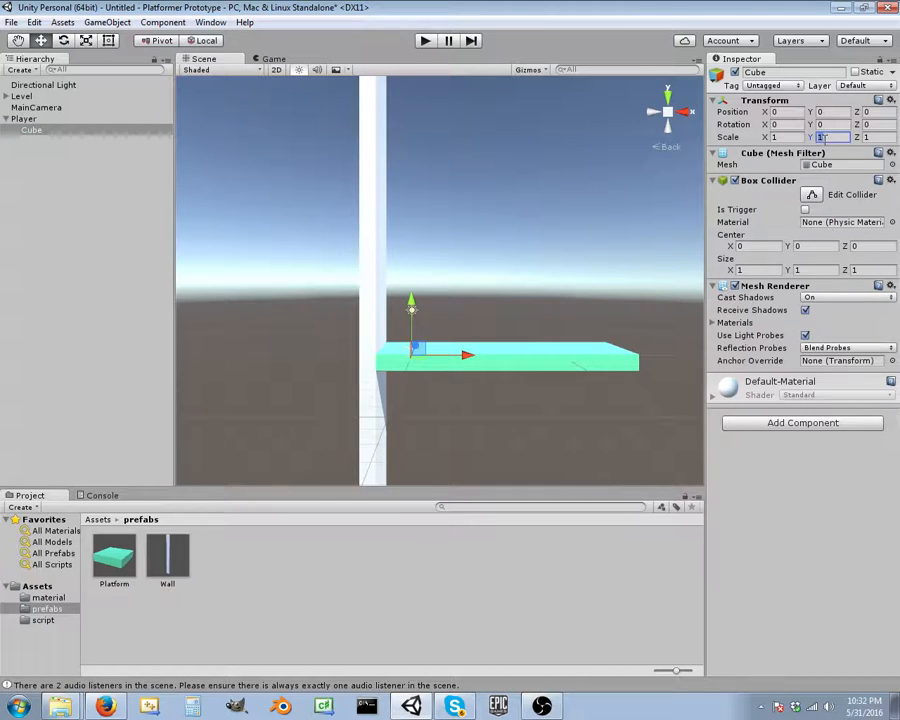
pyautogui.write('2')
# Make MainCamera a child of the Player object and set its Z position to -10.
pyautogui.click(38, 118)
pyautogui.click(37, 108)
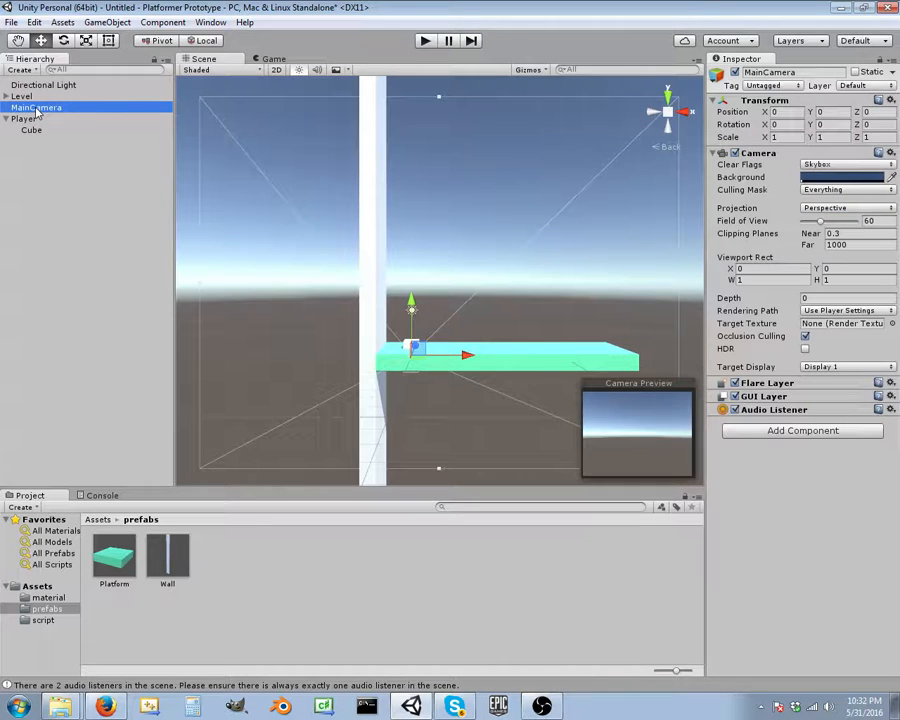
pyautogui.moveTo(37, 110); pyautogui.dragTo(30, 118)
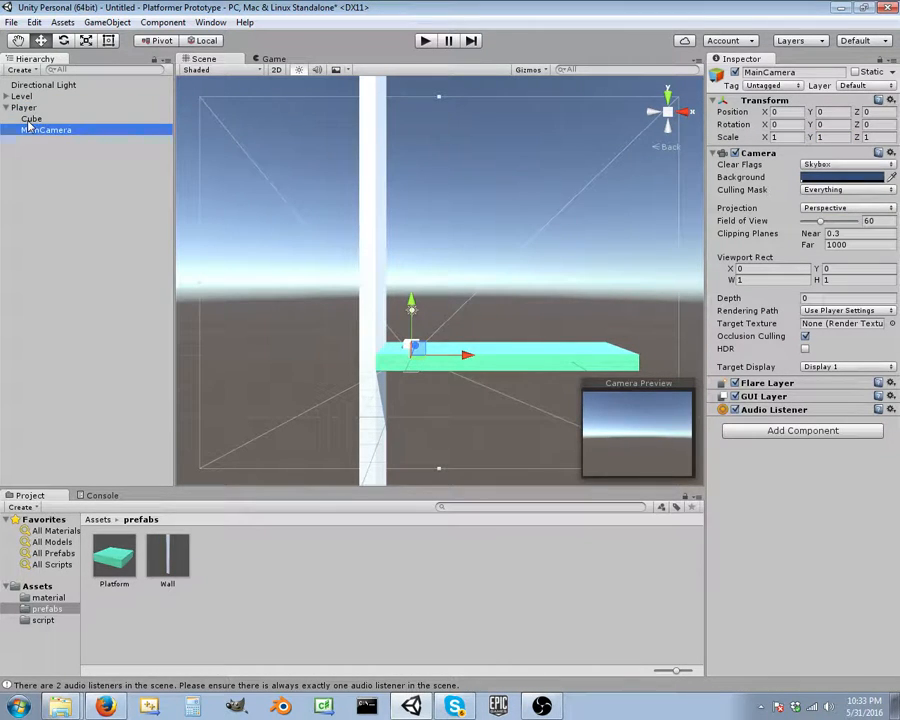
pyautogui.click(869, 112)
pyautogui.write('-')
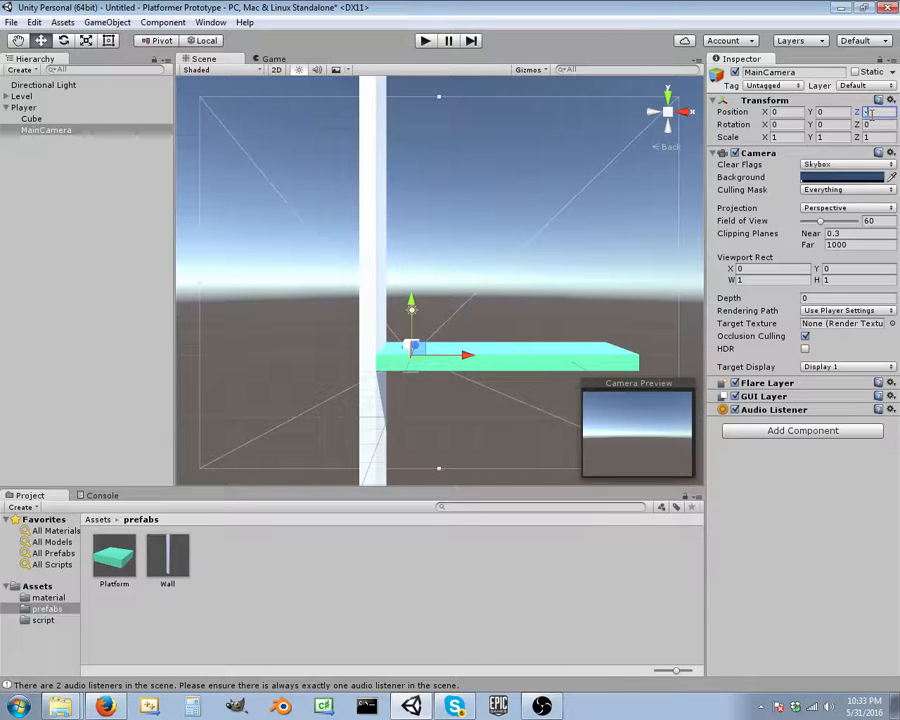
pyautogui.write('10')
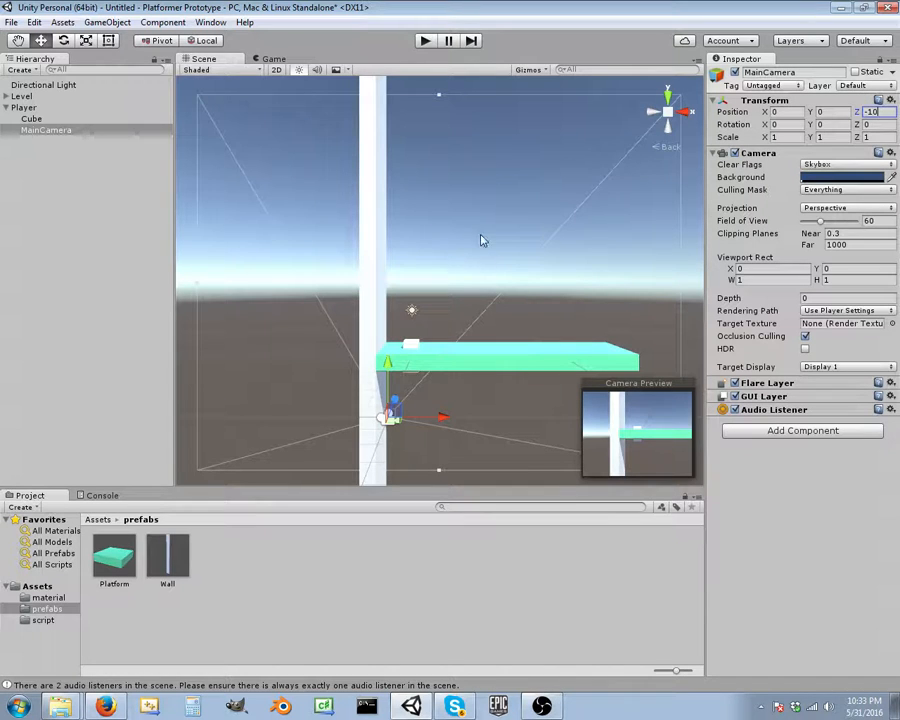
# Raise the Player object to Y position 2 so its cube stands on the platform.
pyautogui.click(24, 107)
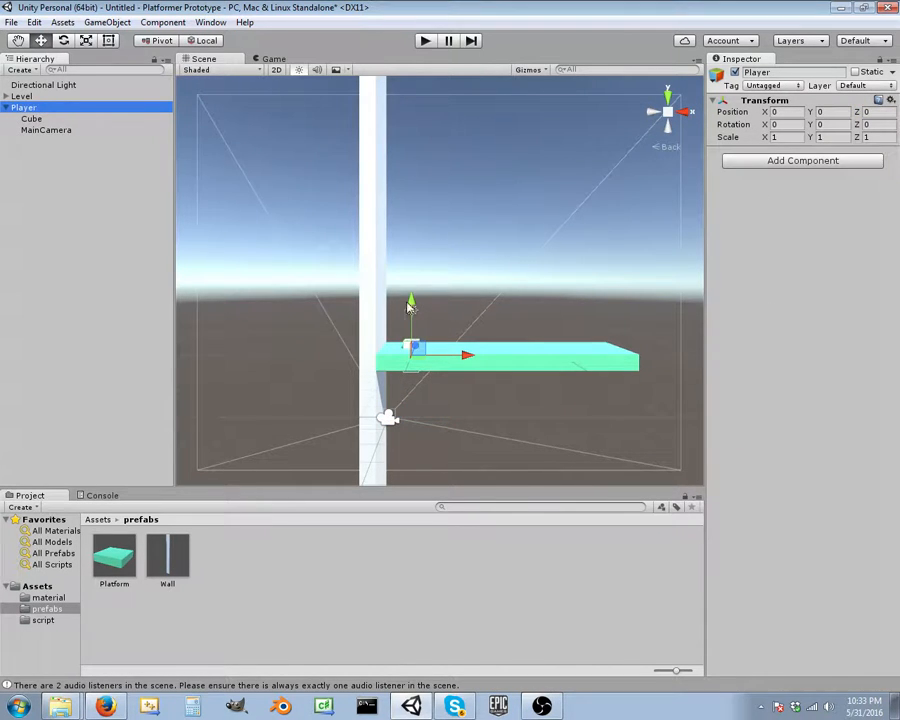
pyautogui.moveTo(412, 307); pyautogui.dragTo(416, 285)
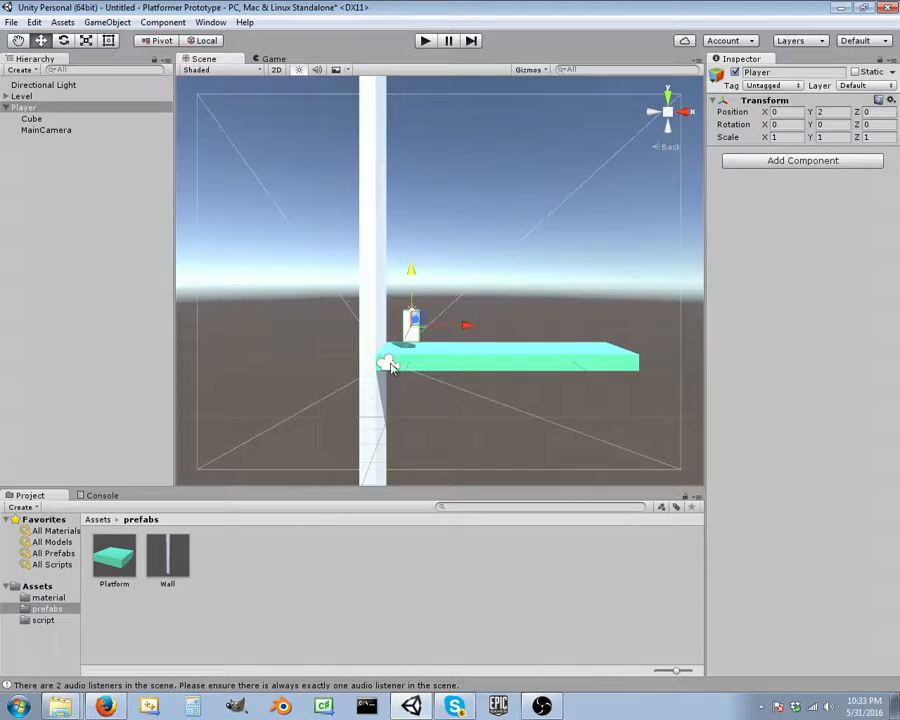
pyautogui.scroll(5, 446, 311)
pyautogui.scroll(-5, 446, 311)
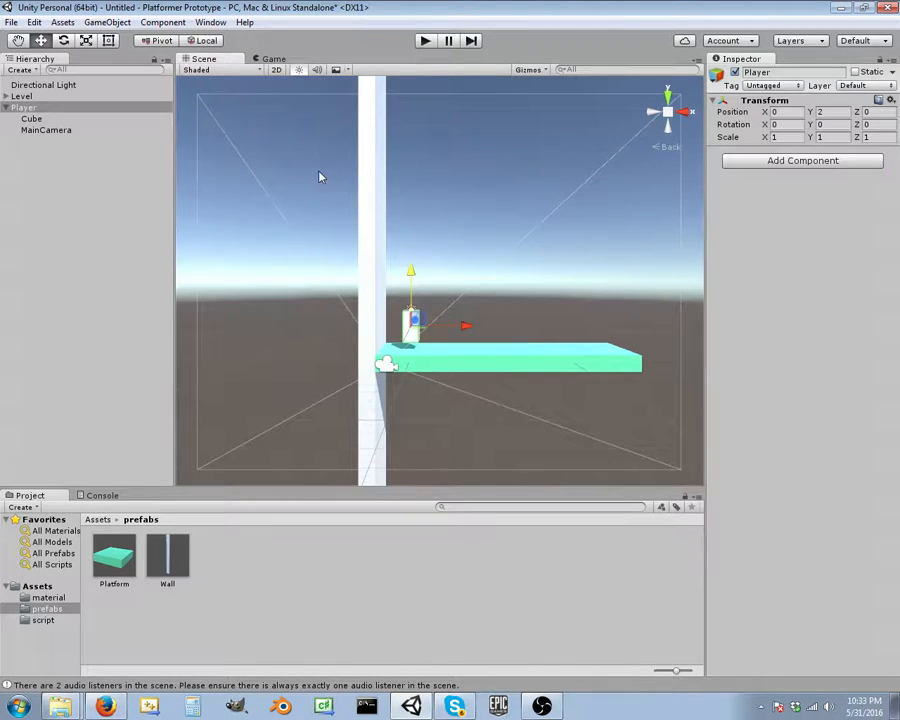
# Apply the red Player material from the material folder to the player's cube.
pyautogui.click(28, 108)
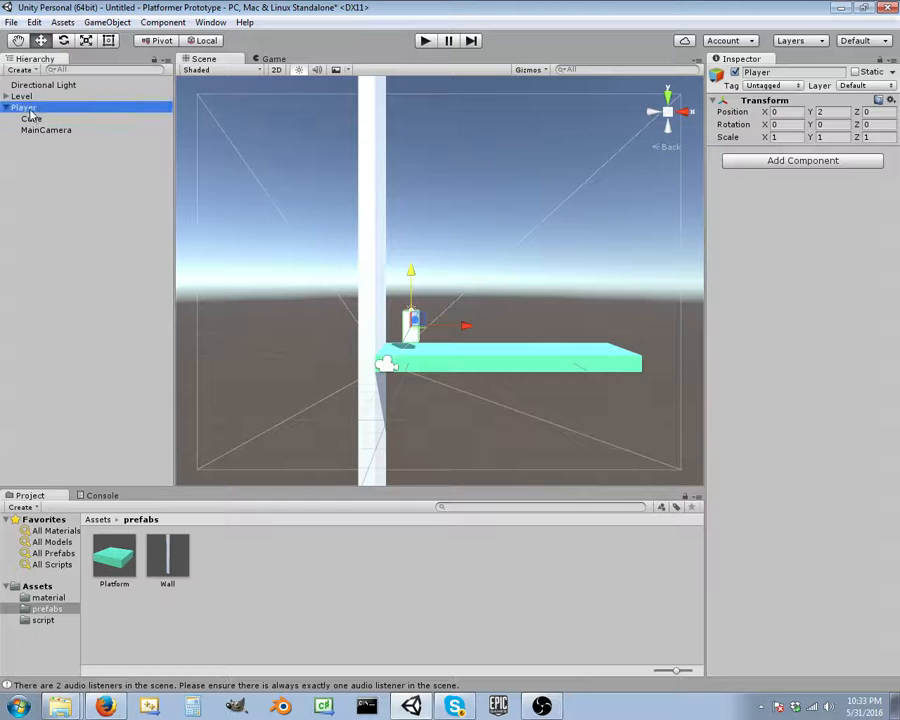
pyautogui.click(31, 118)
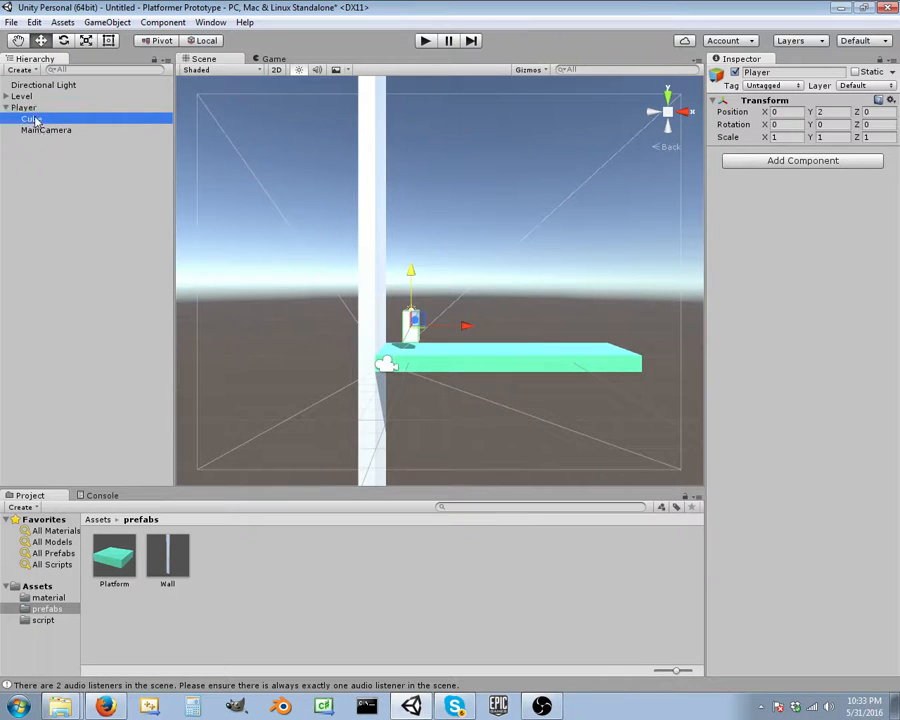
pyautogui.click(99, 519)
pyautogui.doubleClick(114, 558)
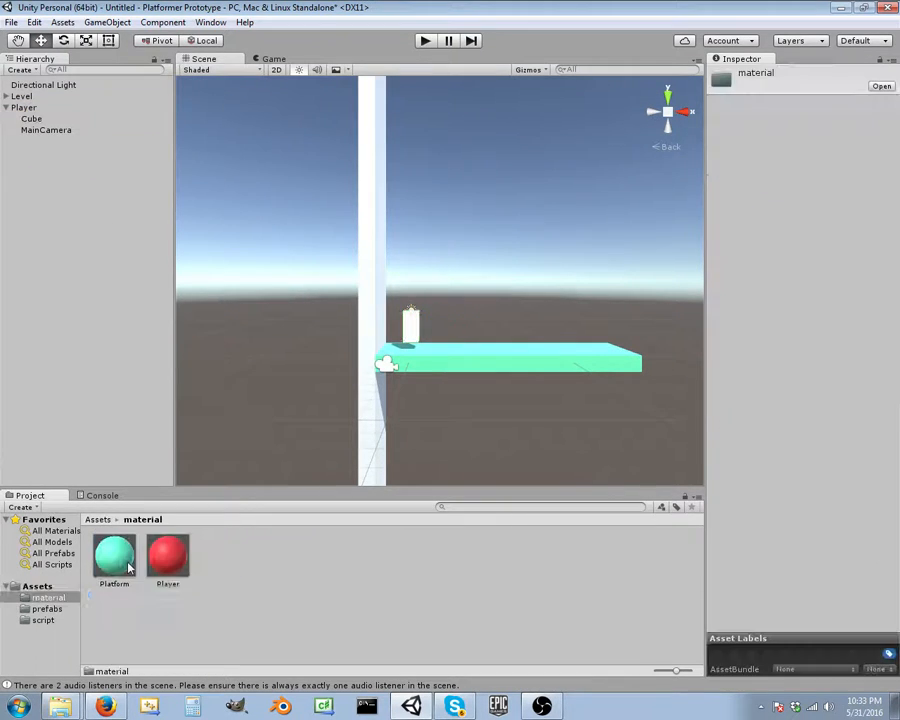
pyautogui.moveTo(167, 556); pyautogui.dragTo(408, 329)
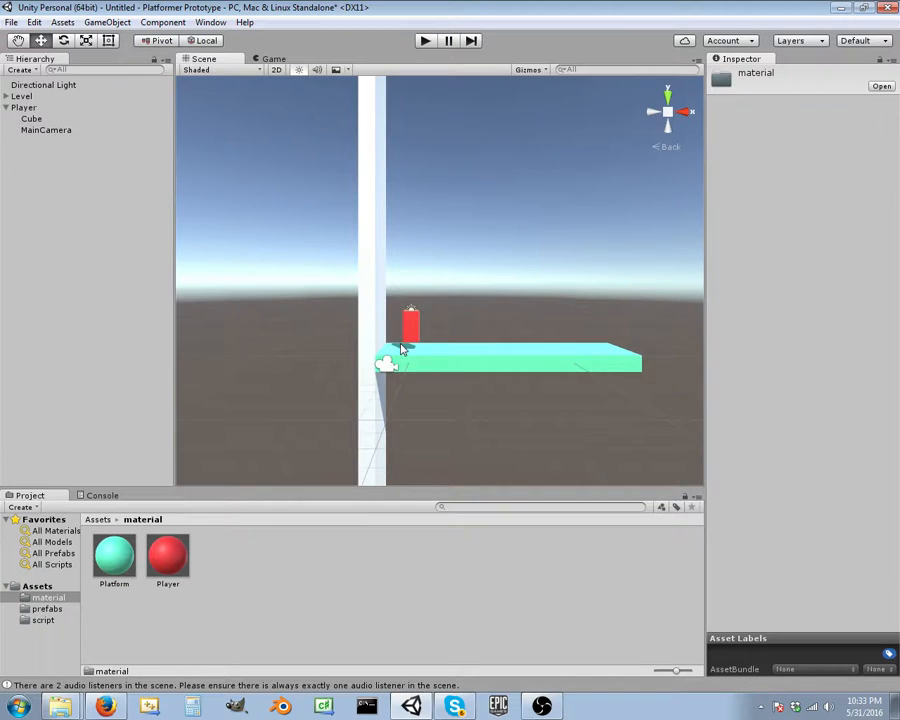
pyautogui.scroll(4, 408, 344)
pyautogui.scroll(-2, 410, 348)
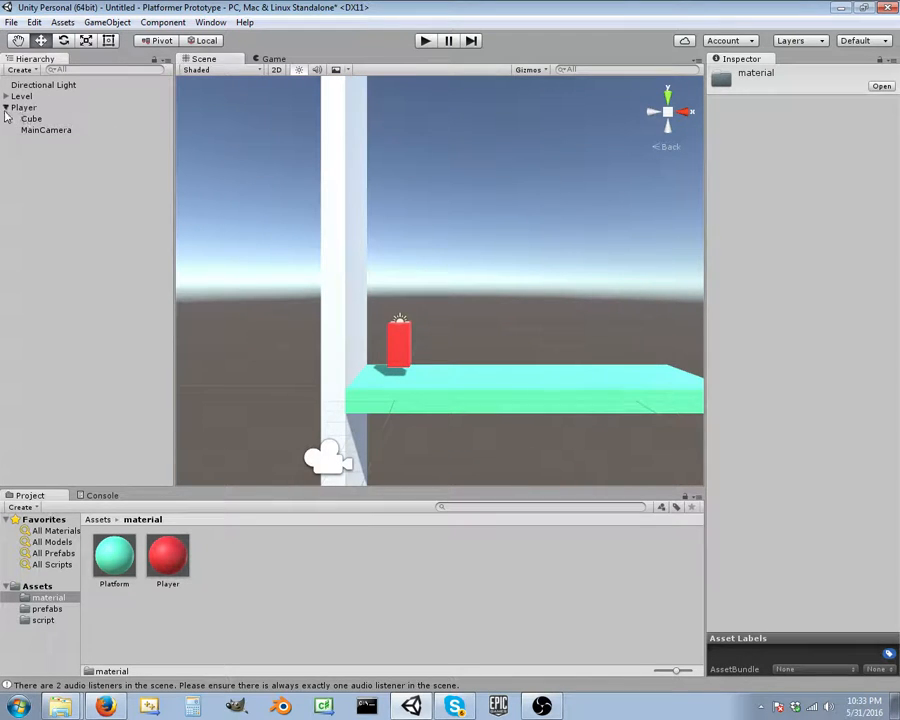
# Save the Player object with its children as a prefab in the prefabs folder.
pyautogui.click(6, 107)
pyautogui.click(99, 519)
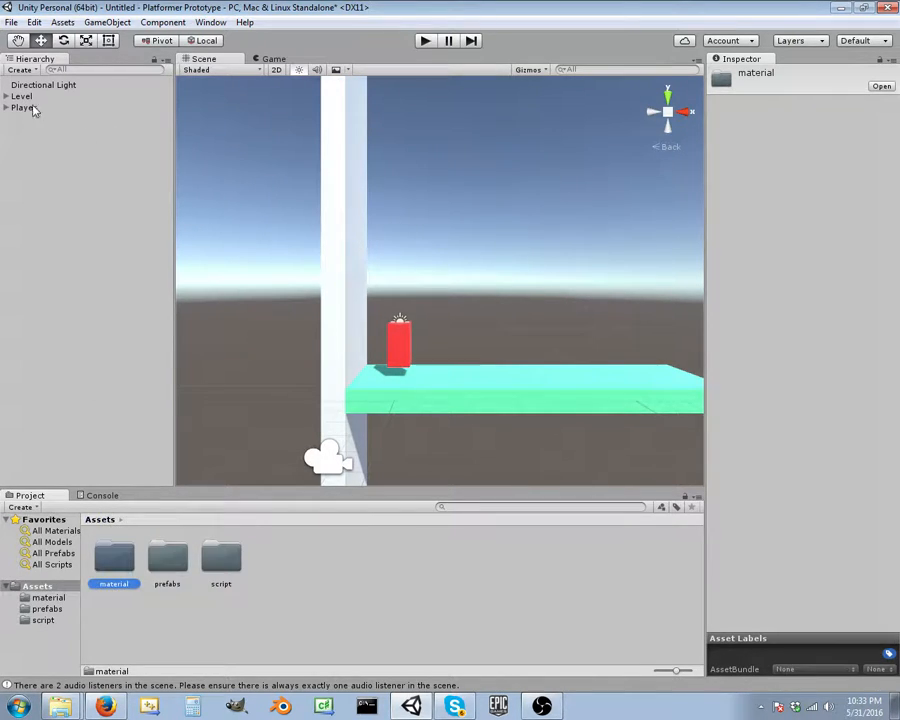
pyautogui.doubleClick(167, 557)
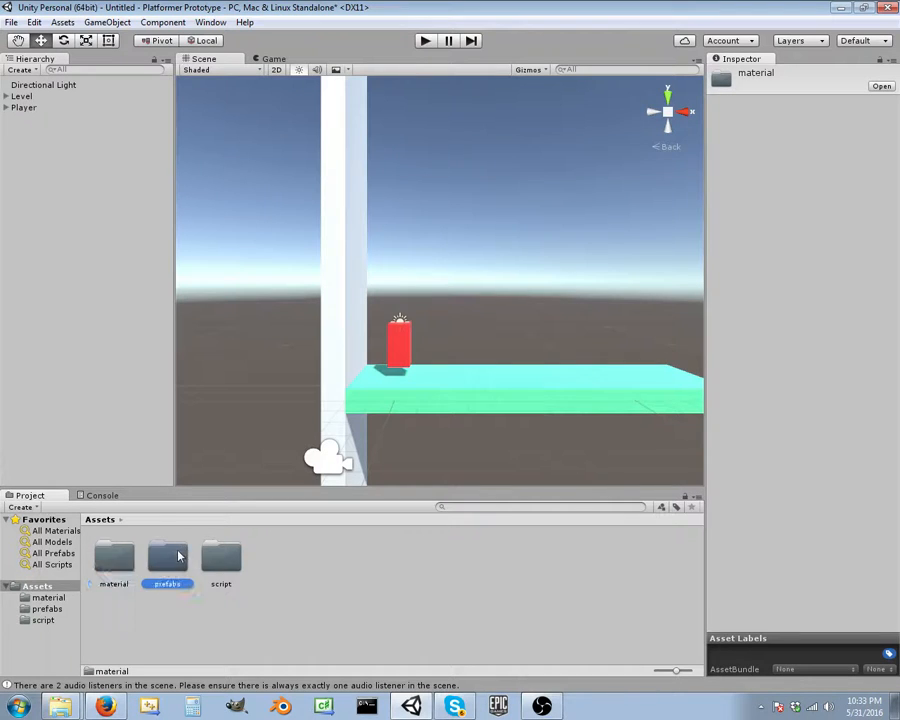
pyautogui.moveTo(28, 109); pyautogui.dragTo(278, 548)
pyautogui.click(542, 708)
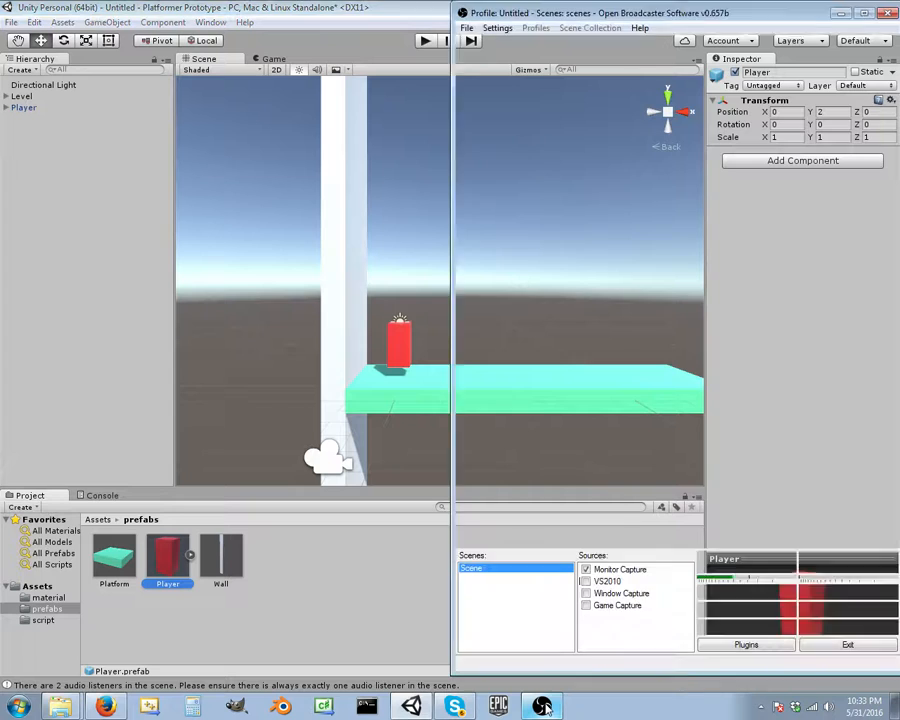
pyautogui.click(542, 708)
pyautogui.click(542, 708)
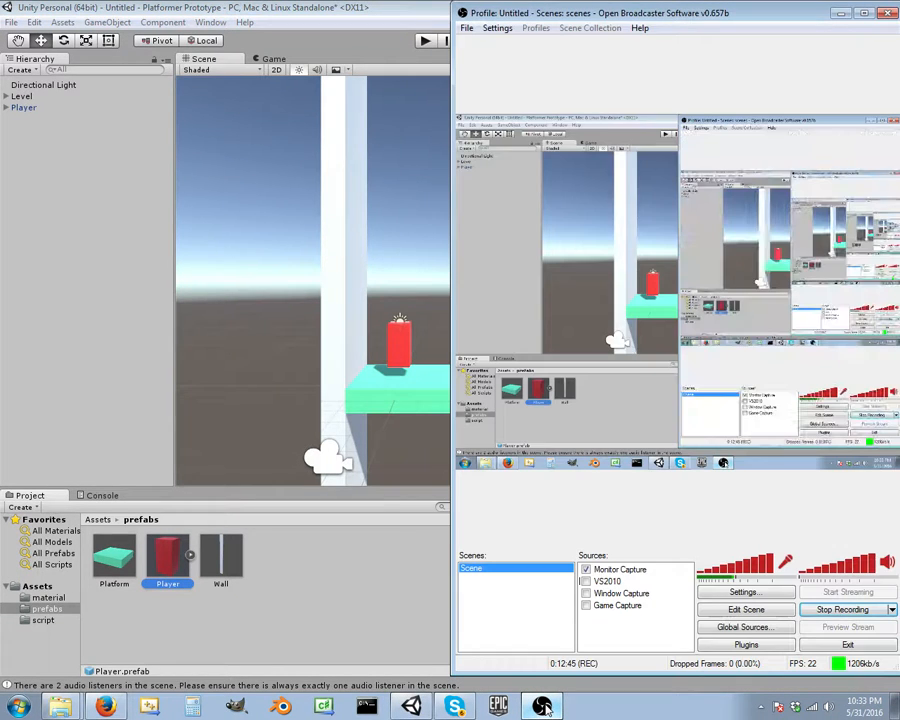
pyautogui.click(542, 708)
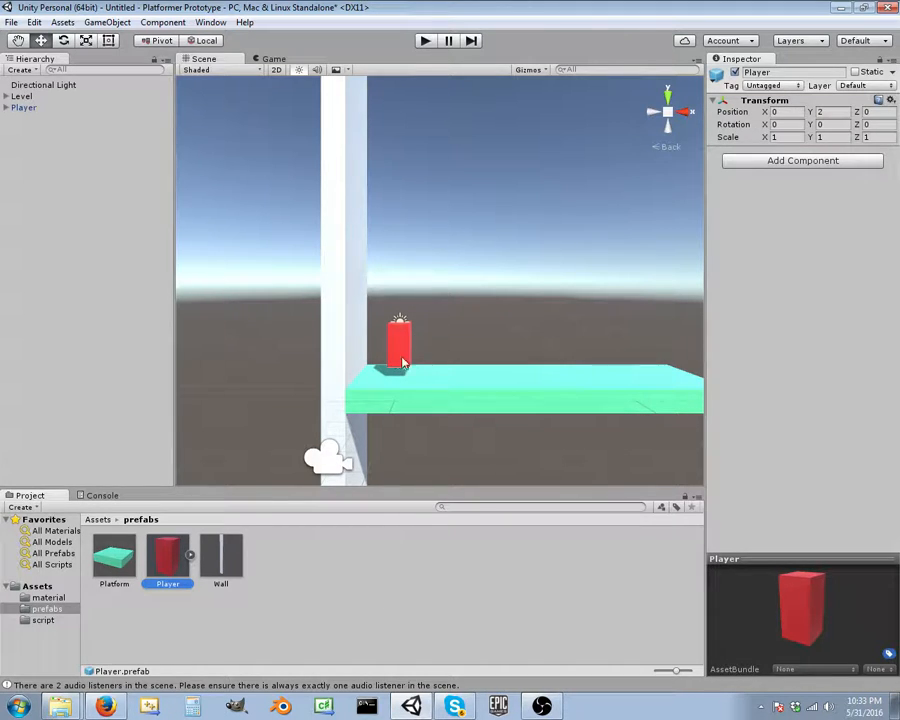
# Expand the Player object in the scene hierarchy and open the Player script from the script folder in Visual Studio.
pyautogui.click(12, 107)
pyautogui.click(7, 107)
pyautogui.click(97, 519)
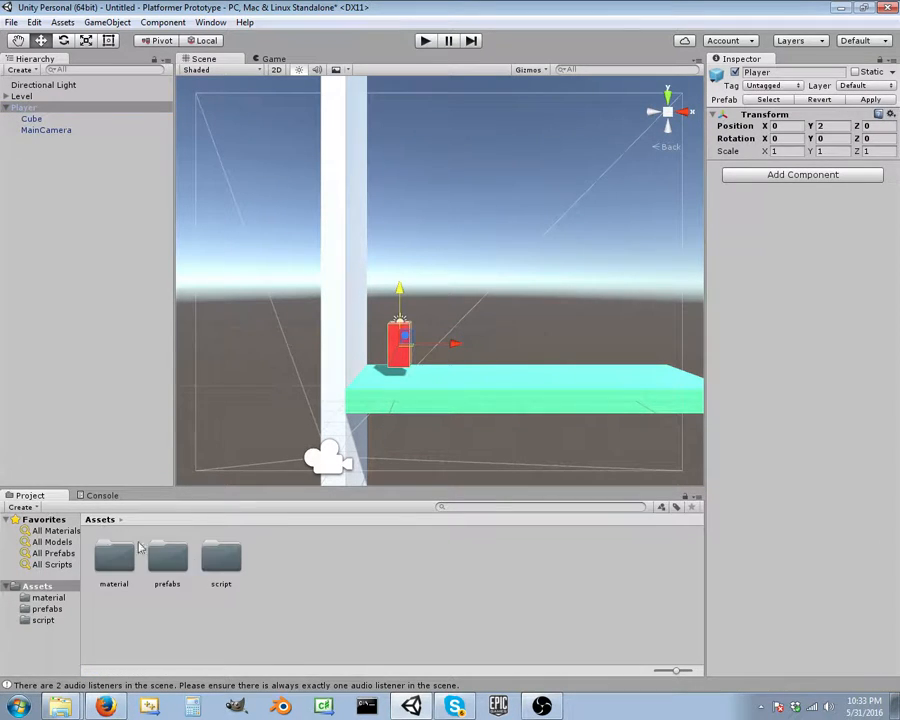
pyautogui.doubleClick(218, 557)
pyautogui.click(114, 560)
pyautogui.doubleClick(114, 562)
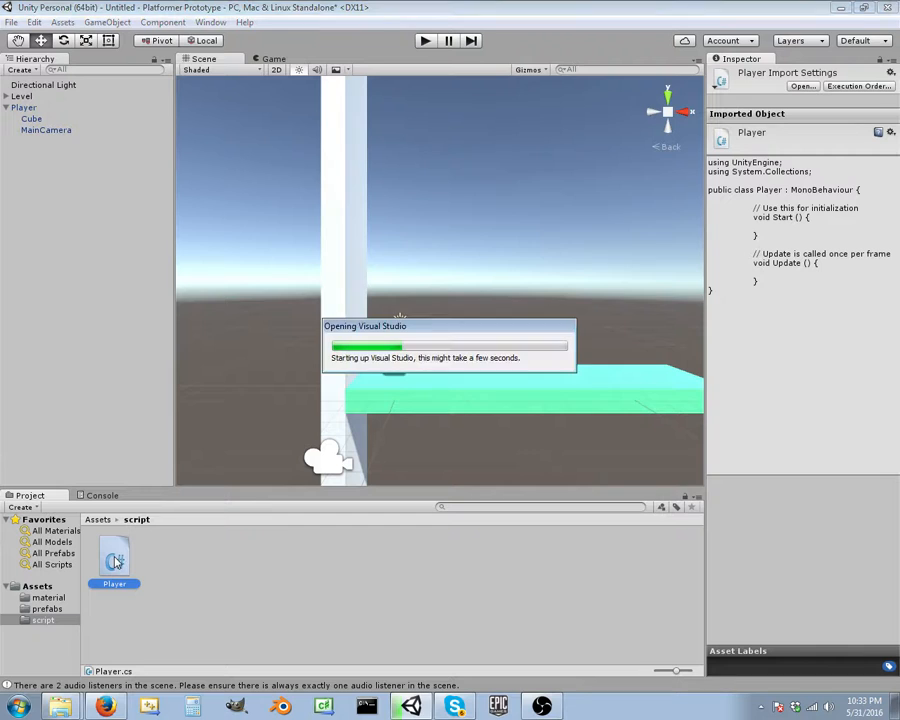
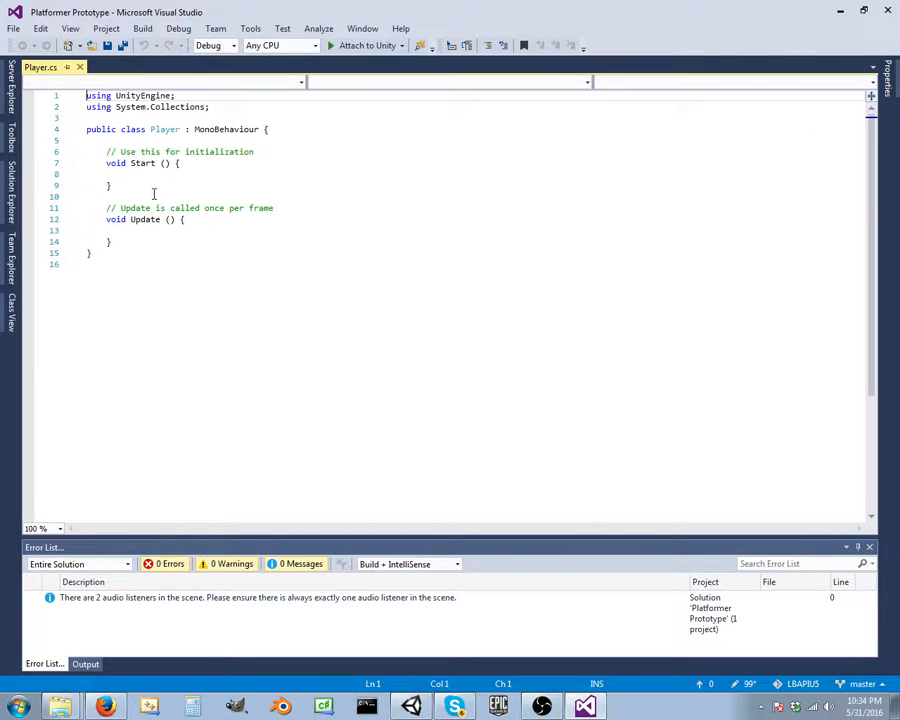
# Remove the blank line inside the Start method of Player.cs and place the cursor near the top of the class.
pyautogui.click(132, 173)
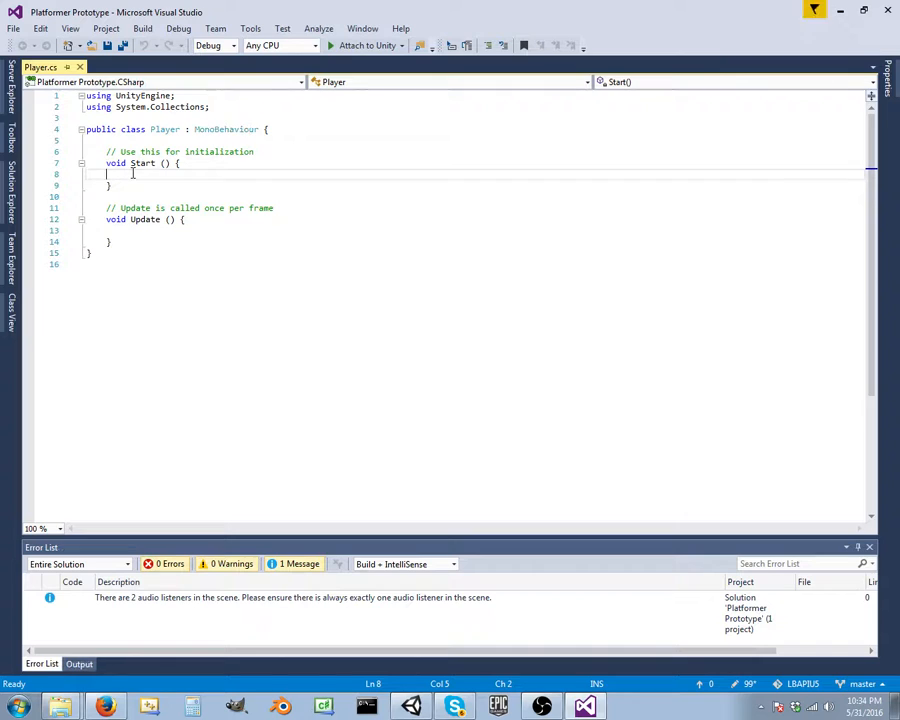
pyautogui.press('BackSpace')
pyautogui.press('BackSpace')
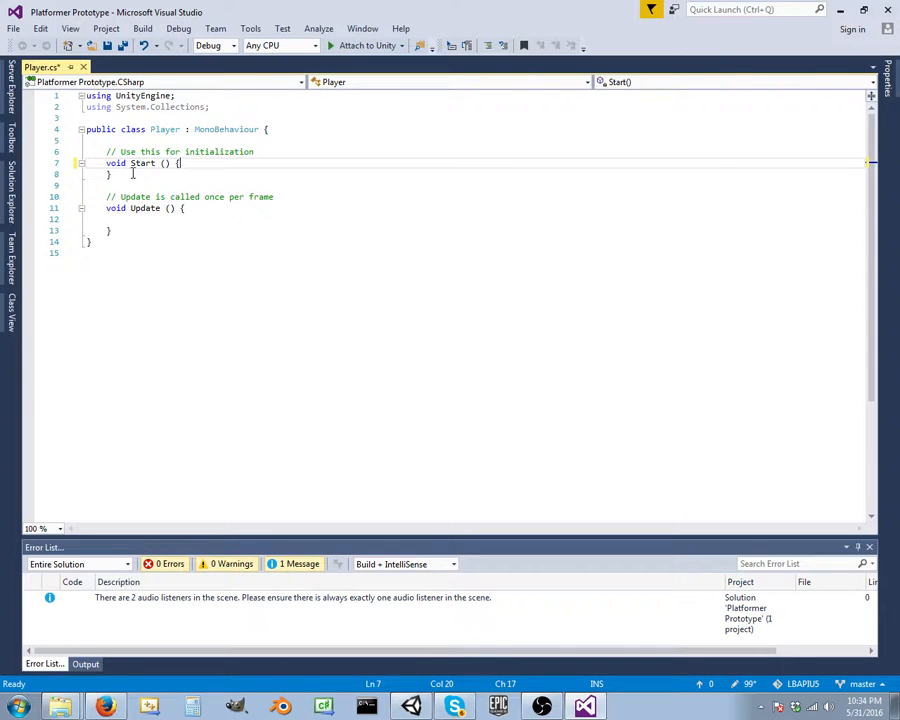
pyautogui.moveTo(132, 173); pyautogui.dragTo(62, 152)
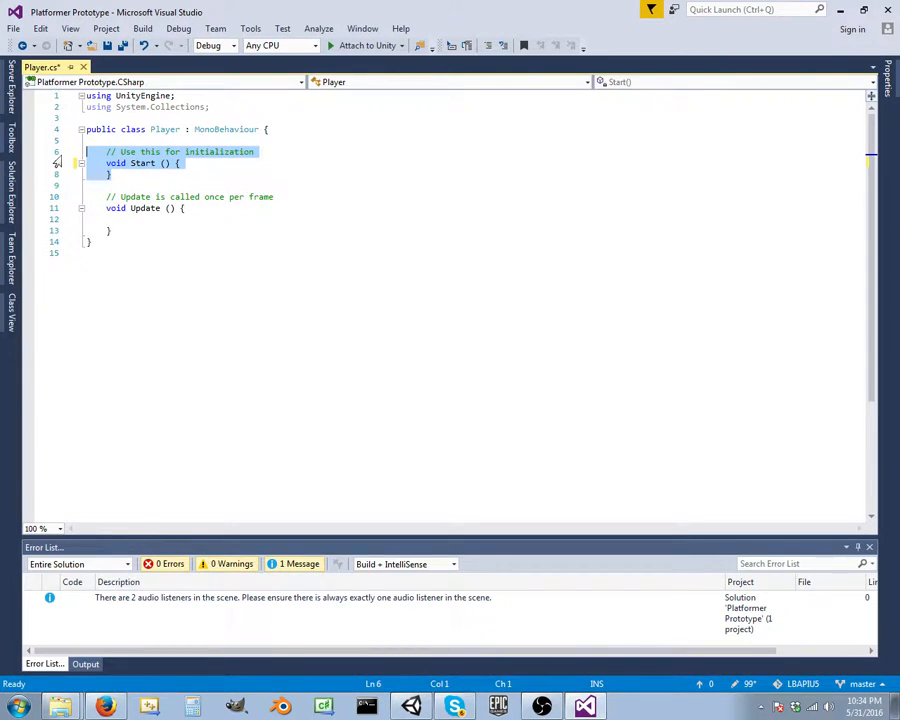
pyautogui.click(126, 140)
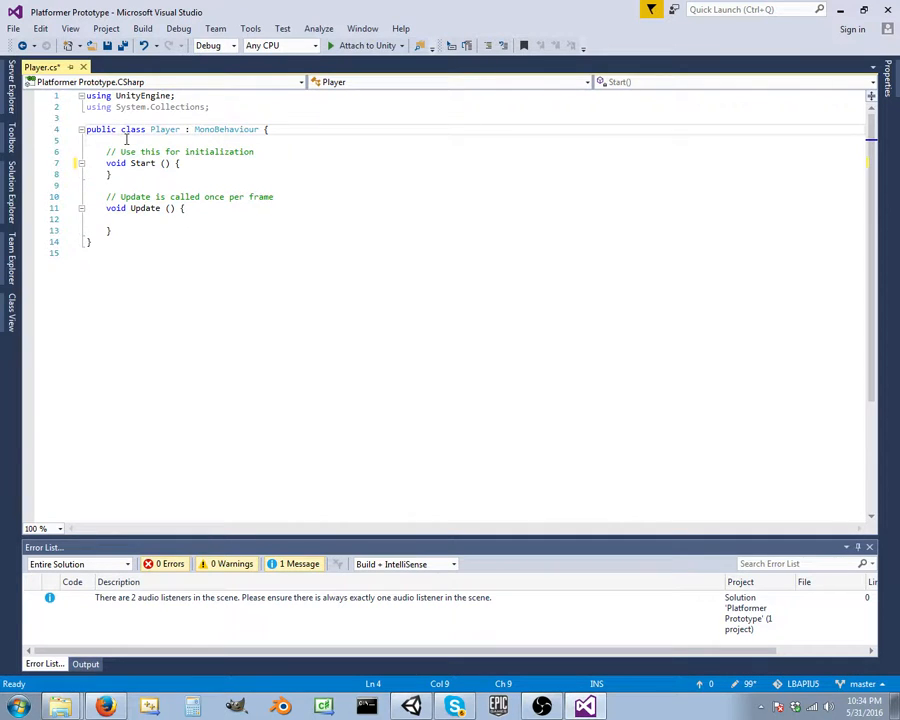
# Add a blank line at the top of the Player class, delete the Update method with its comment, and save Player.cs.
pyautogui.press('Return')
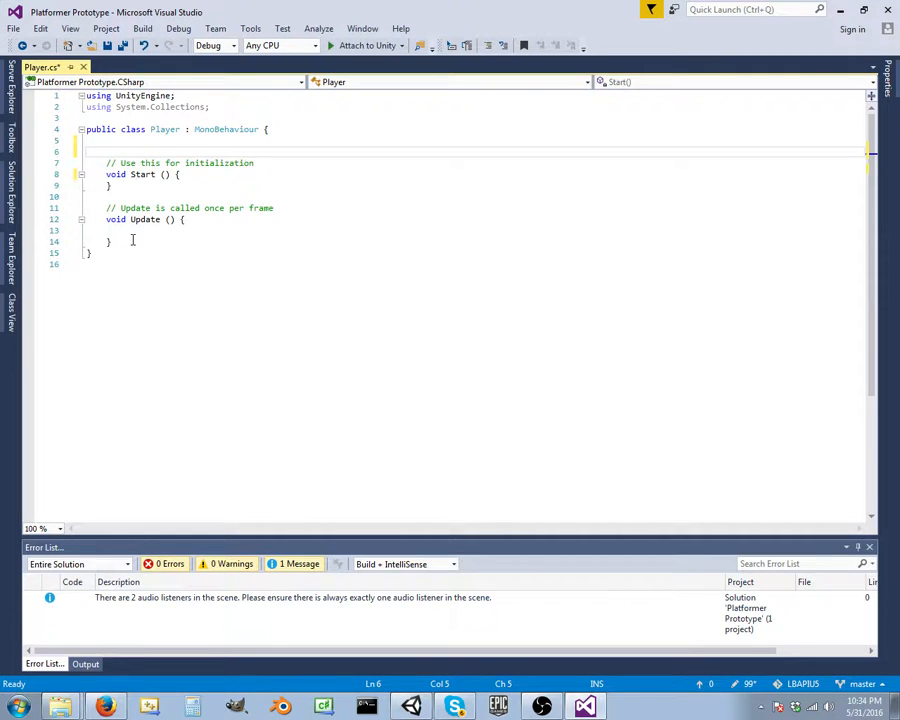
pyautogui.moveTo(132, 238); pyautogui.dragTo(60, 208)
pyautogui.press('BackSpace')
pyautogui.press('BackSpace')
pyautogui.press('BackSpace')
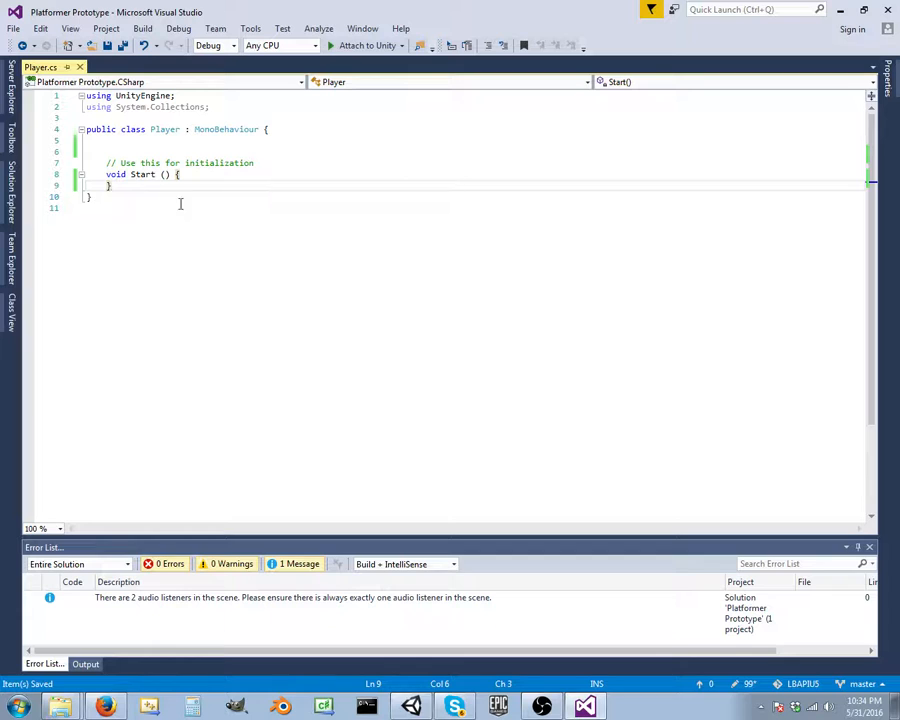
# Switch to Unity, attach the Player script to the Player prefab, and check the Player object in the scene for it.
pyautogui.click(840, 9)
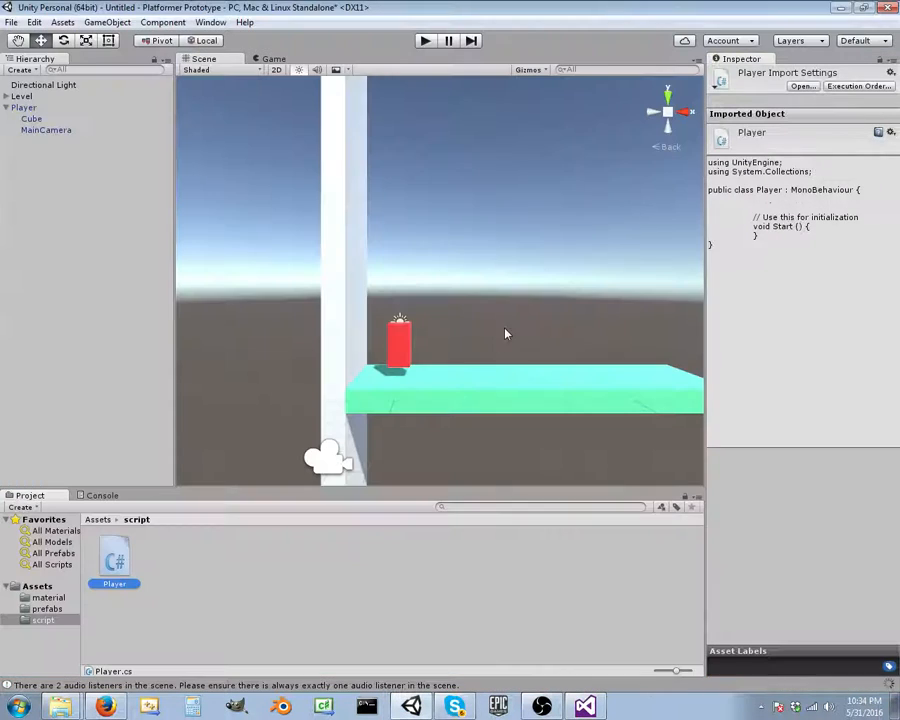
pyautogui.scroll(2, 434, 377)
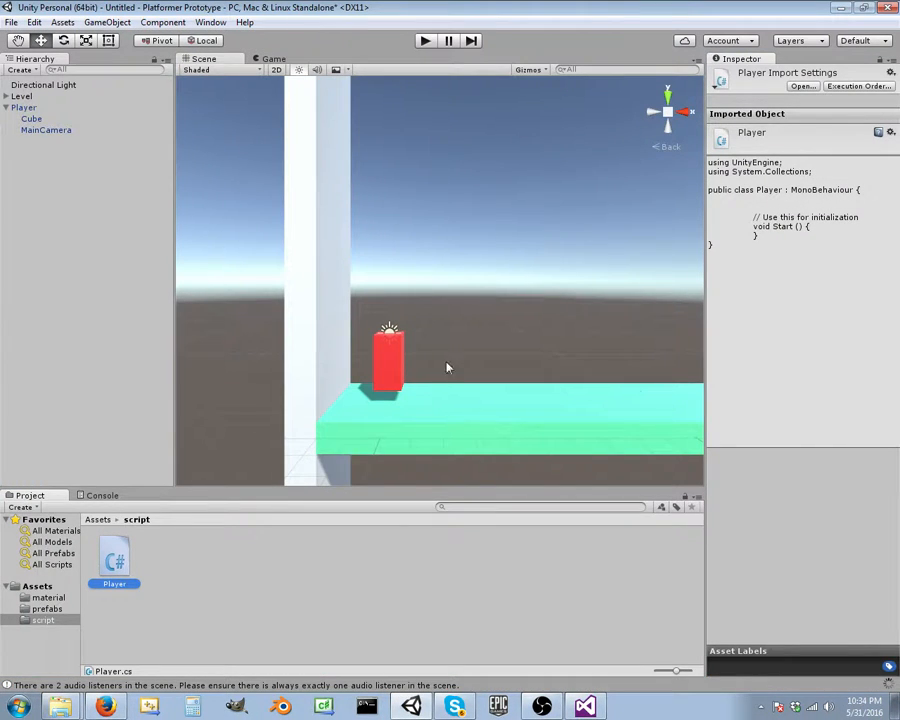
pyautogui.click(30, 108)
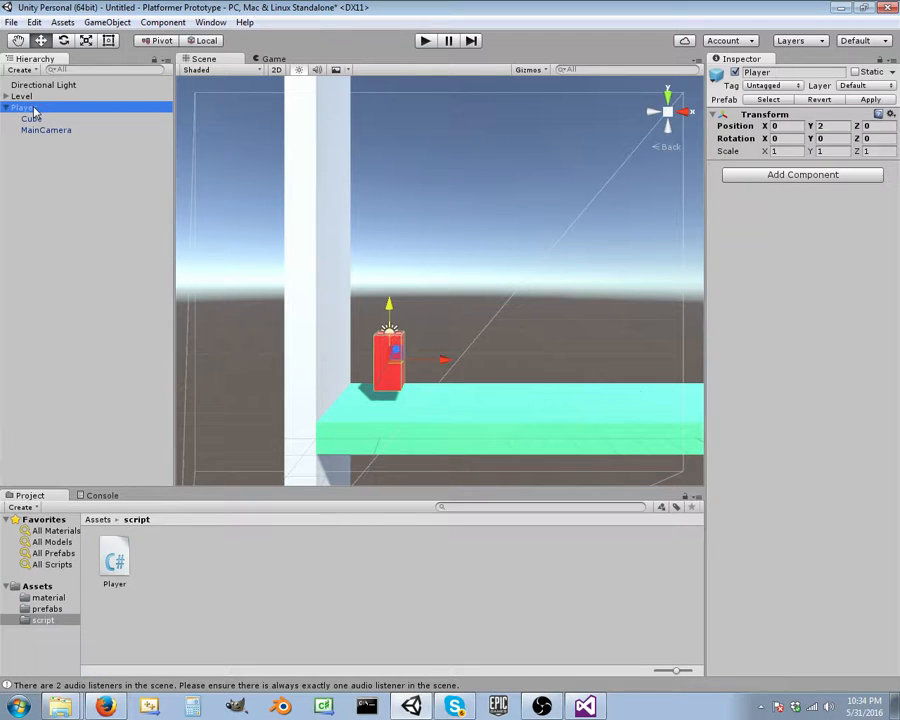
pyautogui.click(98, 520)
pyautogui.click(167, 558)
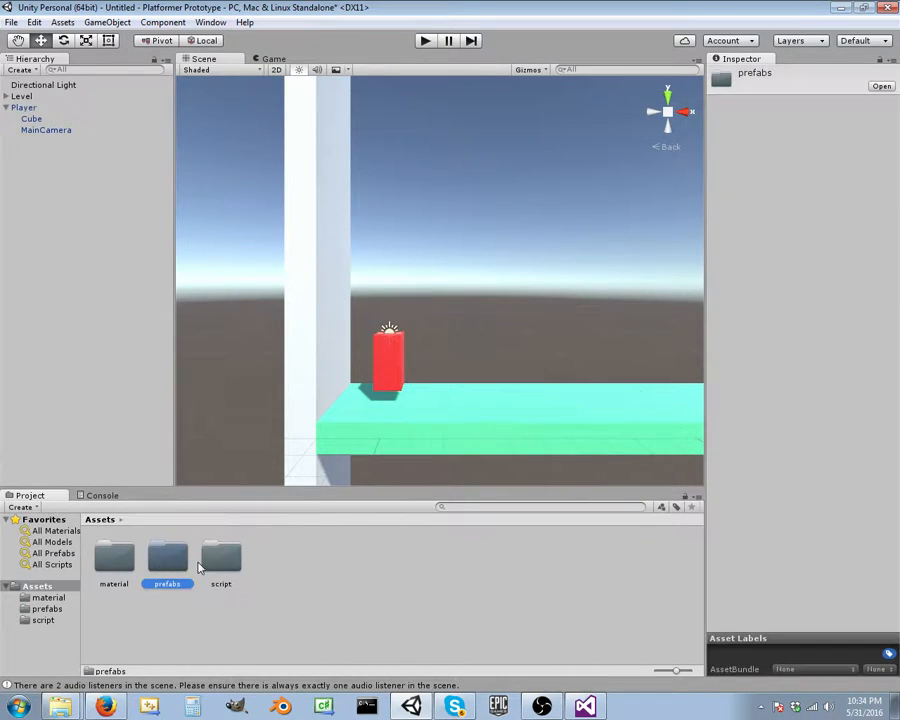
pyautogui.doubleClick(167, 560)
pyautogui.click(176, 562)
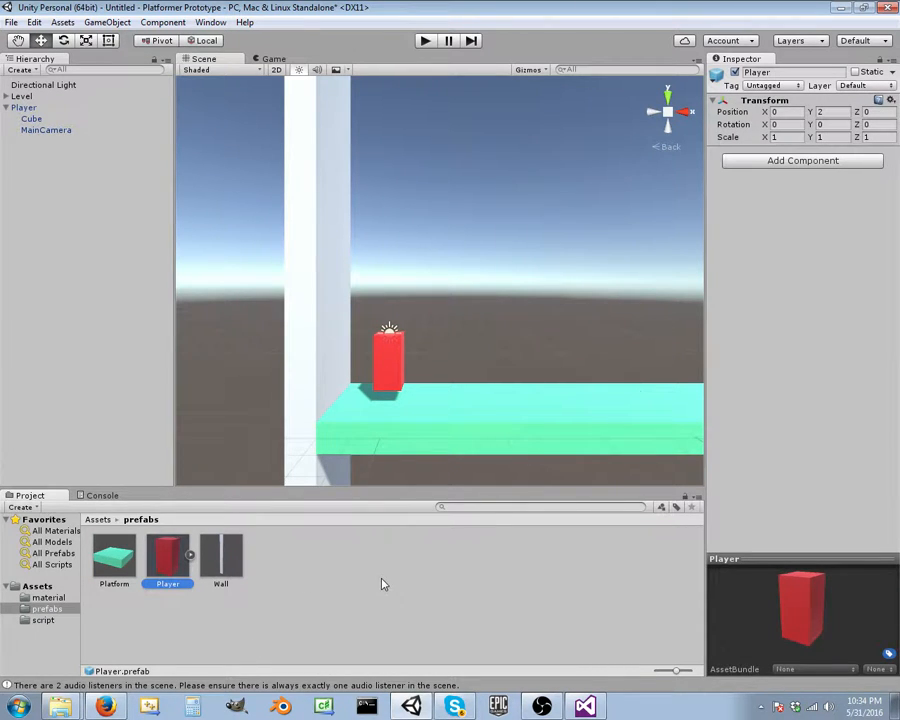
pyautogui.click(769, 164)
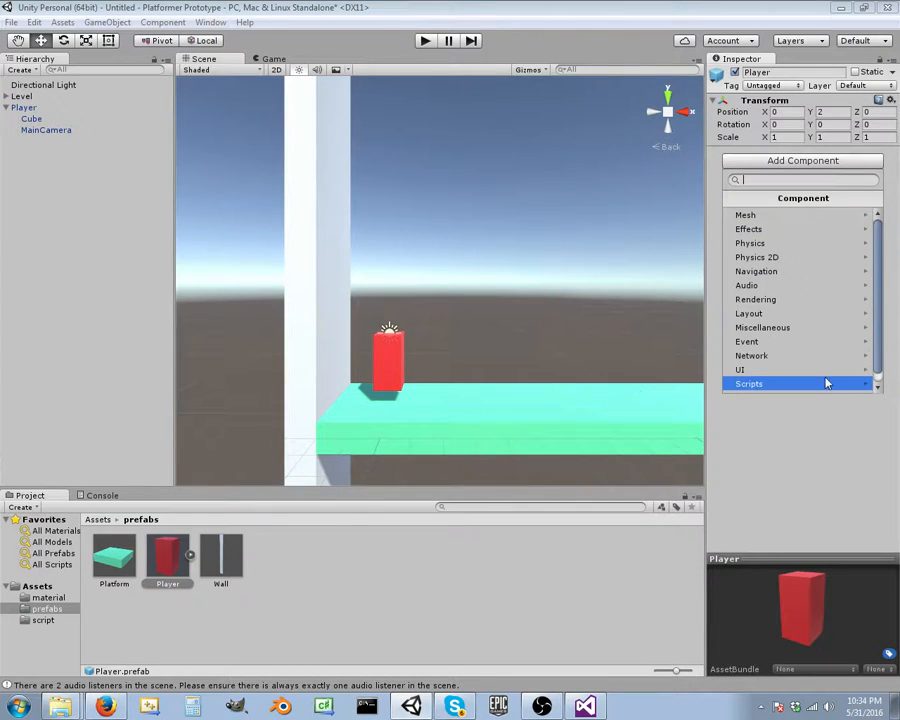
pyautogui.click(827, 383)
pyautogui.click(750, 216)
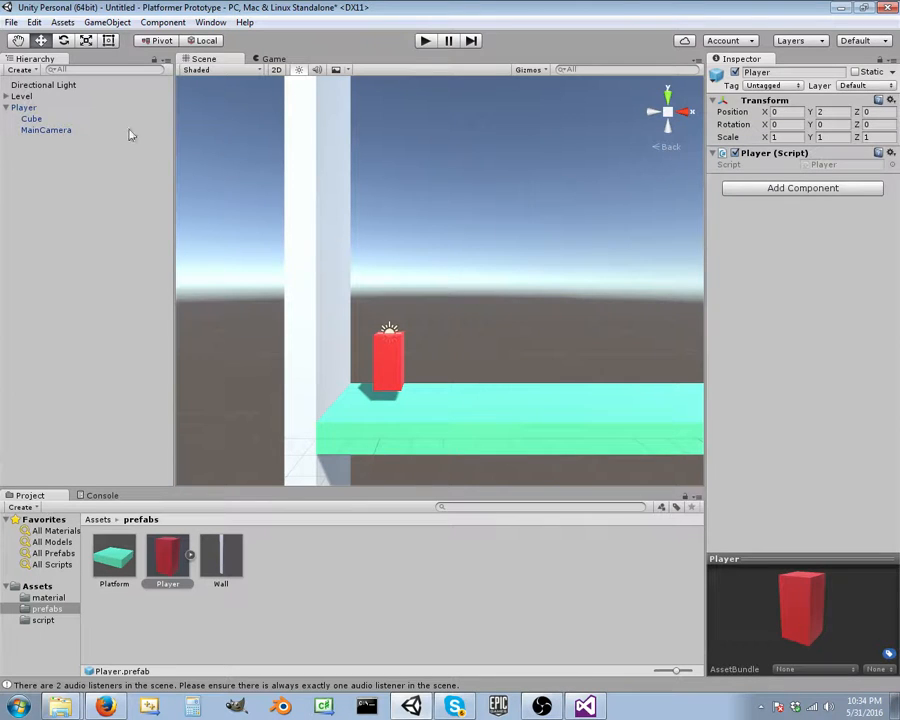
pyautogui.click(30, 108)
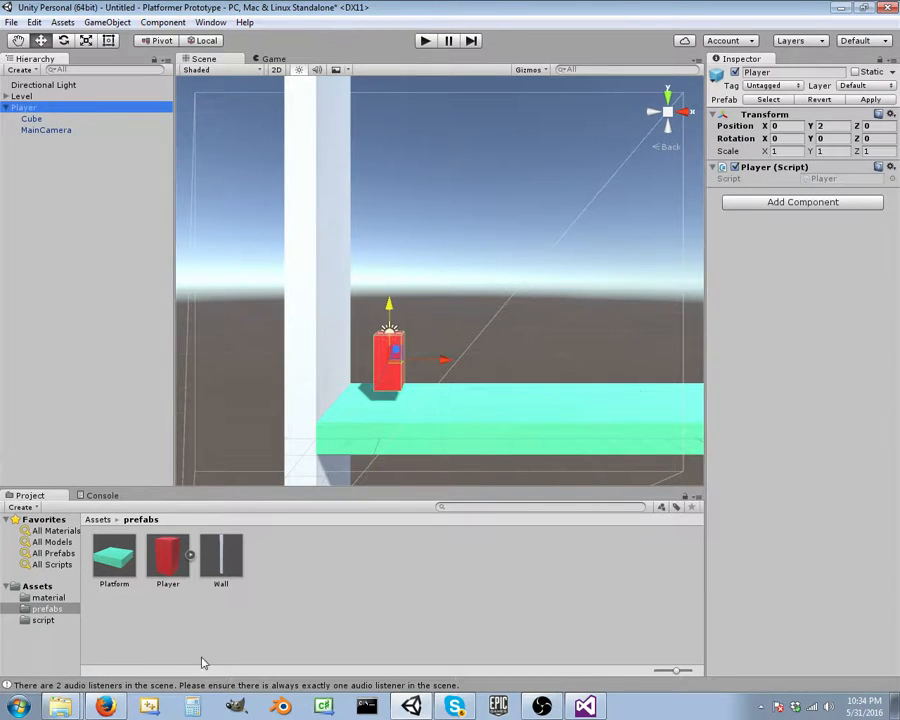
# Add a Rigidbody physics component to the Player prefab.
pyautogui.click(167, 556)
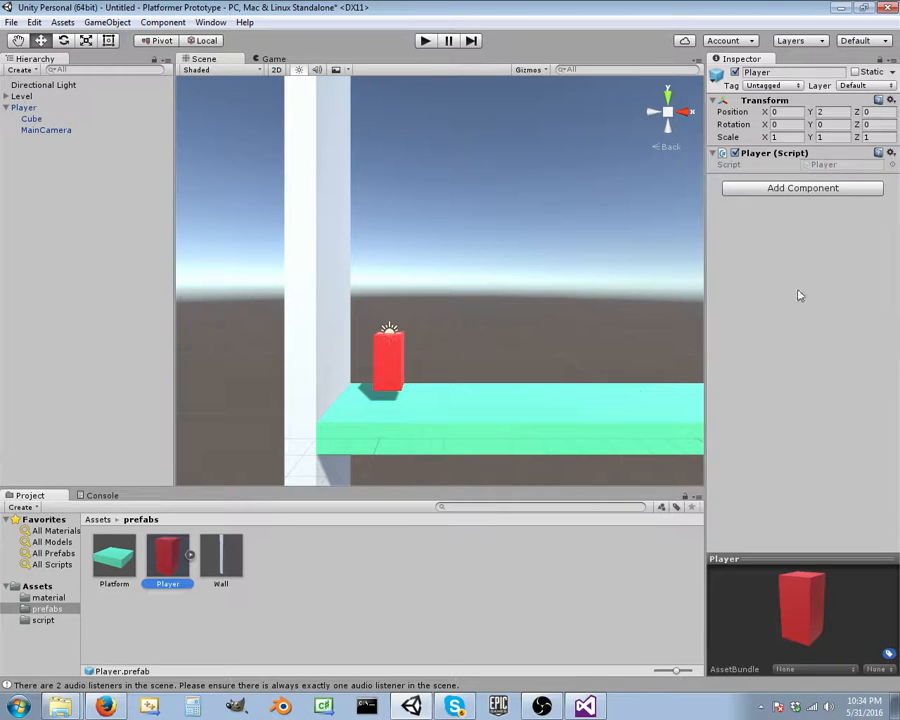
pyautogui.click(770, 188)
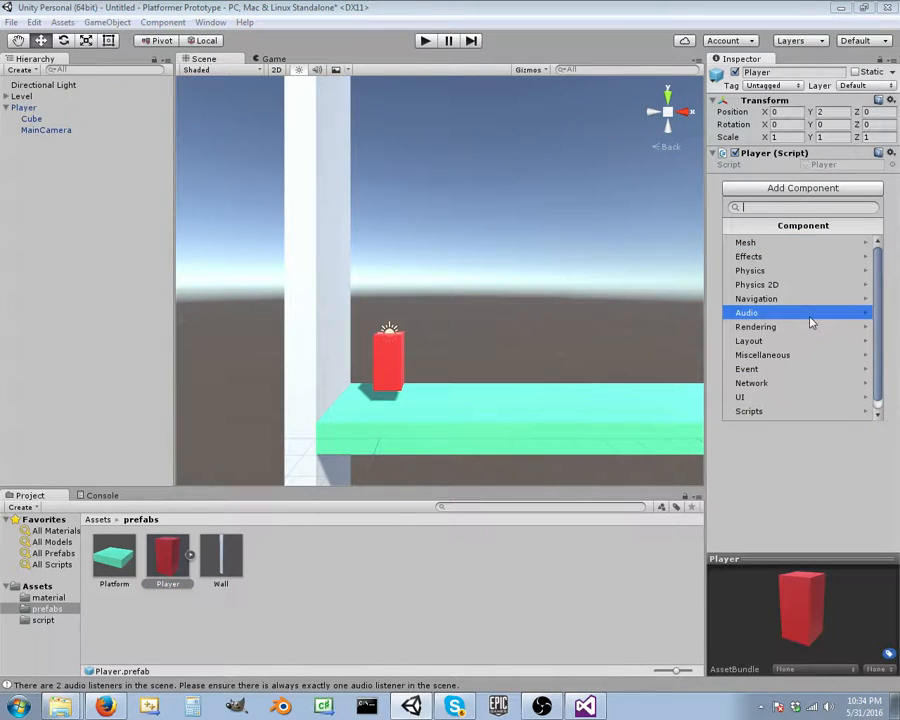
pyautogui.click(800, 271)
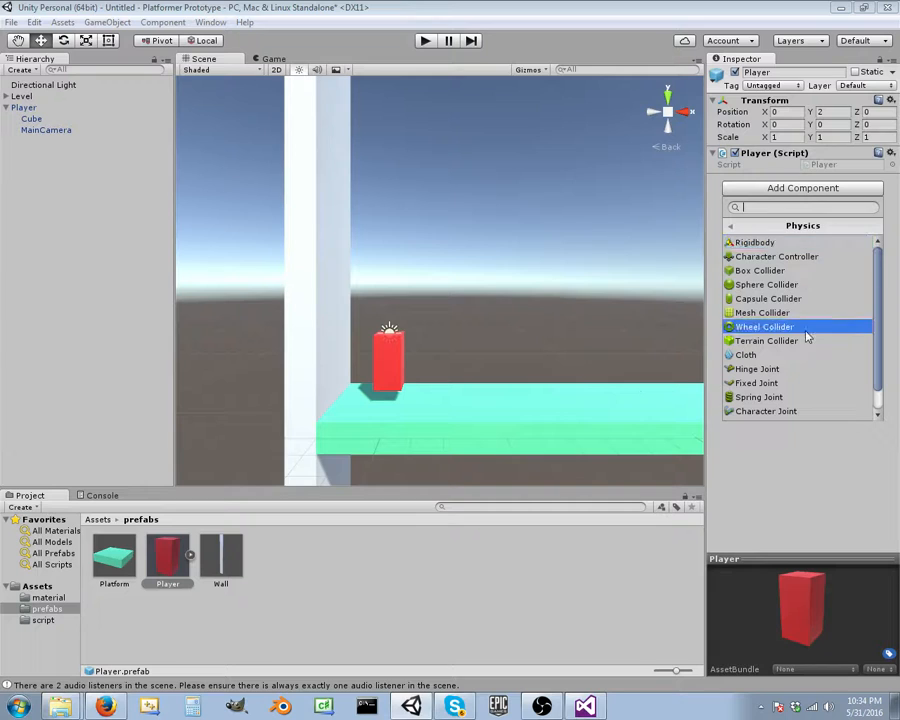
pyautogui.click(795, 243)
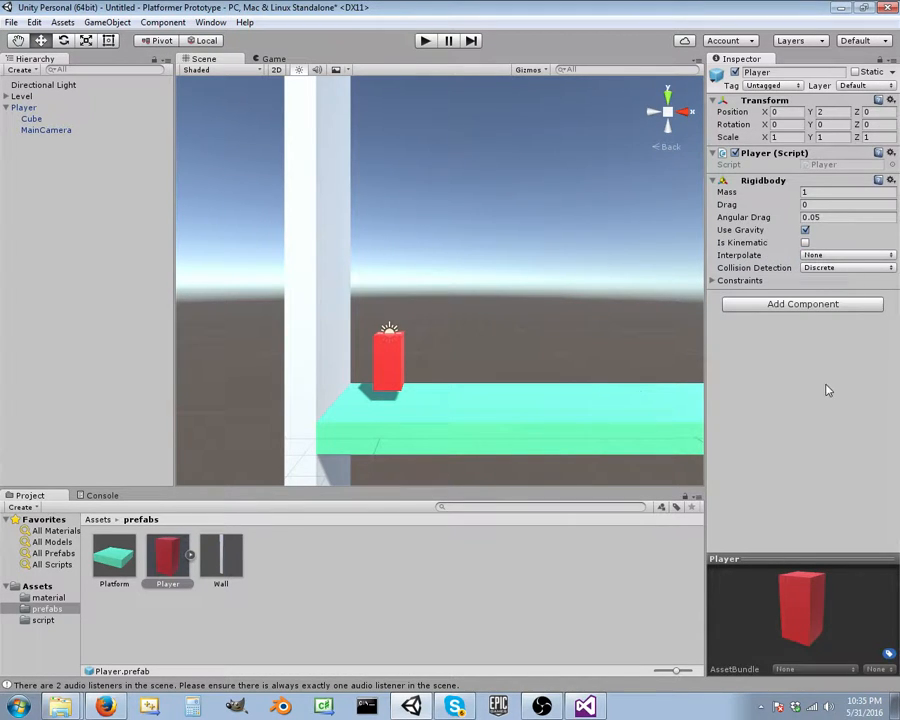
# Freeze the Rigidbody's Z position and its X, Y and Z rotation, and briefly run the game to test it.
pyautogui.click(733, 283)
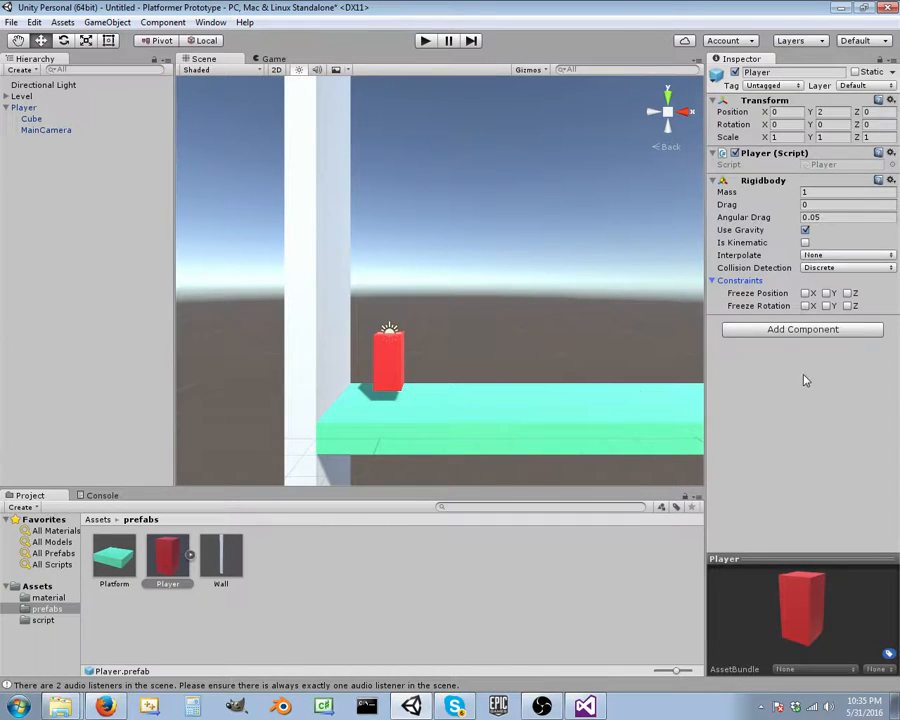
pyautogui.click(828, 294)
pyautogui.click(848, 306)
pyautogui.click(827, 306)
pyautogui.click(806, 306)
pyautogui.click(425, 41)
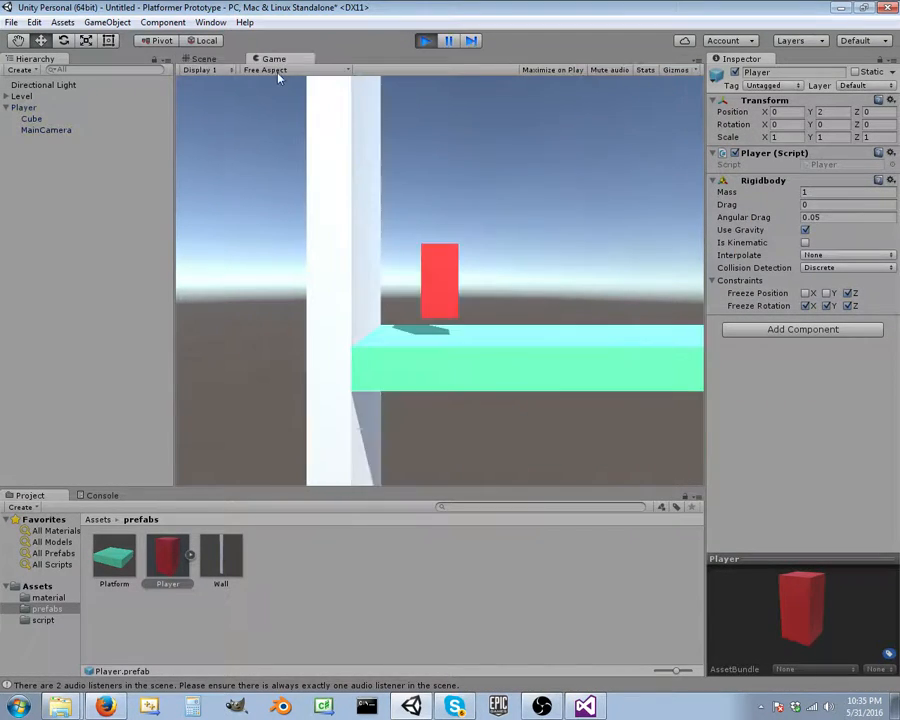
pyautogui.click(425, 41)
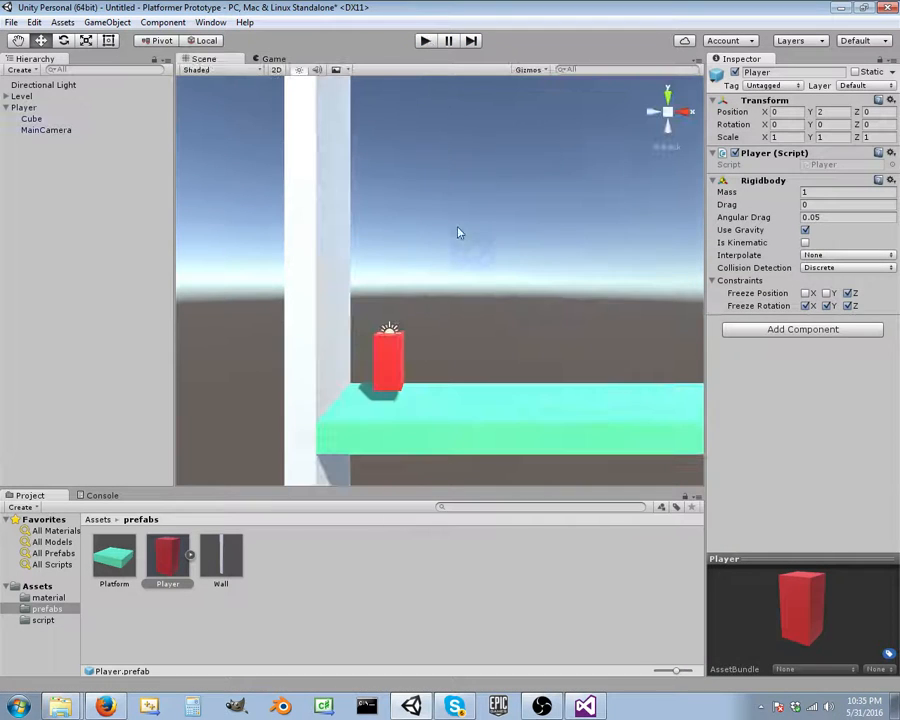
# Raise the Player in the scene to about Y 9.55 and run the game to test its fall.
pyautogui.click(22, 107)
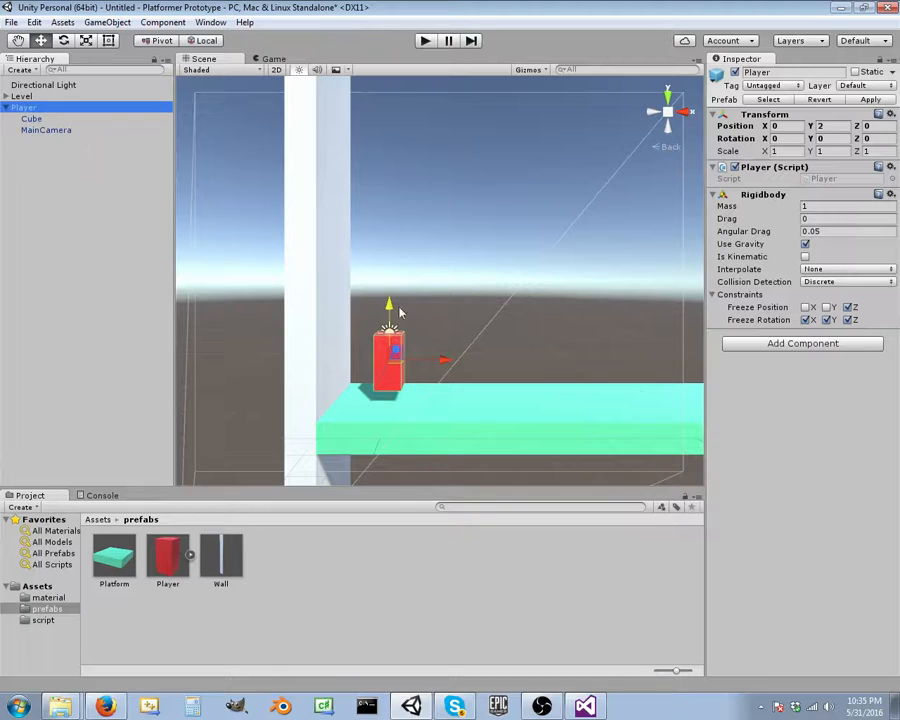
pyautogui.moveTo(386, 318); pyautogui.dragTo(383, 115)
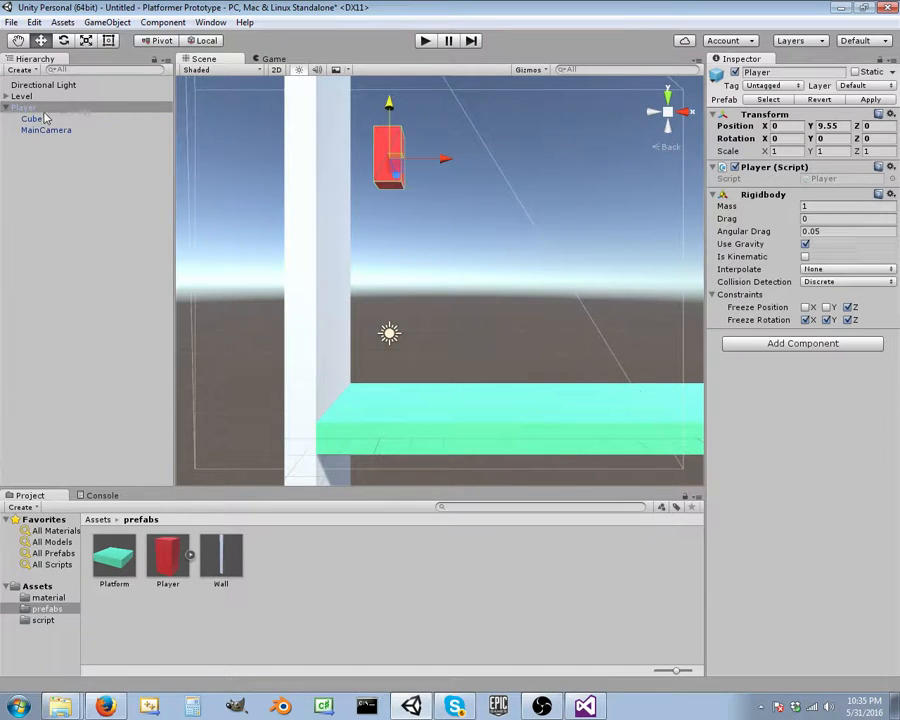
pyautogui.click(262, 59)
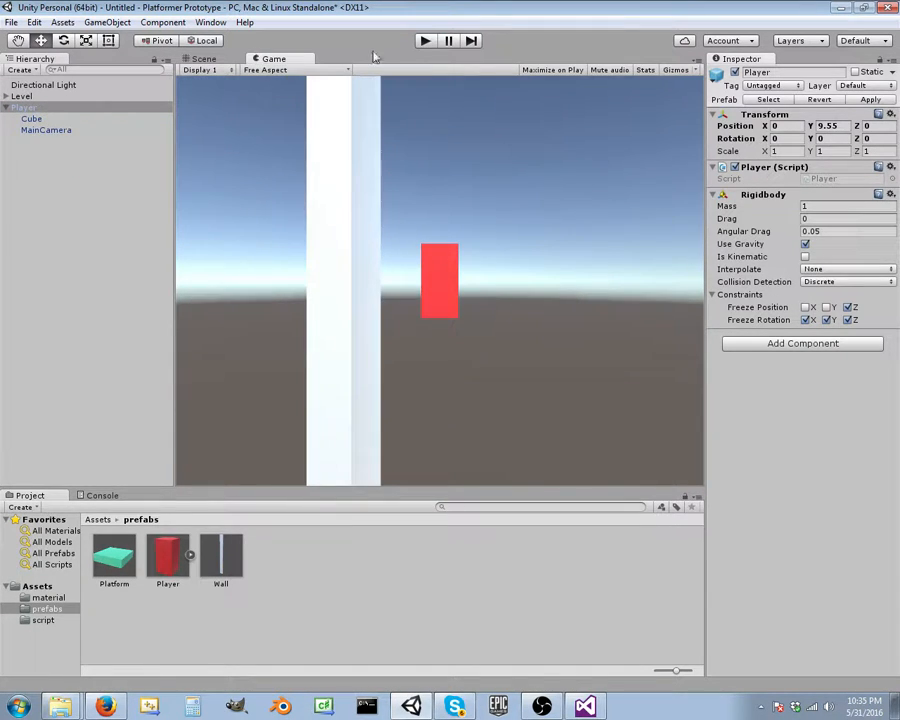
pyautogui.click(425, 40)
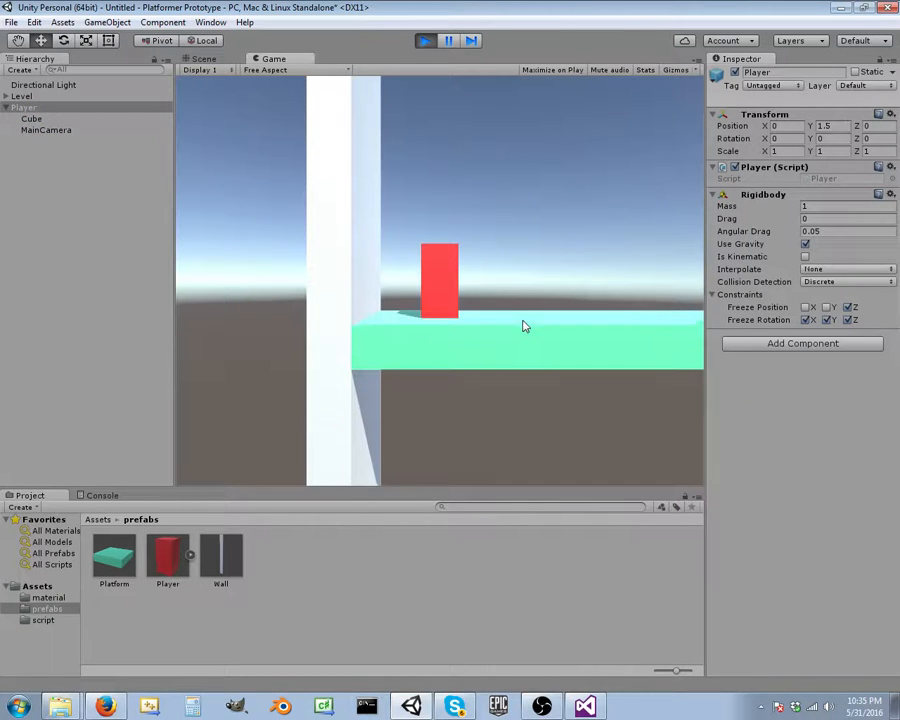
pyautogui.click(425, 41)
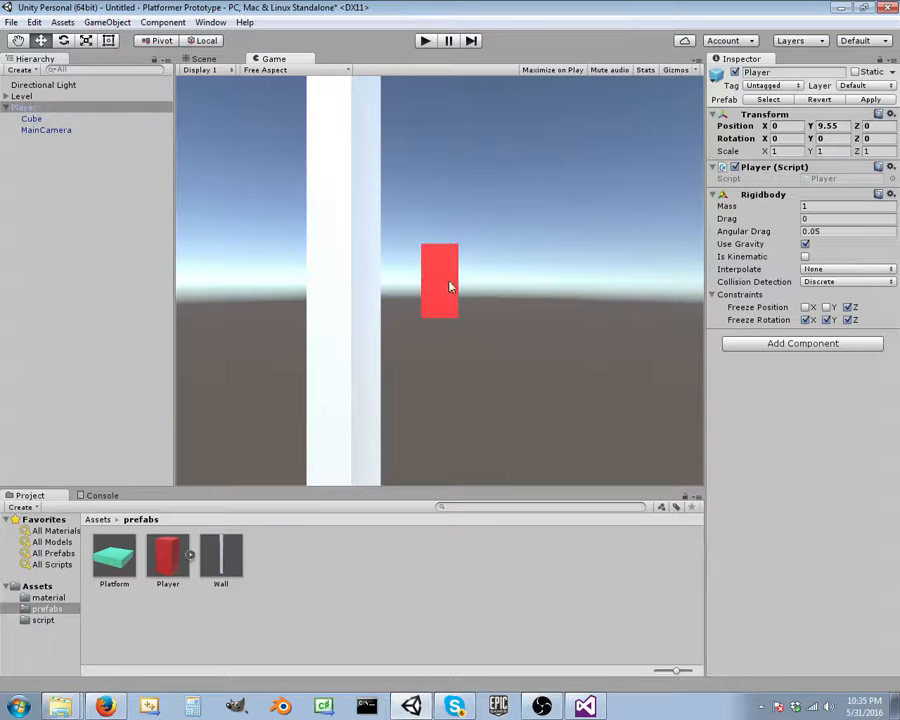
# Lower the Player in the scene view to just above the platform, at about Y 1.63.
pyautogui.click(205, 59)
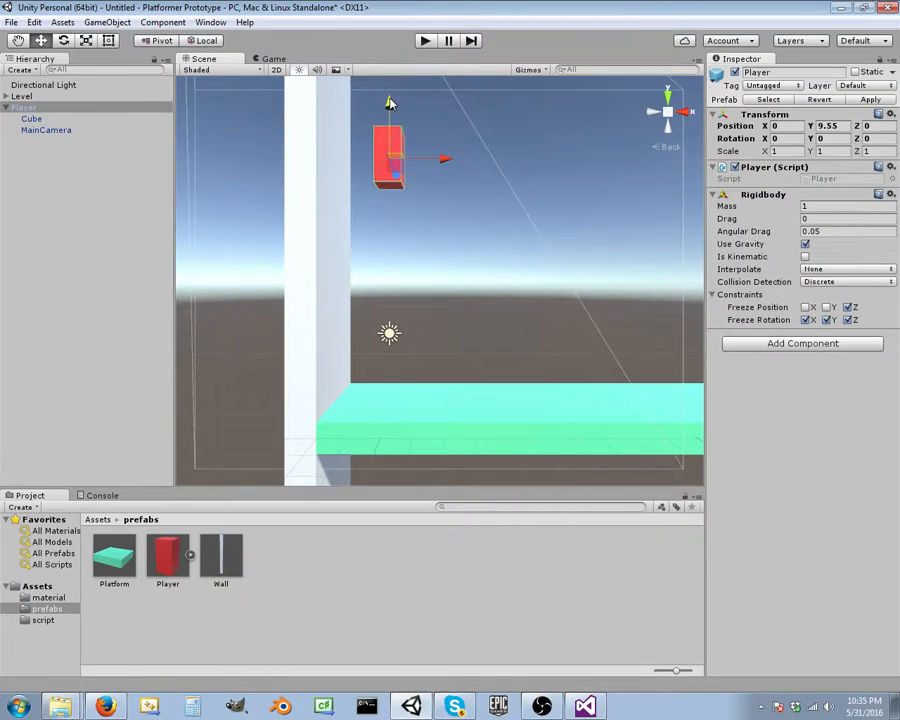
pyautogui.moveTo(389, 103); pyautogui.dragTo(396, 314)
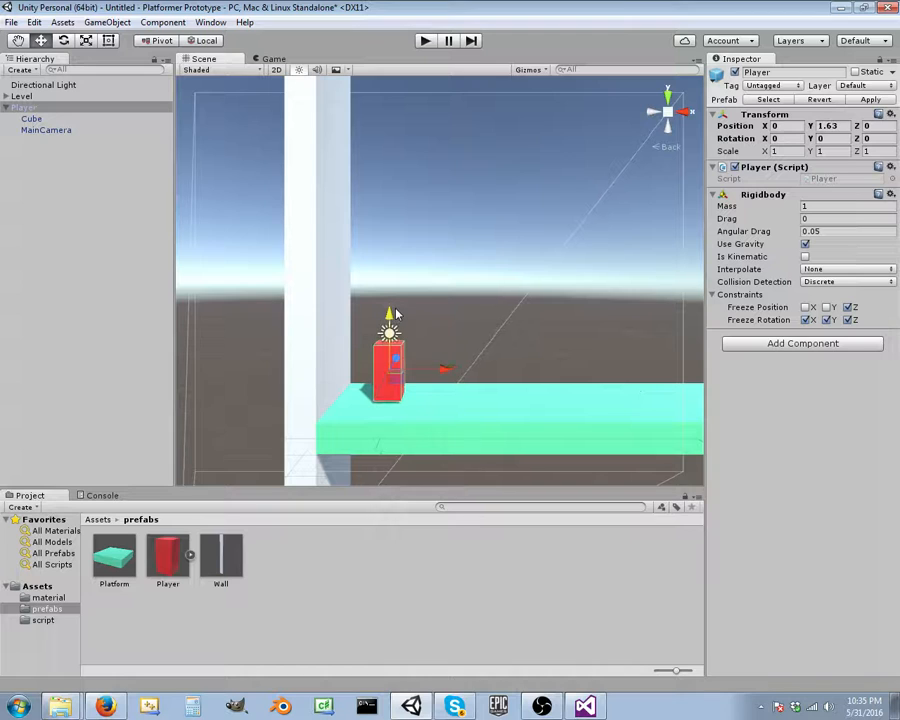
# Expand the Level group and add another Platform prefab instance to the hierarchy between Level and Player.
pyautogui.moveTo(569, 257); pyautogui.dragTo(418, 245, button='middle')
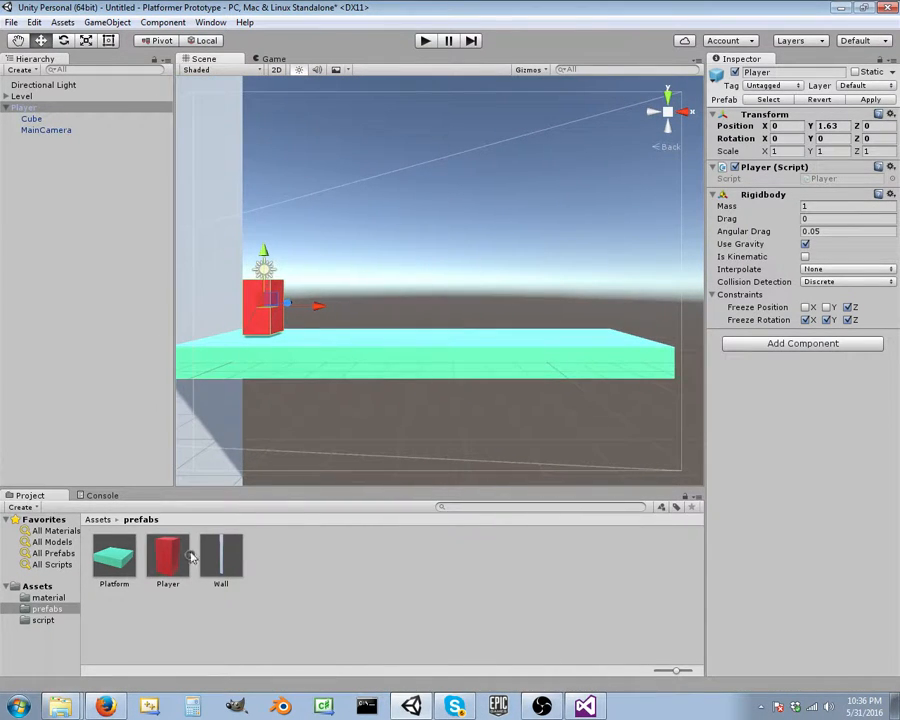
pyautogui.click(8, 96)
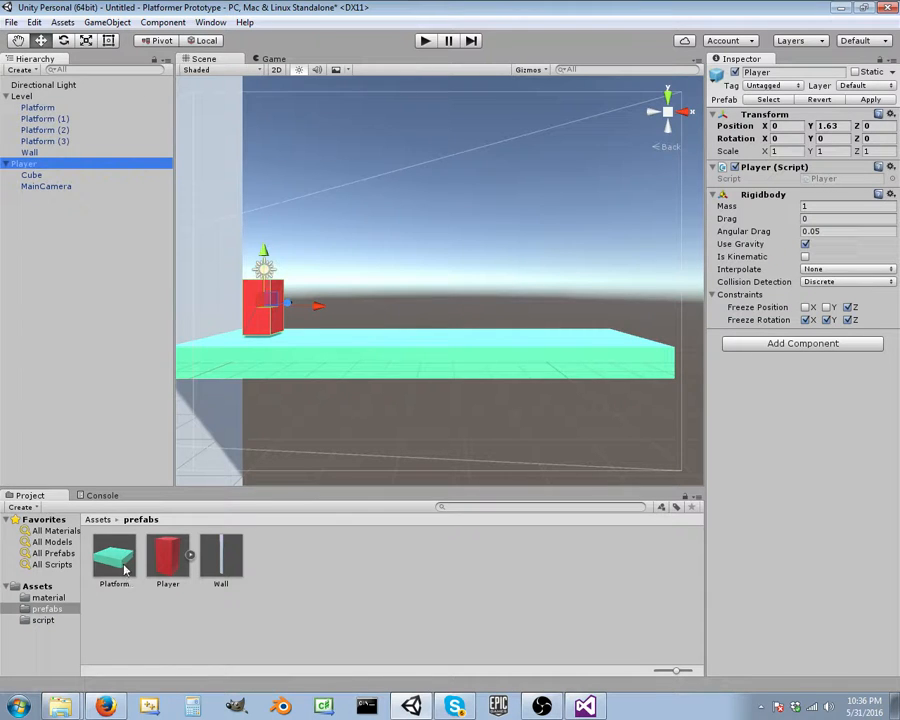
pyautogui.moveTo(116, 560); pyautogui.dragTo(46, 172)
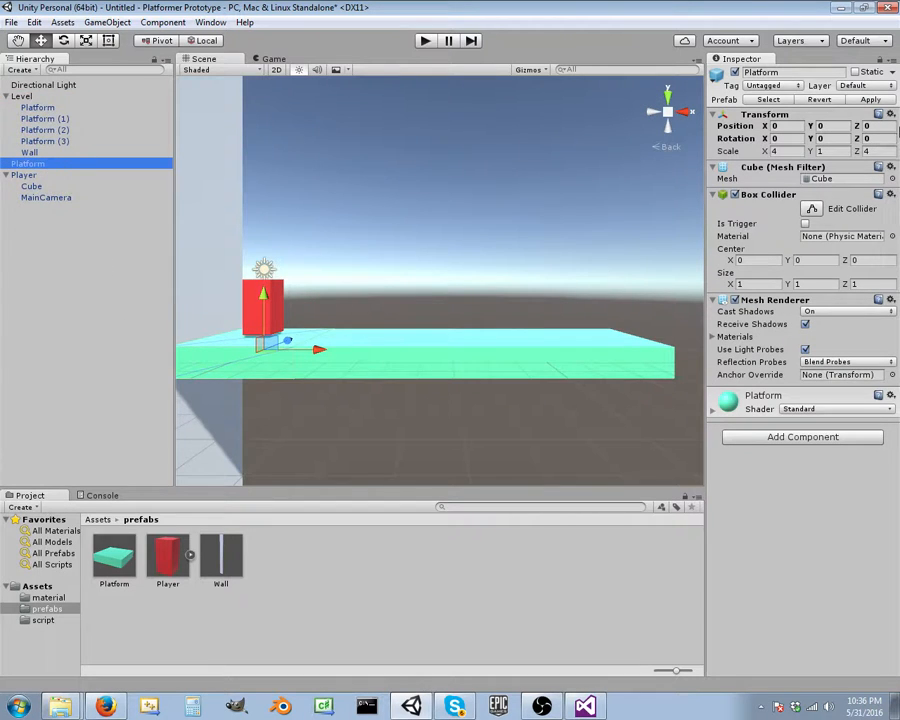
# Try X positions of 16 and 20 for the new platform.
pyautogui.click(785, 126)
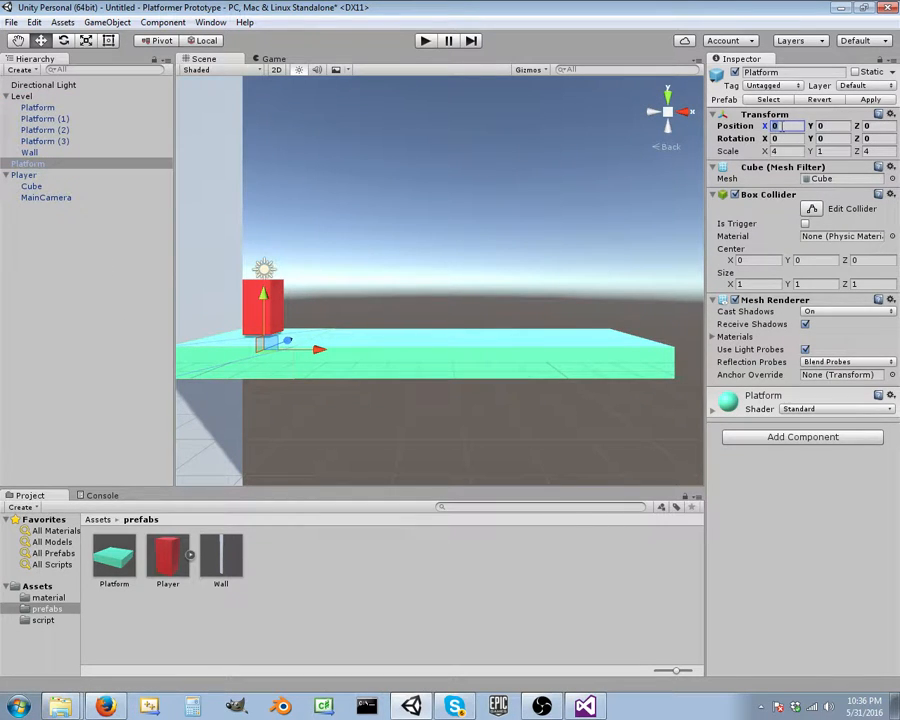
pyautogui.write('16')
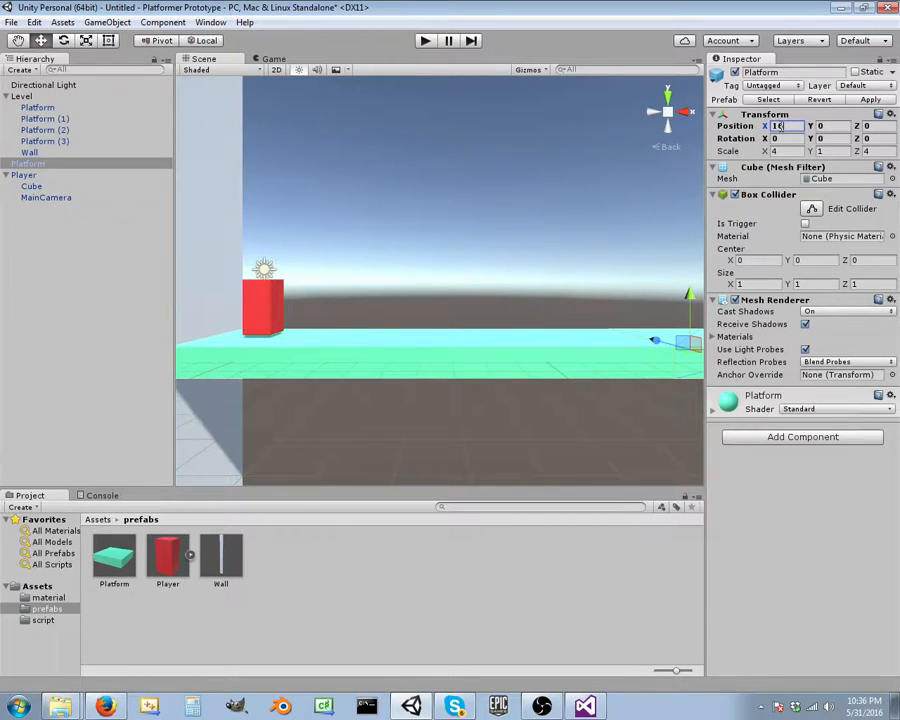
pyautogui.press('BackSpace')
pyautogui.press('BackSpace')
pyautogui.write('2')
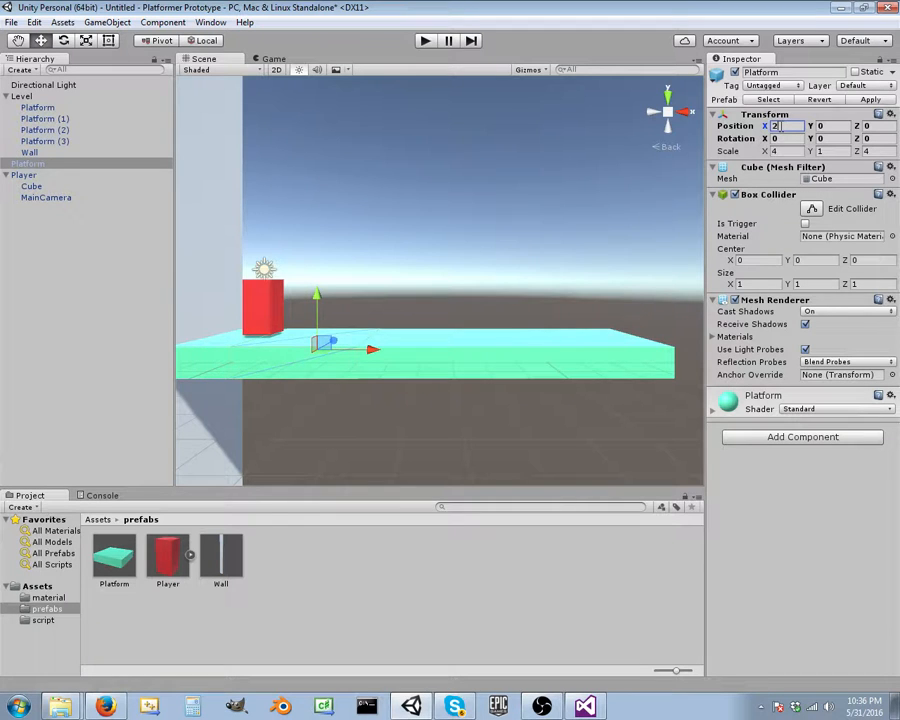
pyautogui.write('0')
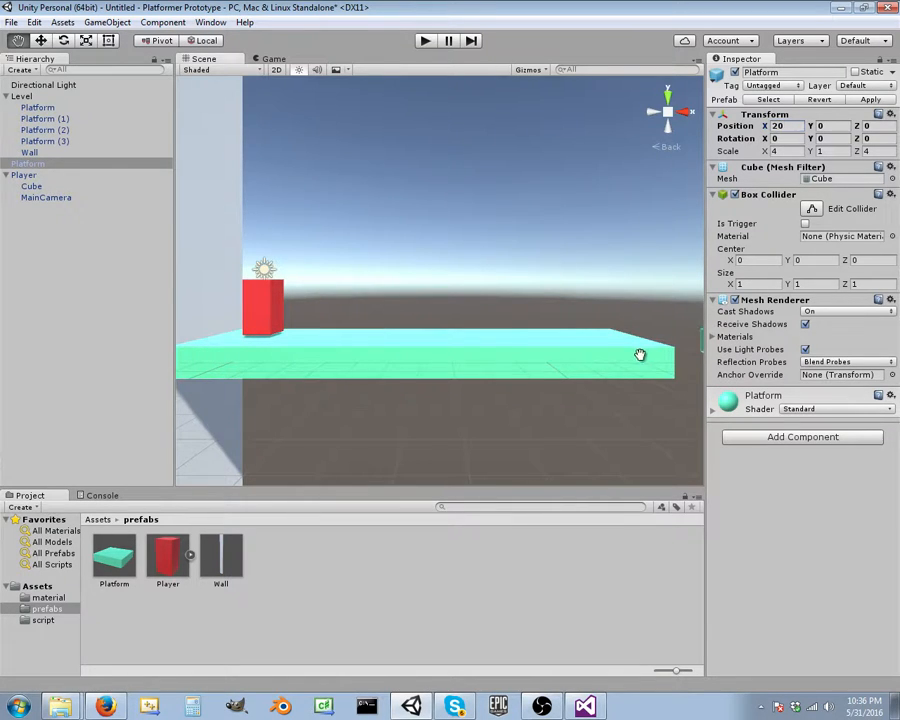
pyautogui.moveTo(641, 354); pyautogui.dragTo(444, 378, button='middle')
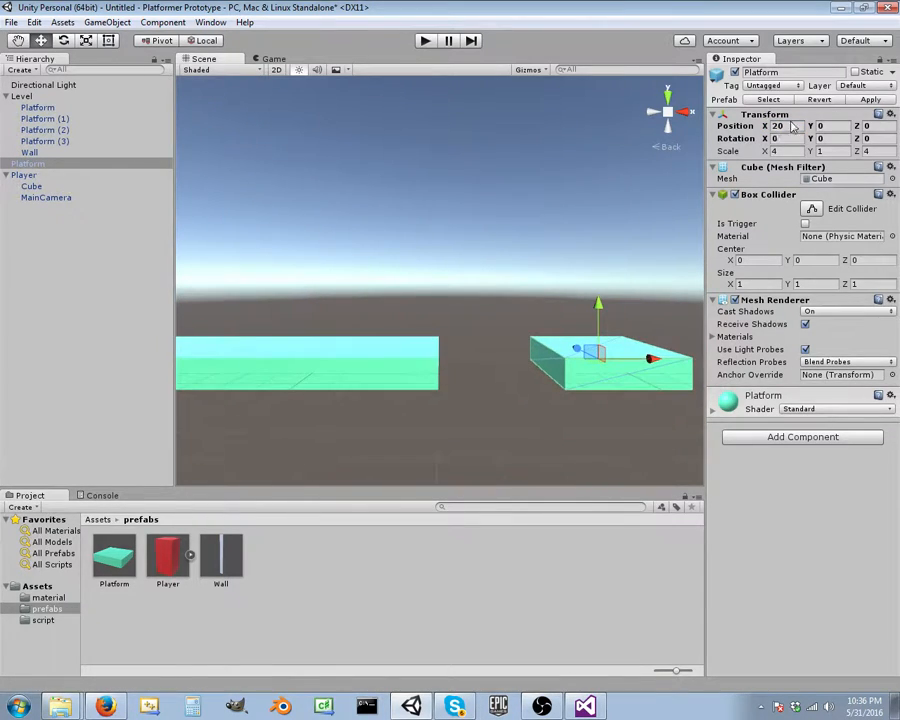
# Set the new platform's X position to 24 to widen the gap beside the existing platforms.
pyautogui.click(797, 127)
pyautogui.write('24')
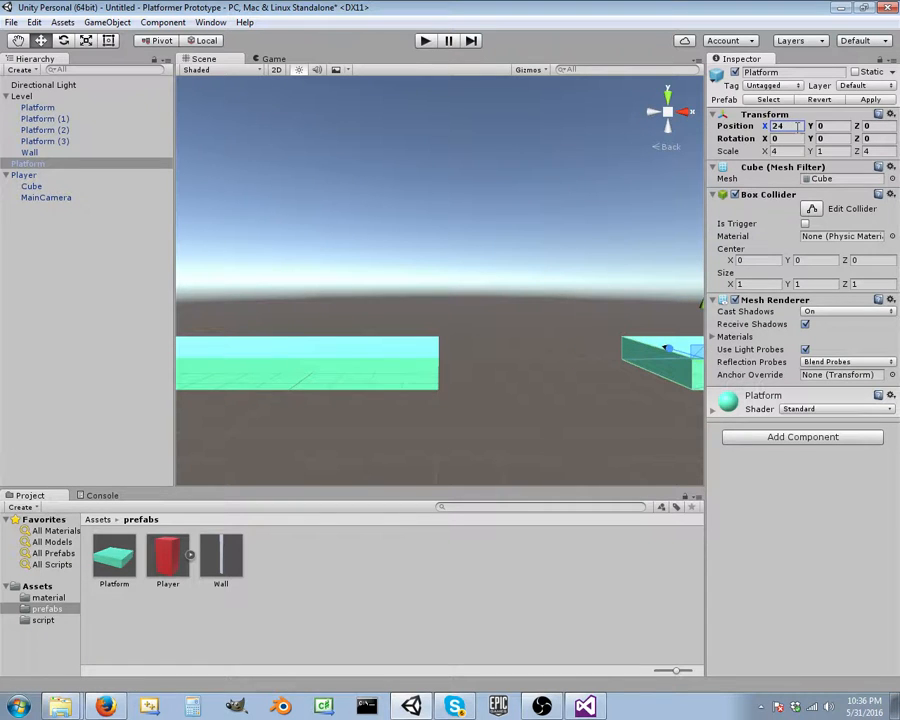
pyautogui.moveTo(368, 345); pyautogui.dragTo(611, 305, button='middle')
pyautogui.moveTo(490, 293); pyautogui.dragTo(558, 311, button='middle')
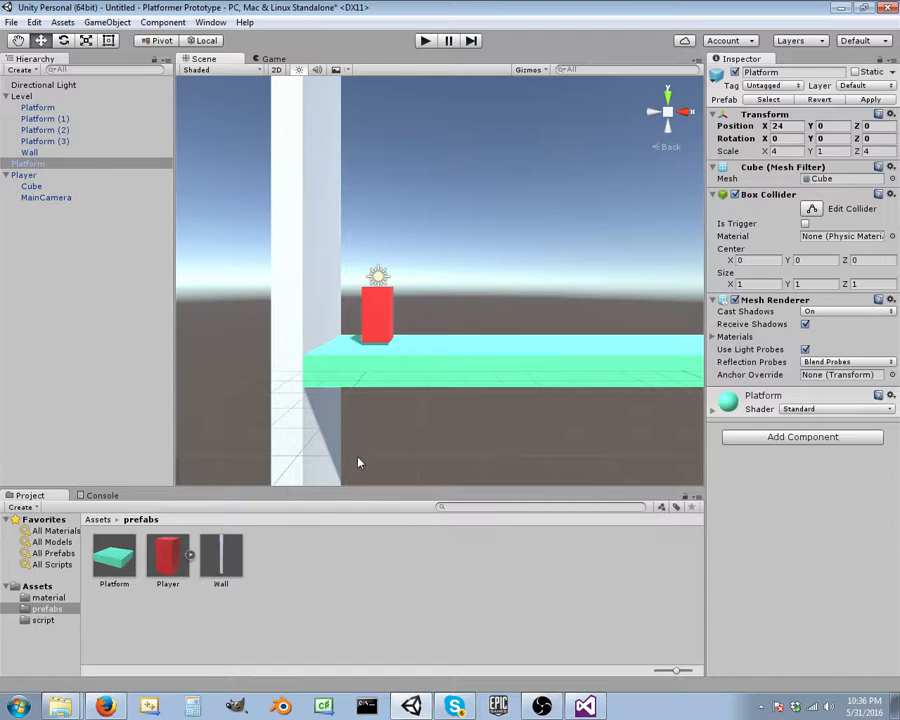
pyautogui.moveTo(358, 462); pyautogui.dragTo(402, 358, button='middle')
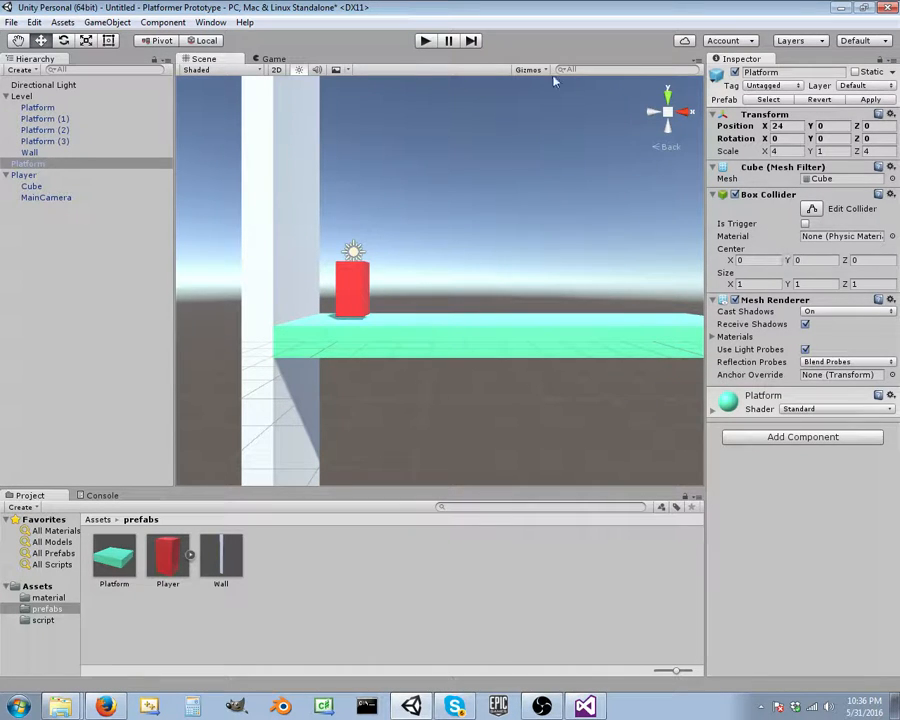
# Open the project's Input settings and expand the list of axes.
pyautogui.click(56, 23)
pyautogui.moveTo(31, 22)
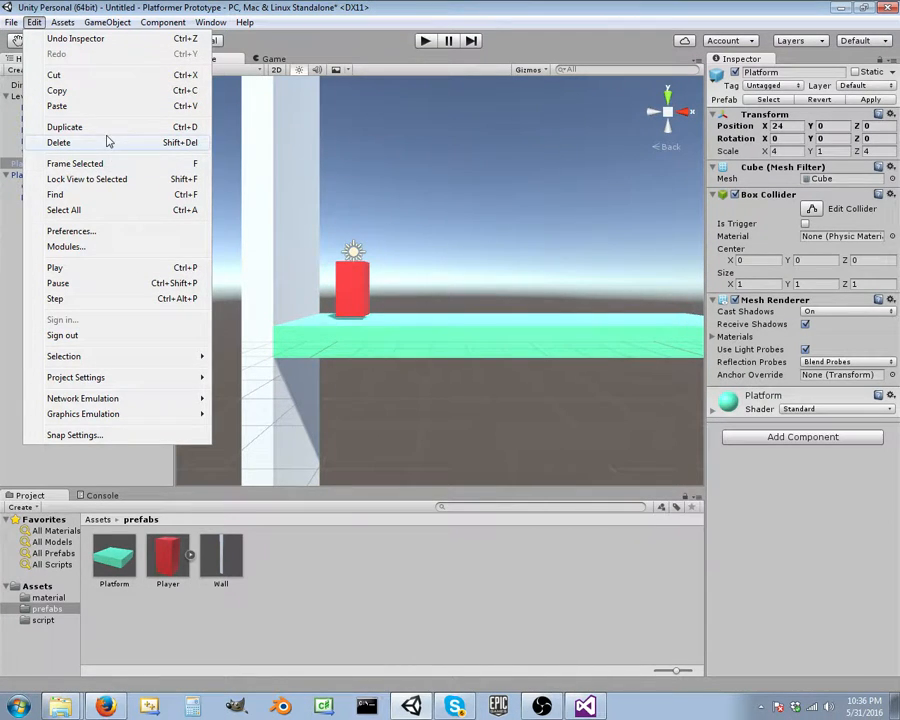
pyautogui.moveTo(150, 377)
pyautogui.click(240, 376)
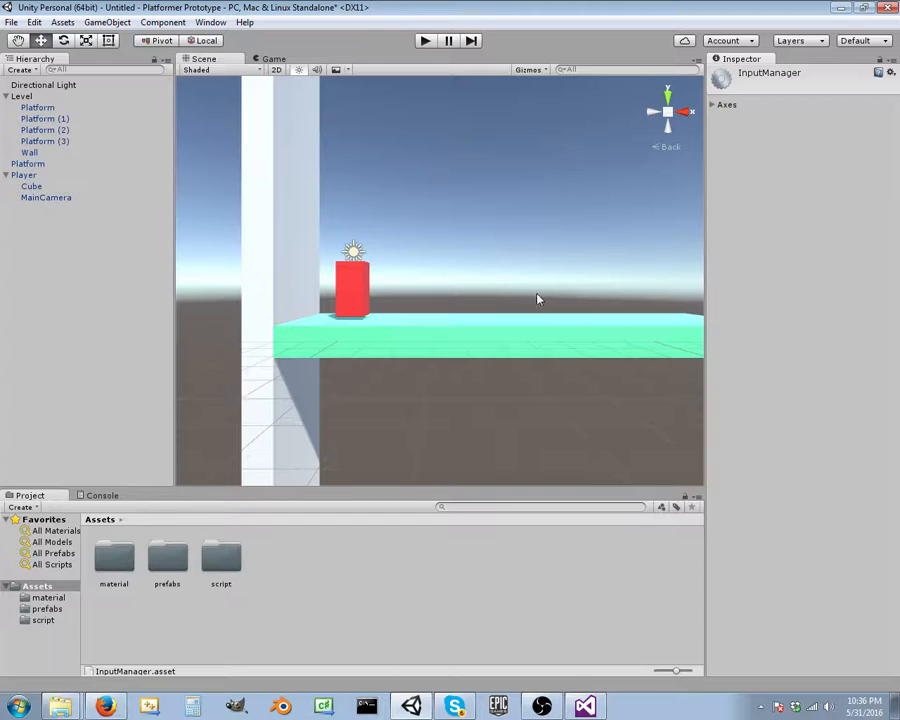
pyautogui.click(713, 105)
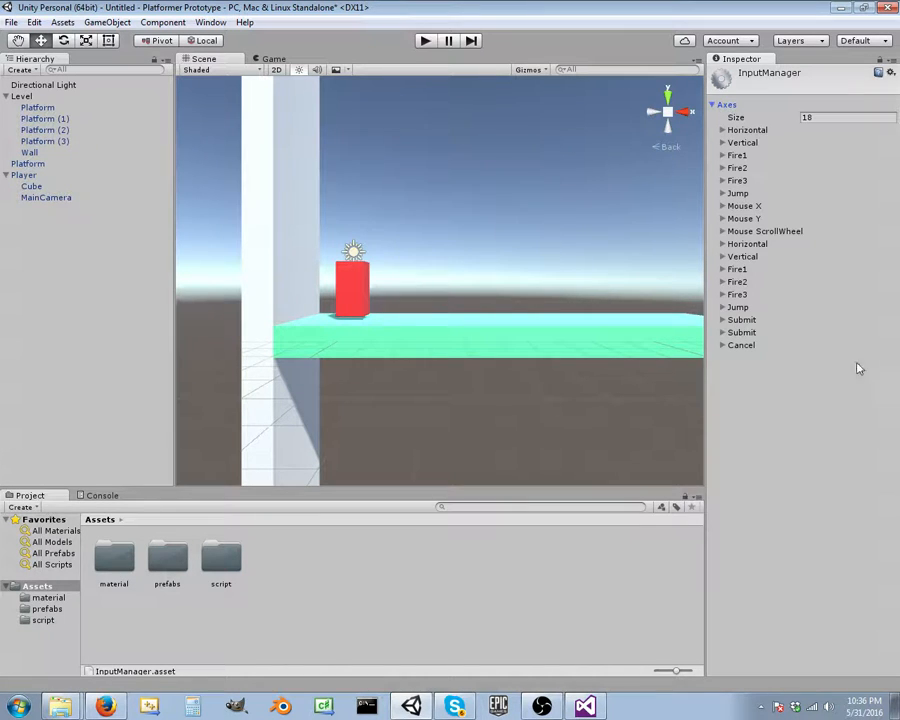
# Clear all default input axes by setting the list size to 0, then set the size to 2.
pyautogui.click(822, 118)
pyautogui.write('0')
pyautogui.press('Return')
pyautogui.click(813, 117)
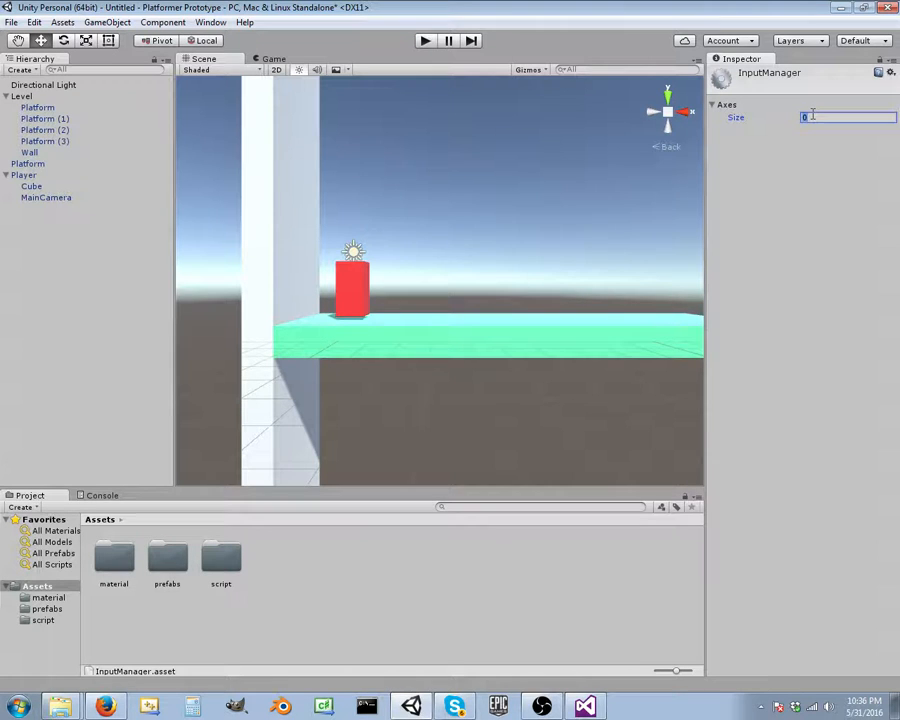
pyautogui.press('Return')
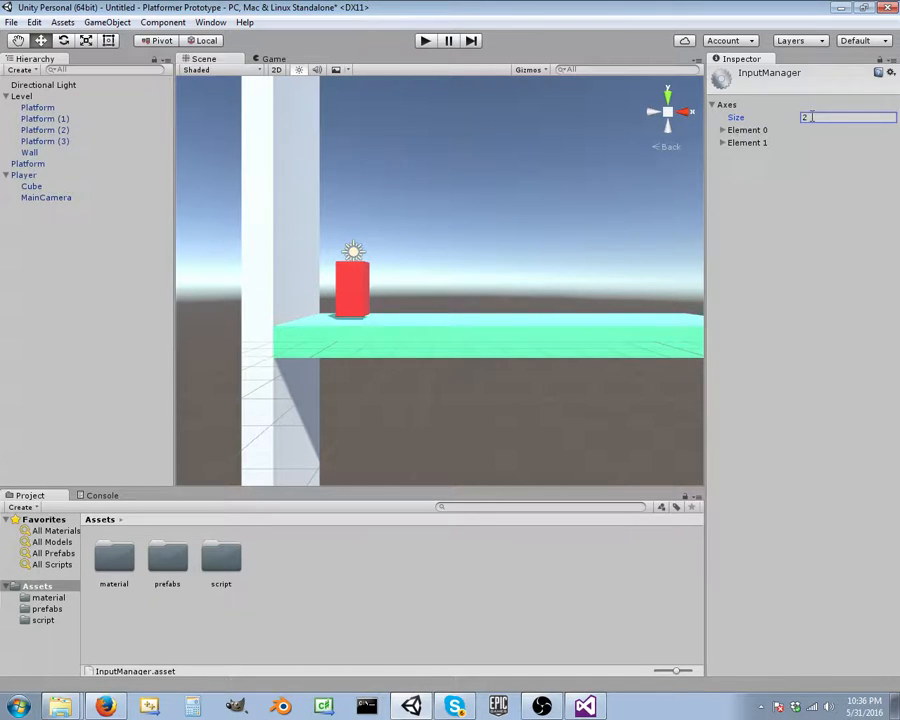
# Configure the first input axis with the name Movement, negative button left and positive button right.
pyautogui.click(727, 131)
pyautogui.click(806, 144)
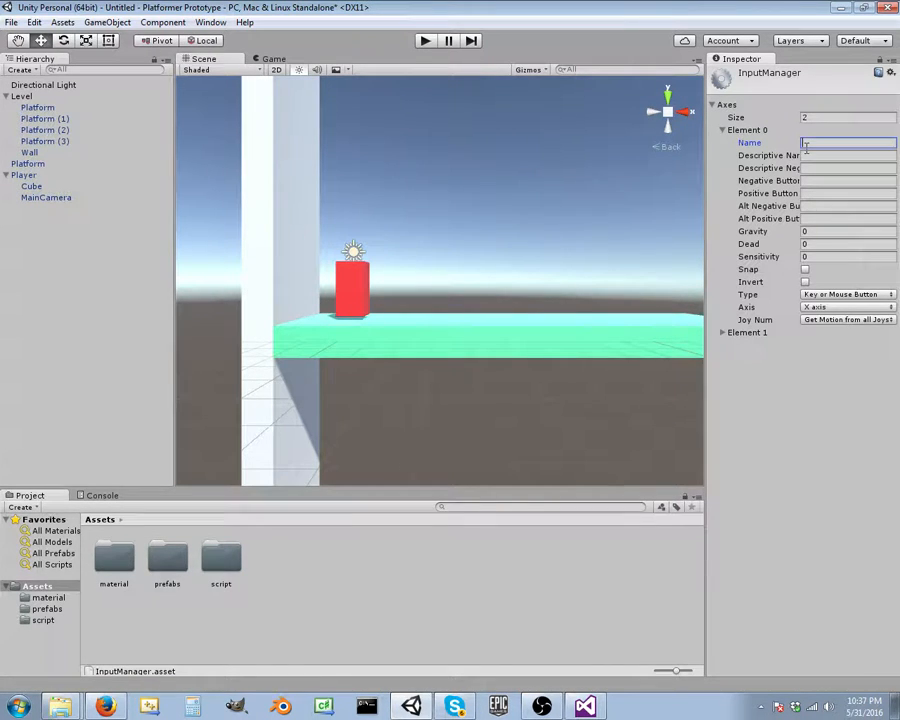
pyautogui.write('Movement')
pyautogui.click(816, 180)
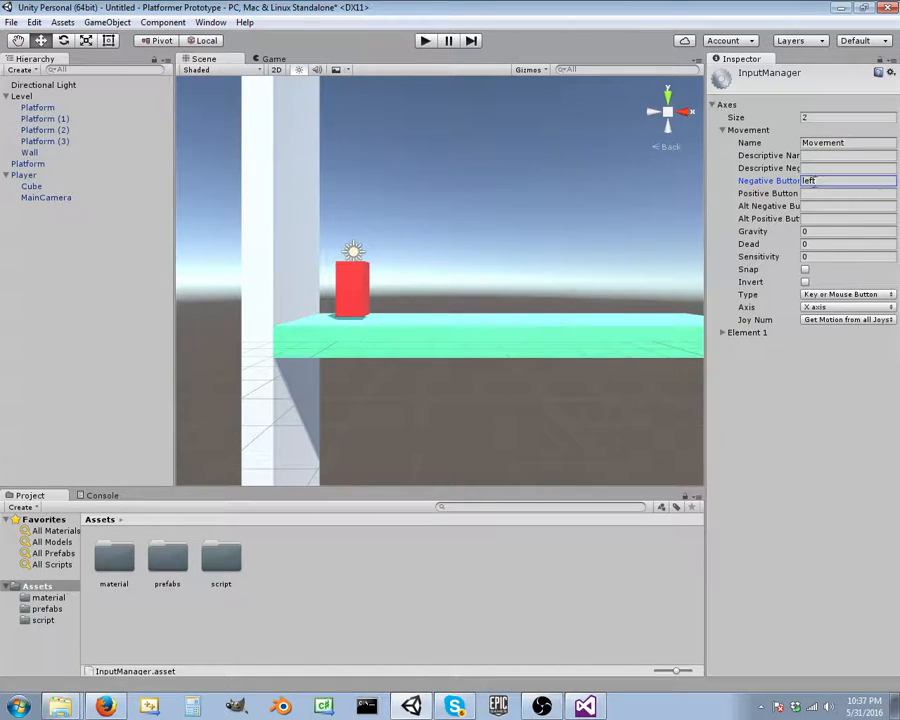
pyautogui.press('Tab')
pyautogui.write('ri')
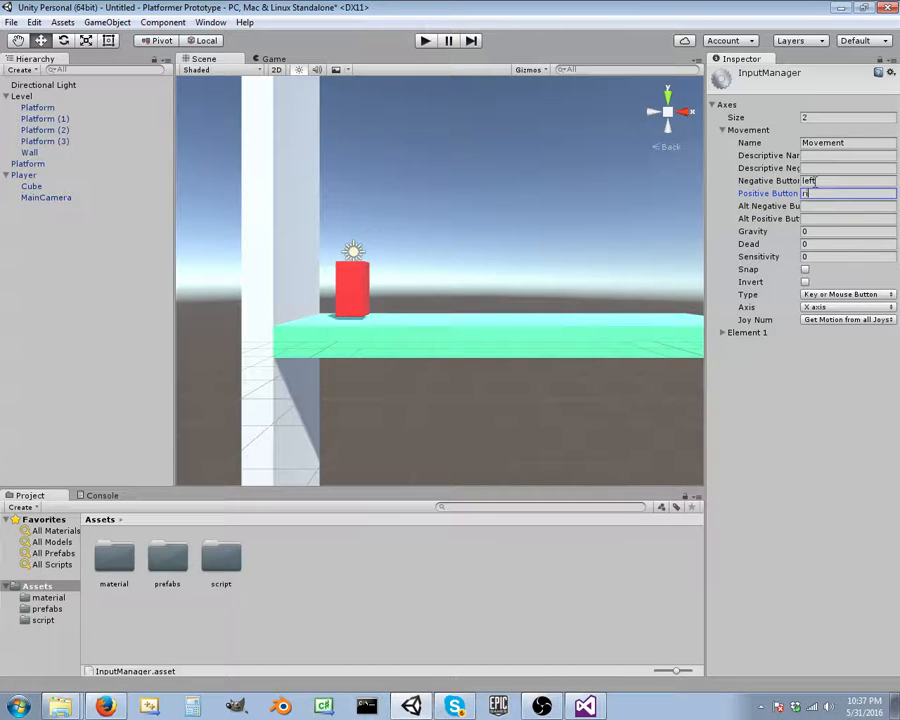
pyautogui.click(815, 231)
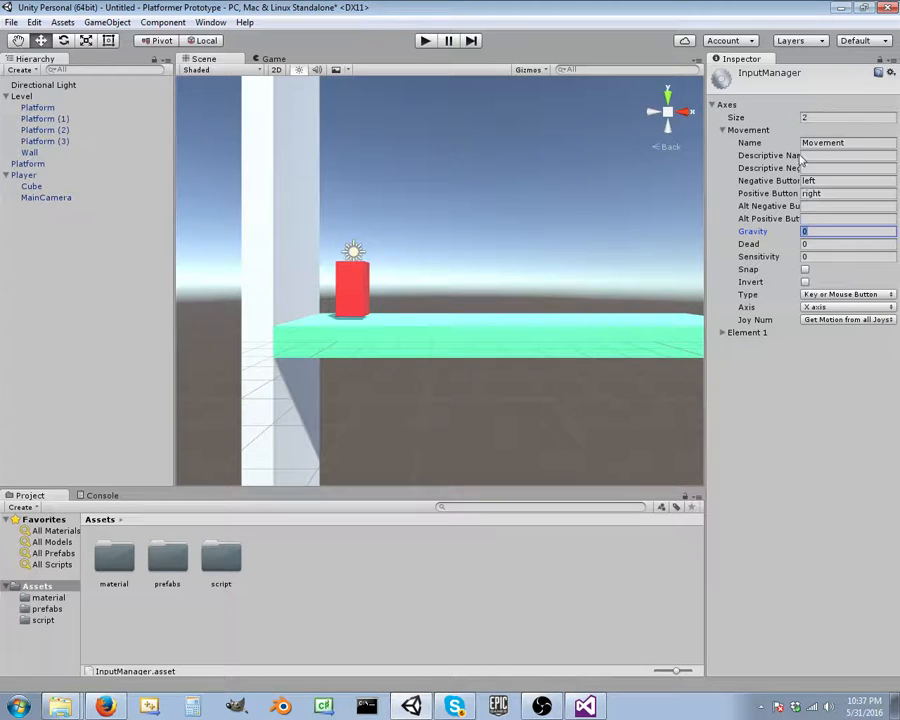
pyautogui.click(723, 130)
# Configure the second input axis with the name Jump and positive button z.
pyautogui.click(723, 143)
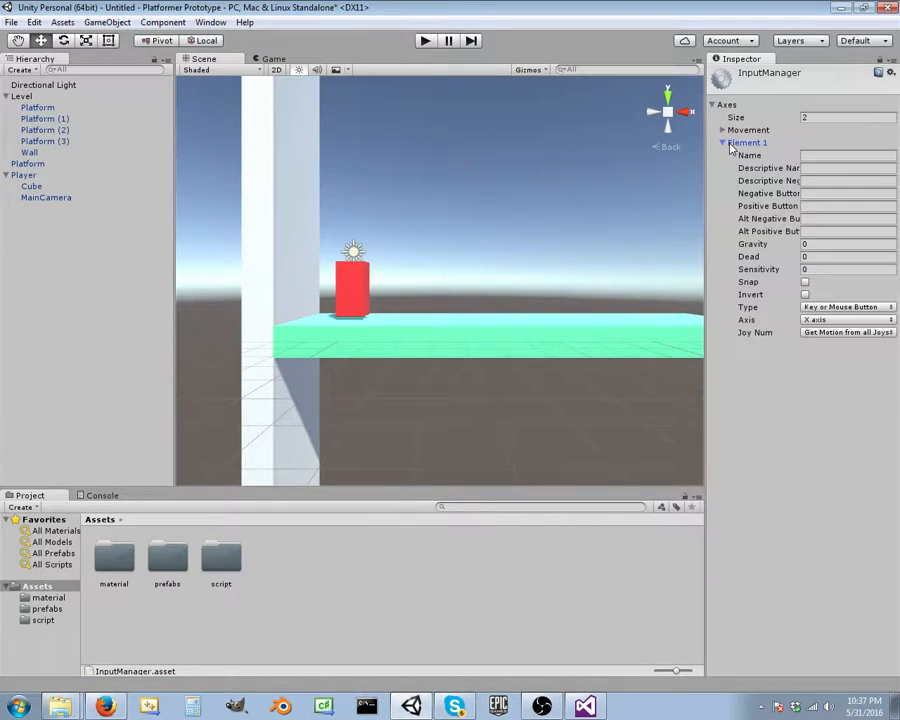
pyautogui.click(828, 156)
pyautogui.write('Jump')
pyautogui.click(825, 206)
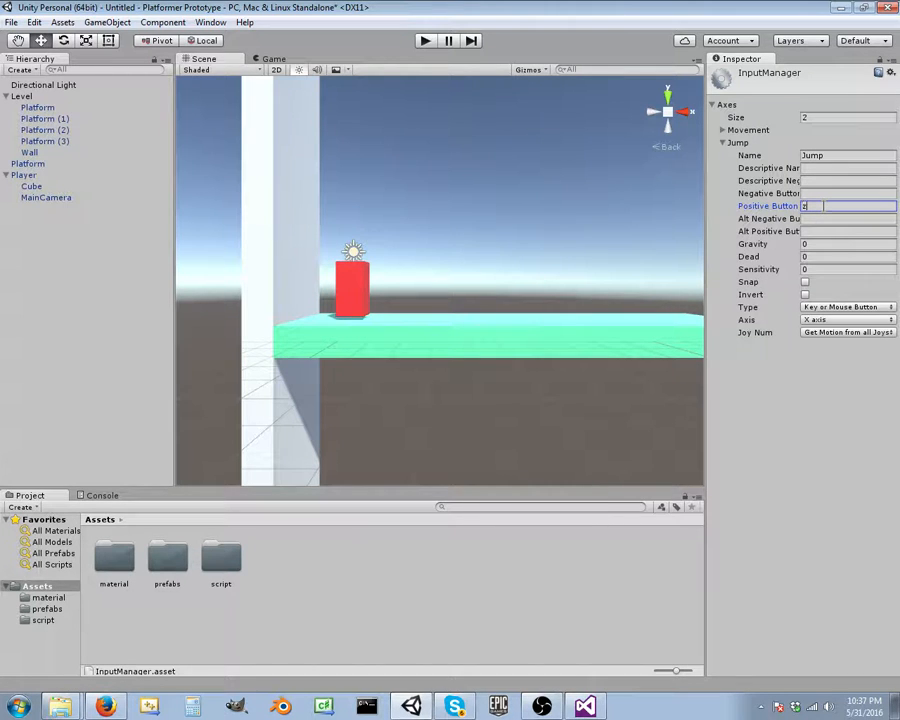
pyautogui.write('z')
pyautogui.click(722, 143)
pyautogui.click(654, 224)
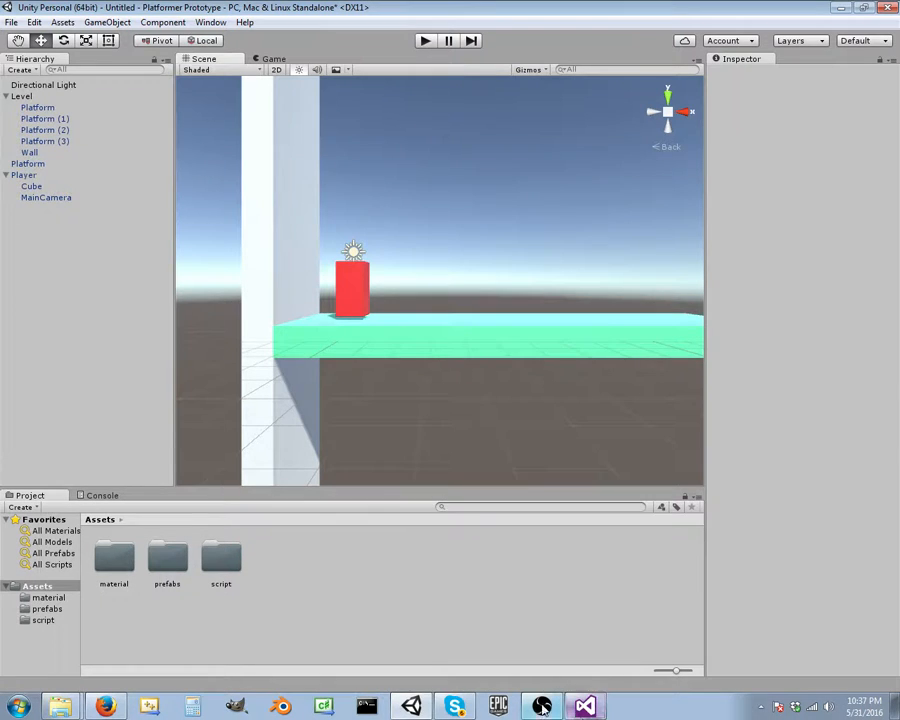
# Switch to Visual Studio and add an empty void method fixedUpdate() below Start in Player.cs.
pyautogui.hotkey('alt', 'Tab')
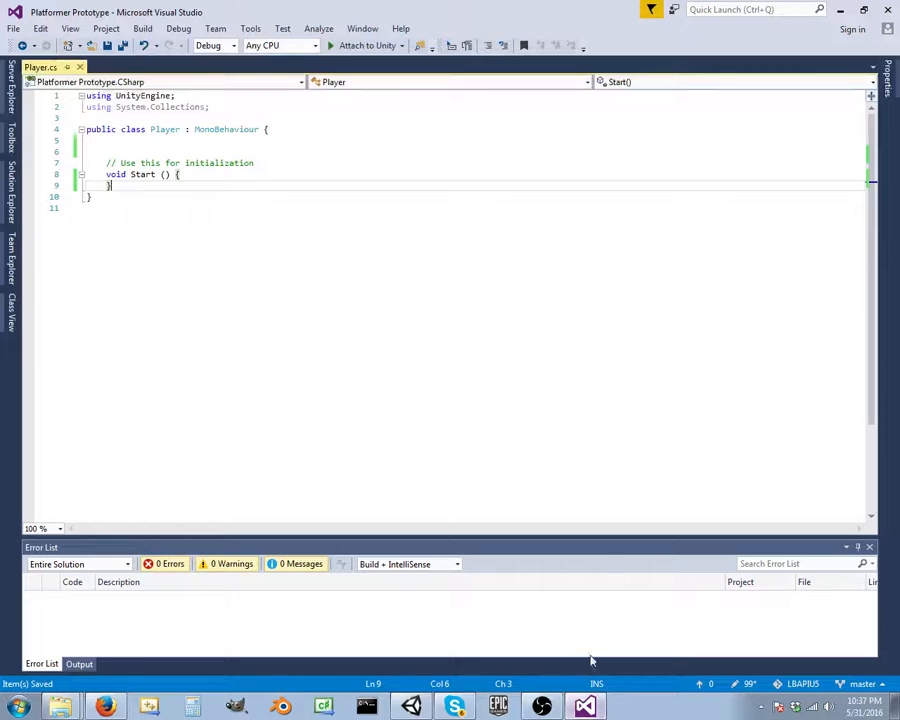
pyautogui.click(198, 174)
pyautogui.click(142, 187)
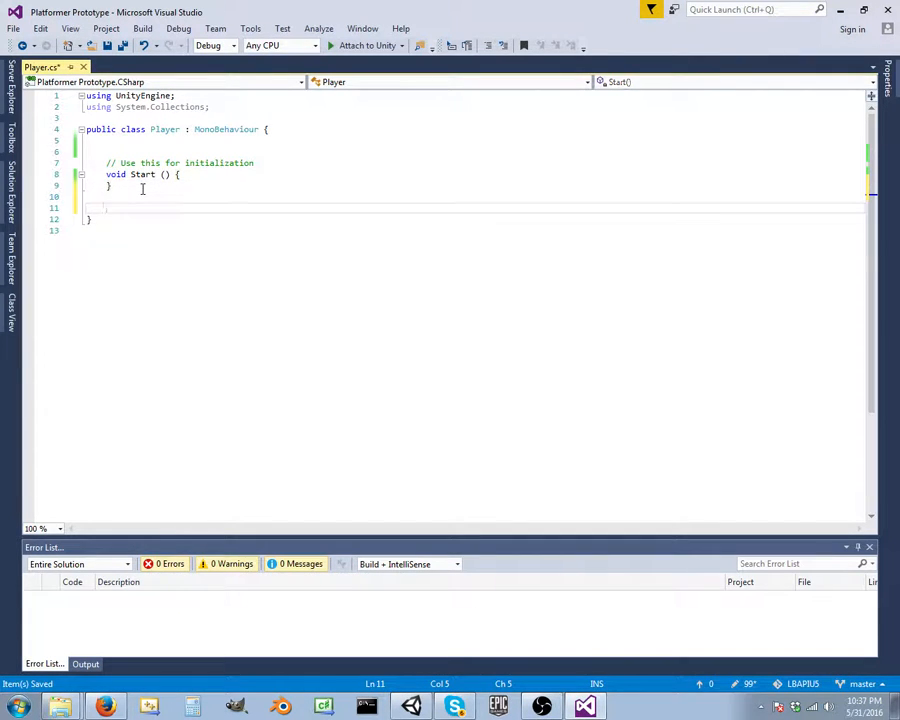
pyautogui.write('d fixe')
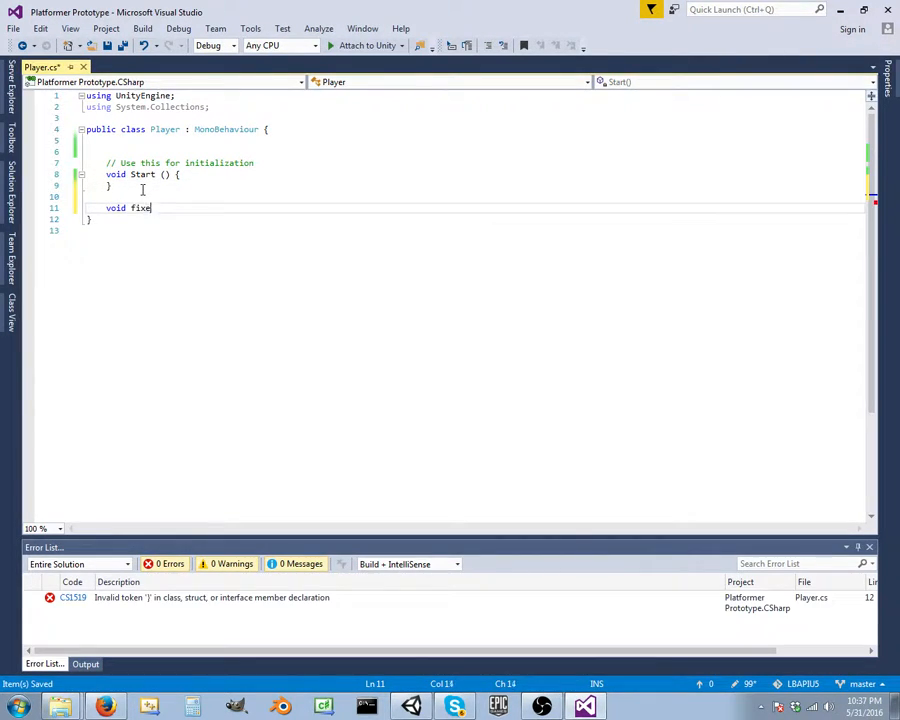
pyautogui.write('dUpdate() {')
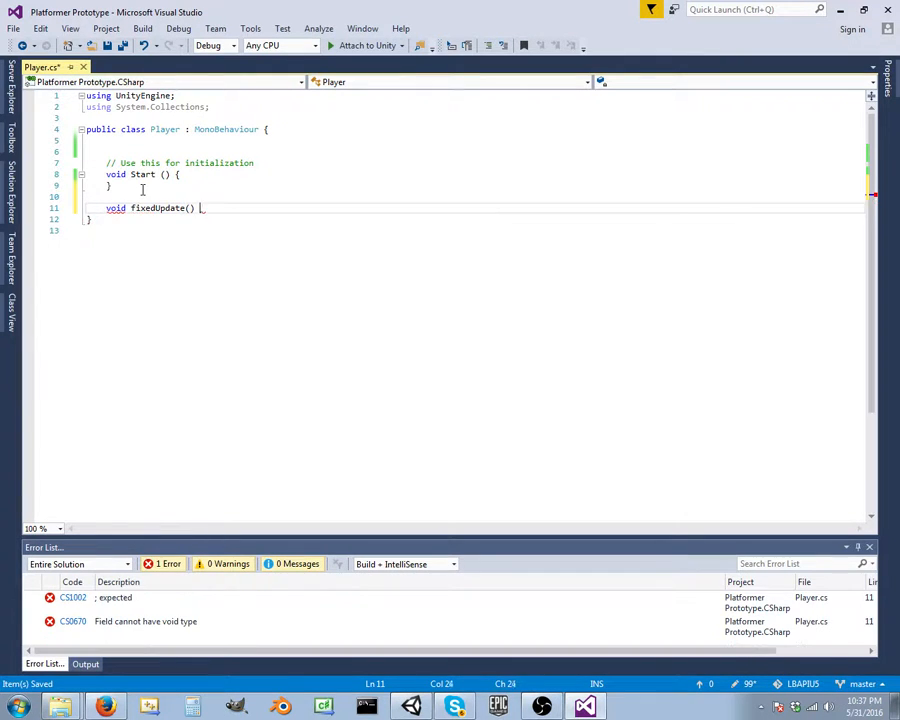
pyautogui.press('Return')
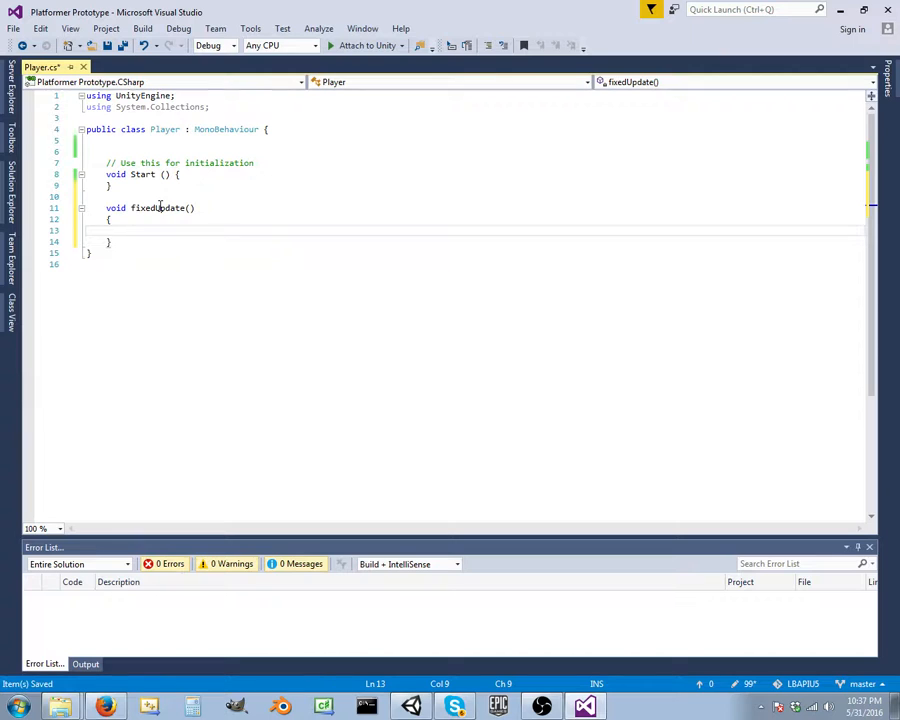
# Correct the new method's name to FixedUpdate and save the script.
pyautogui.click(137, 209)
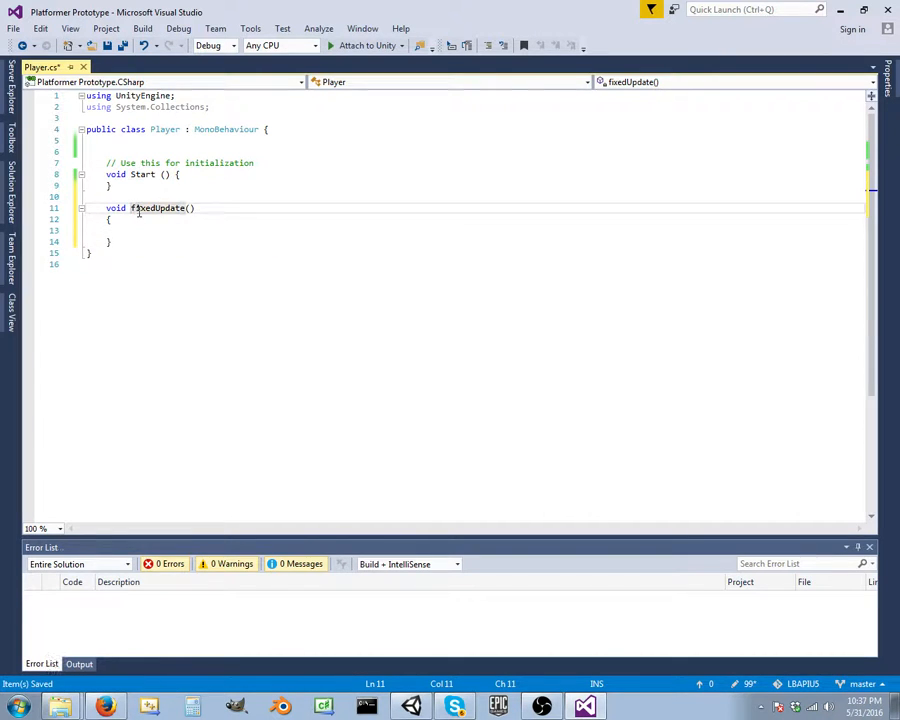
pyautogui.press('BackSpace')
pyautogui.write('F')
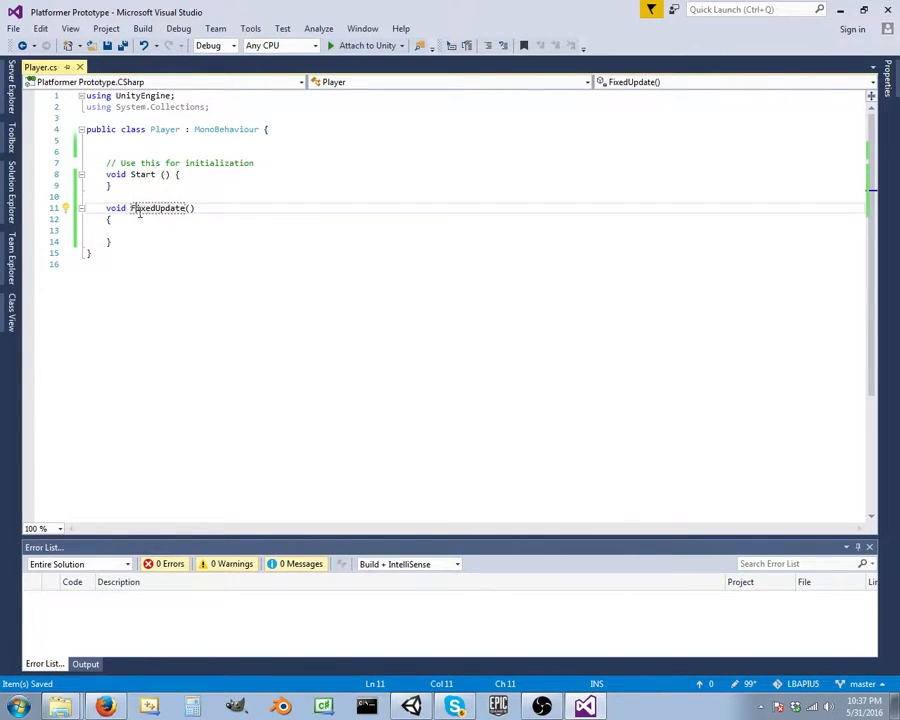
pyautogui.click(146, 229)
pyautogui.hotkey('ctrl', 's')
pyautogui.click(161, 219)
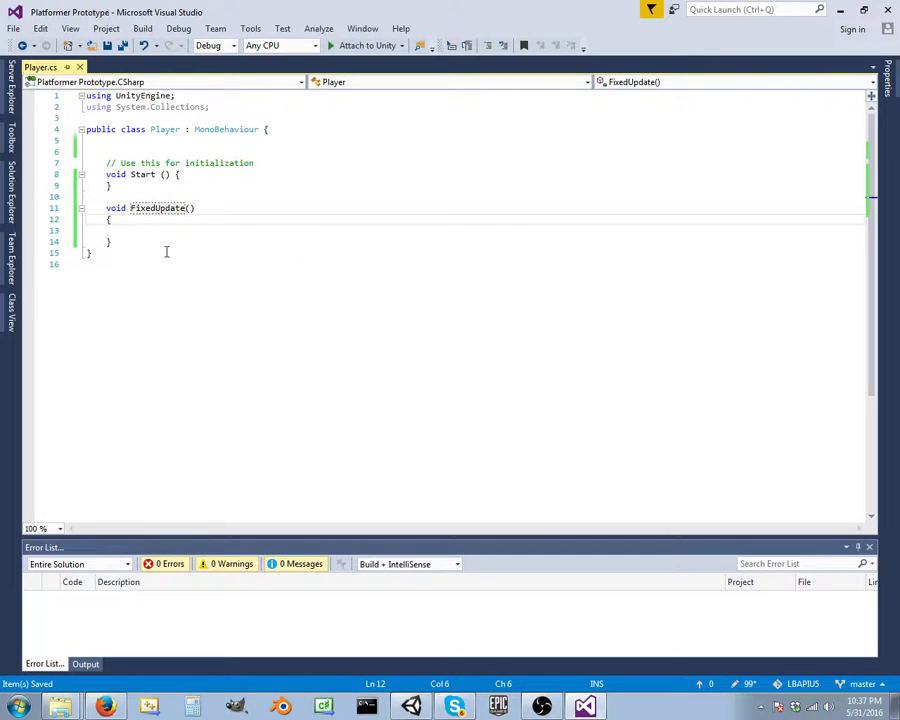
pyautogui.click(161, 241)
pyautogui.click(158, 230)
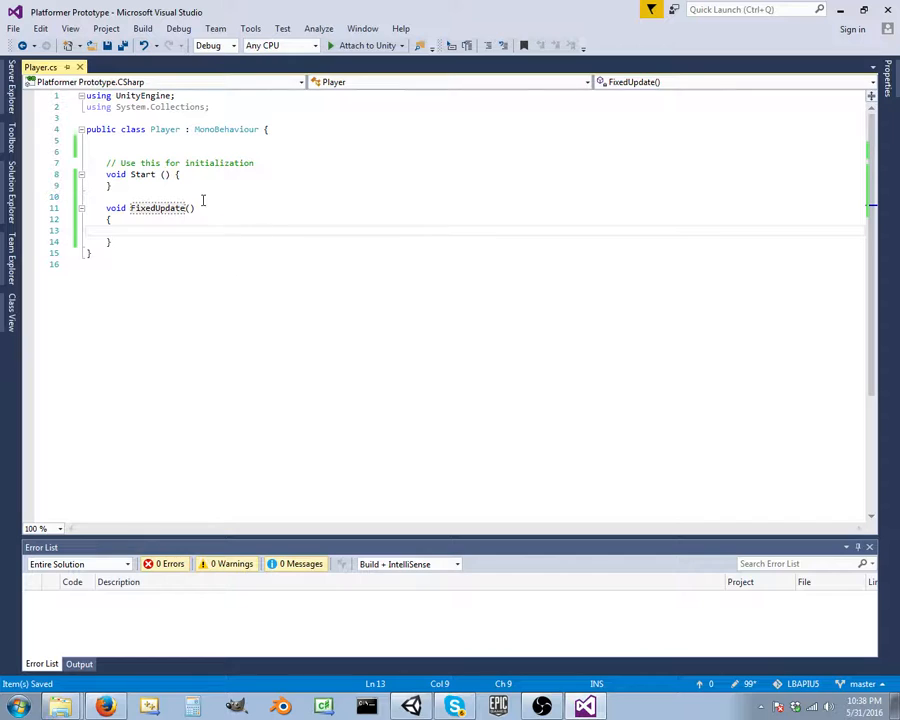
pyautogui.click(171, 208)
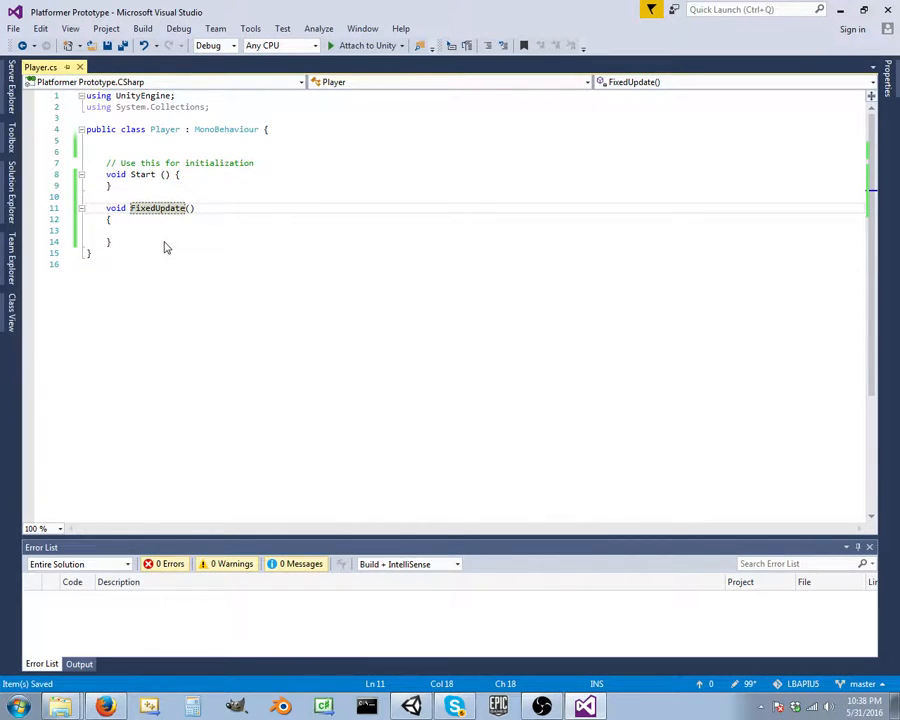
pyautogui.click(138, 221)
pyautogui.click(148, 227)
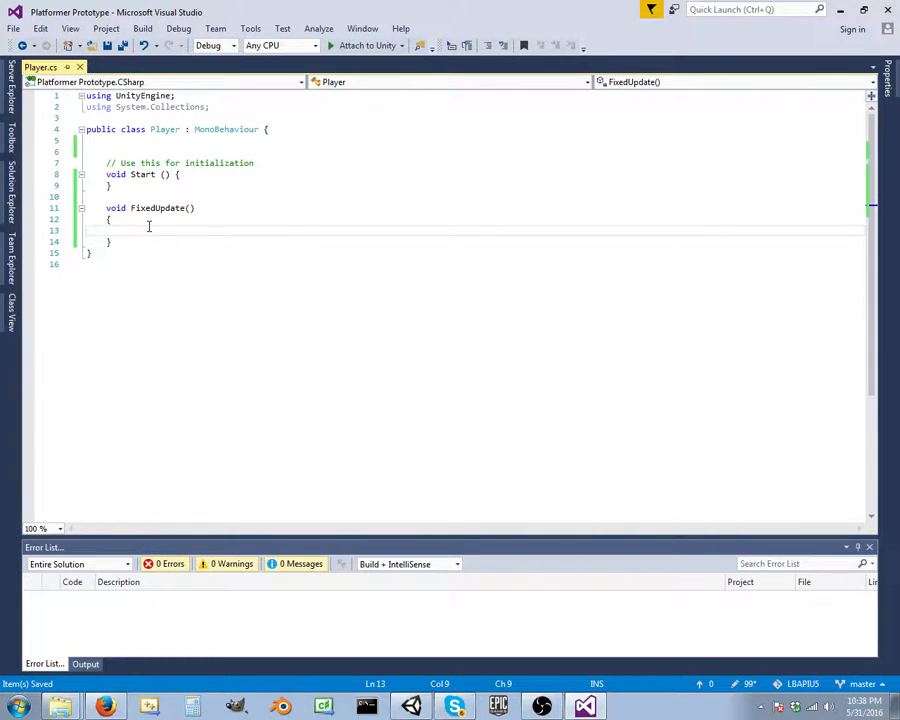
pyautogui.press('Return')
pyautogui.press('Return')
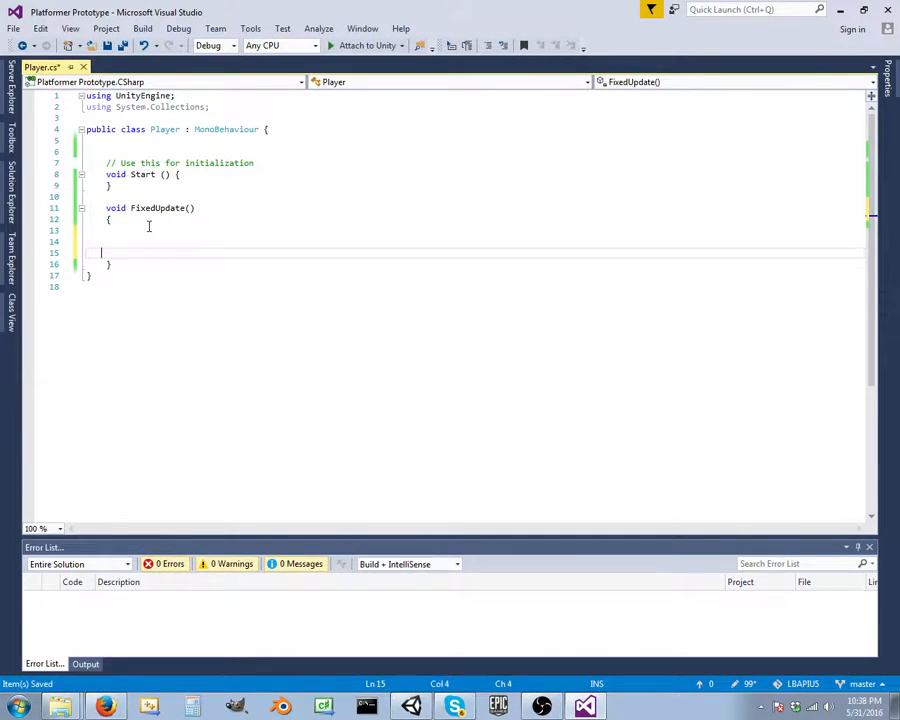
pyautogui.press('BackSpace')
pyautogui.press('BackSpace')
pyautogui.press('BackSpace')
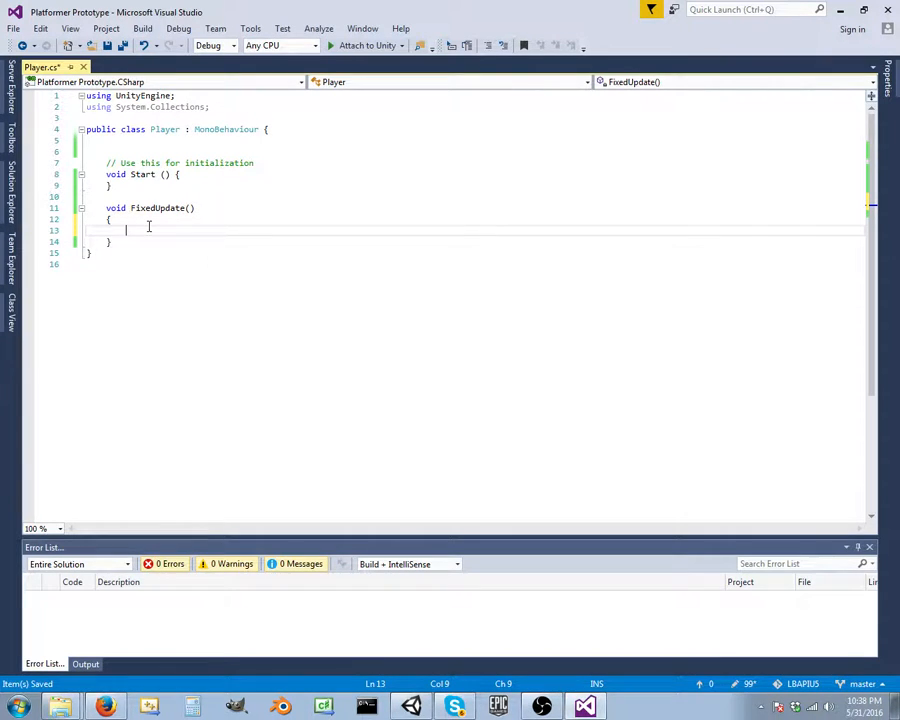
# Add the line "Rigidbody body = this.GetComponent<Rigidbody>();" inside FixedUpdate and save the script.
pyautogui.write('Rigidbody body ')
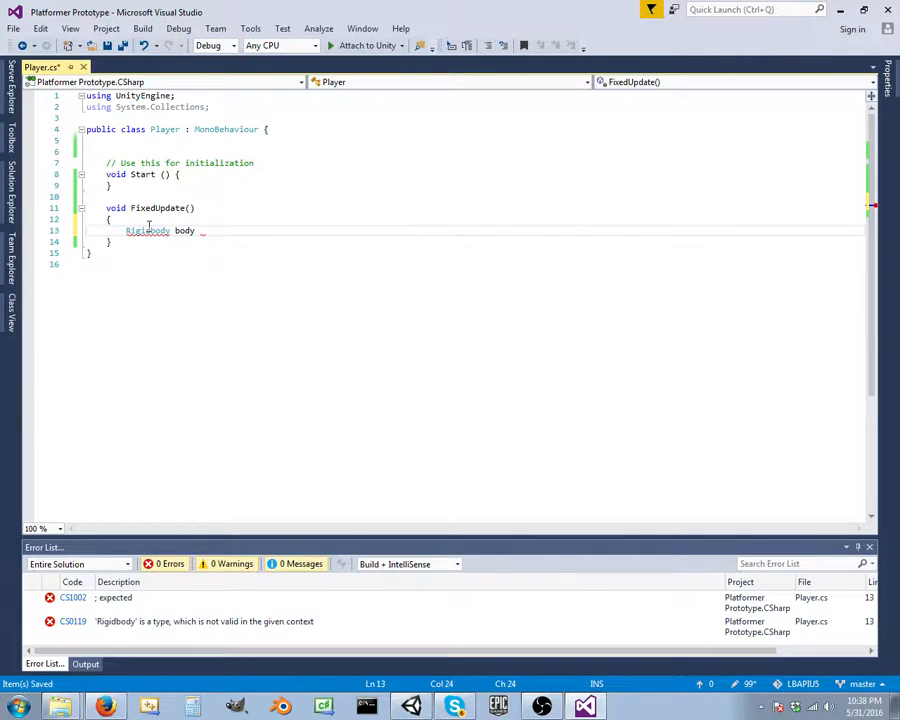
pyautogui.write('= ')
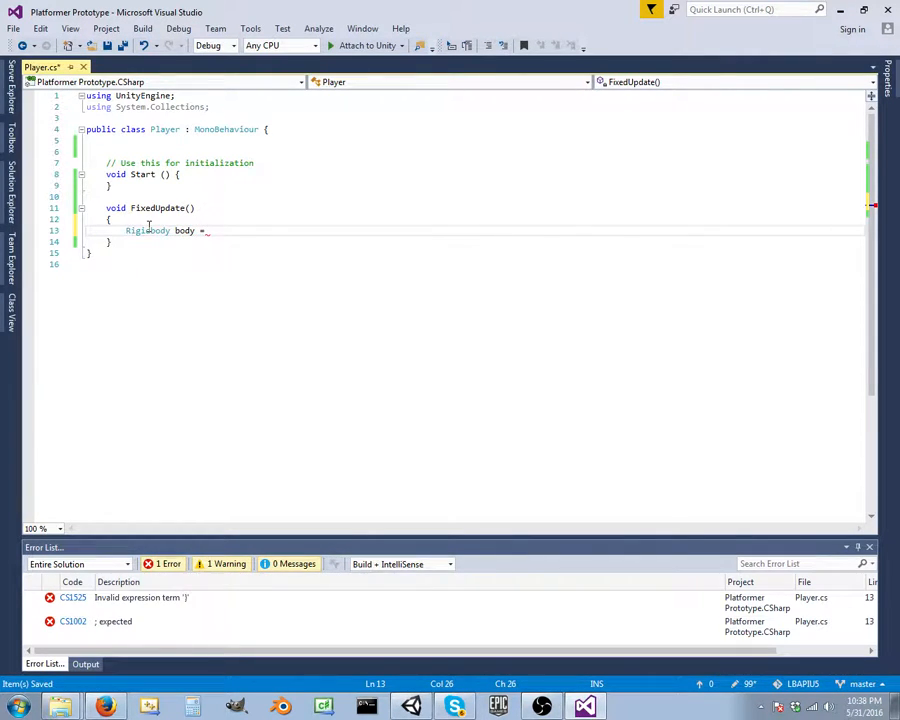
pyautogui.write('this.')
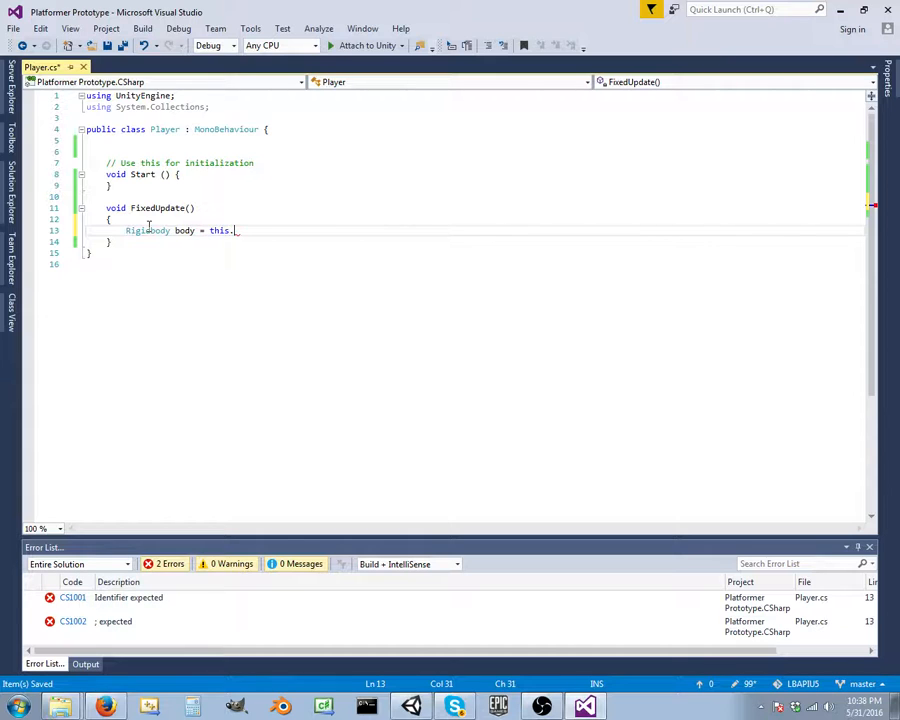
pyautogui.write('GetCom')
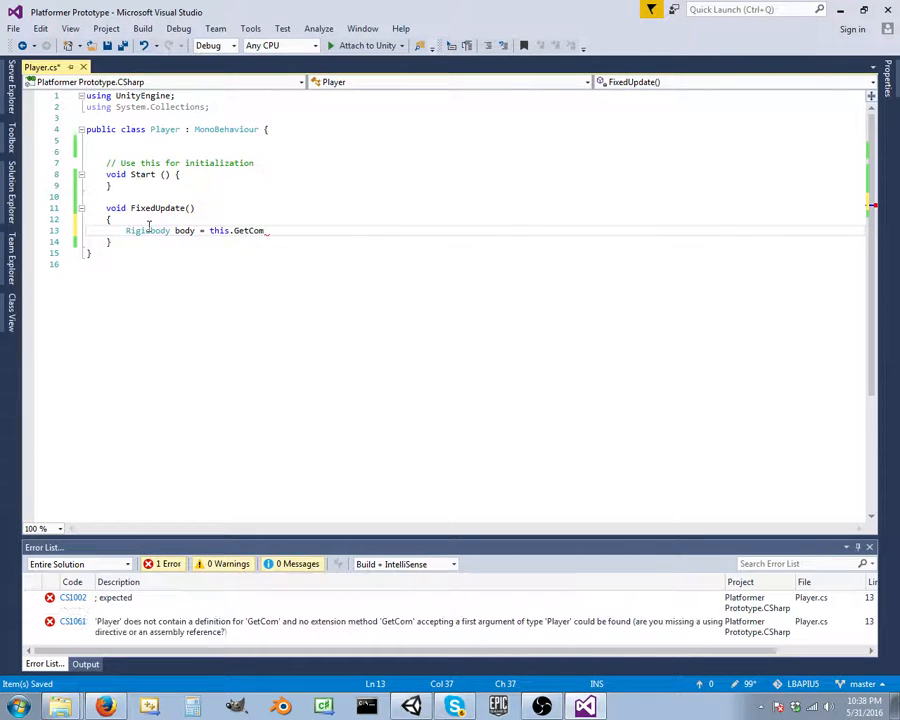
pyautogui.write('ponent<Ri')
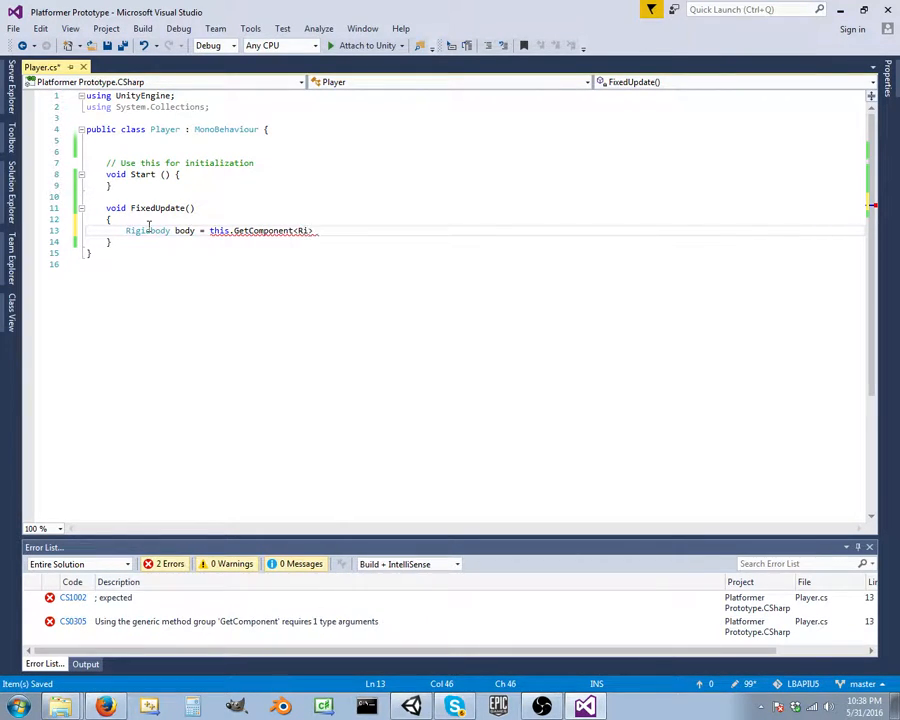
pyautogui.write('gidbody>();')
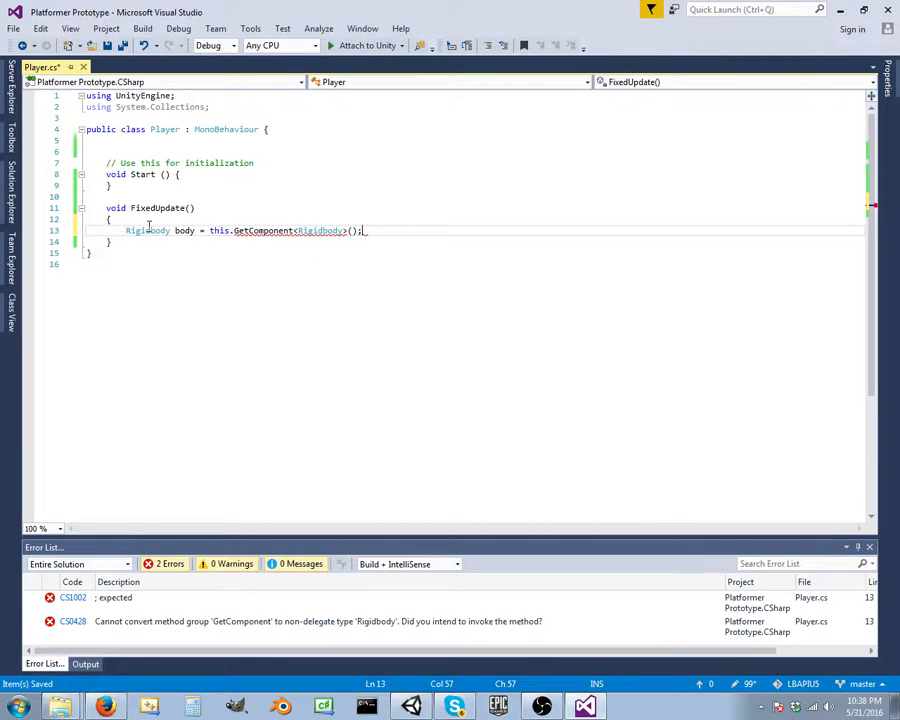
pyautogui.hotkey('ctrl', 's')
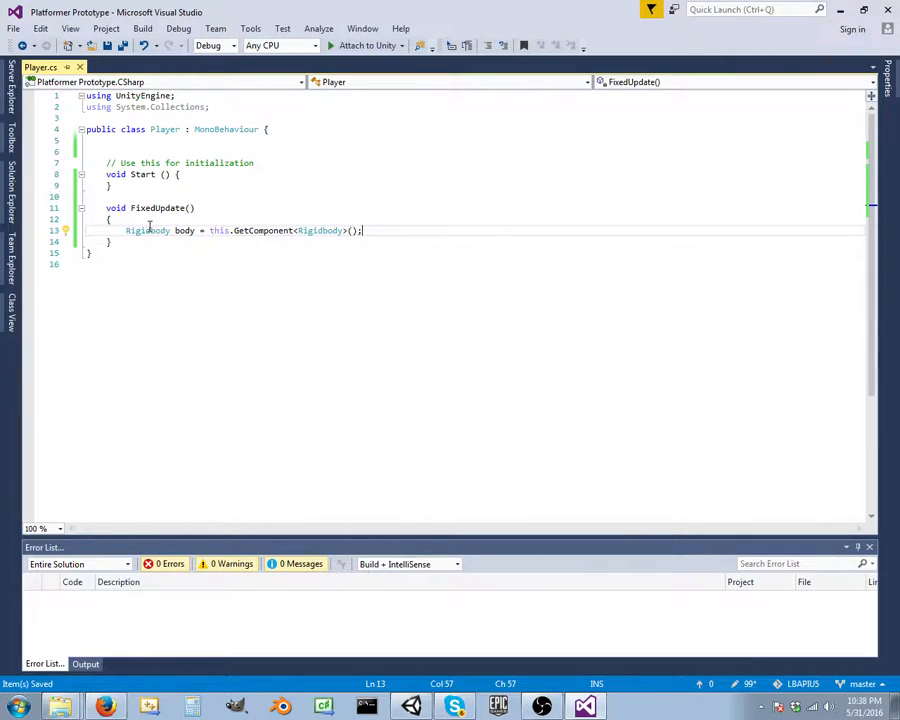
# Add an empty if block with the condition Input.GetButtonDown("movement") below the Rigidbody line in FixedUpdate.
pyautogui.press('Return')
pyautogui.press('Return')
pyautogui.press('Return')
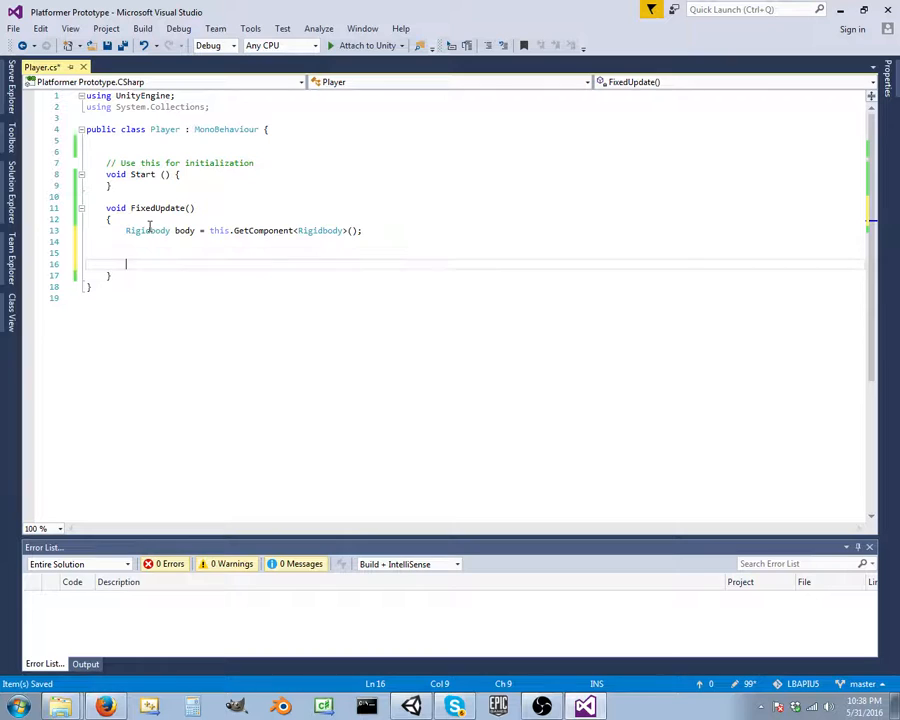
pyautogui.write('if(in')
pyautogui.press('BackSpace')
pyautogui.press('BackSpace')
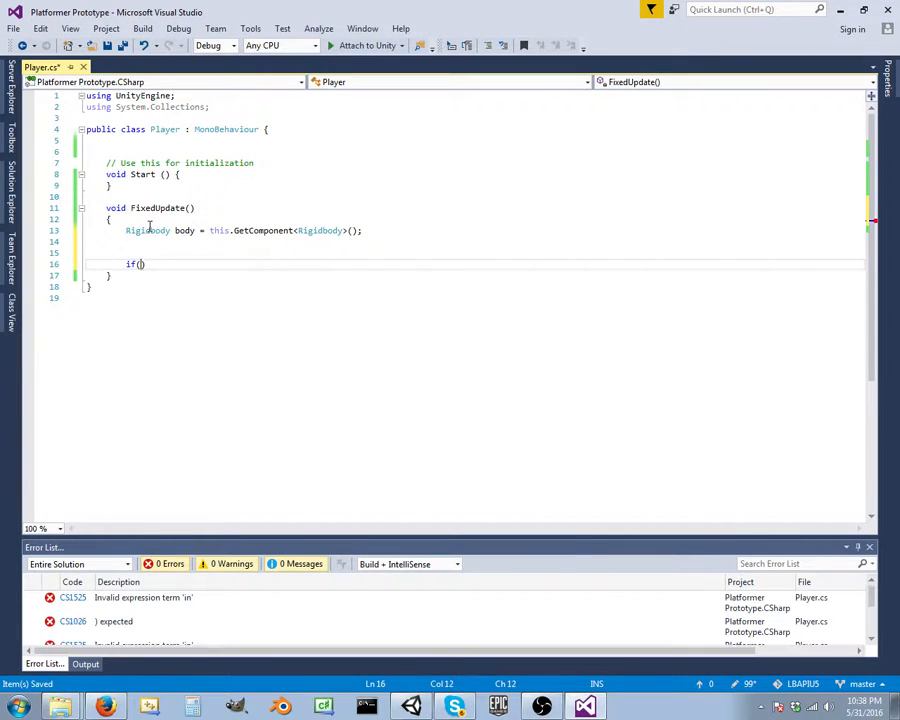
pyautogui.write('Input.')
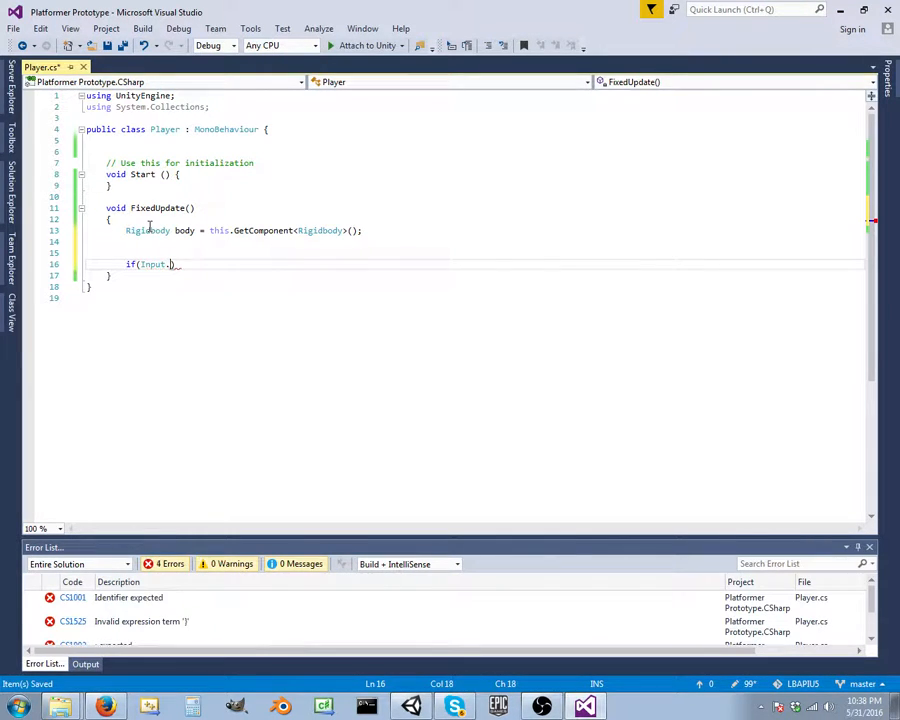
pyautogui.write('bu')
pyautogui.press('BackSpace')
pyautogui.press('BackSpace')
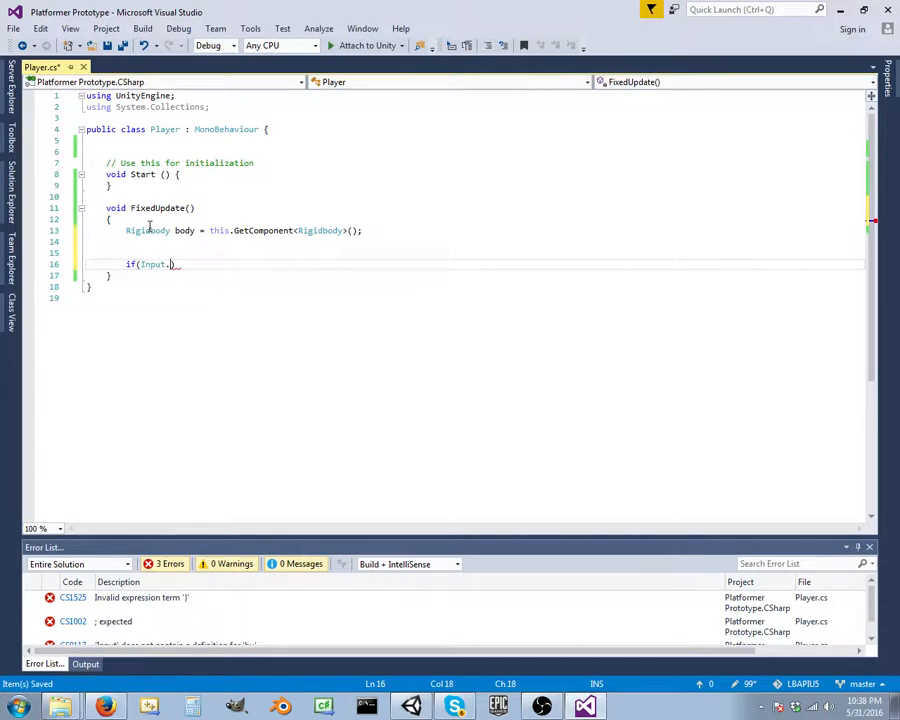
pyautogui.write('GetButtonDow')
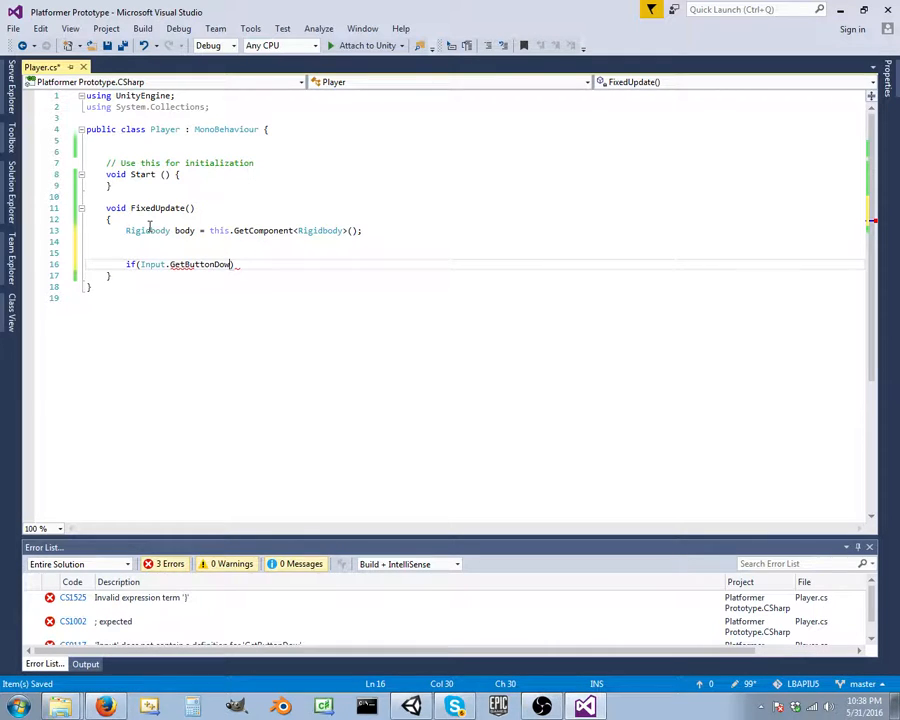
pyautogui.write('n("mov')
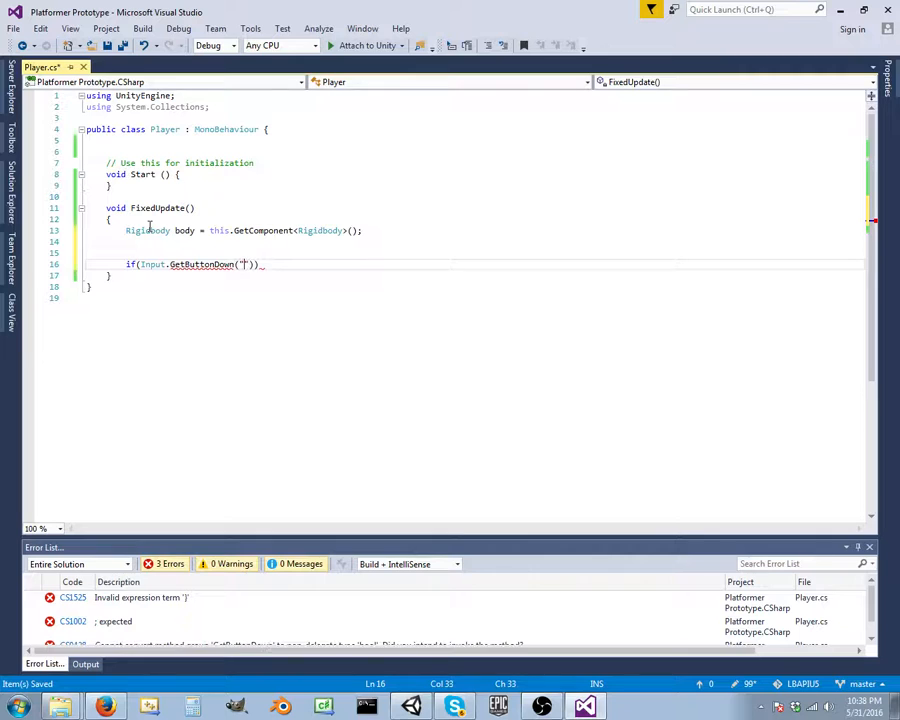
pyautogui.write('ement')
pyautogui.write(') {')
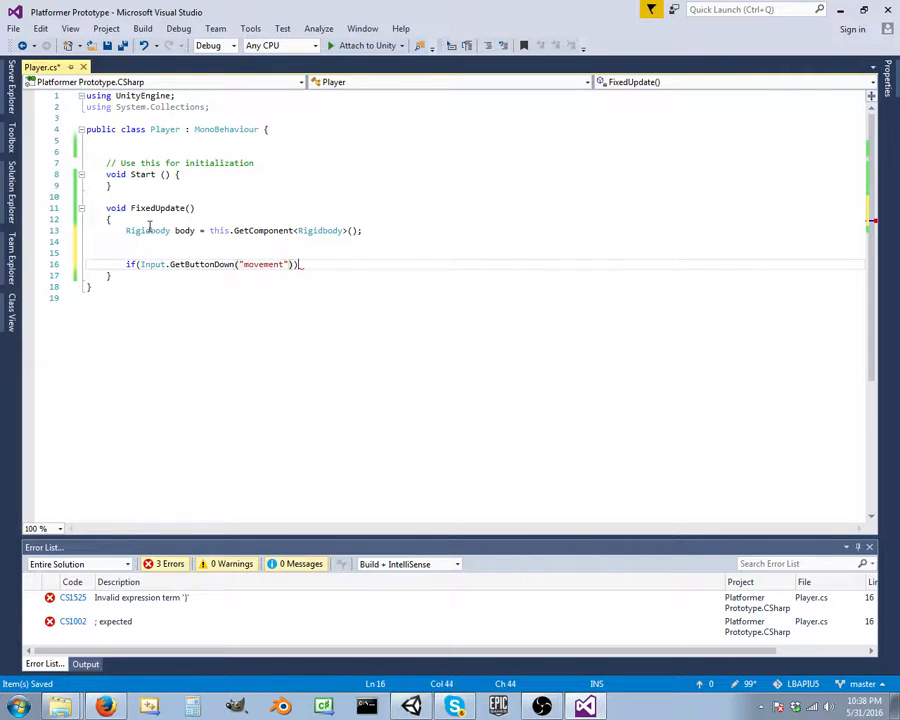
pyautogui.press('Return')
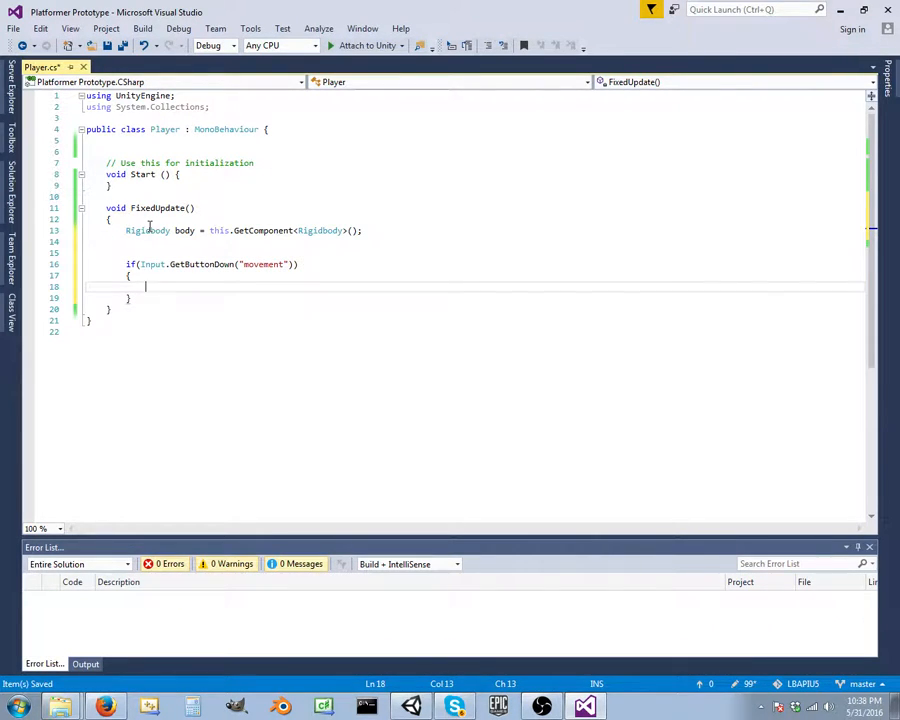
# Remove the GetButtonDown condition and delete the whole if block from FixedUpdate.
pyautogui.press('Up')
pyautogui.press('Up')
pyautogui.press('Right')
pyautogui.press('Right')
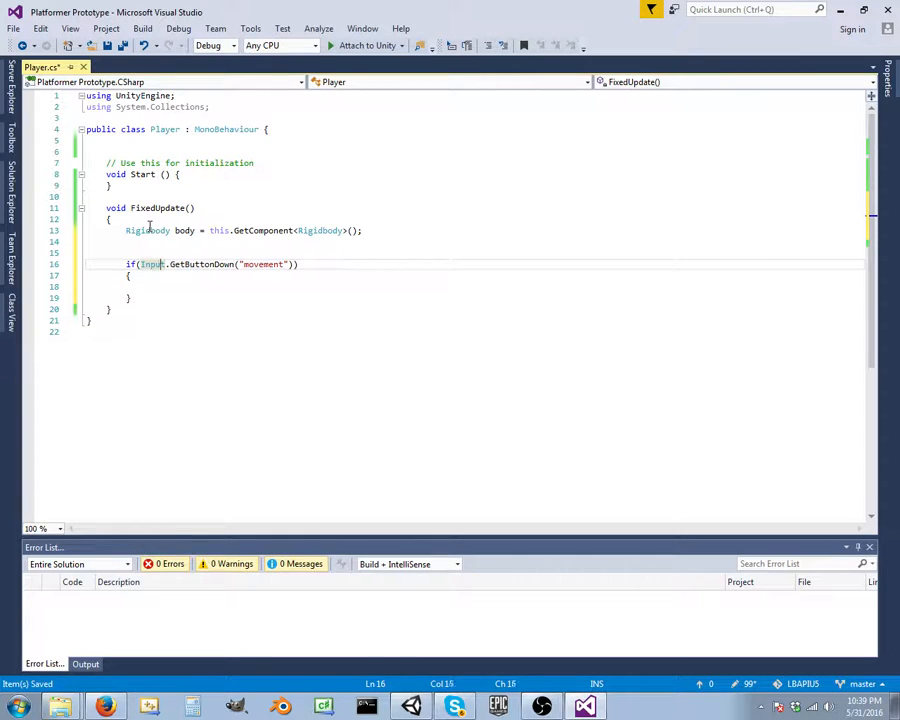
pyautogui.hotkey('ctrl', 'Right')
pyautogui.hotkey('ctrl', 'Right')
pyautogui.hotkey('ctrl', 'Right')
pyautogui.press('End')
pyautogui.press('Left')
pyautogui.press('BackSpace')
pyautogui.press('BackSpace')
pyautogui.press('BackSpace')
pyautogui.press('BackSpace')
pyautogui.press('BackSpace')
pyautogui.press('BackSpace')
pyautogui.press('BackSpace')
pyautogui.press('BackSpace')
pyautogui.press('BackSpace')
pyautogui.press('BackSpace')
pyautogui.press('BackSpace')
pyautogui.press('BackSpace')
pyautogui.press('BackSpace')
pyautogui.press('BackSpace')
pyautogui.press('BackSpace')
pyautogui.press('BackSpace')
pyautogui.press('BackSpace')
pyautogui.press('BackSpace')
pyautogui.press('BackSpace')
pyautogui.press('BackSpace')
pyautogui.press('BackSpace')
pyautogui.press('BackSpace')
pyautogui.press('BackSpace')
pyautogui.press('BackSpace')
pyautogui.press('BackSpace')
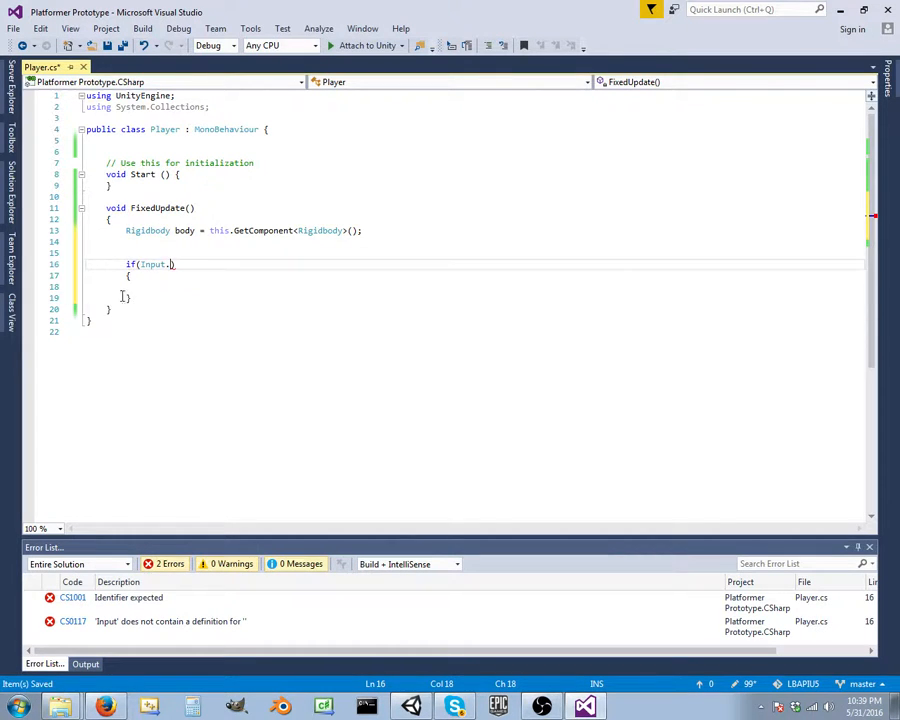
pyautogui.moveTo(131, 298); pyautogui.dragTo(78, 267)
pyautogui.press('BackSpace')
pyautogui.press('BackSpace')
pyautogui.press('BackSpace')
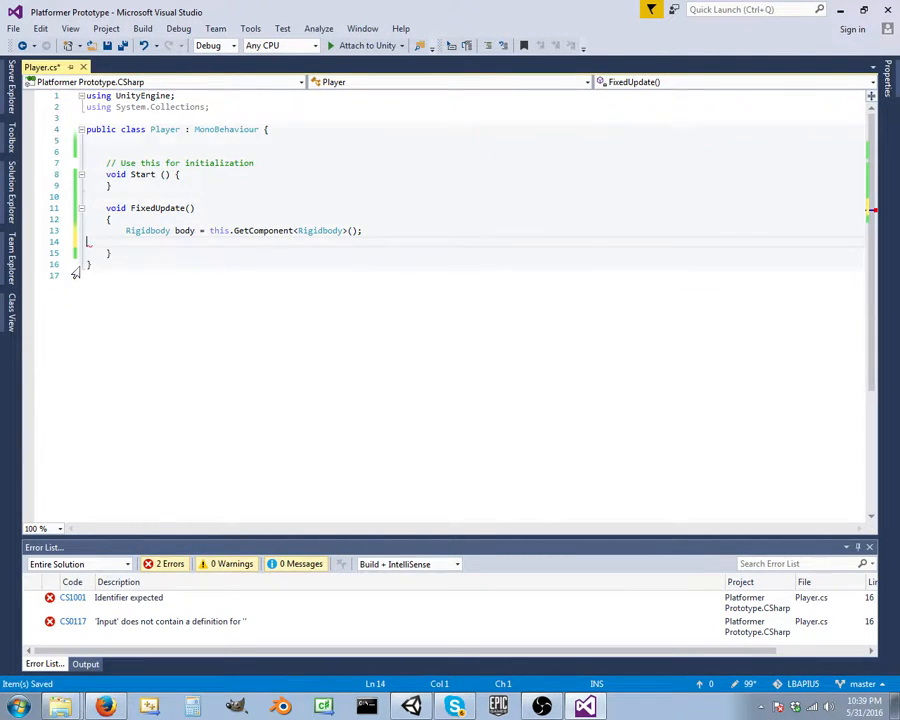
pyautogui.press('Tab')
pyautogui.press('Tab')
pyautogui.press('Return')
pyautogui.press('Return')
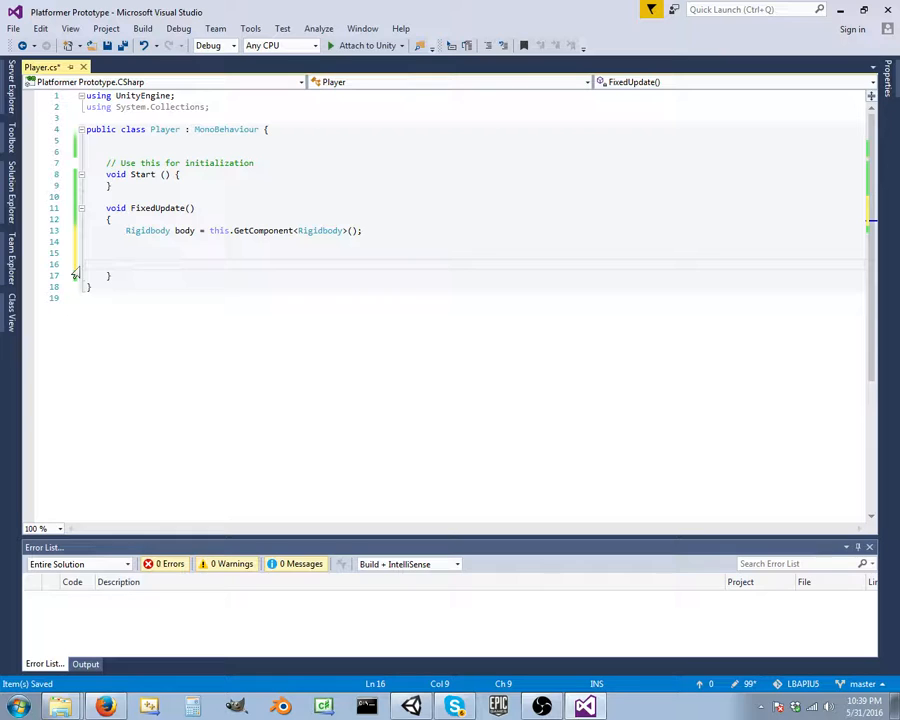
pyautogui.write('body')
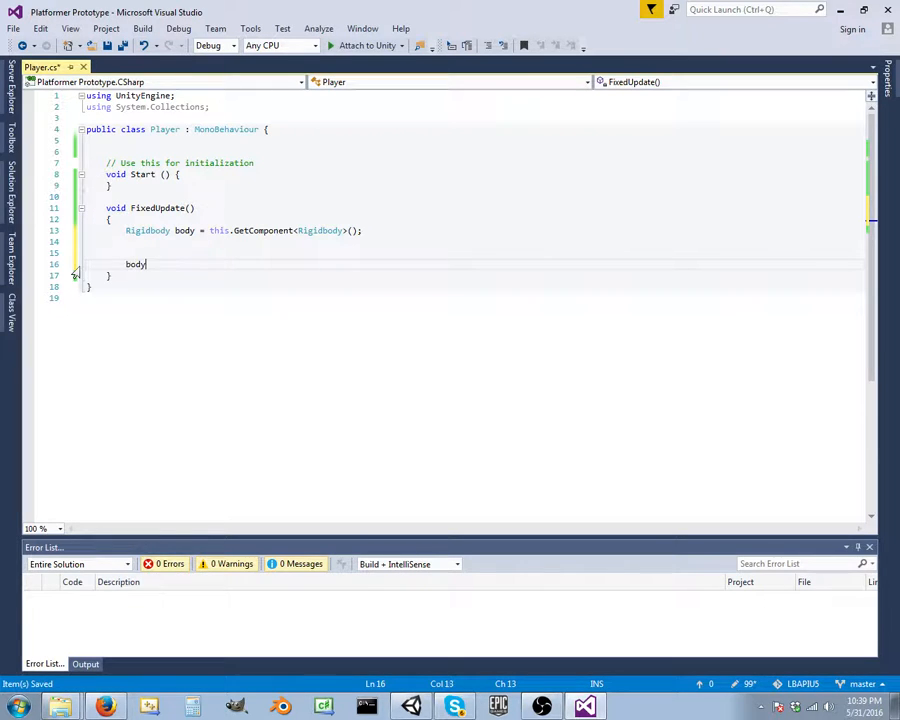
pyautogui.press('BackSpace')
pyautogui.press('BackSpace')
pyautogui.press('BackSpace')
pyautogui.press('BackSpace')
pyautogui.press('BackSpace')
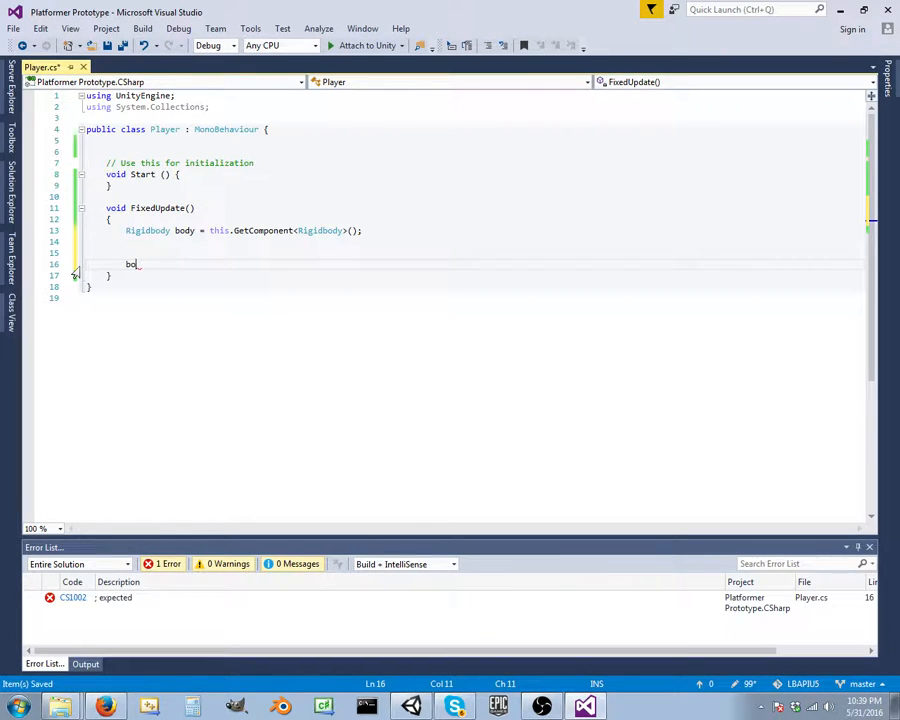
pyautogui.press('BackSpace')
pyautogui.press('BackSpace')
pyautogui.press('BackSpace')
pyautogui.press('BackSpace')
pyautogui.press('BackSpace')
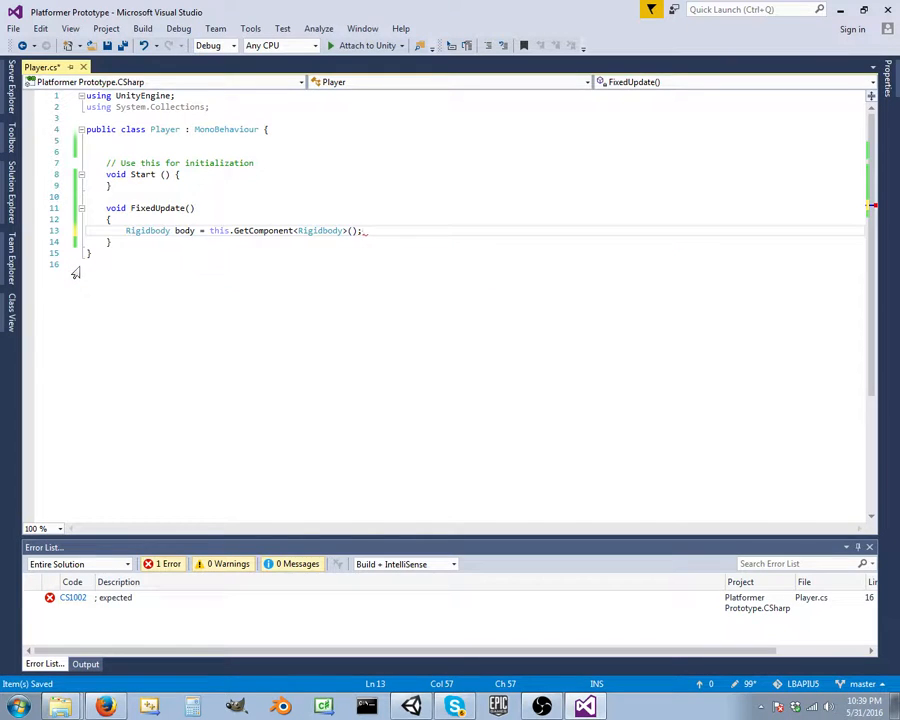
# Add the line "float x = Input.GetAxis("movement") * Time.fixedDeltaTime;" below the Rigidbody line in FixedUpdate.
pyautogui.press('Return')
pyautogui.press('Return')
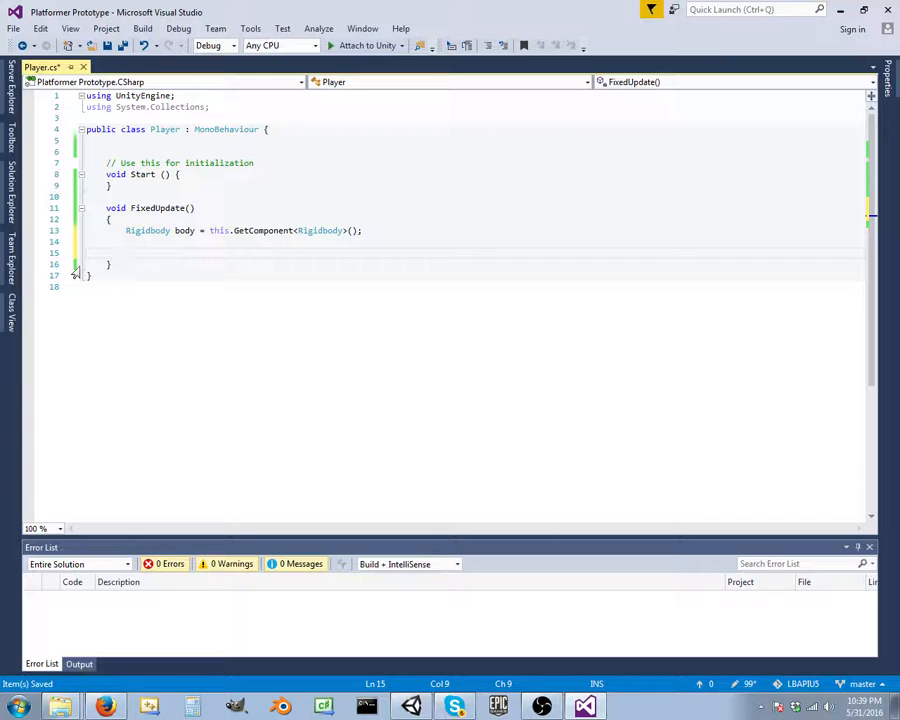
pyautogui.write('float')
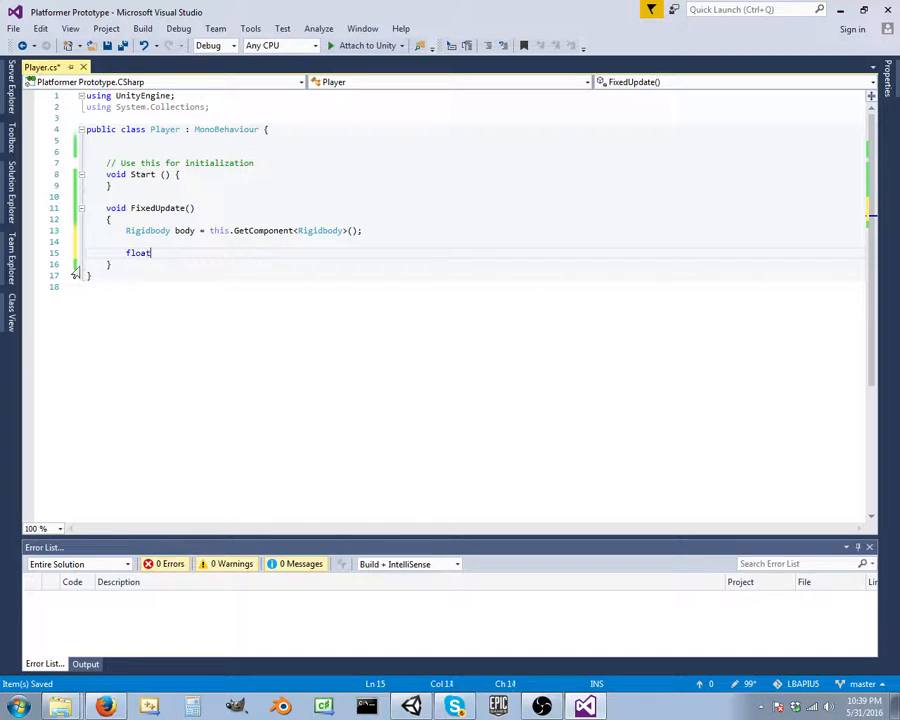
pyautogui.write(' x =')
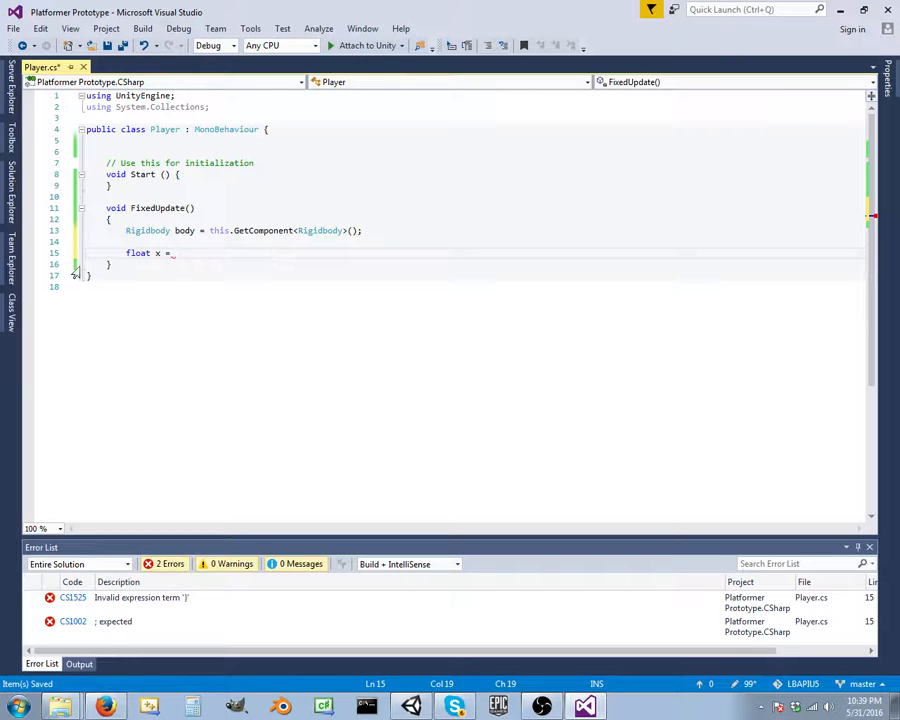
pyautogui.write('Input.')
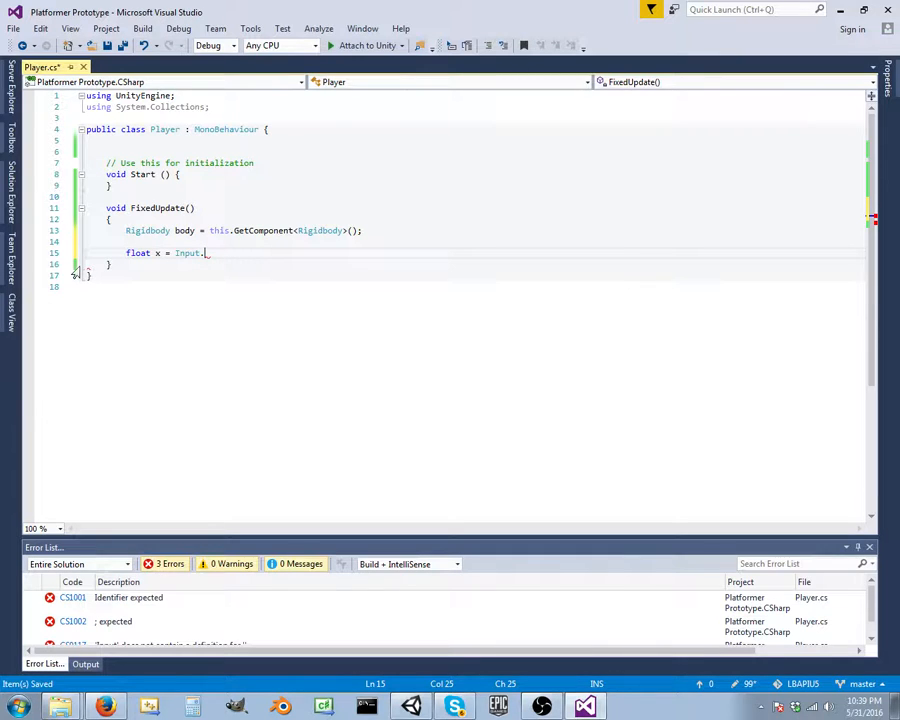
pyautogui.write('Get')
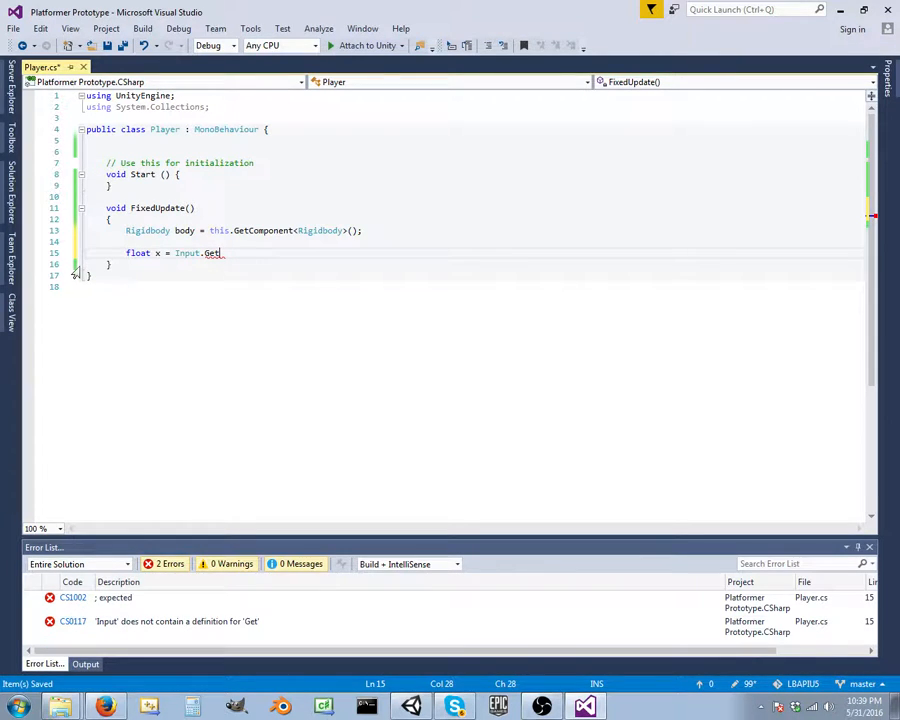
pyautogui.write('Axis("')
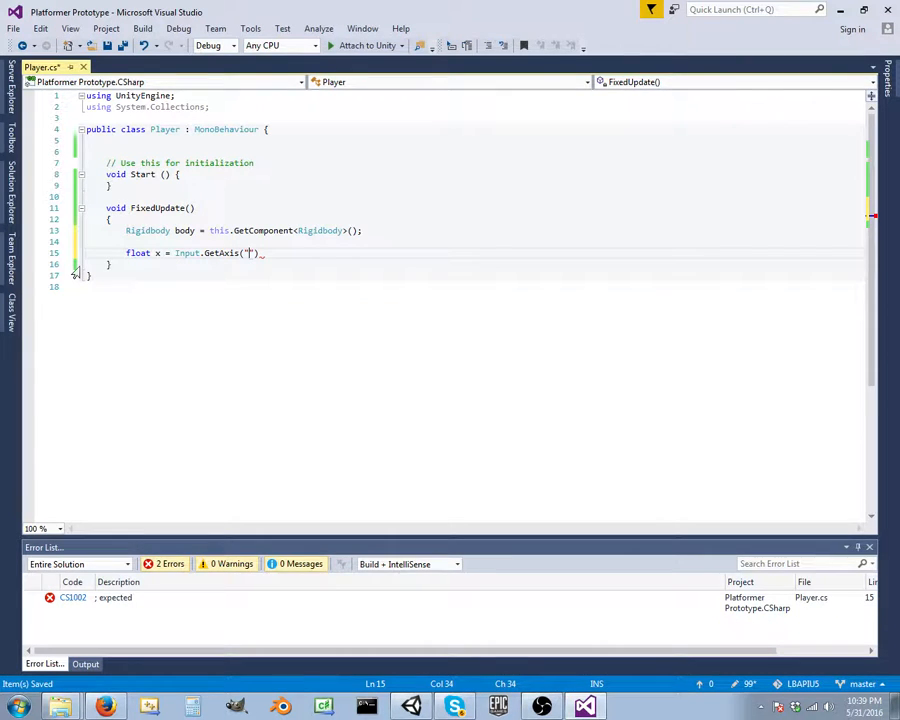
pyautogui.write('movement')
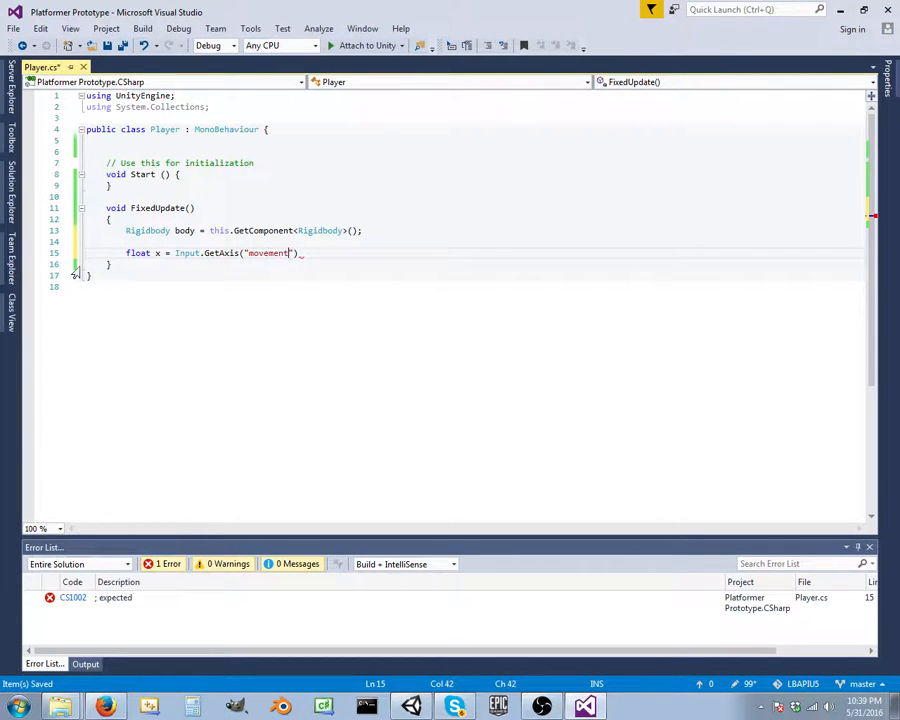
pyautogui.write('") * ')
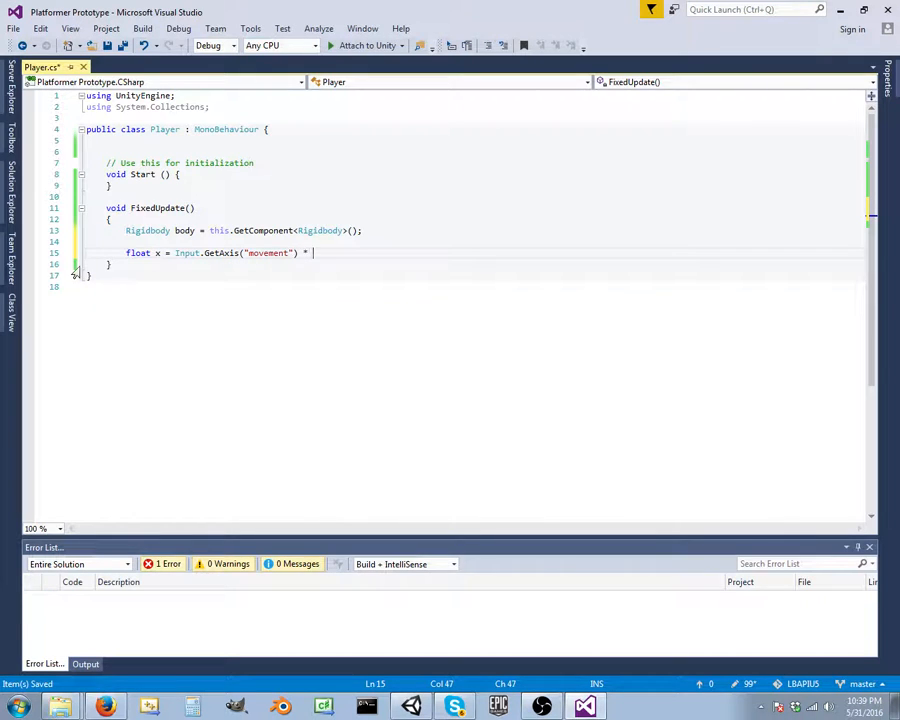
pyautogui.write('Time.')
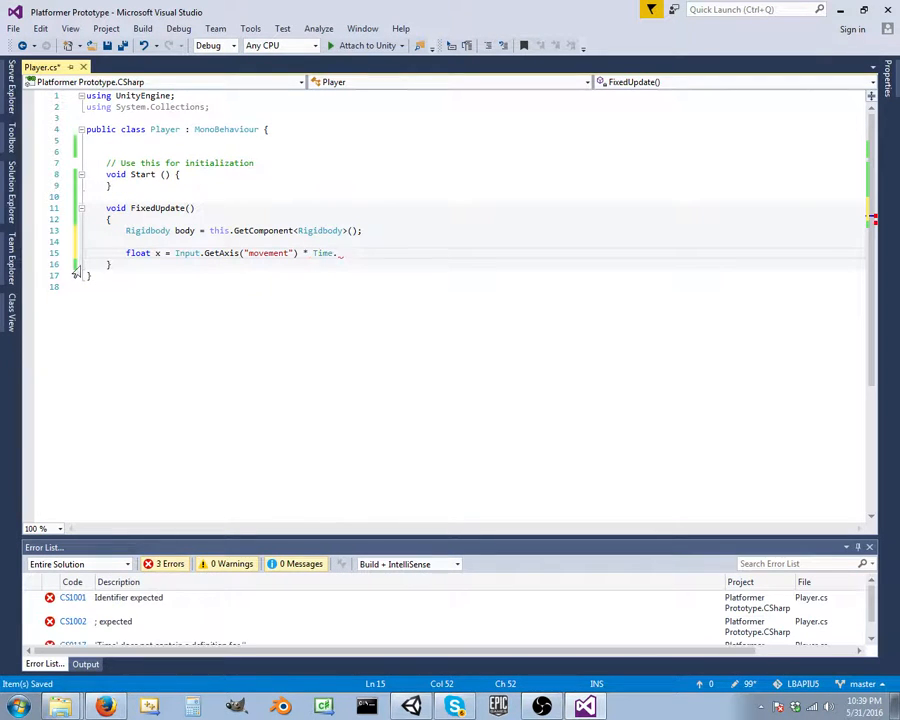
pyautogui.write('fixedDeltaTime;')
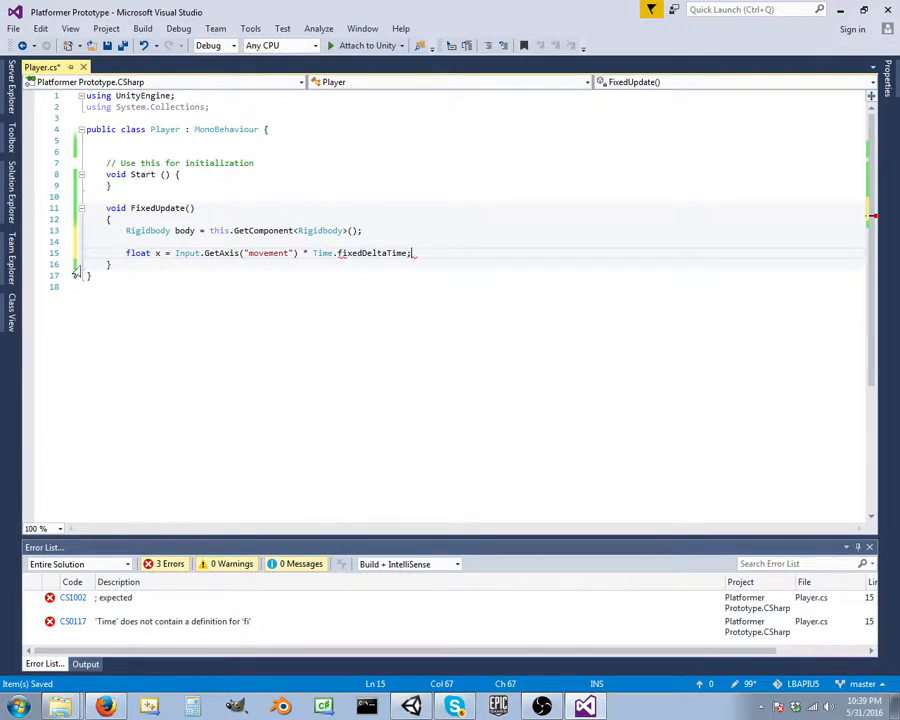
# Add the line "transform.Translate(x, 0, 0);" at the end of FixedUpdate and save the script.
pyautogui.press('Return')
pyautogui.press('Return')
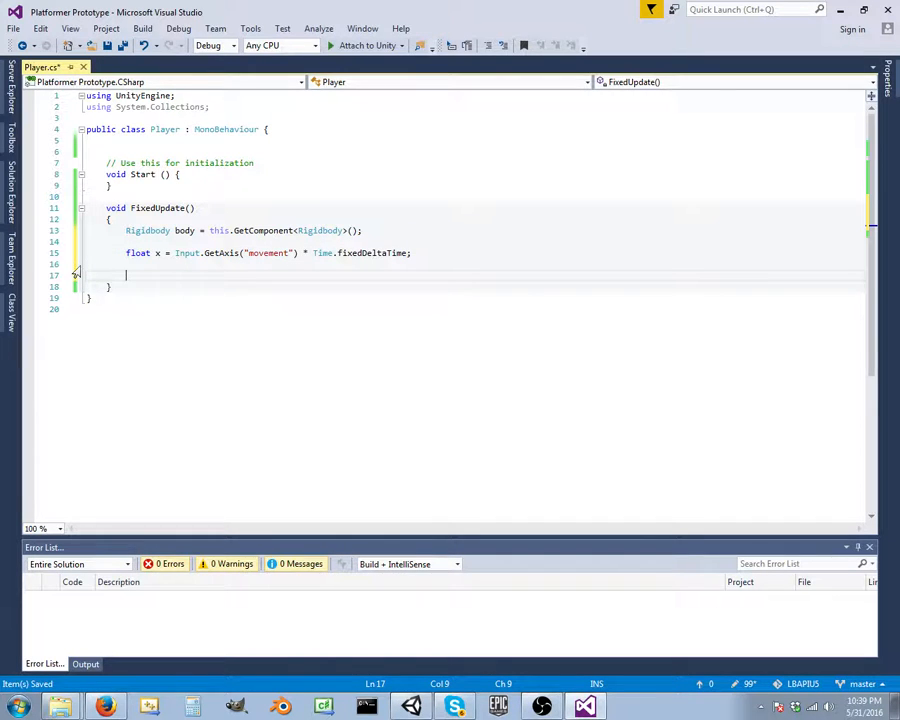
pyautogui.write('transform.')
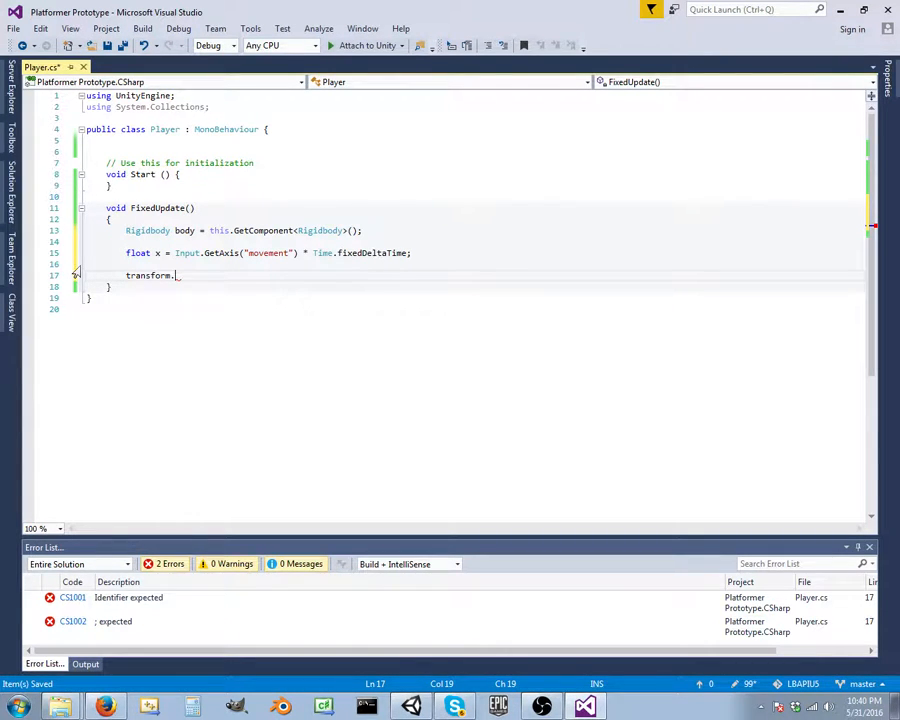
pyautogui.write('Tr')
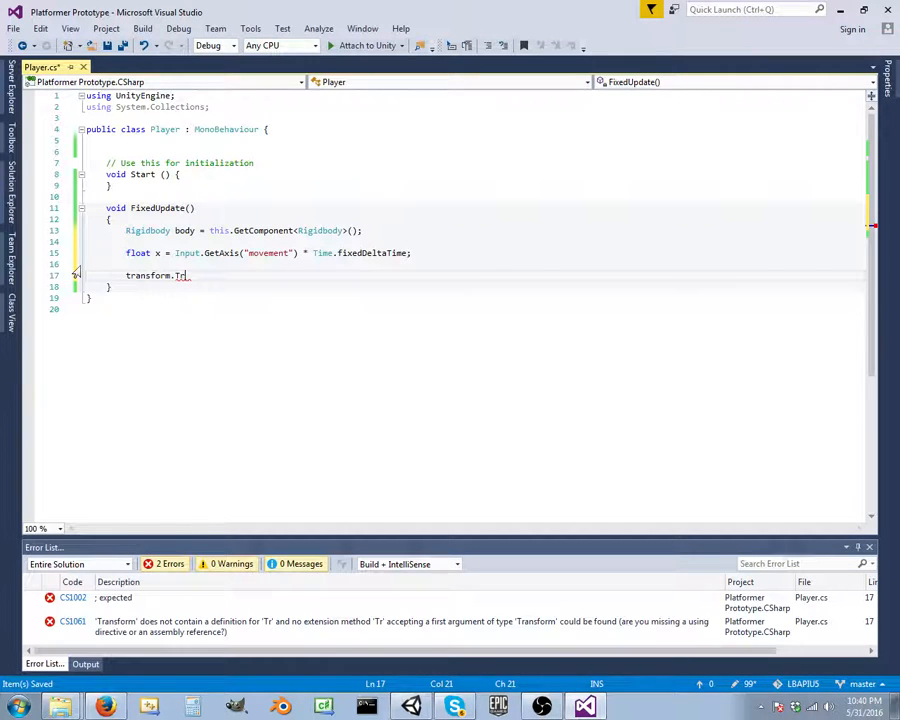
pyautogui.write('anslate(')
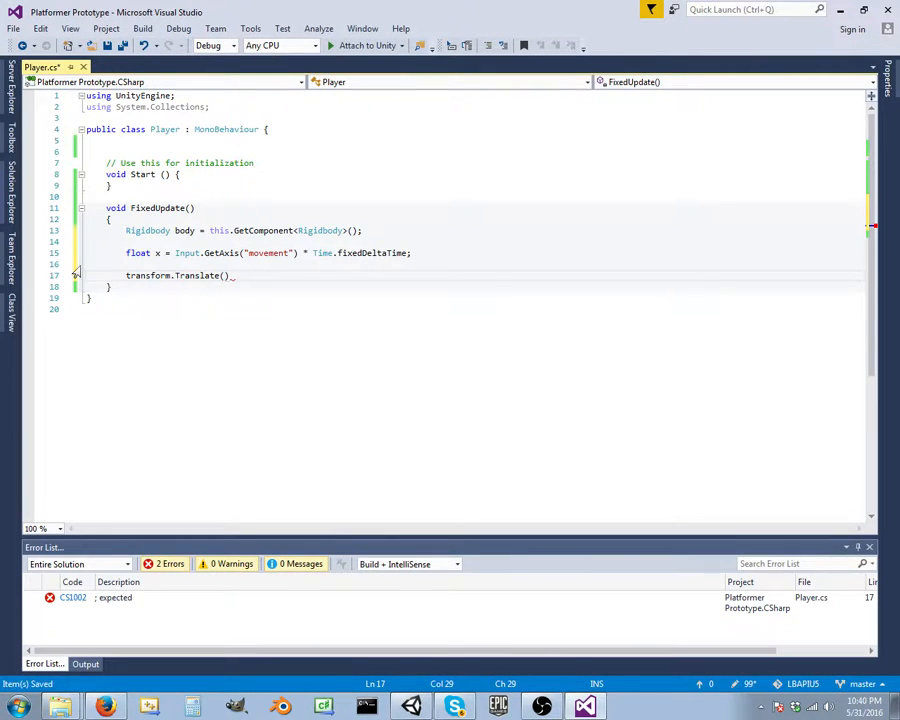
pyautogui.write('x')
pyautogui.press('BackSpace')
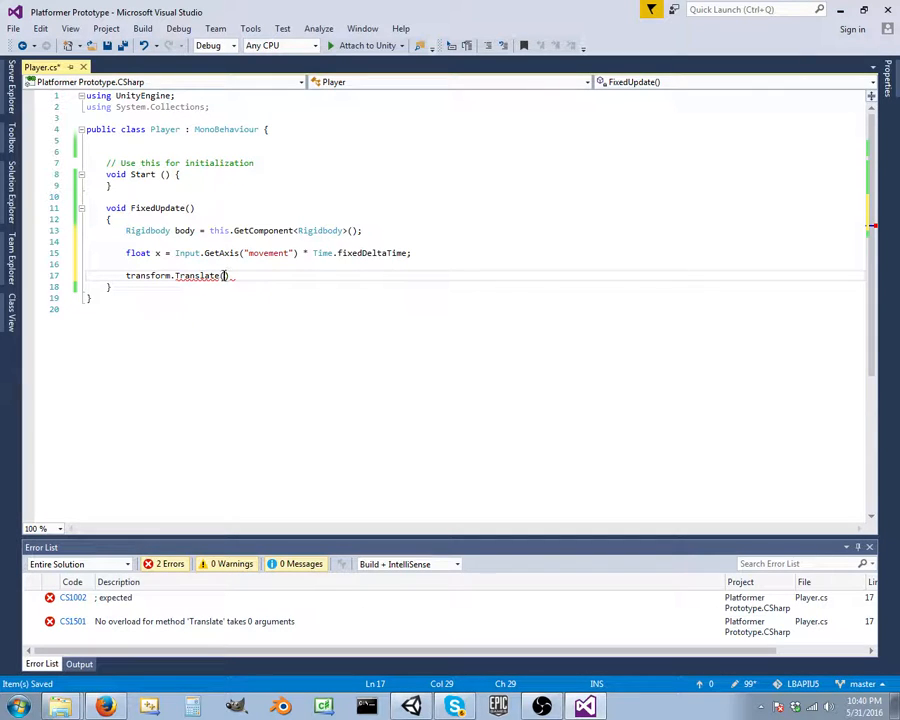
pyautogui.write('x, 0, 0')
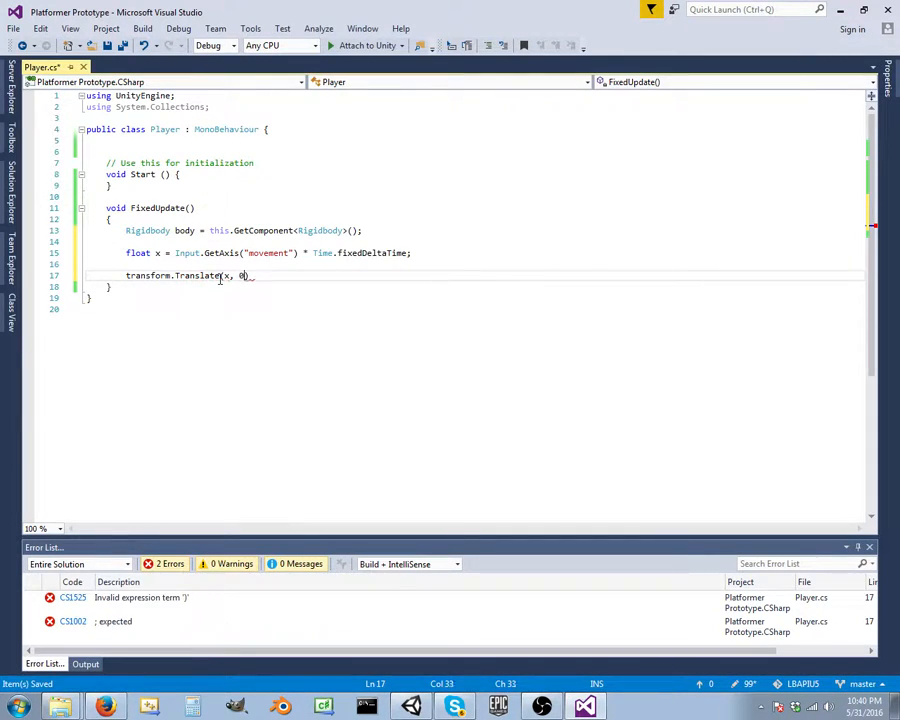
pyautogui.write(');')
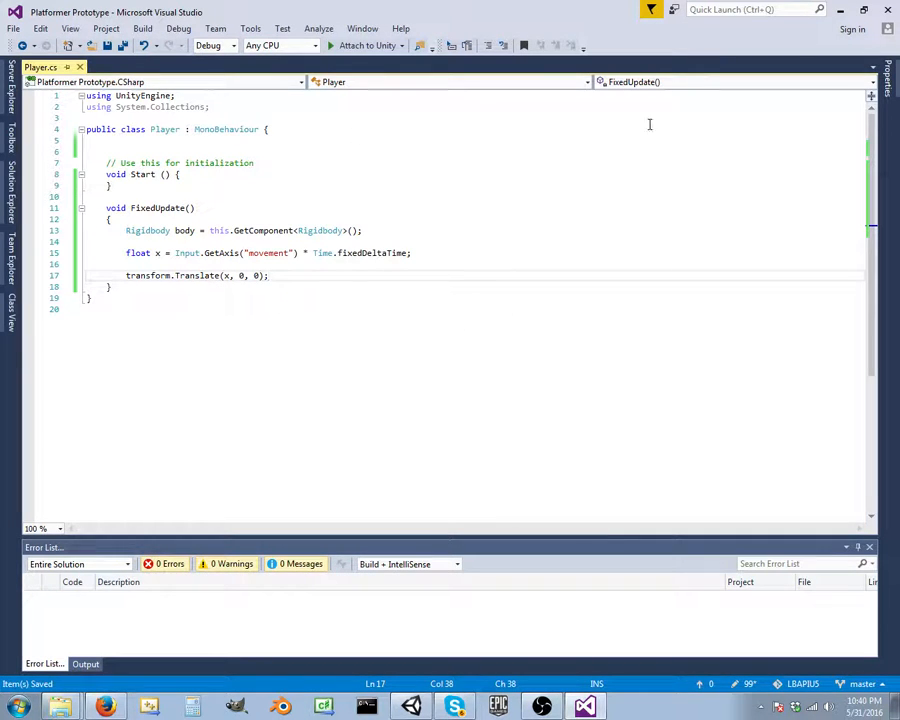
# Switch to Unity, select the Player prefab in the prefabs folder and run the game to test the movement.
pyautogui.click(840, 9)
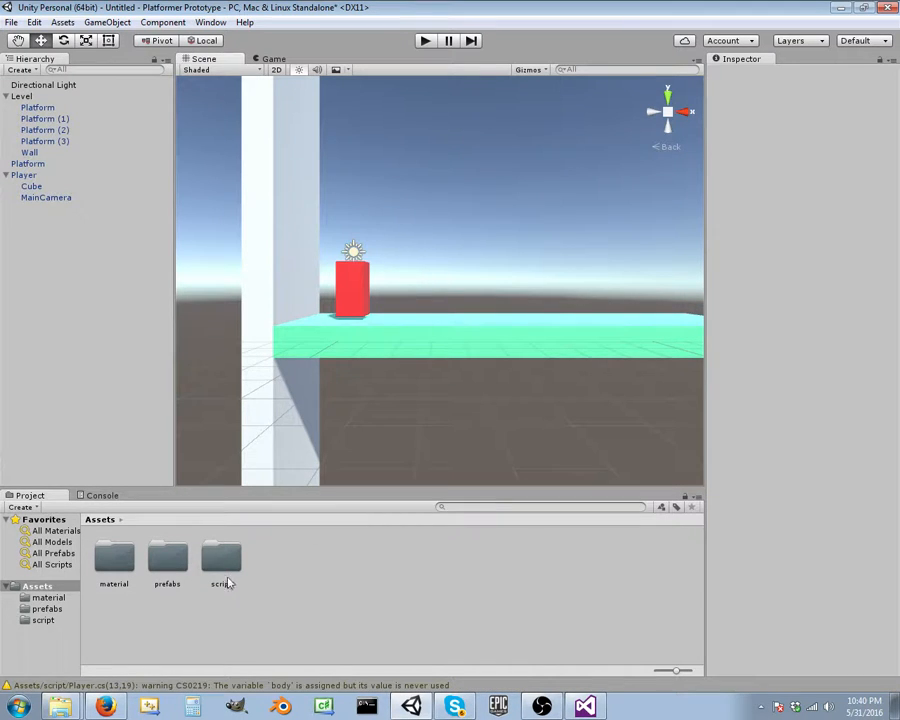
pyautogui.doubleClick(167, 562)
pyautogui.click(167, 556)
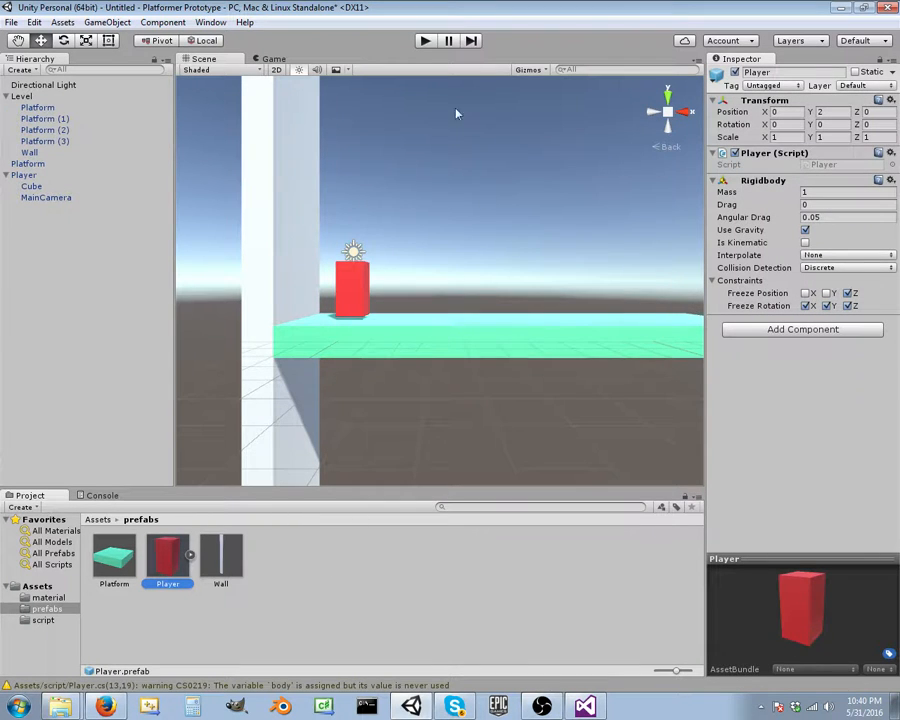
pyautogui.click(424, 42)
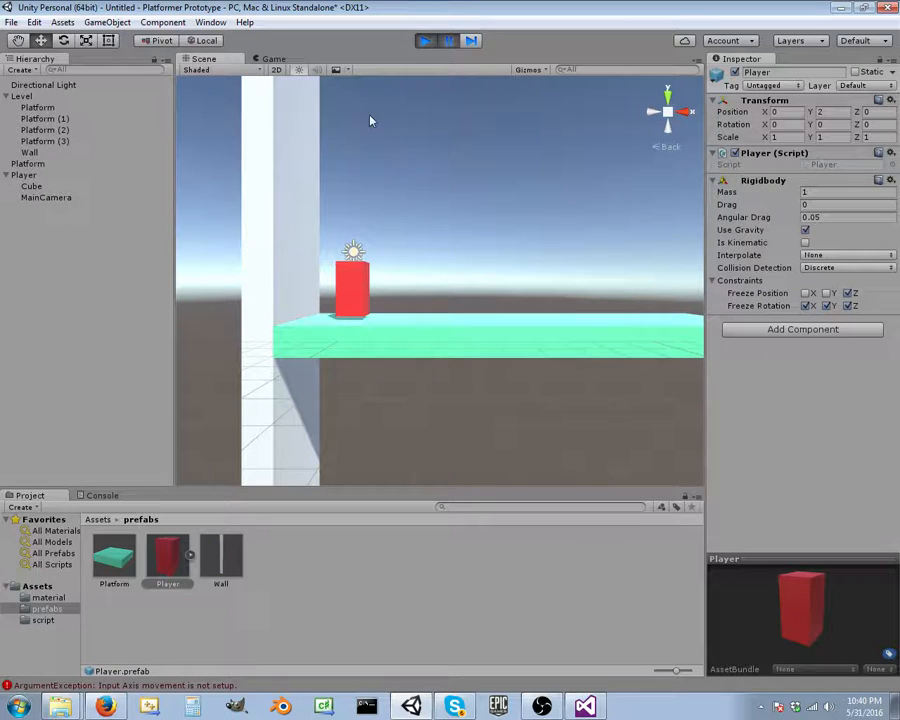
# Stop the running game, start saving the scene and create a folder named "scene" inside Assets.
pyautogui.click(424, 40)
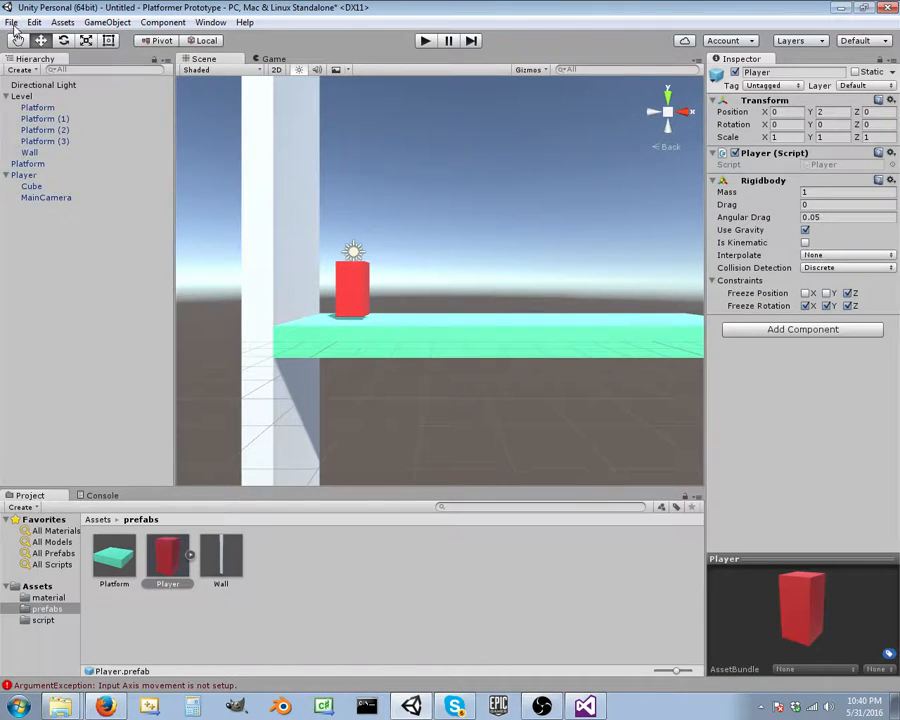
pyautogui.click(34, 22)
pyautogui.click(120, 8)
pyautogui.hotkey('ctrl', 's')
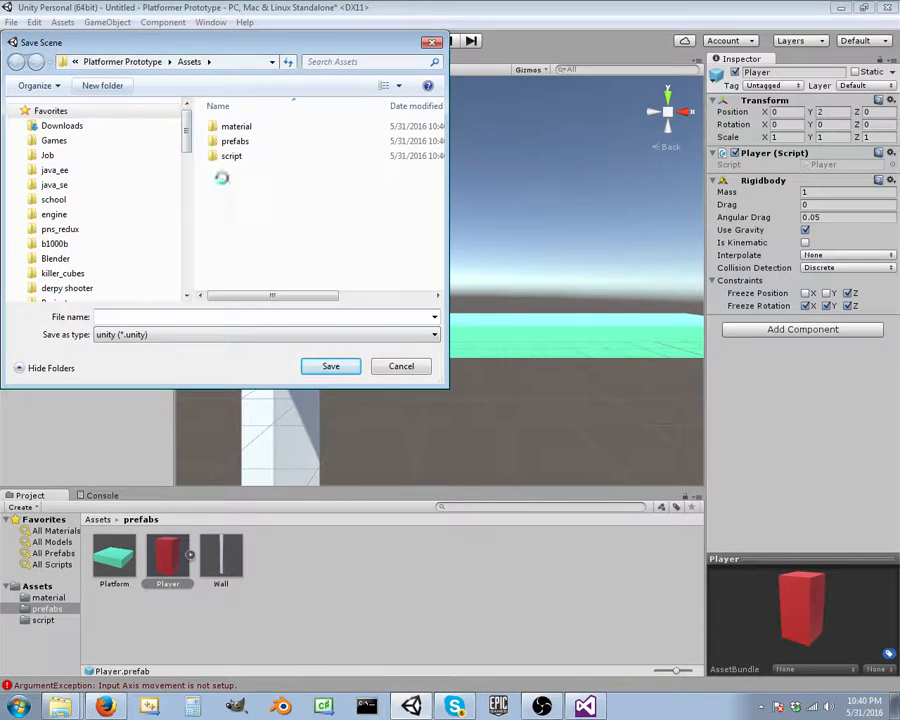
pyautogui.write('scene')
pyautogui.press('Return')
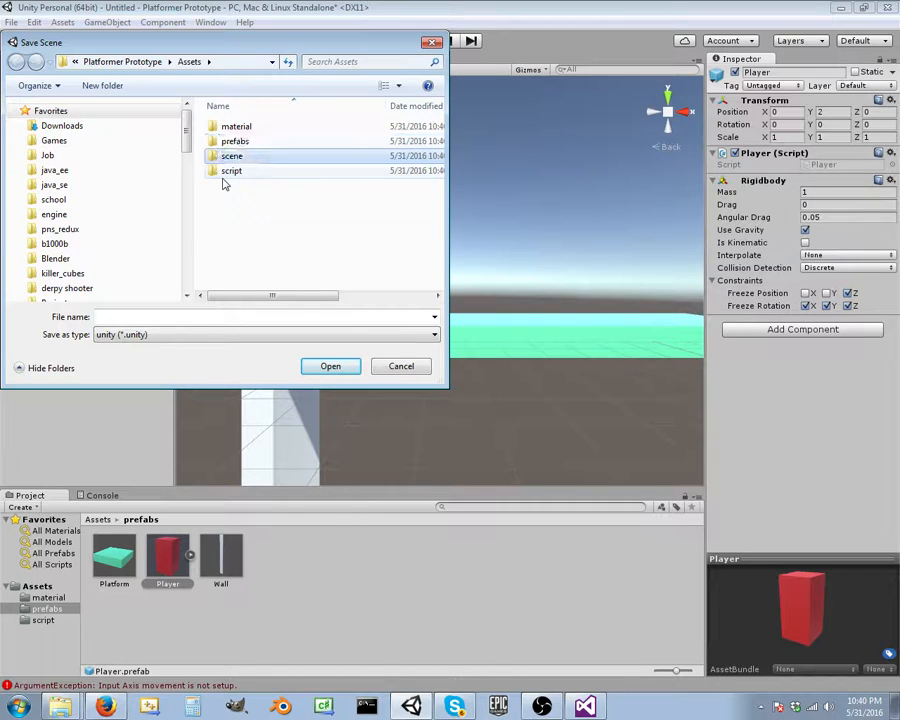
# Save the scene as "test" inside the scene folder.
pyautogui.doubleClick(251, 155)
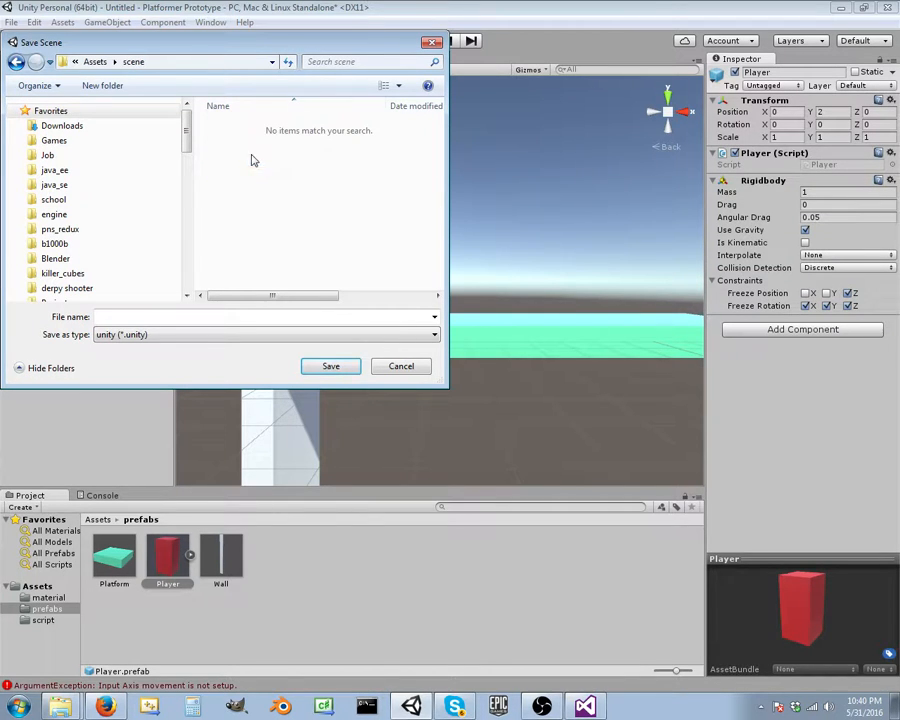
pyautogui.click(137, 316)
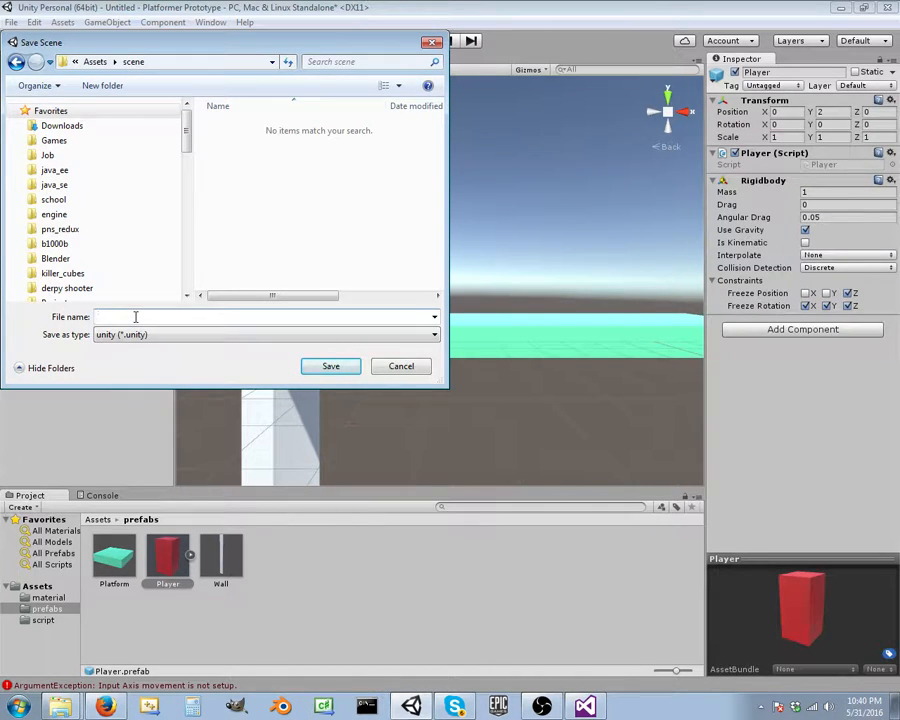
pyautogui.click(348, 367)
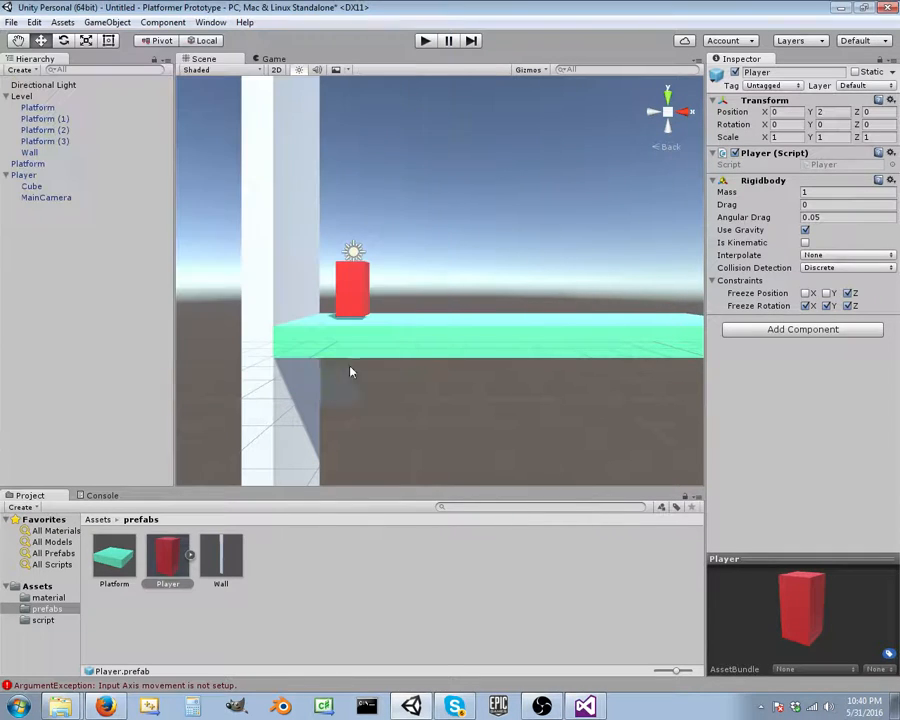
pyautogui.click(34, 22)
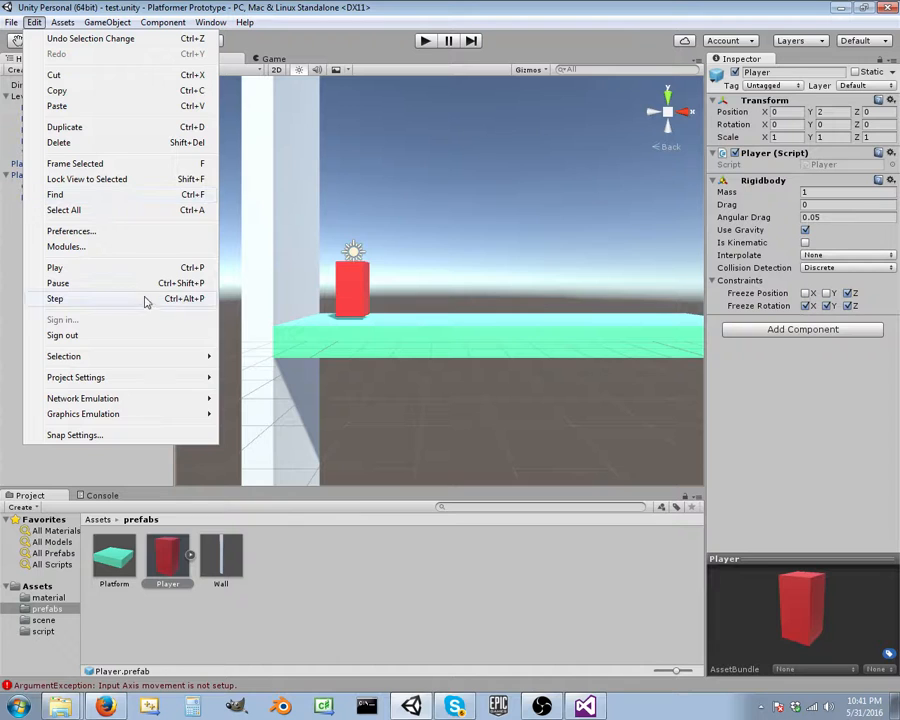
pyautogui.click(121, 236)
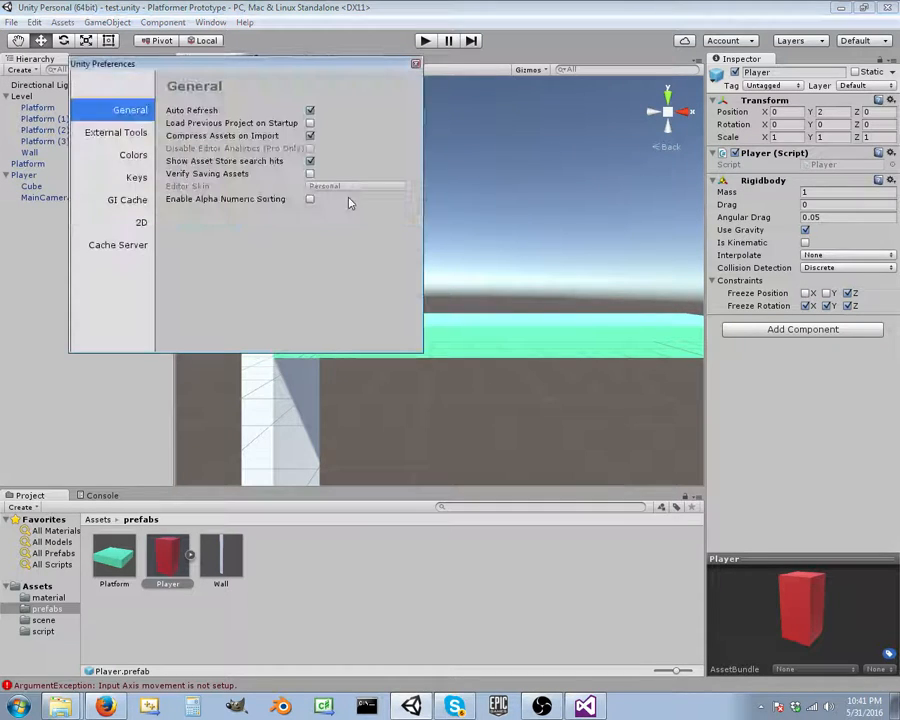
pyautogui.click(414, 63)
# Open the project's Input settings to check how the axis names are spelled.
pyautogui.click(34, 22)
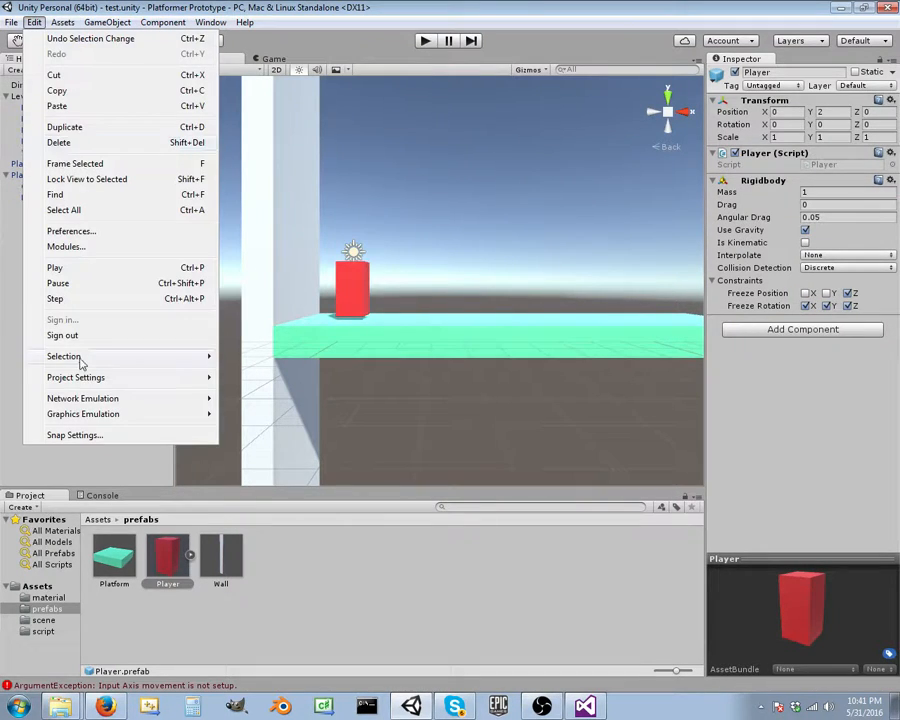
pyautogui.moveTo(56, 376)
pyautogui.click(272, 377)
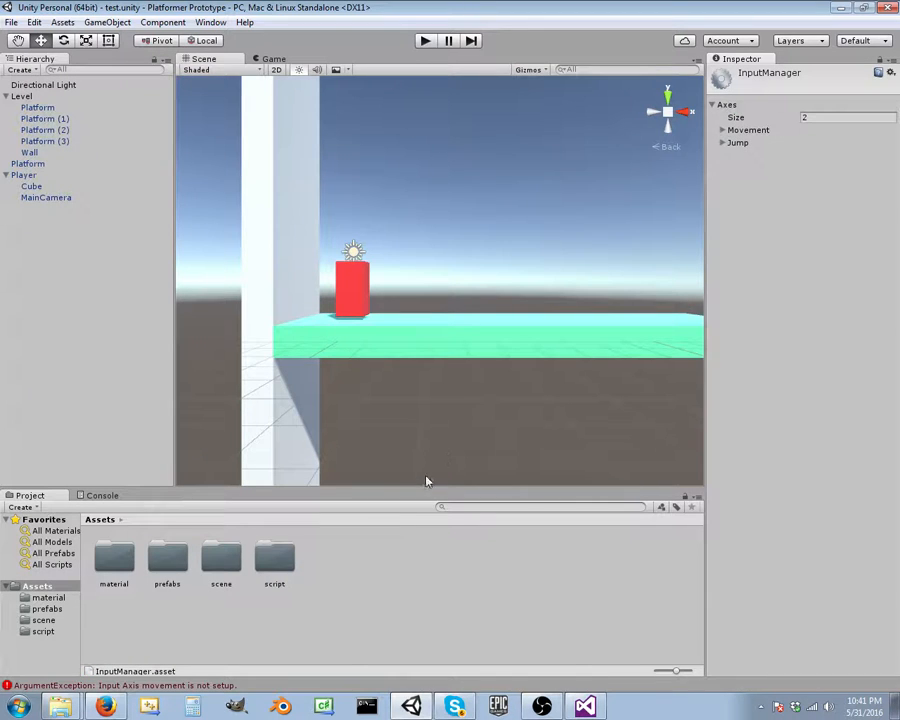
# Switch to Visual Studio, change the GetAxis argument to "Movement" in the Player script's FixedUpdate and save the script.
pyautogui.doubleClick(284, 574)
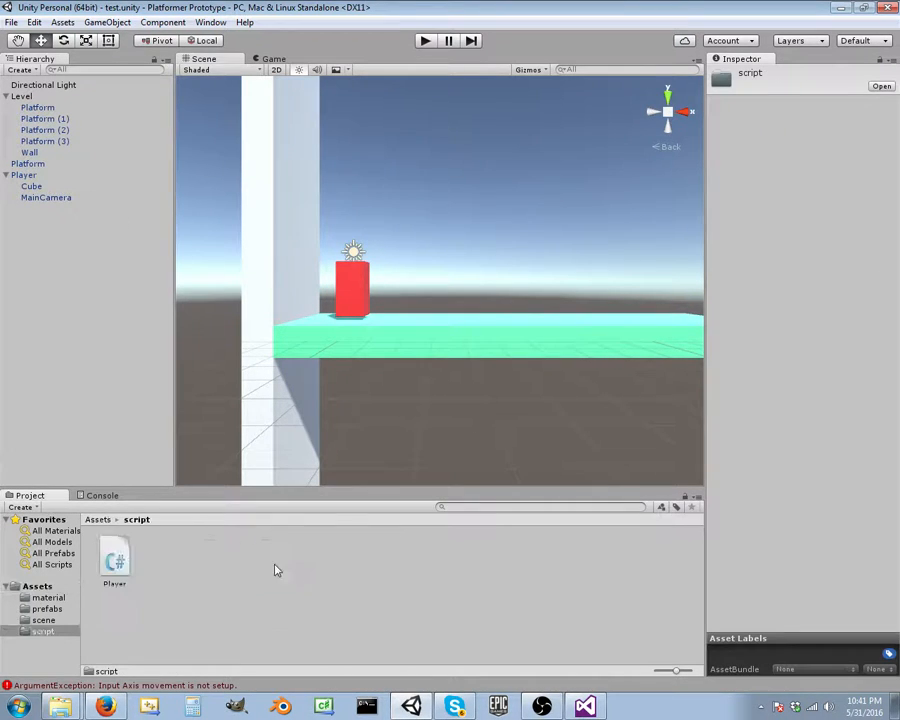
pyautogui.click(585, 706)
pyautogui.click(253, 252)
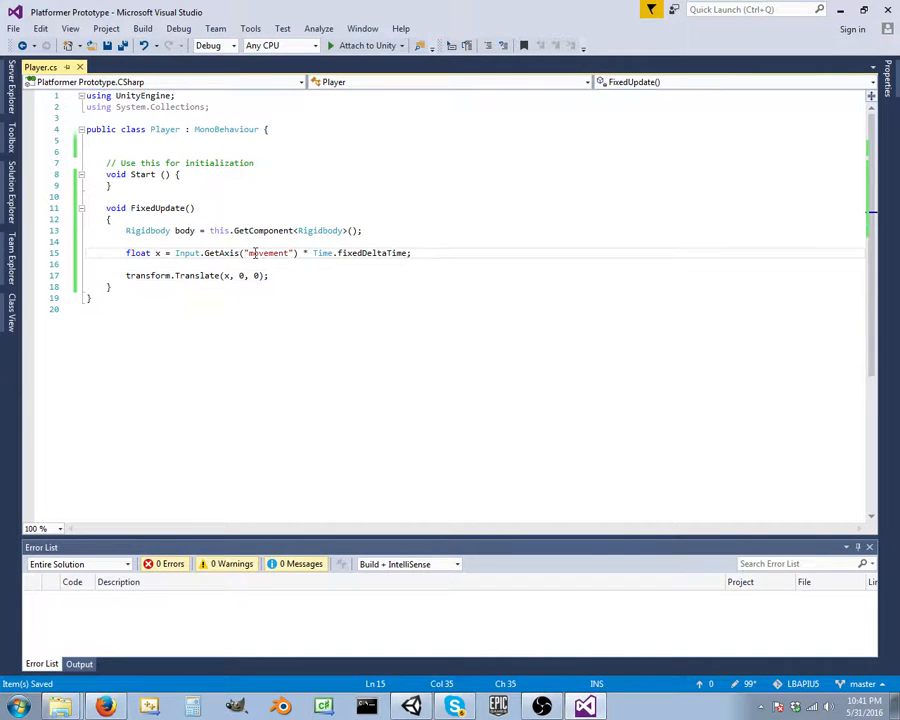
pyautogui.press('BackSpace')
pyautogui.write('M')
pyautogui.hotkey('ctrl', 's')
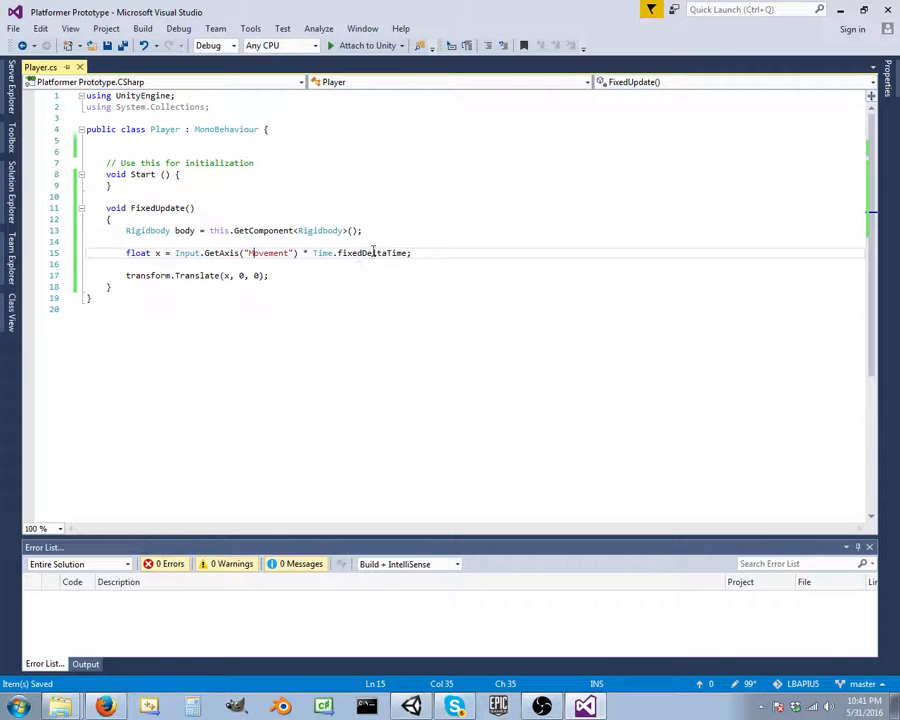
pyautogui.click(541, 706)
pyautogui.click(541, 706)
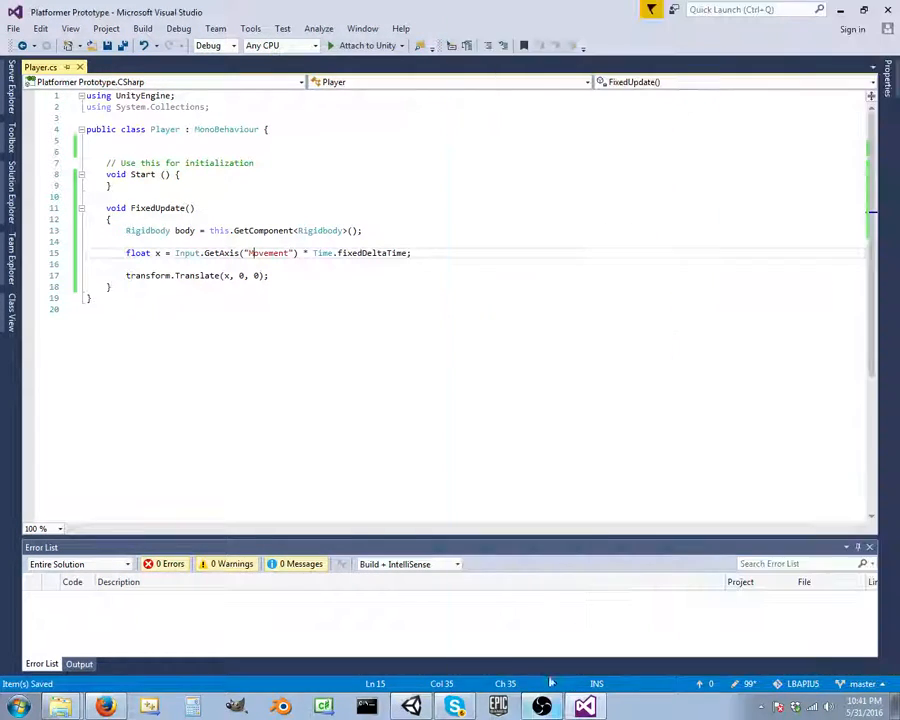
pyautogui.click(107, 706)
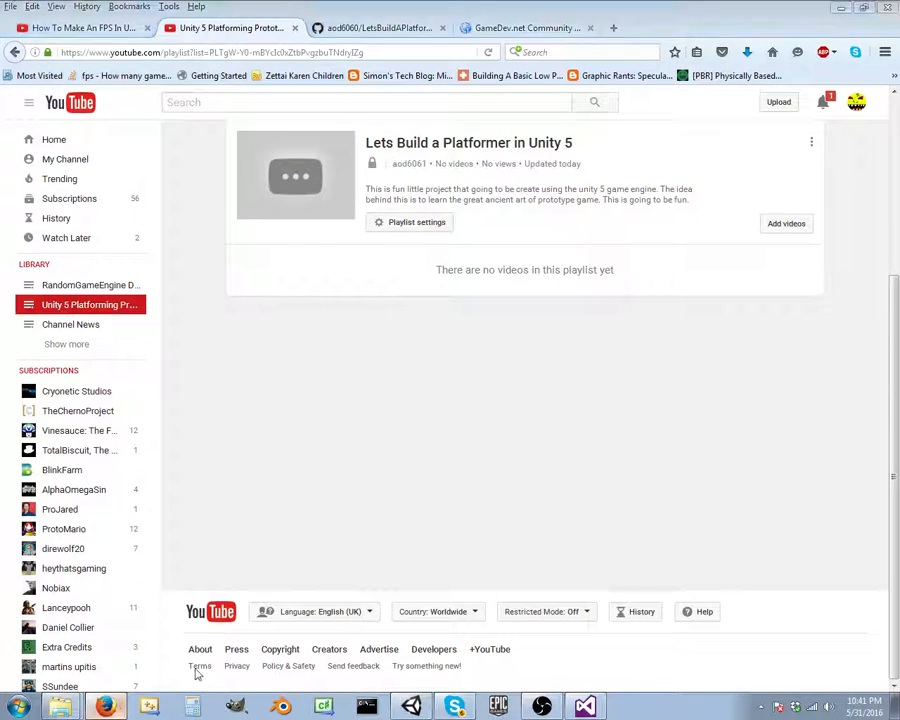
pyautogui.hotkey('alt', 'Tab')
# Switch to Unity, run the game to test the Player's movement and stop it again.
pyautogui.click(411, 706)
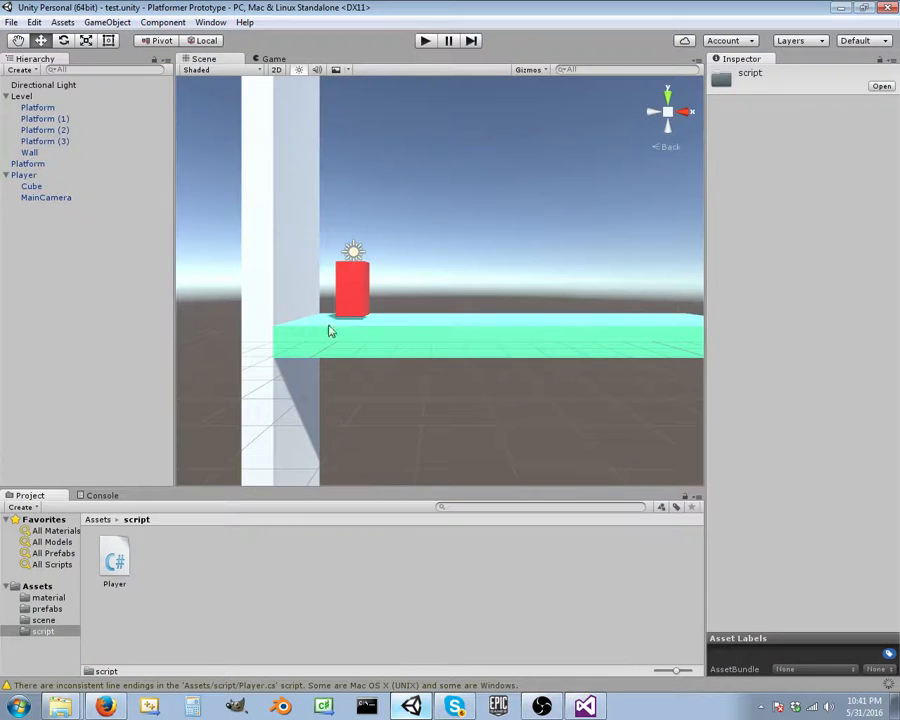
pyautogui.click(424, 42)
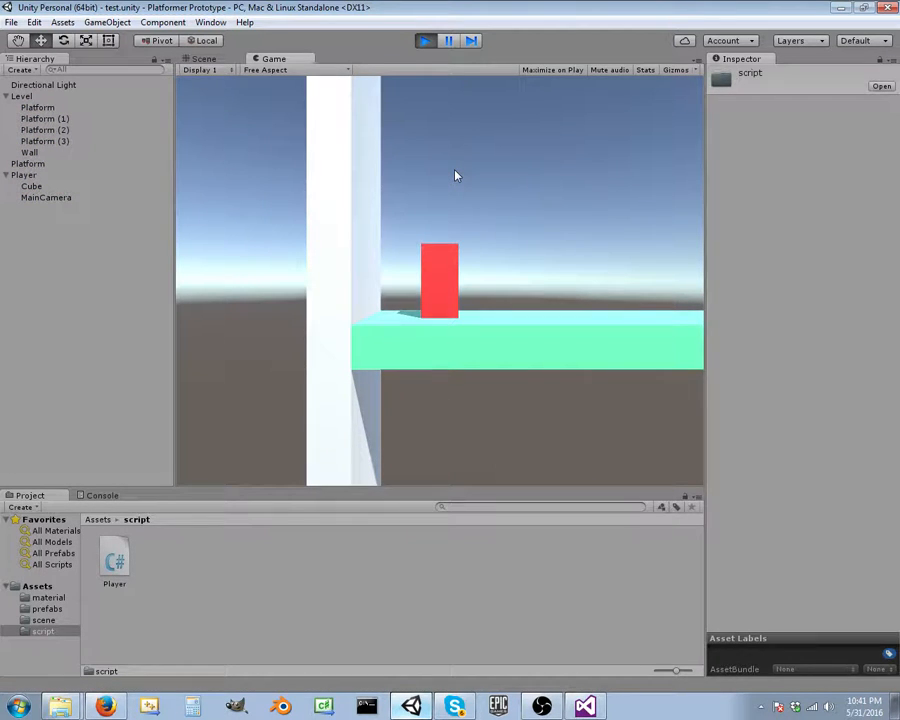
pyautogui.click(424, 41)
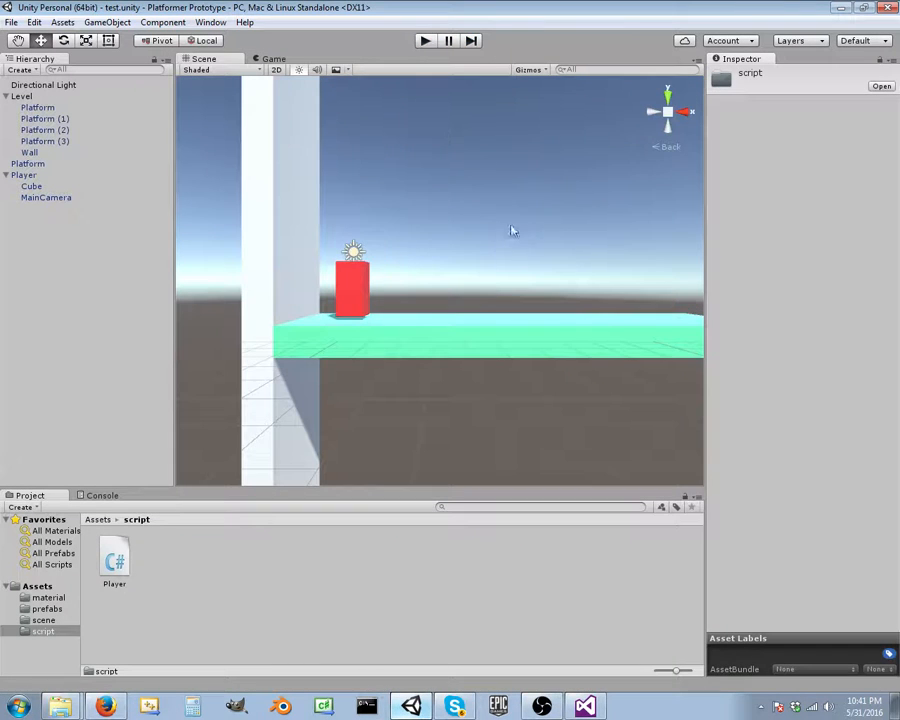
# Open the project's Input settings, expand the Movement axis and widen the Inspector to read its full field names.
pyautogui.click(11, 22)
pyautogui.click(62, 22)
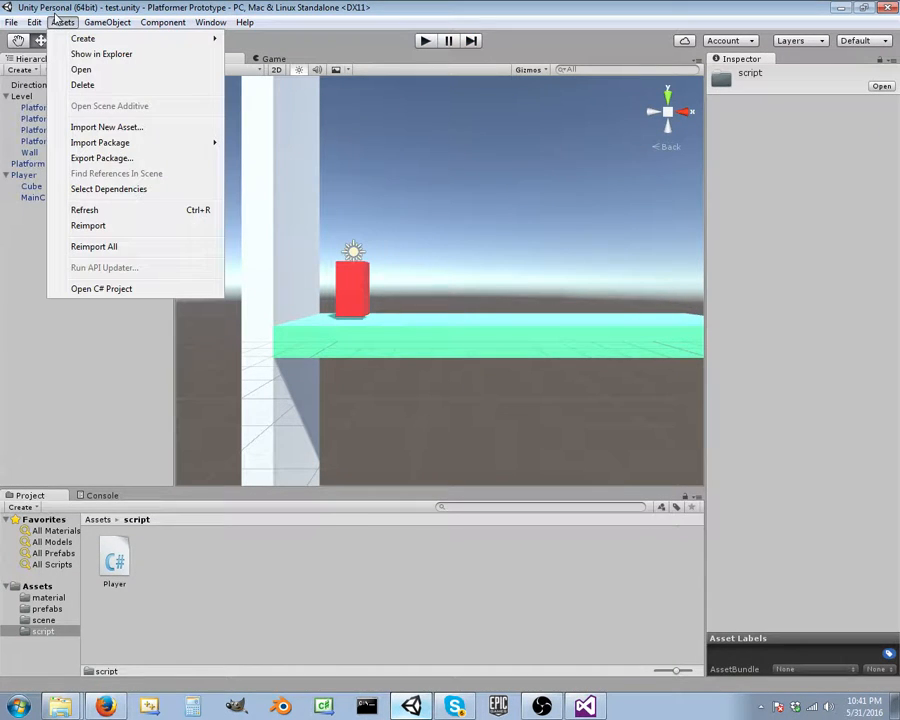
pyautogui.moveTo(11, 24)
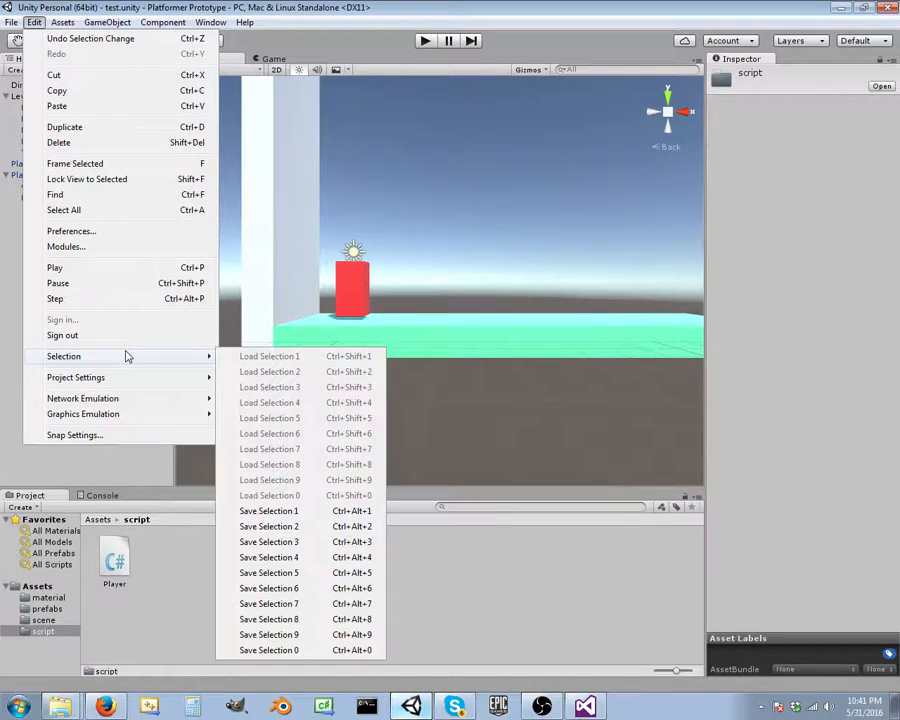
pyautogui.moveTo(124, 379)
pyautogui.click(264, 379)
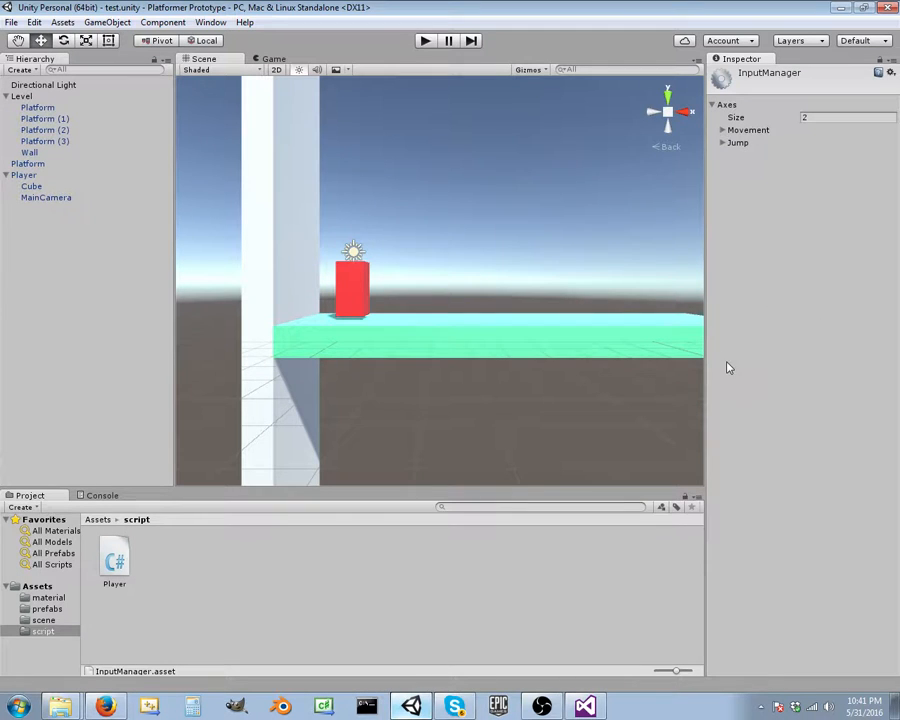
pyautogui.click(723, 131)
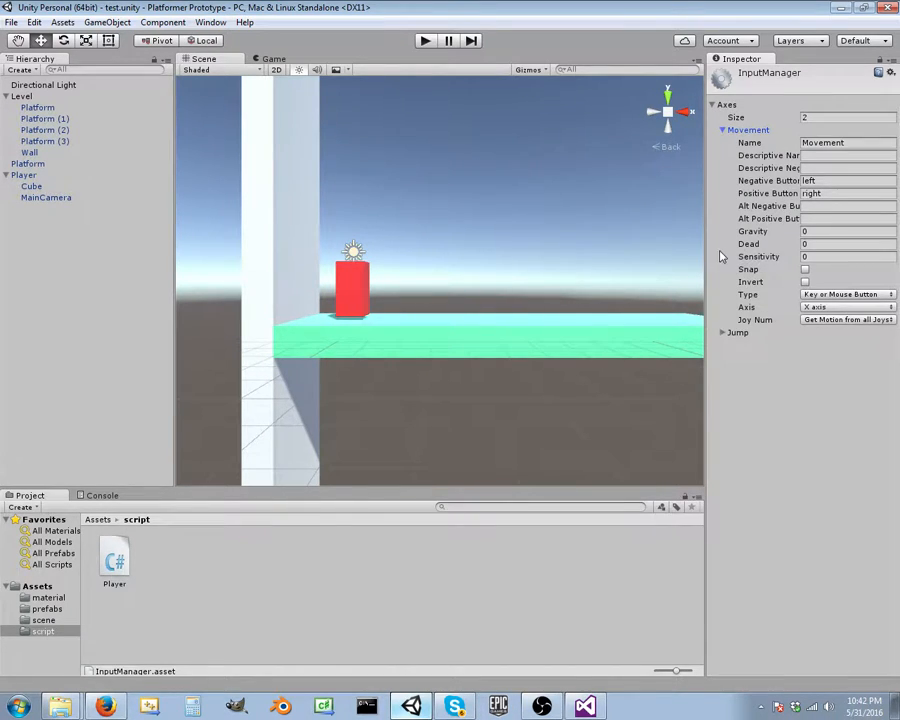
pyautogui.moveTo(704, 253); pyautogui.dragTo(471, 257)
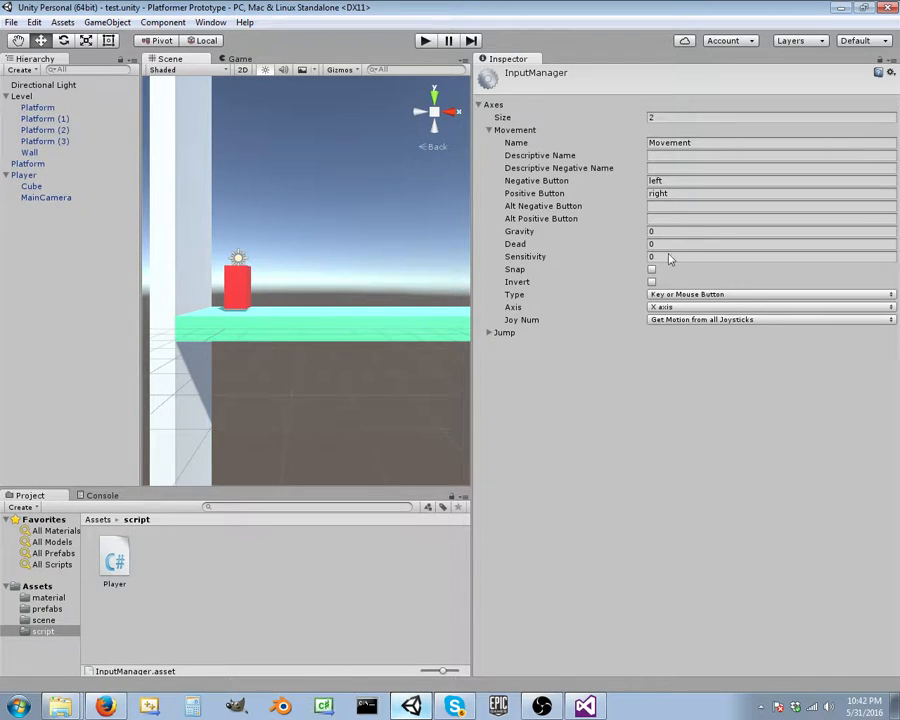
pyautogui.click(678, 295)
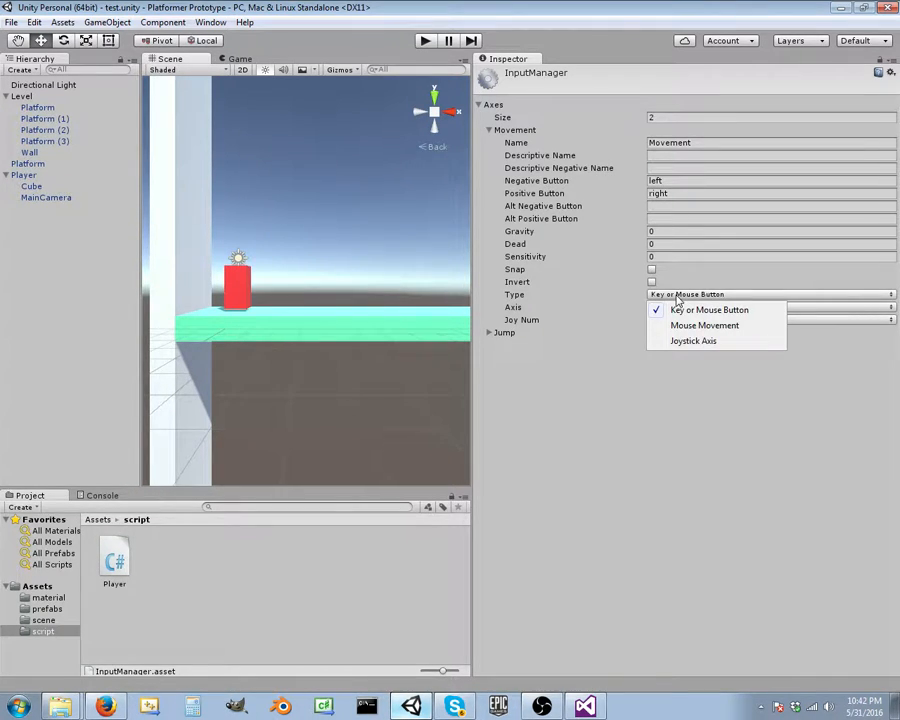
pyautogui.click(652, 282)
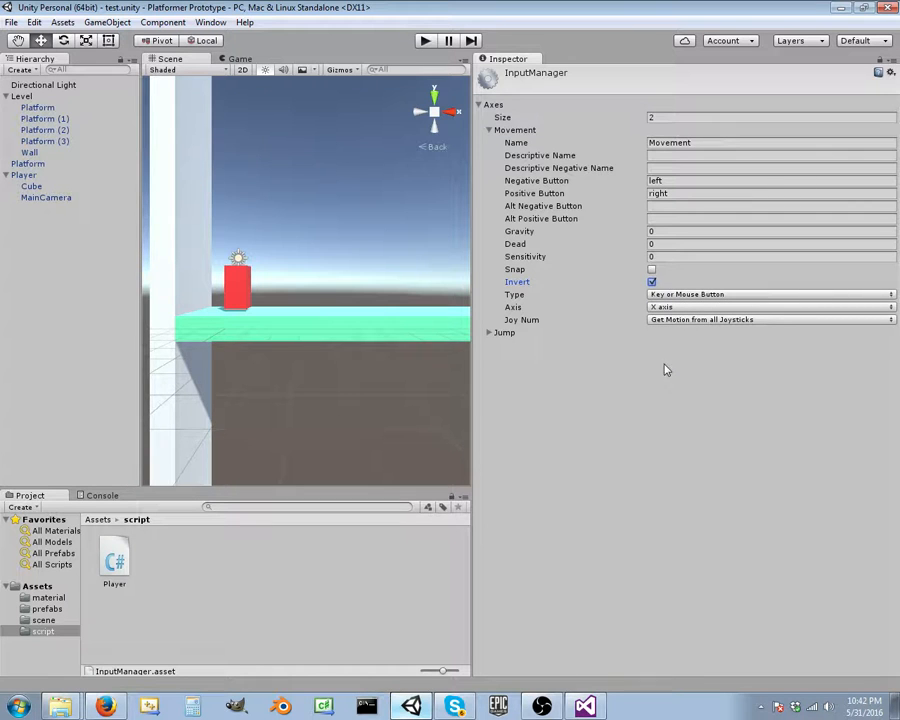
pyautogui.click(651, 281)
# Set the Movement axis's Sensitivity to 1000 and run the game to test moving the Player left and right.
pyautogui.click(660, 257)
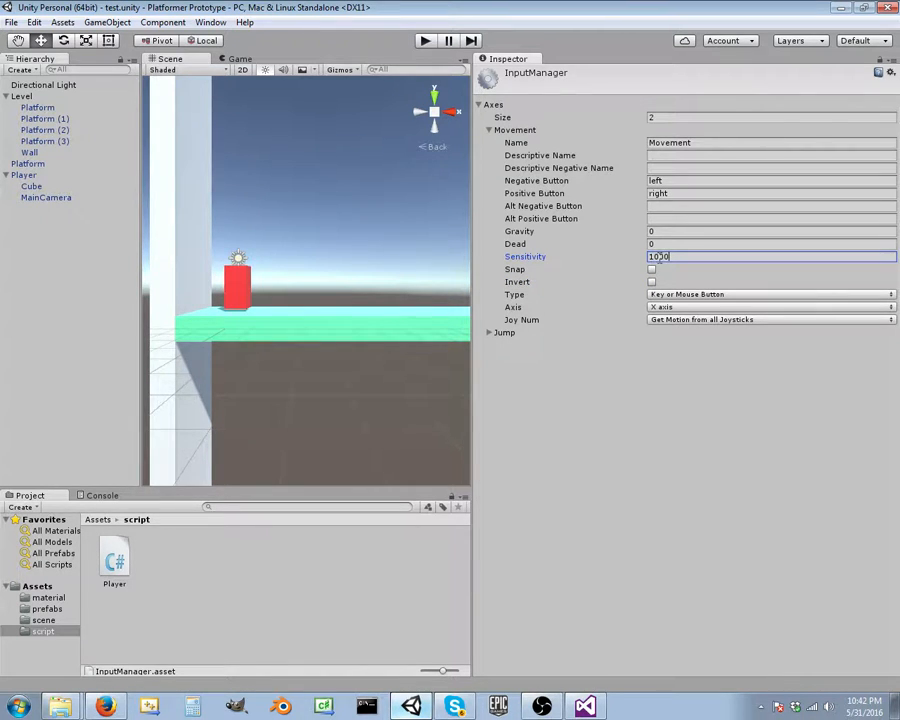
pyautogui.click(426, 40)
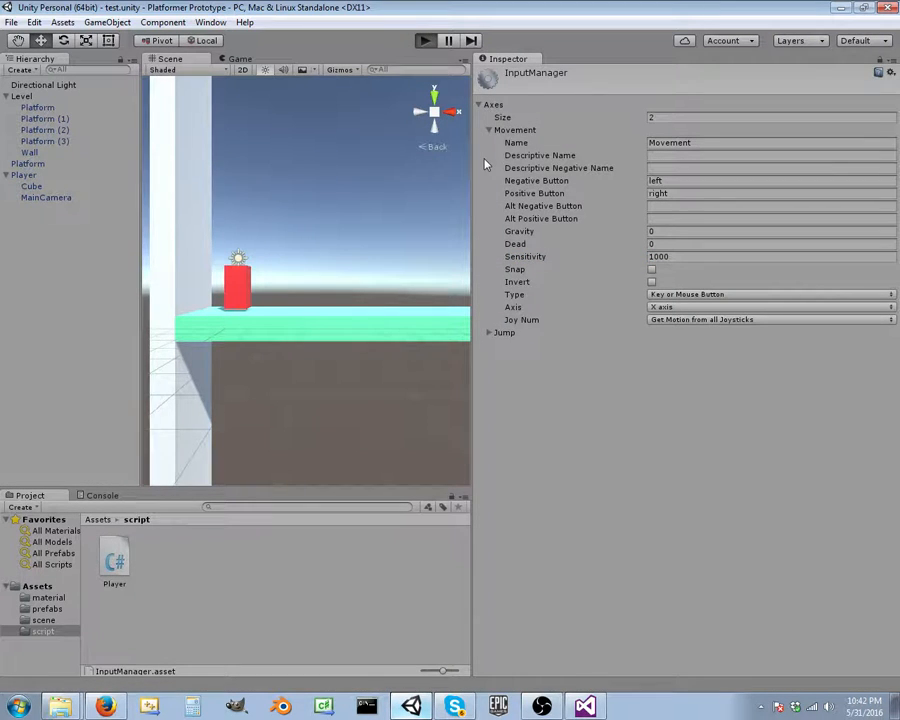
pyautogui.press('Right')
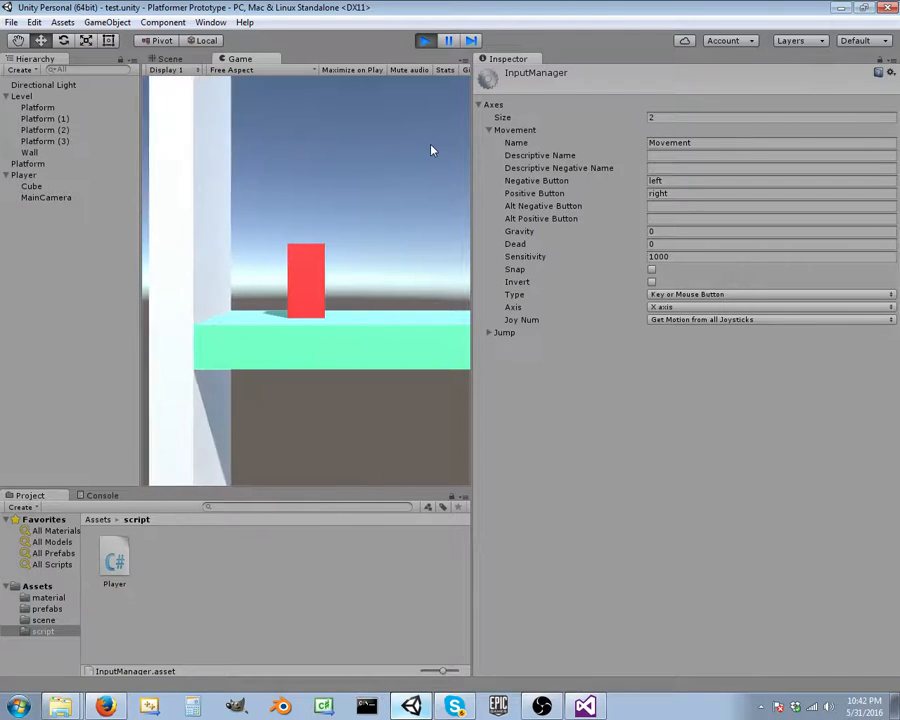
pyautogui.press('Left')
pyautogui.press('Right')
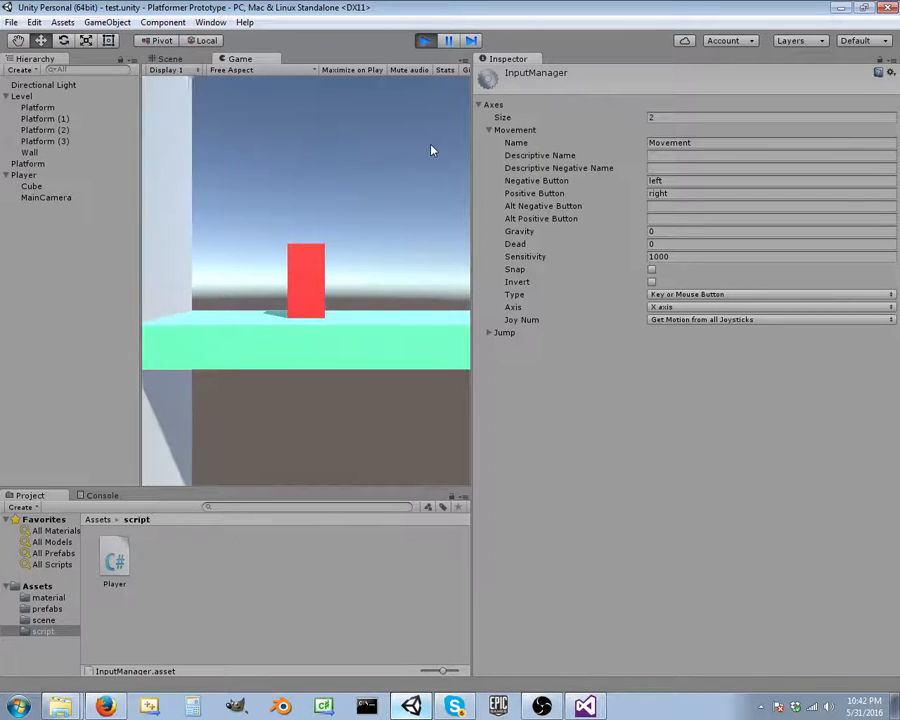
pyautogui.press('Left')
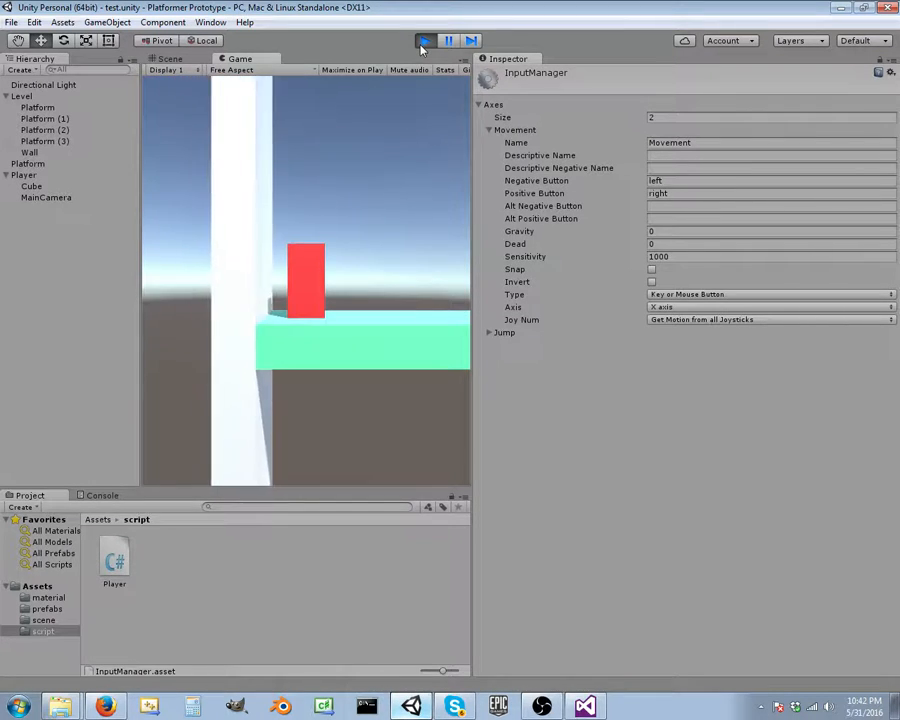
pyautogui.press('Right')
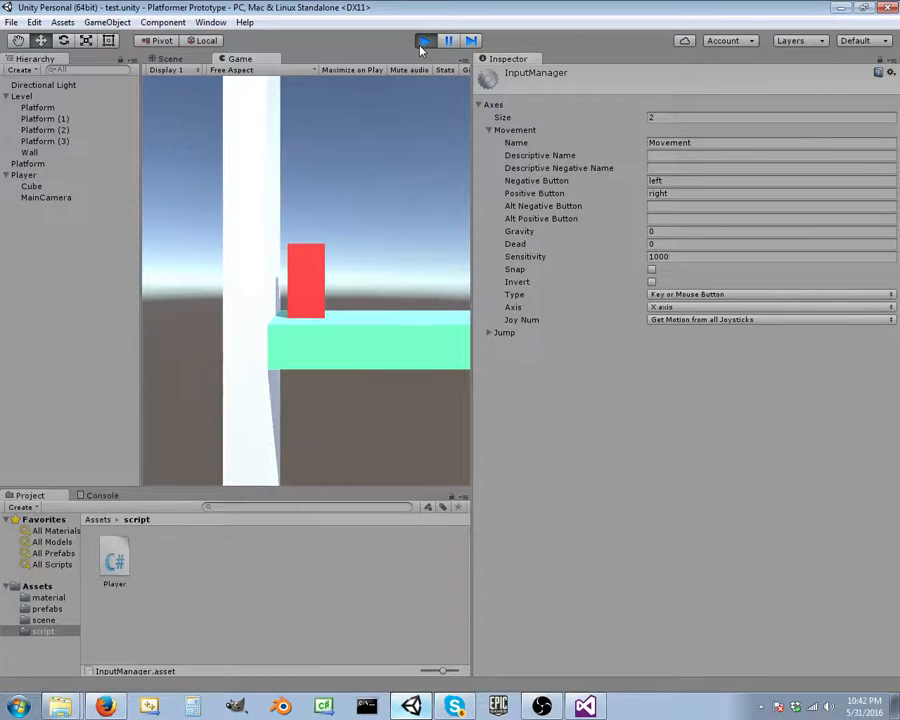
pyautogui.click(421, 41)
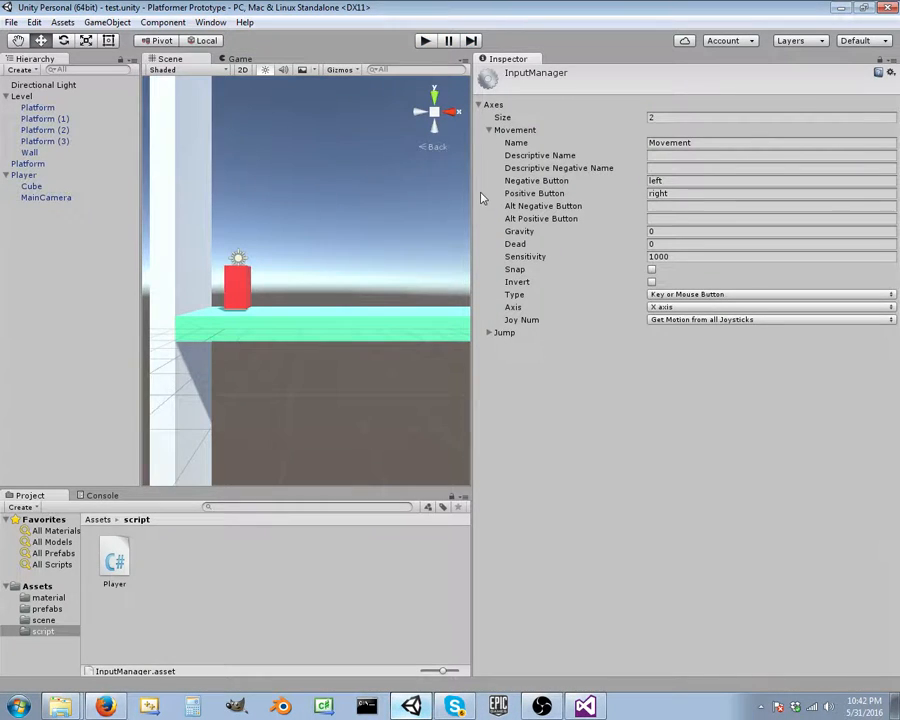
# Narrow the Inspector again and set the Movement axis's Gravity to 1000.
pyautogui.moveTo(472, 195); pyautogui.dragTo(600, 205)
pyautogui.scroll(7, 410, 362)
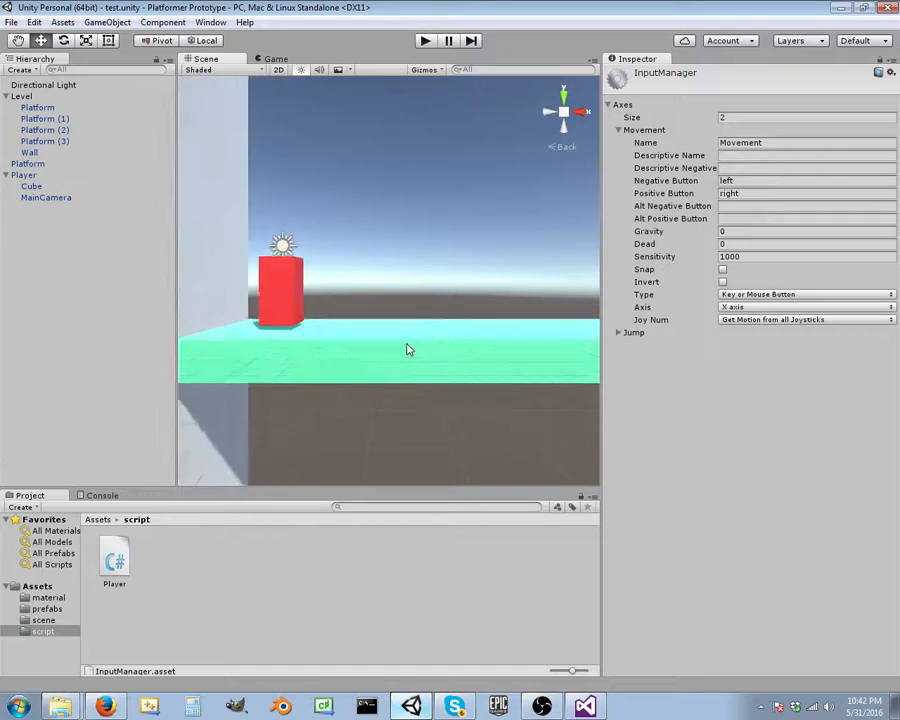
pyautogui.scroll(-3, 408, 348)
pyautogui.click(728, 244)
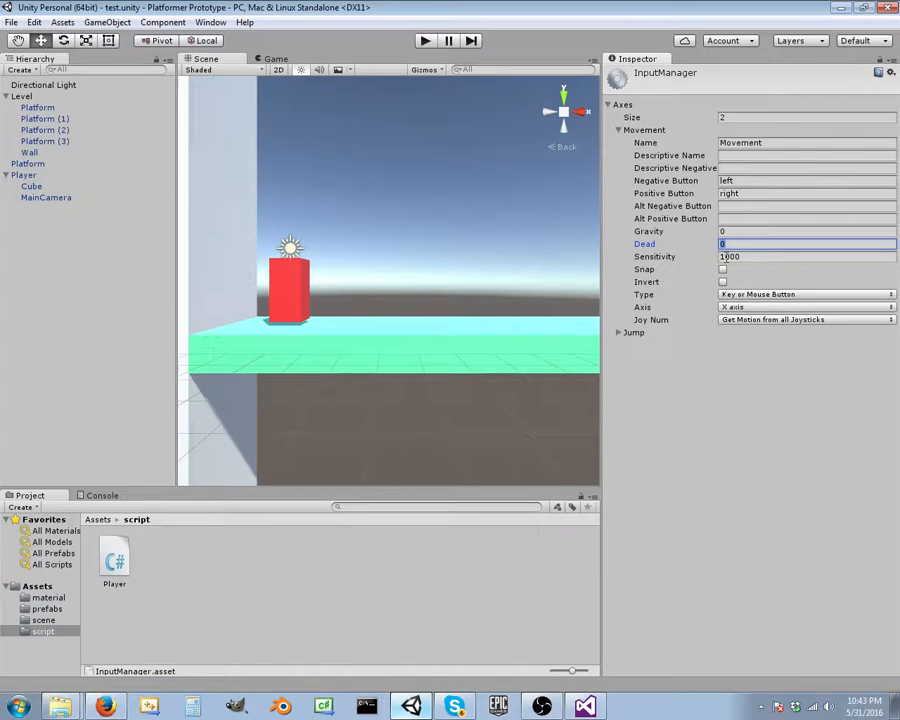
pyautogui.click(722, 231)
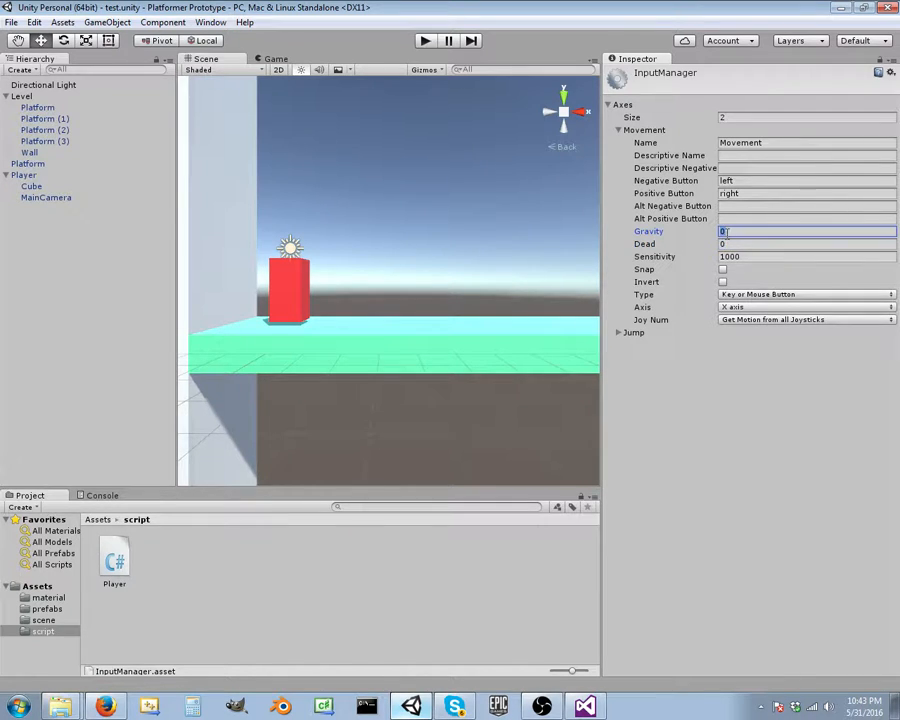
# Run the game, test moving the Player left and right, and stop it.
pyautogui.click(425, 40)
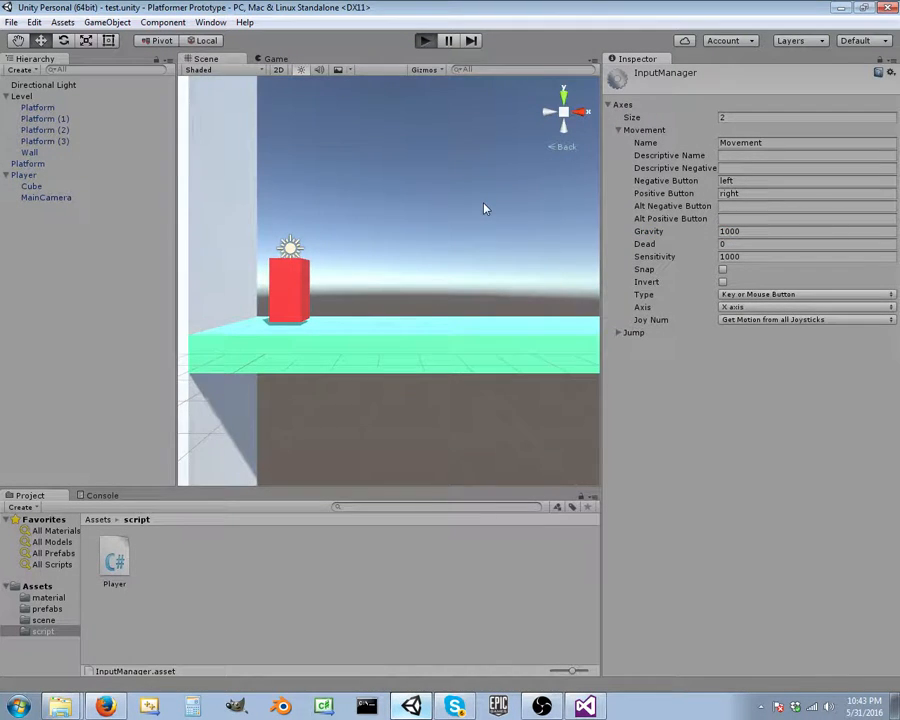
pyautogui.press('Left')
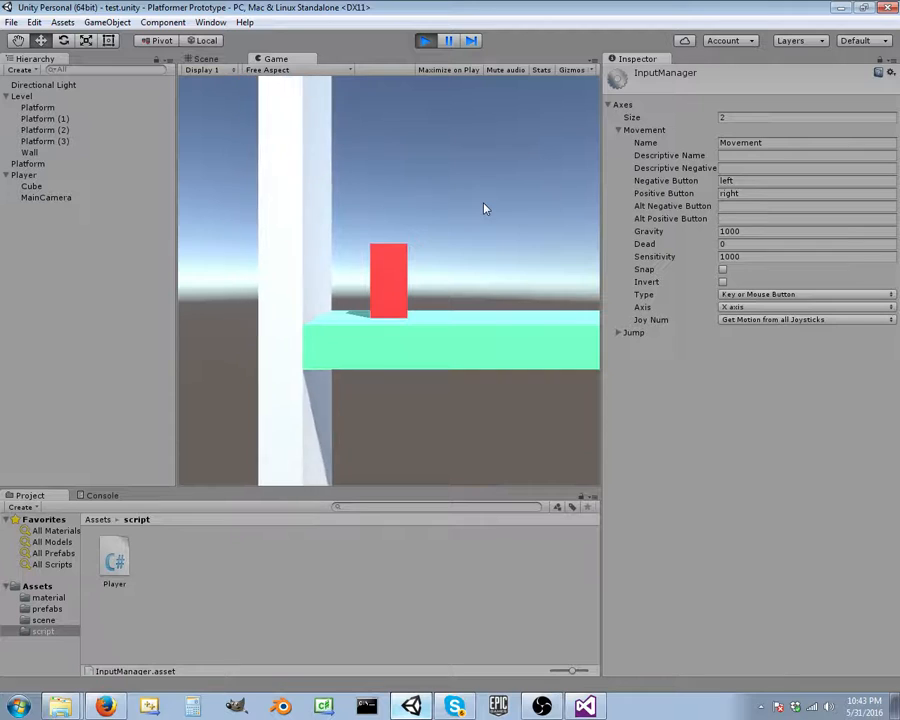
pyautogui.press('Right')
pyautogui.press('Right')
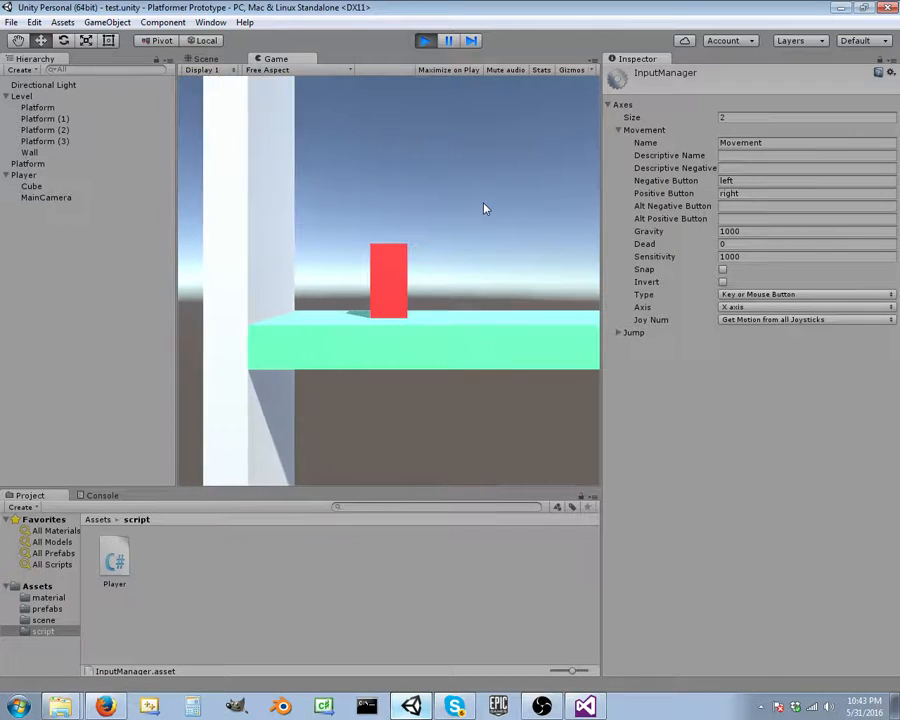
pyautogui.press('Left')
pyautogui.click(424, 40)
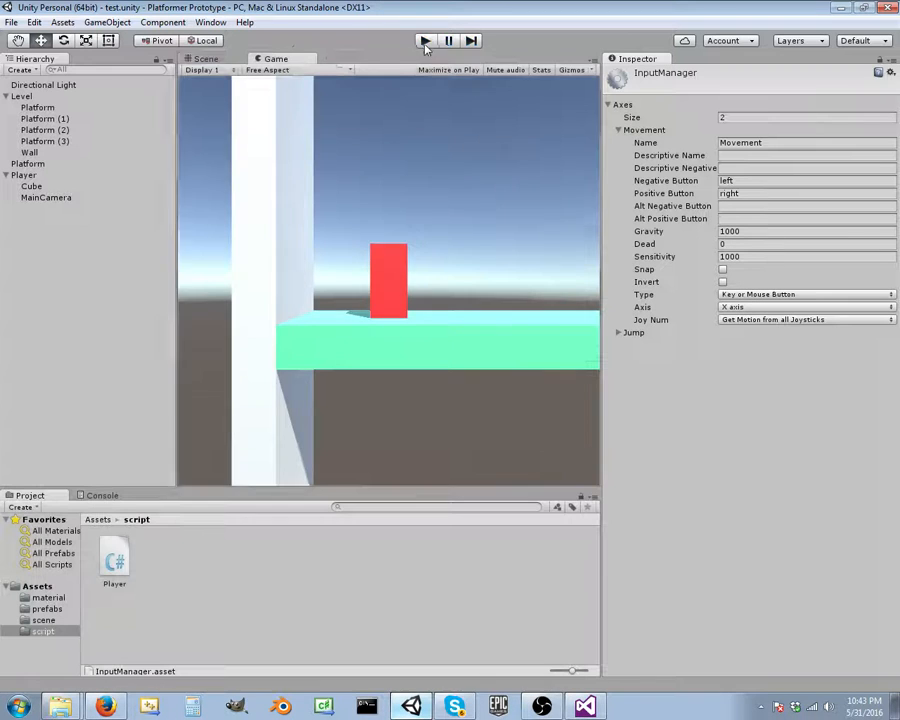
# Switch to Visual Studio and declare a [SerializeField] float field named playerSpeed above Start in the Player class.
pyautogui.click(585, 706)
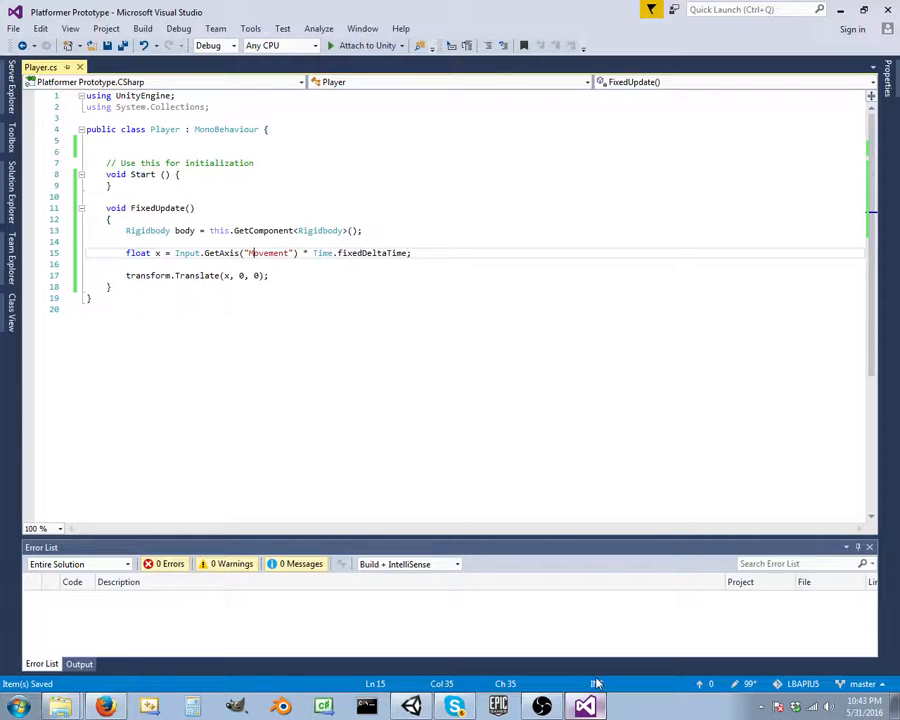
pyautogui.click(166, 152)
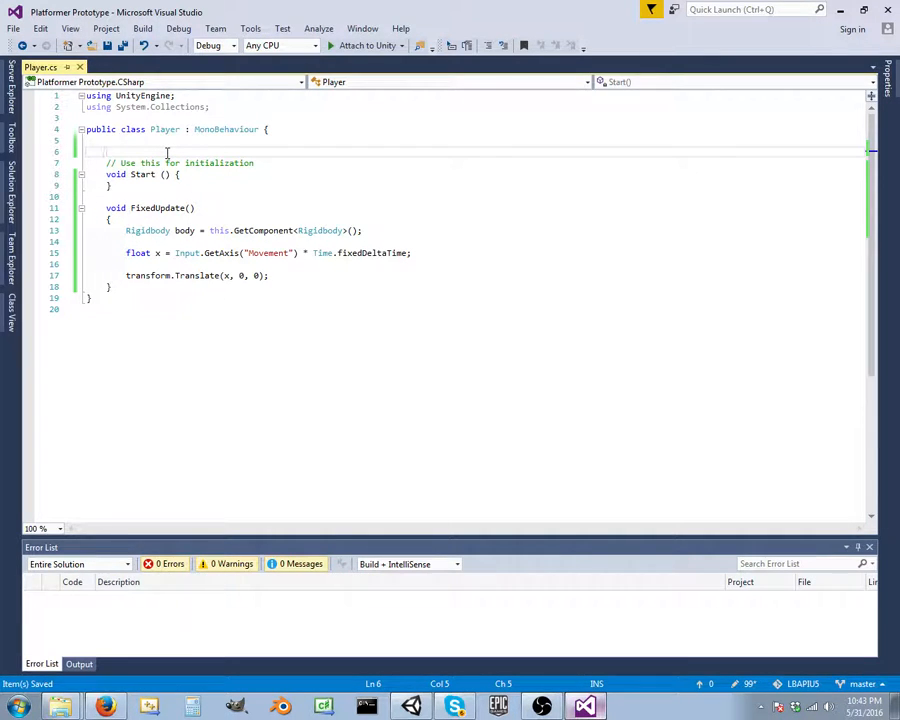
pyautogui.write('[S')
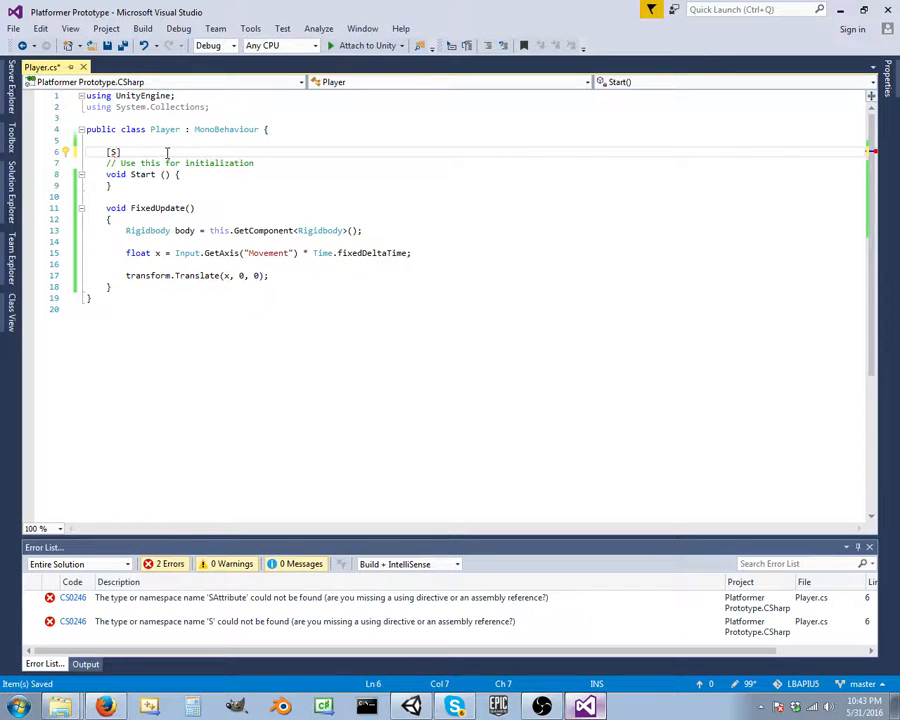
pyautogui.write('eri')
pyautogui.press('Tab')
pyautogui.write(']')
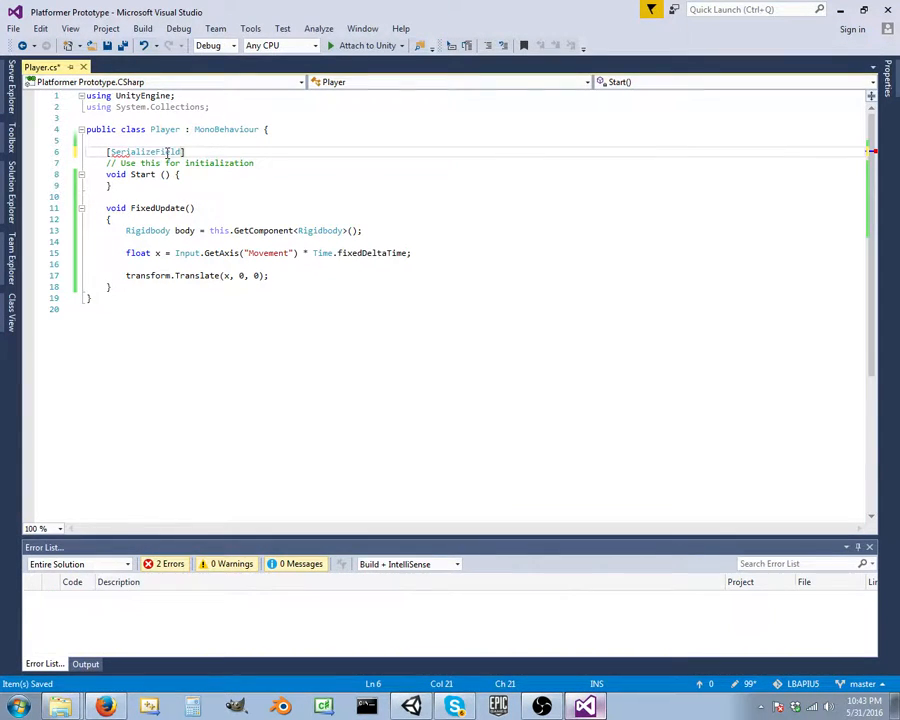
pyautogui.press('Return')
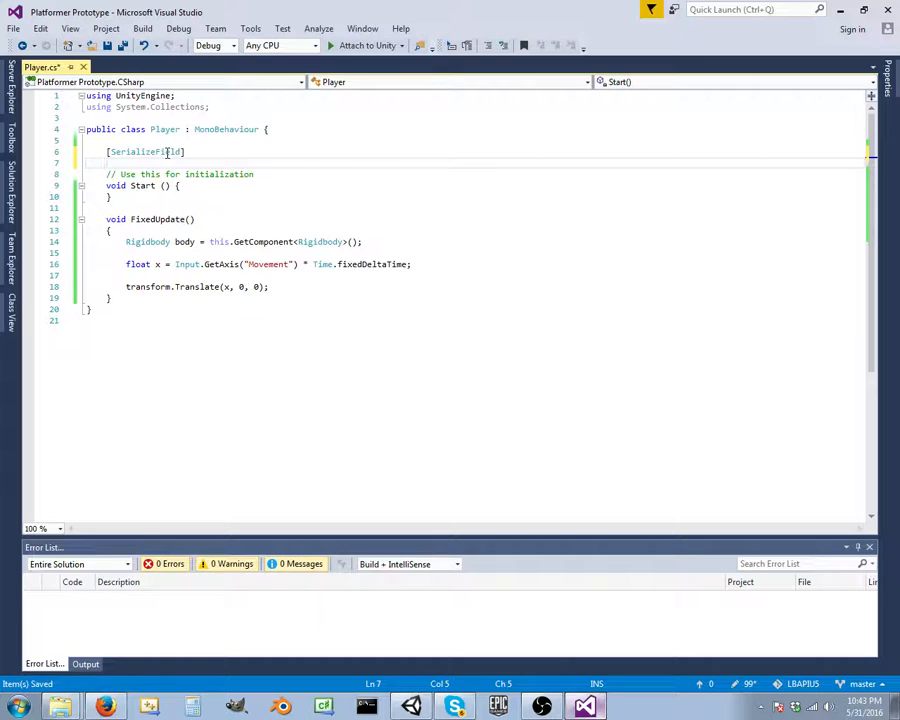
pyautogui.write('float ')
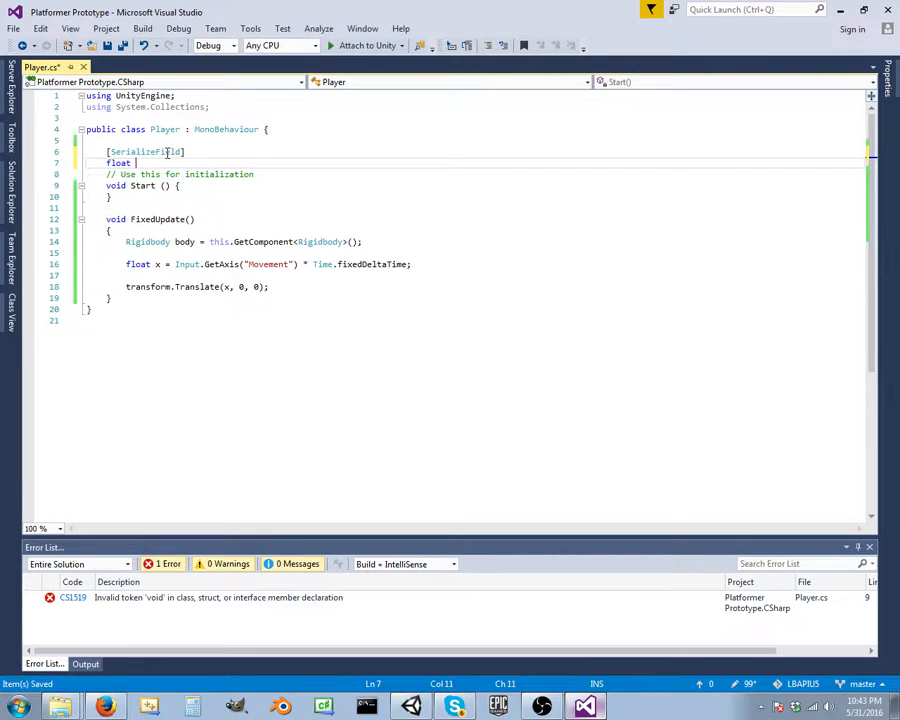
pyautogui.write('playerSpeed;')
# Rename the playerSpeed field to speed and initialize it to 4.0f.
pyautogui.press('Left')
pyautogui.press('Left')
pyautogui.press('Left')
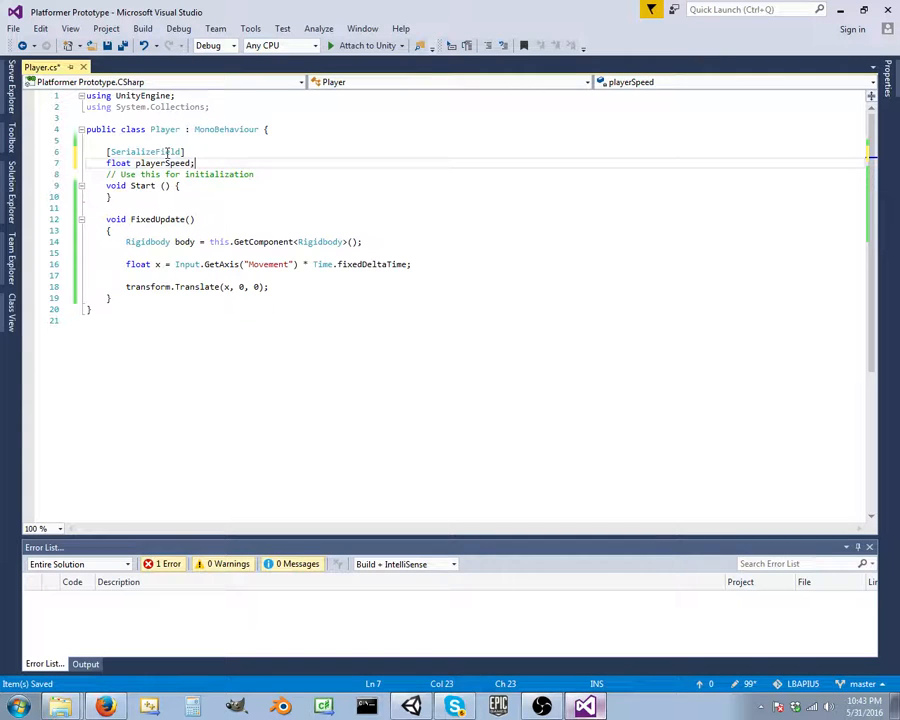
pyautogui.press('BackSpace')
pyautogui.press('BackSpace')
pyautogui.press('BackSpace')
pyautogui.press('BackSpace')
pyautogui.press('BackSpace')
pyautogui.press('BackSpace')
pyautogui.press('BackSpace')
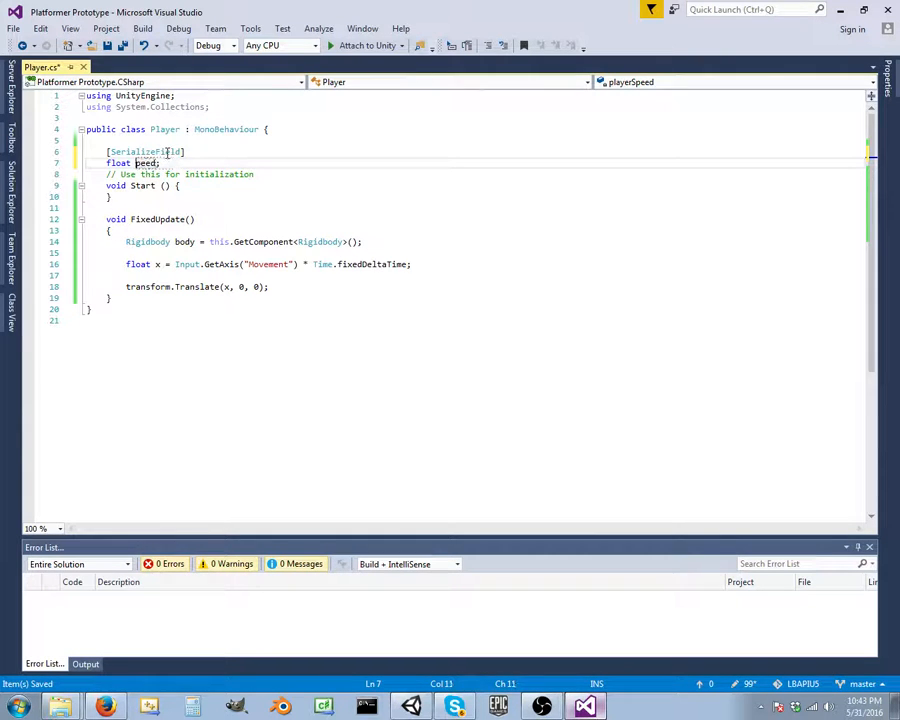
pyautogui.write('s')
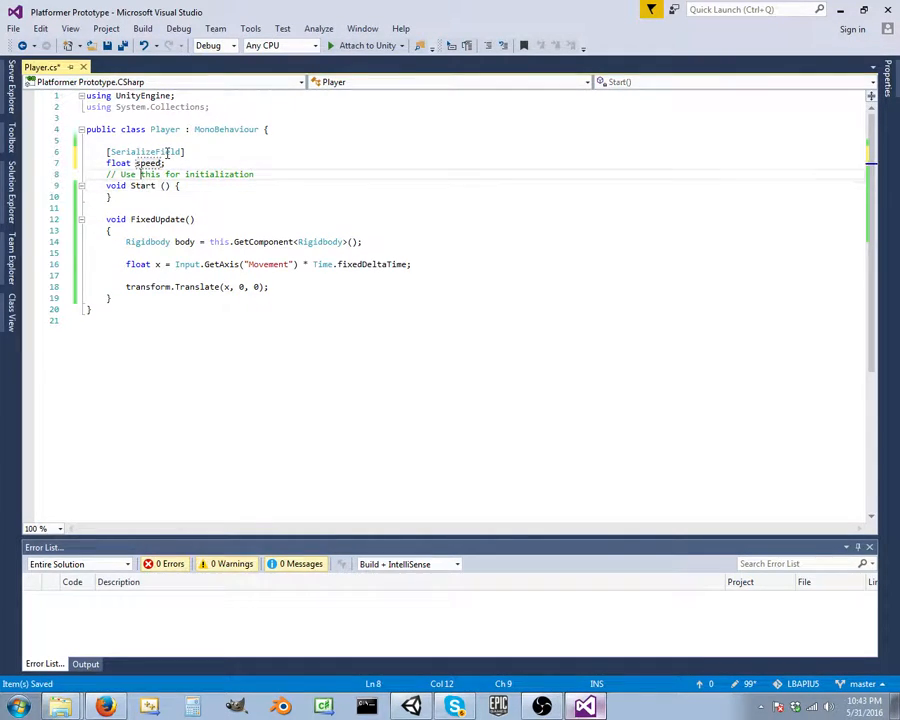
pyautogui.press('Return')
pyautogui.press('BackSpace')
pyautogui.press('BackSpace')
pyautogui.press('BackSpace')
pyautogui.press('BackSpace')
pyautogui.press('BackSpace')
pyautogui.press('BackSpace')
pyautogui.press('BackSpace')
pyautogui.press('BackSpace')
pyautogui.press('BackSpace')
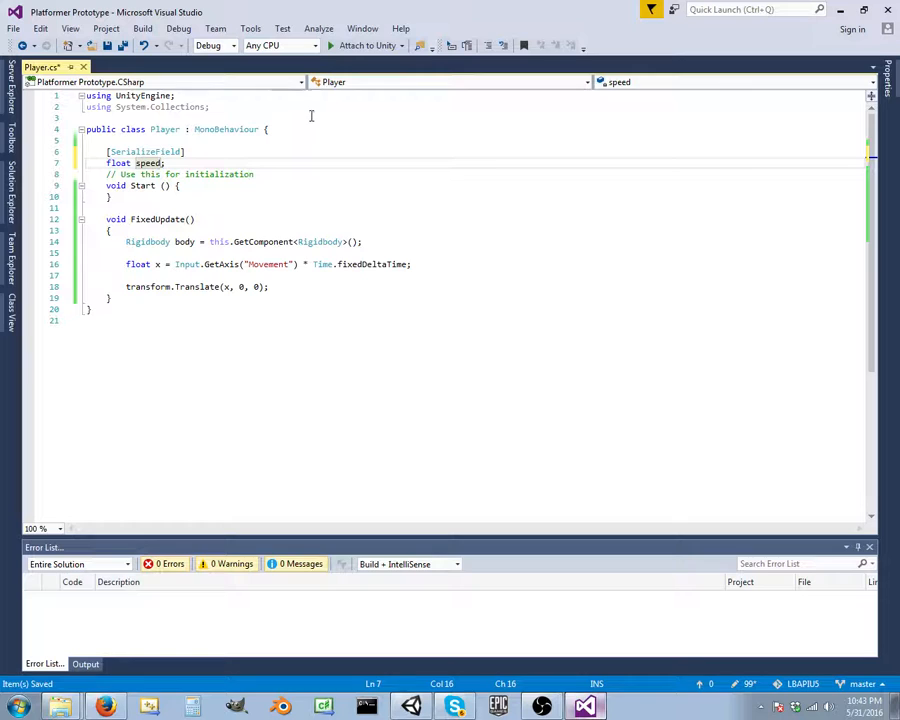
pyautogui.write('= 4.0f')
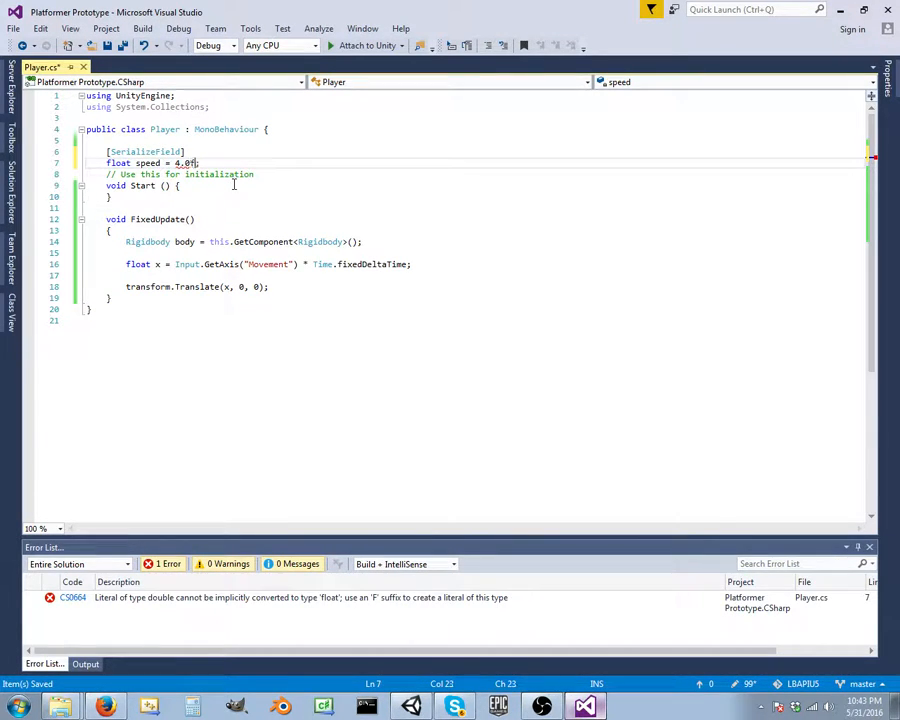
# Multiply the x movement value in FixedUpdate by speed, after Time.fixedDeltaTime.
pyautogui.click(410, 264)
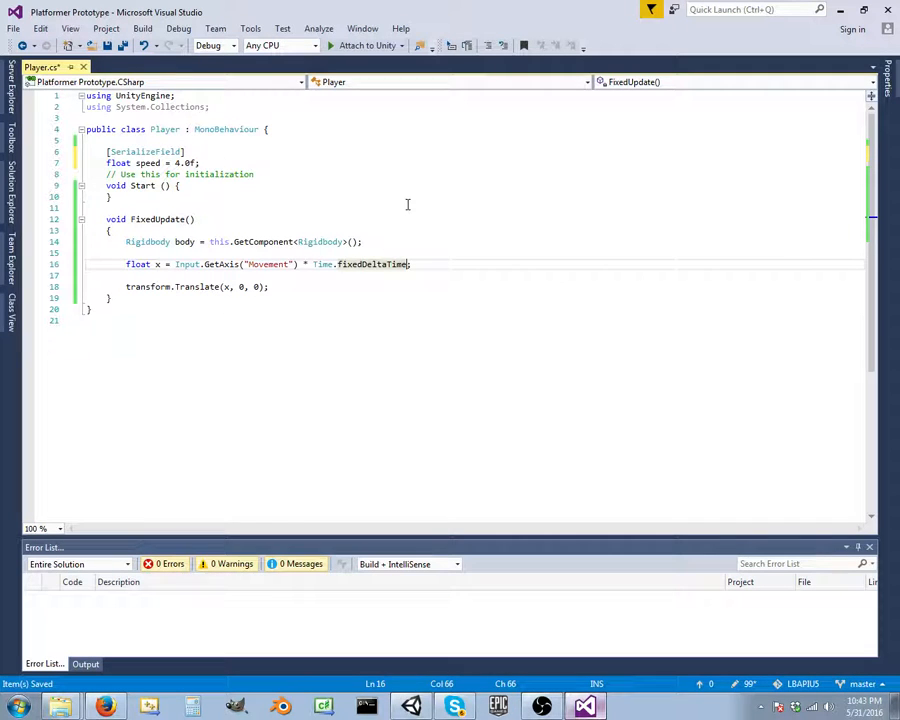
pyautogui.write('* ')
pyautogui.write('speed')
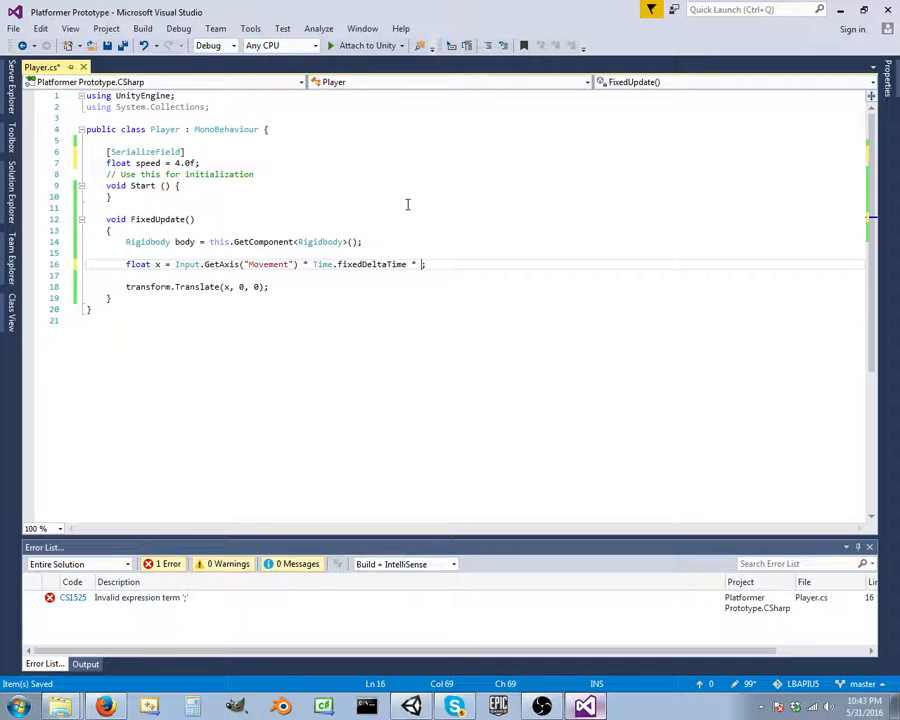
pyautogui.press('End')
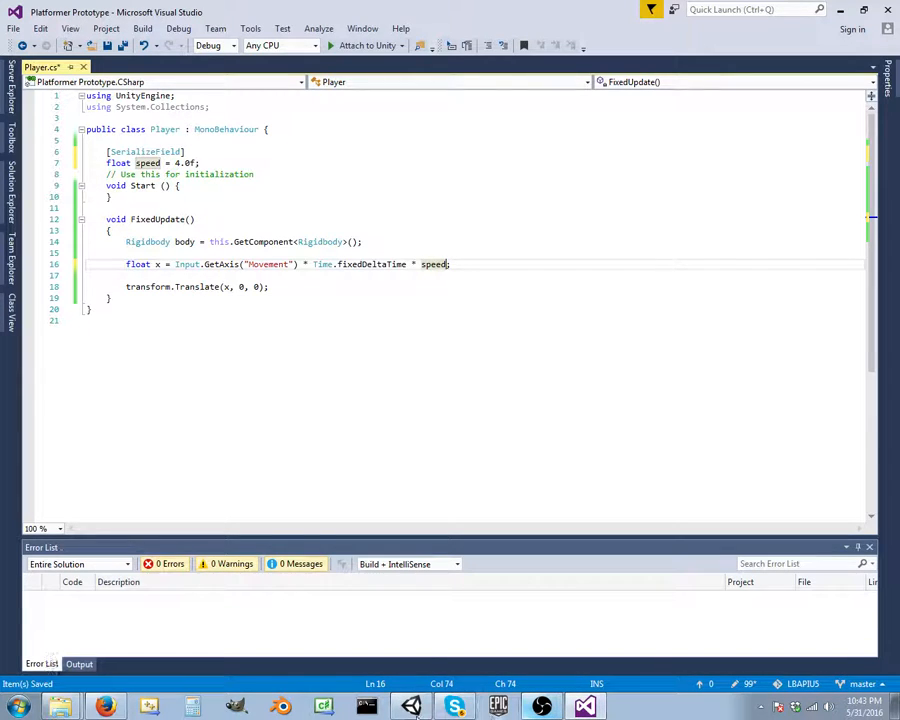
# Switch to Unity, run the game to test the Player's speed in both directions, and stop it.
pyautogui.click(411, 706)
pyautogui.click(425, 40)
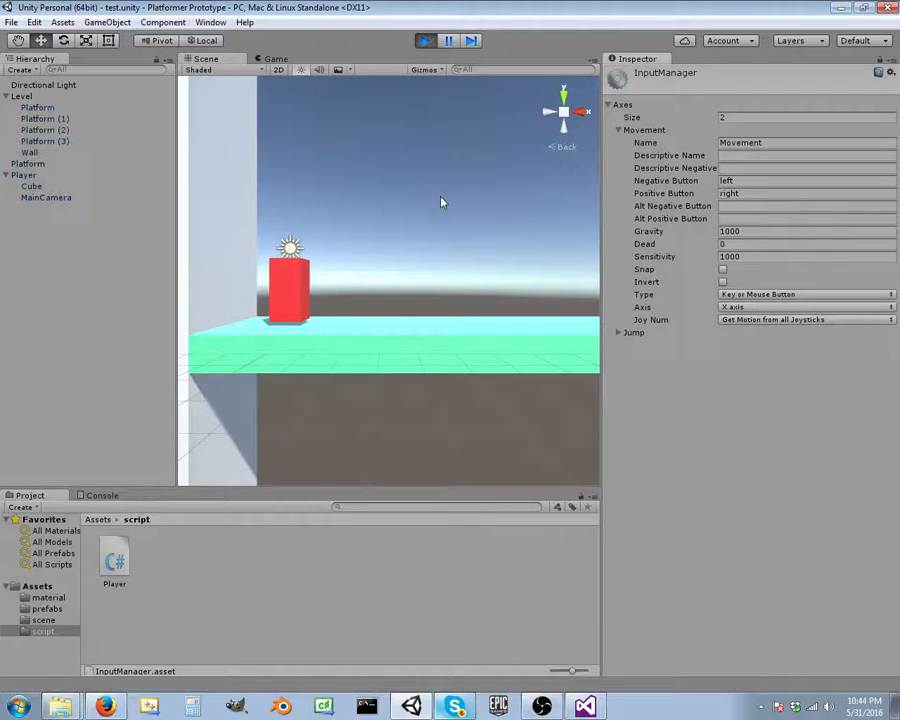
pyautogui.press('Right')
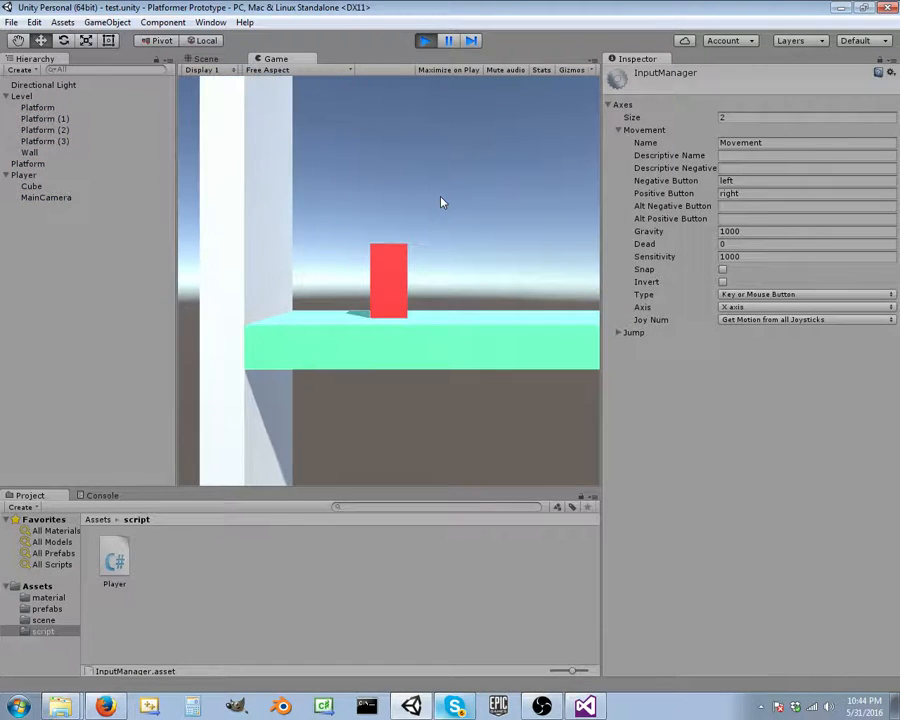
pyautogui.press('Left')
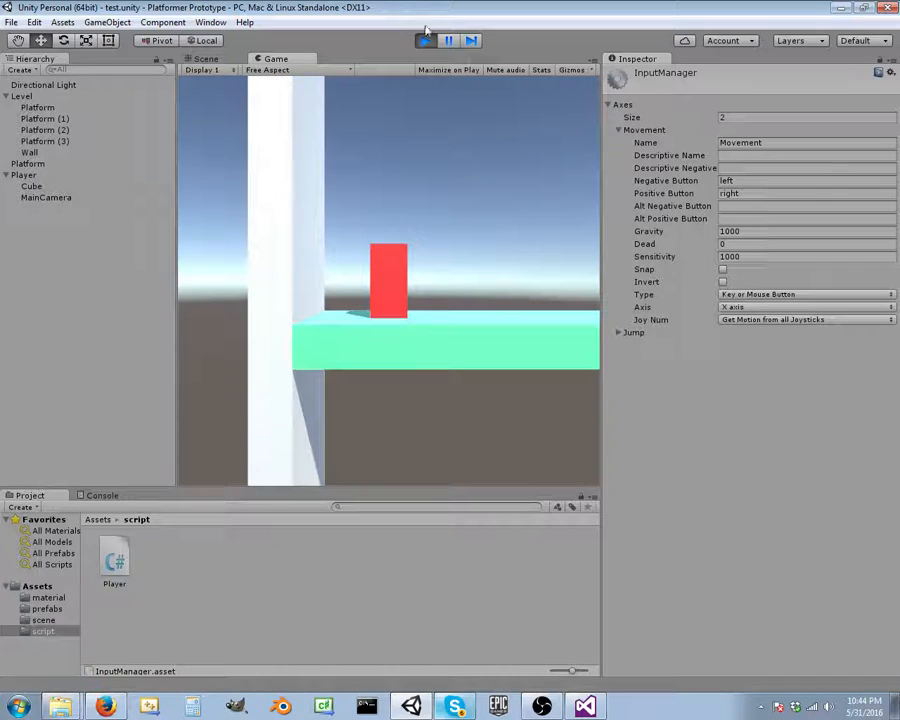
pyautogui.click(425, 40)
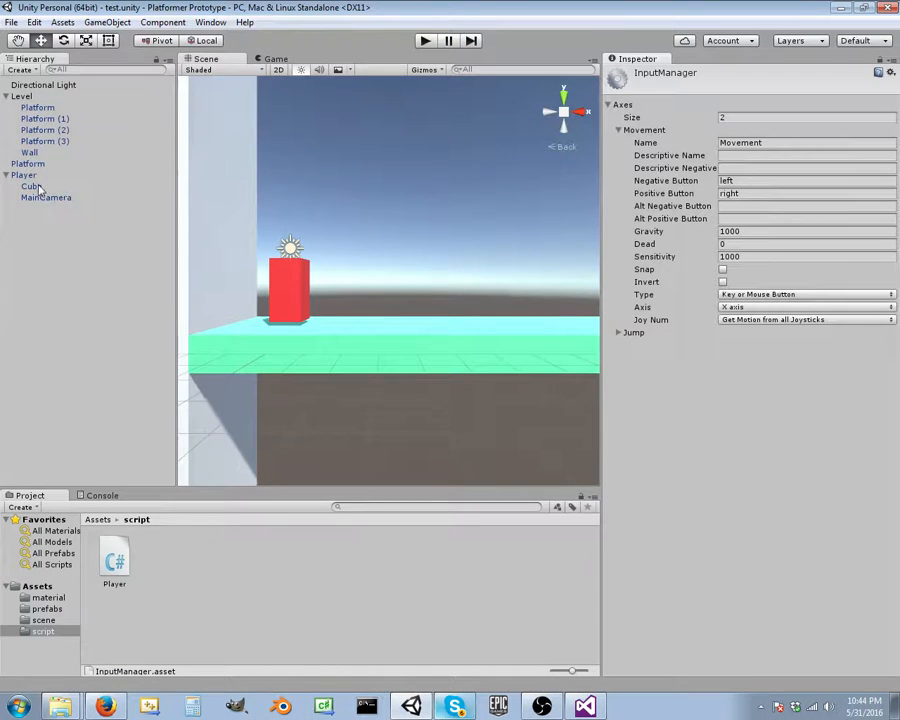
# Open the prefabs folder, select the Player prefab and examine its Player script component for the speed field.
pyautogui.click(97, 519)
pyautogui.doubleClick(178, 562)
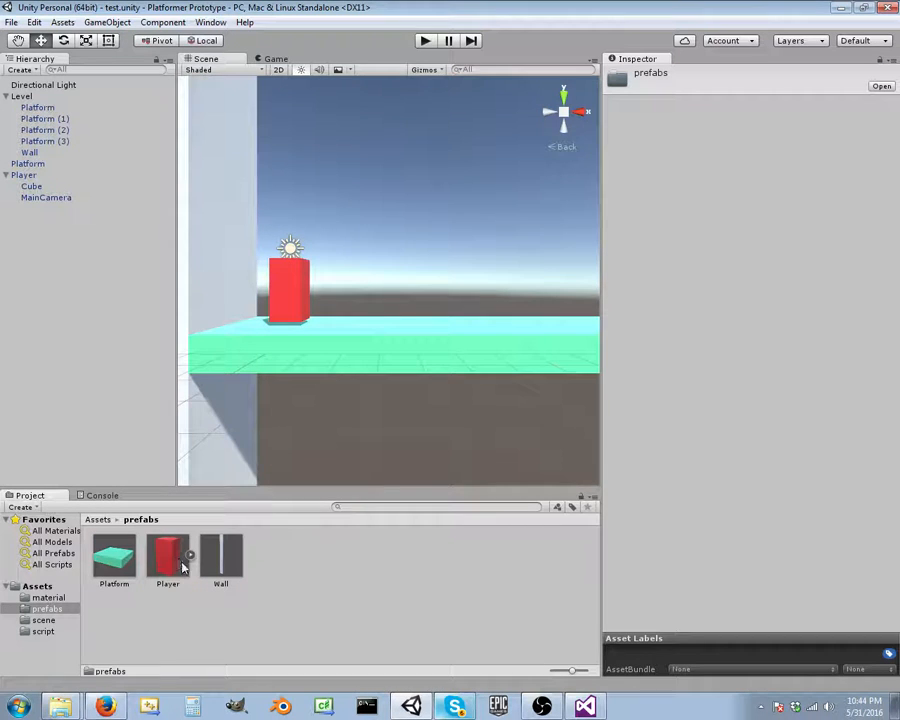
pyautogui.click(178, 563)
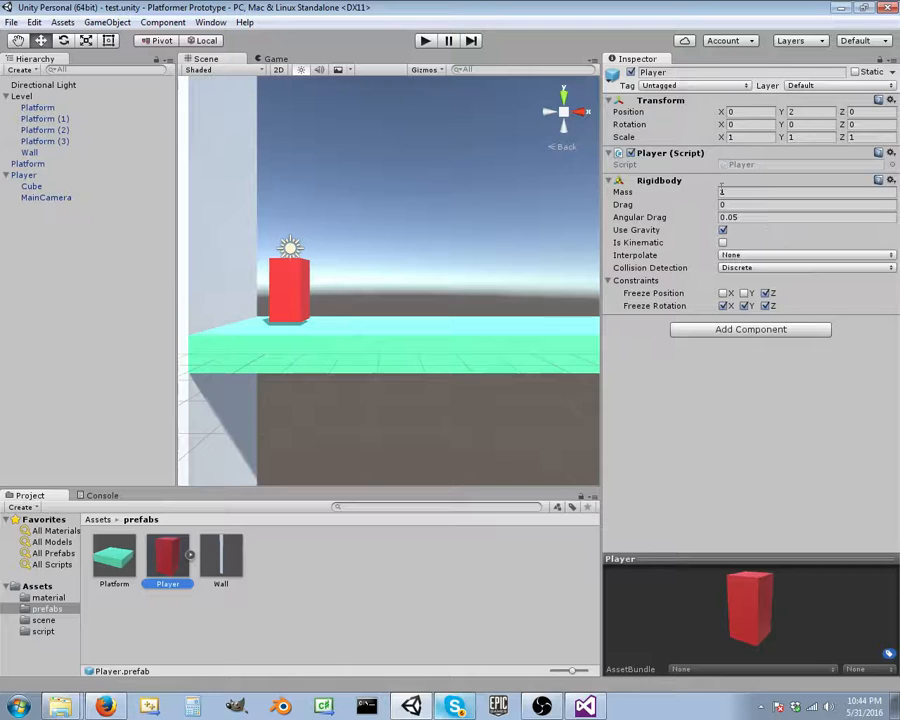
pyautogui.click(656, 169)
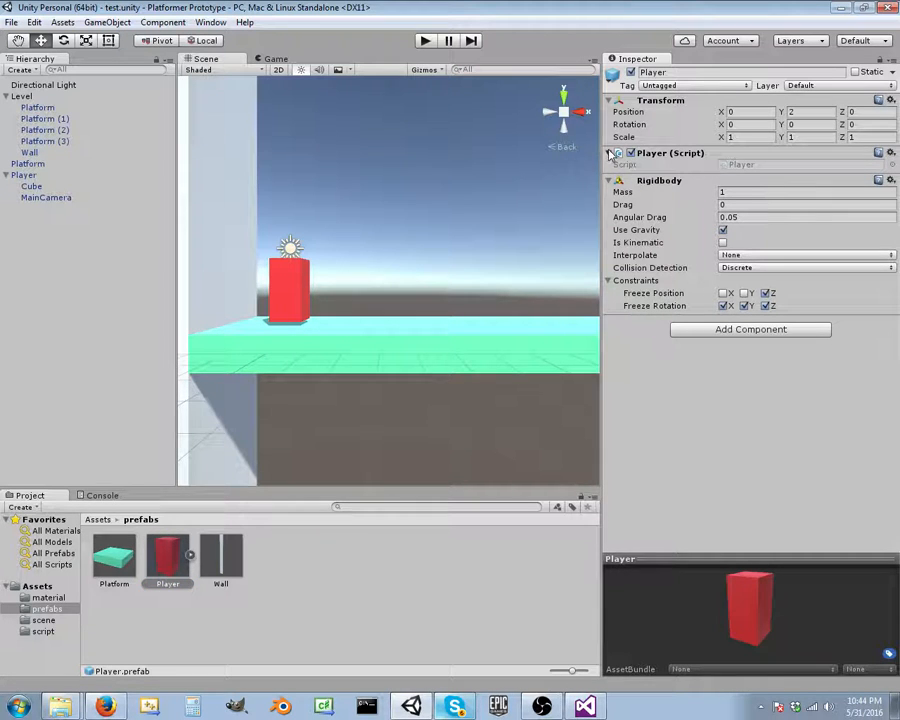
pyautogui.click(610, 153)
pyautogui.click(610, 153)
# Switch to Visual Studio, replace the speed field's [SerializeField] attribute with the public modifier and save the script.
pyautogui.click(585, 706)
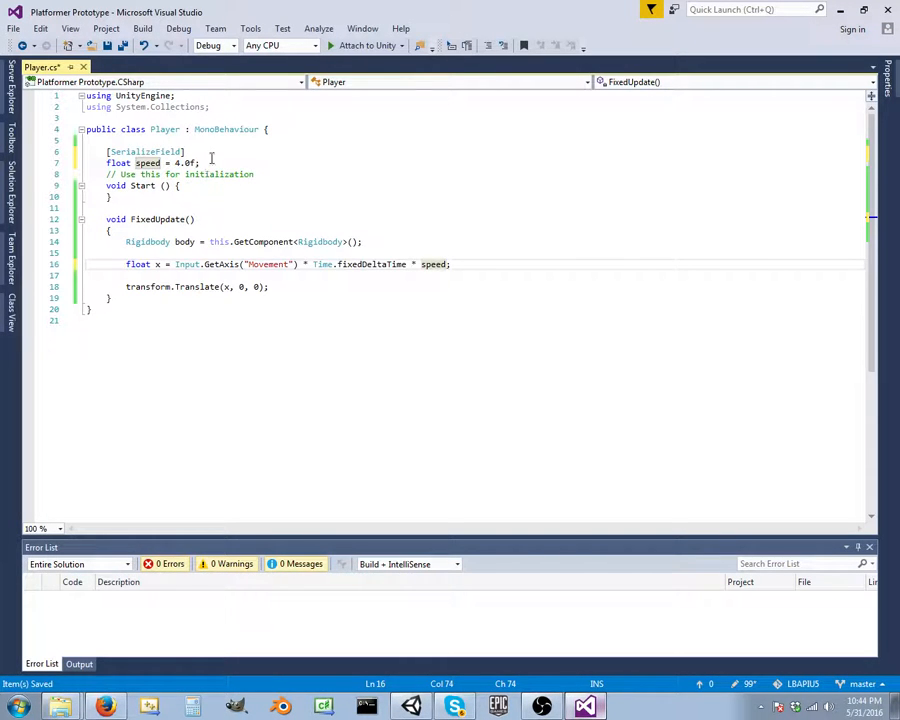
pyautogui.moveTo(185, 151); pyautogui.dragTo(106, 152)
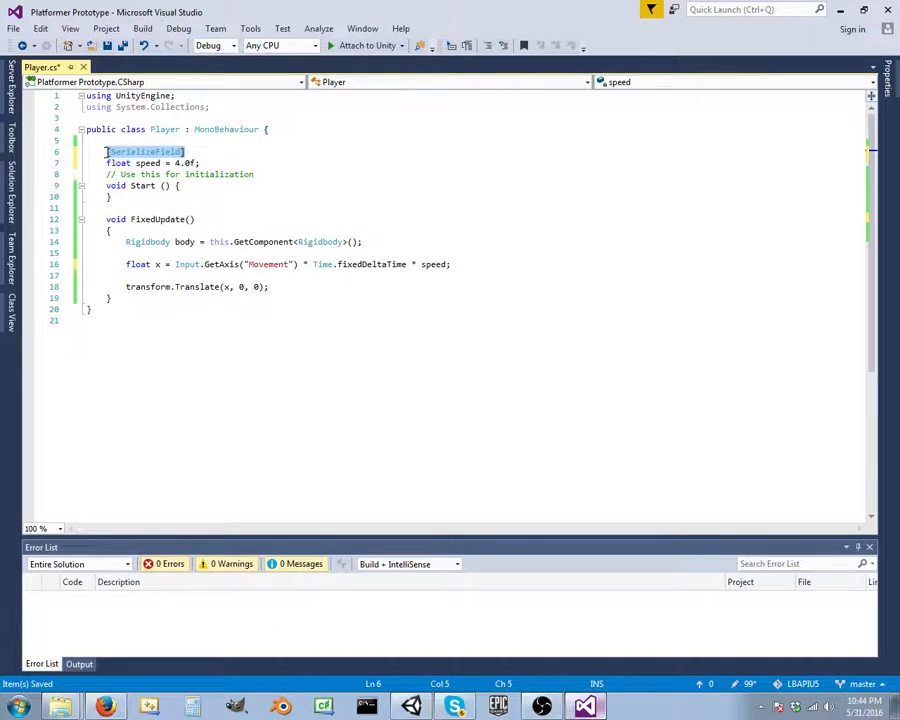
pyautogui.press('BackSpace')
pyautogui.press('BackSpace')
pyautogui.press('Delete')
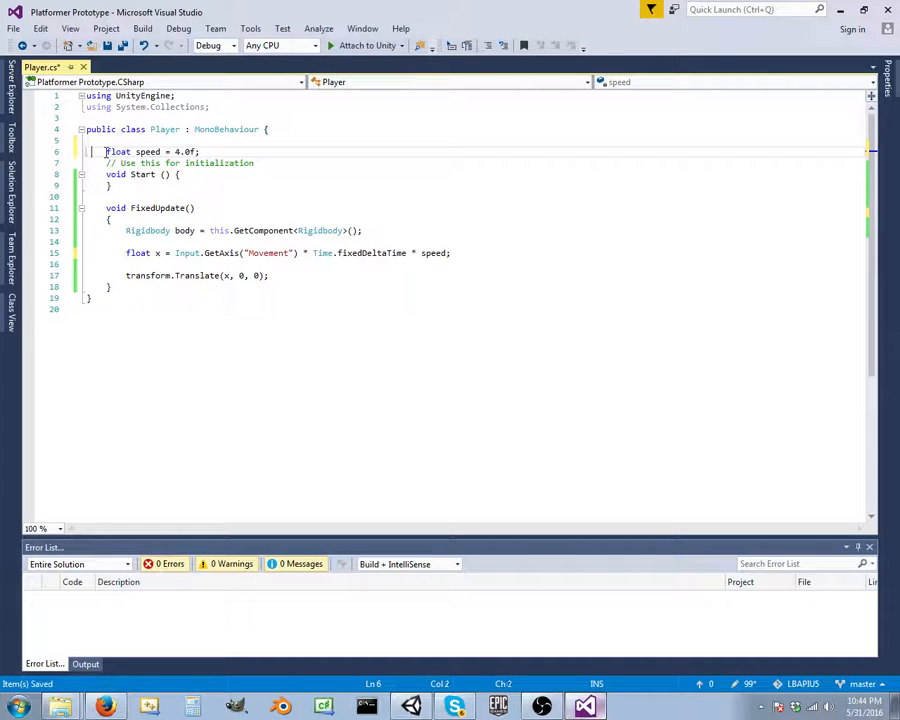
pyautogui.write('public')
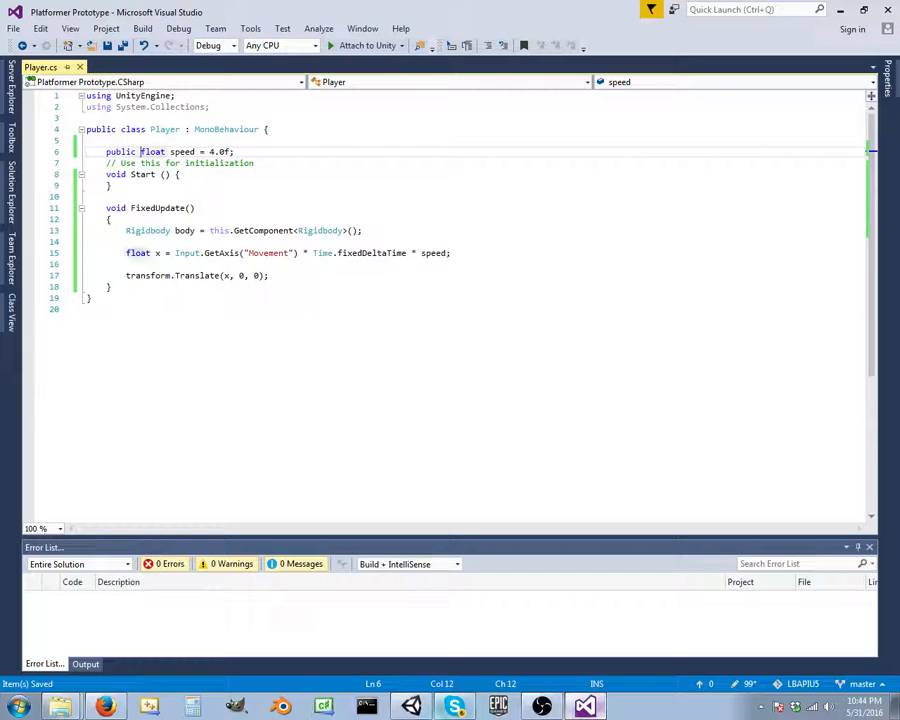
# Switch to Unity, set the Player prefab's Speed to 8, and run the game to test its movement before stopping it.
pyautogui.click(411, 706)
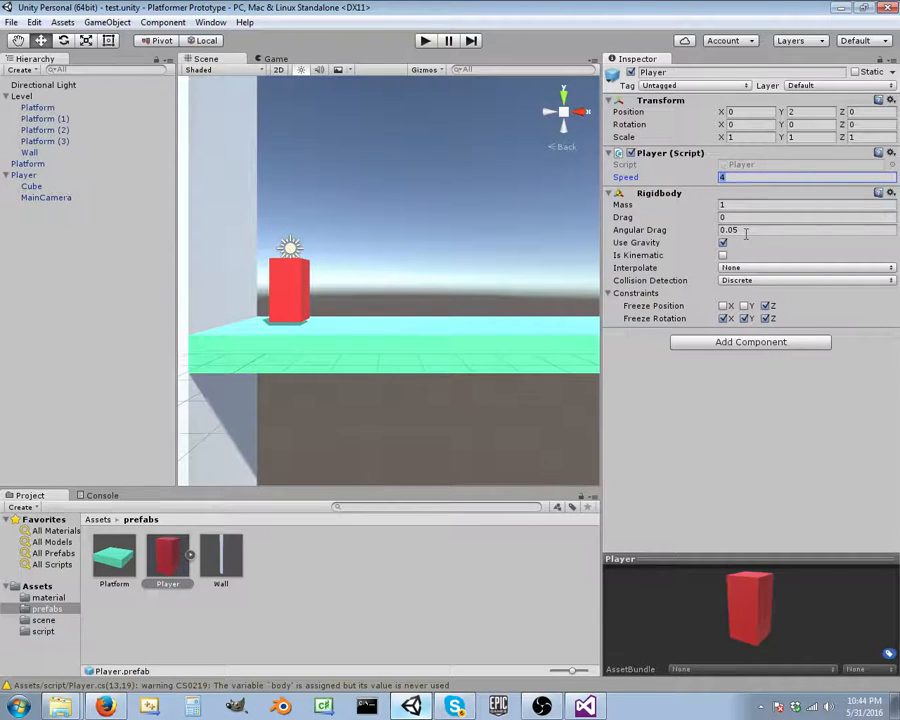
pyautogui.click(425, 40)
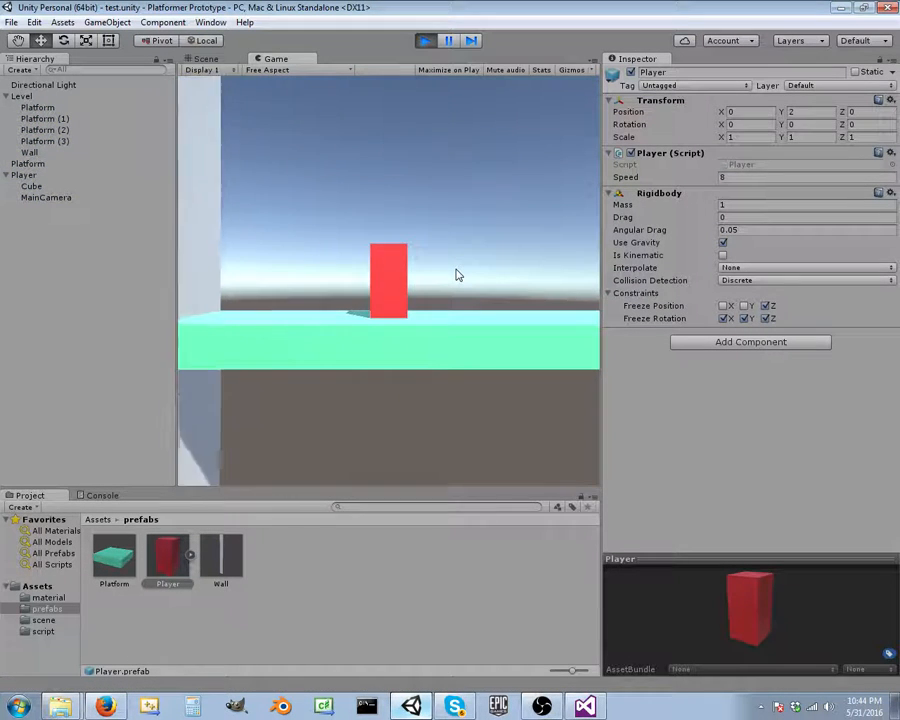
pyautogui.press('Left')
pyautogui.press('Right')
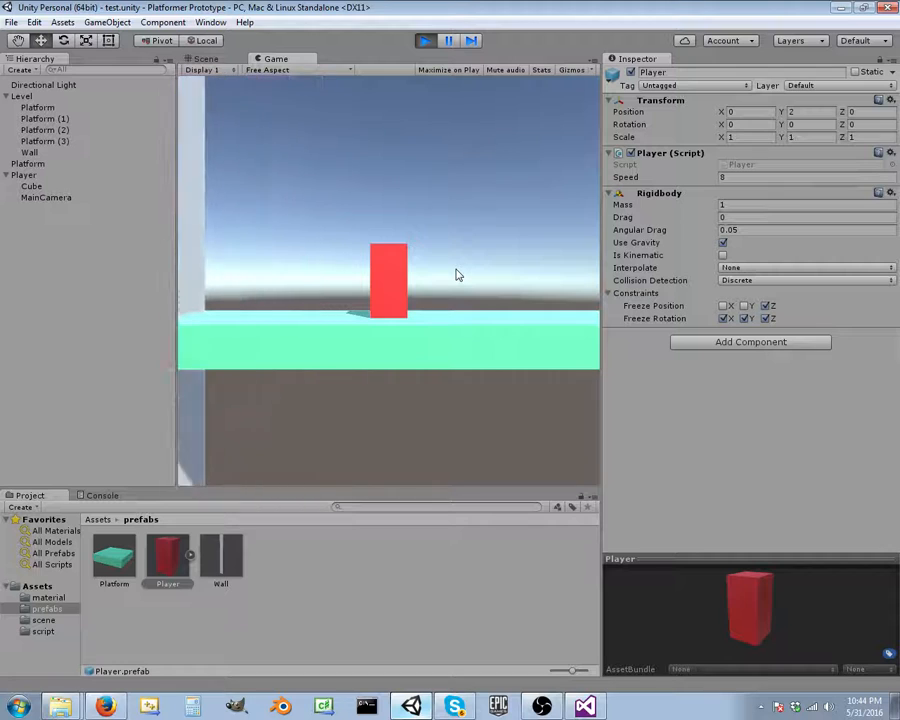
pyautogui.press('Right')
pyautogui.press('Left')
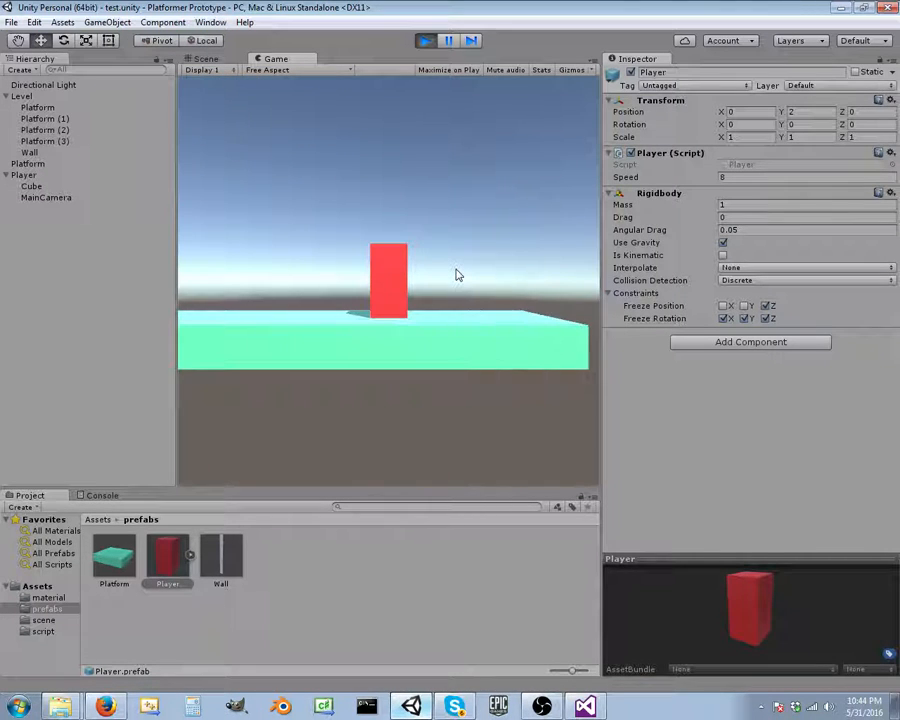
pyautogui.press('Right')
pyautogui.press('Right')
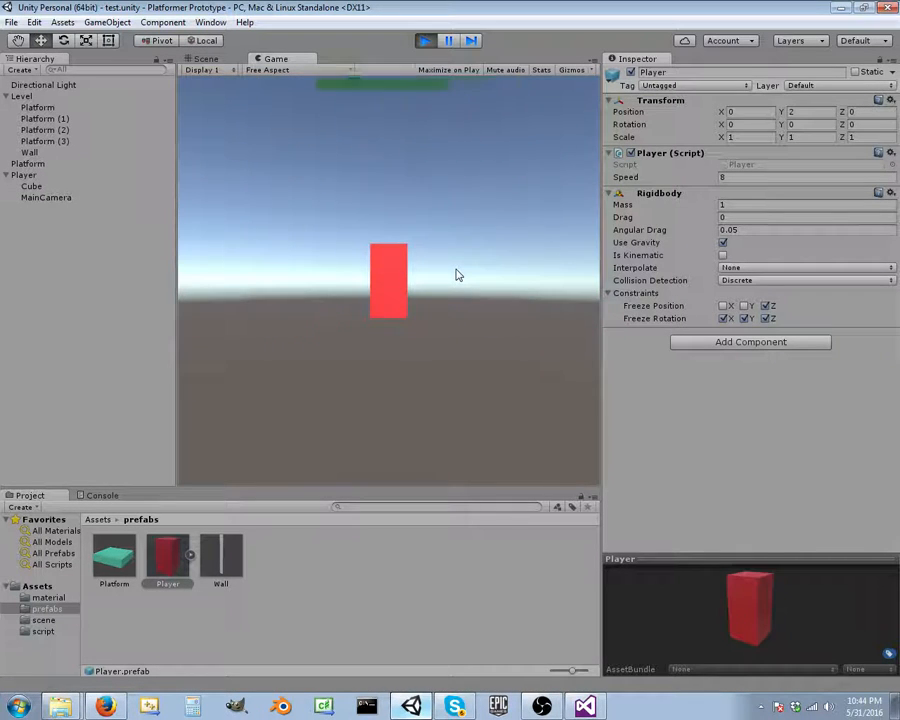
pyautogui.click(424, 40)
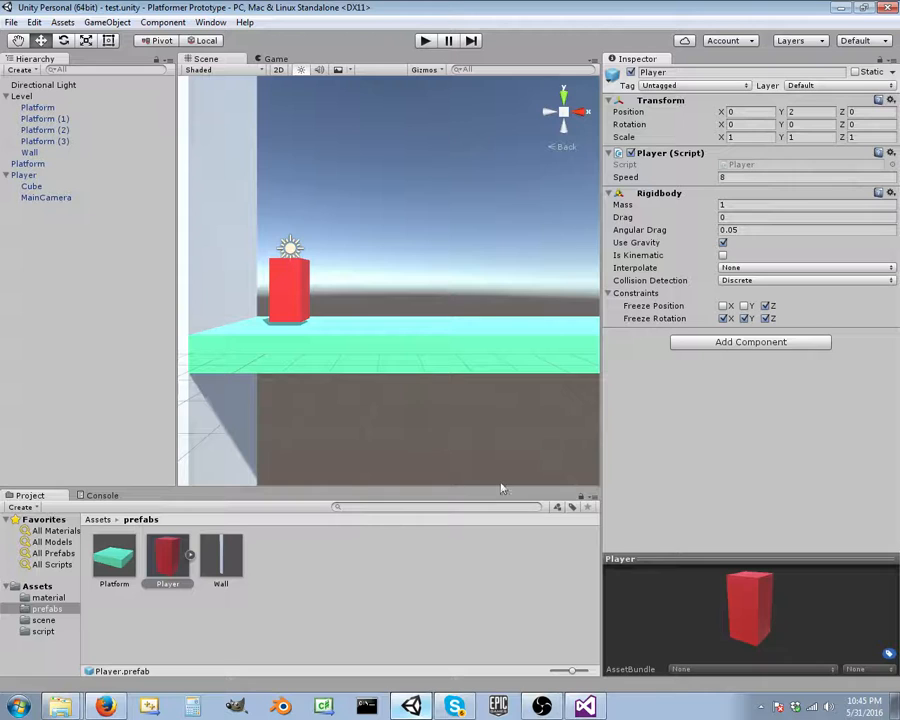
pyautogui.click(539, 705)
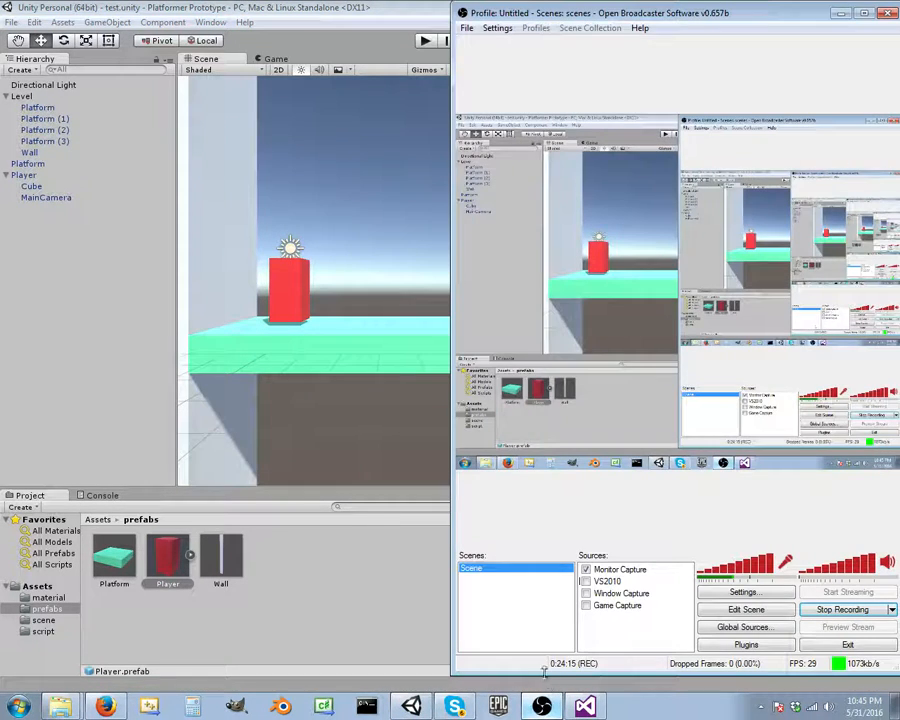